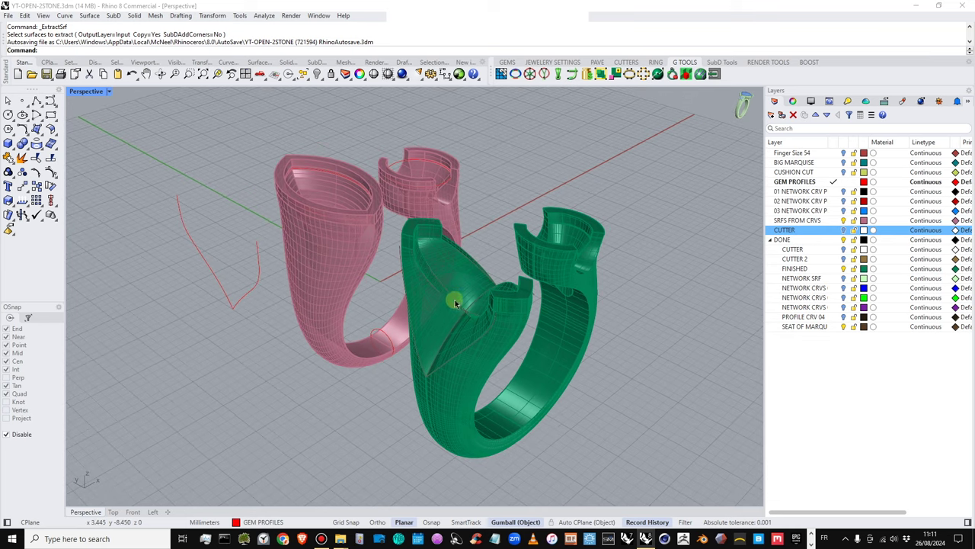
# Hide the FINISHED layer and show the BIG MARQUISE and CUSHION CUT layers to view both gems in their seats
pyautogui.scroll(2, 427, 279)
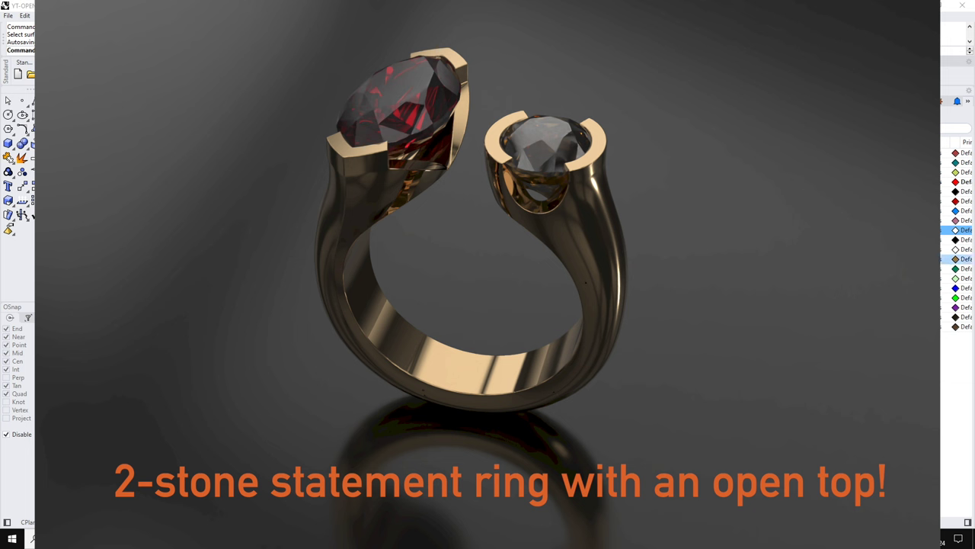
pyautogui.click(963, 269)
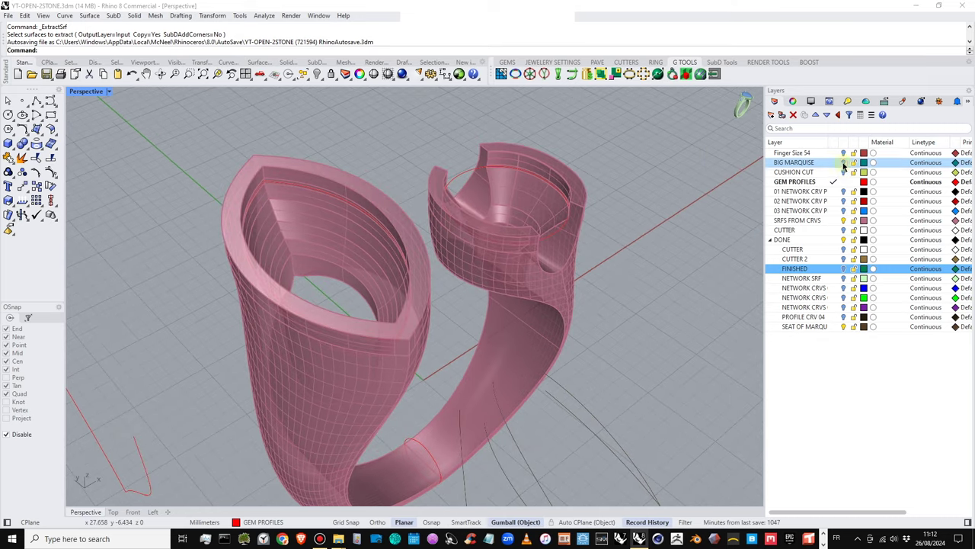
pyautogui.click(844, 162)
pyautogui.click(844, 173)
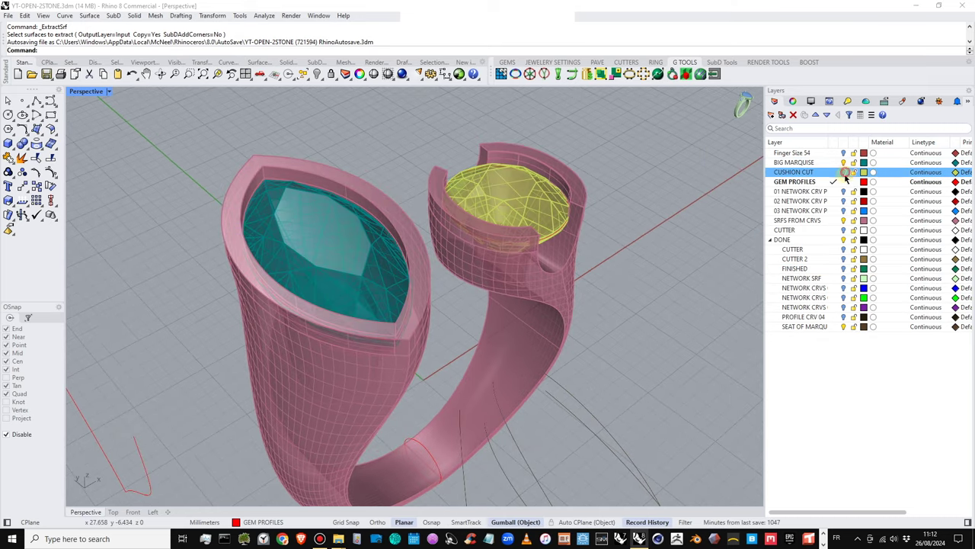
pyautogui.moveTo(485, 313); pyautogui.dragTo(490, 299, button='right')
# Hide the two gem layers and show the FINISHED layer to view the completed open-top ring
pyautogui.keyDown('ctrl'); pyautogui.click(844, 163); pyautogui.keyUp('ctrl')
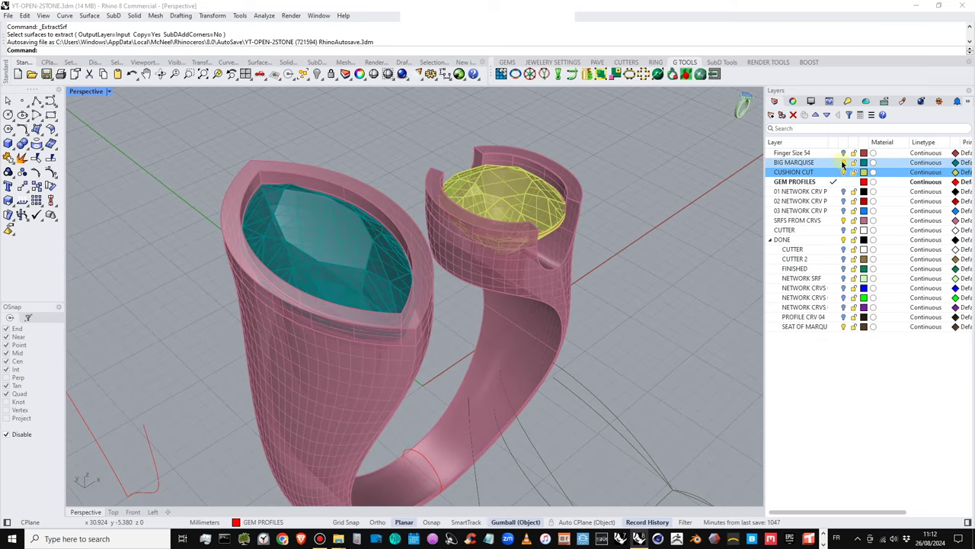
pyautogui.click(844, 163)
pyautogui.moveTo(447, 322); pyautogui.dragTo(477, 286, button='right')
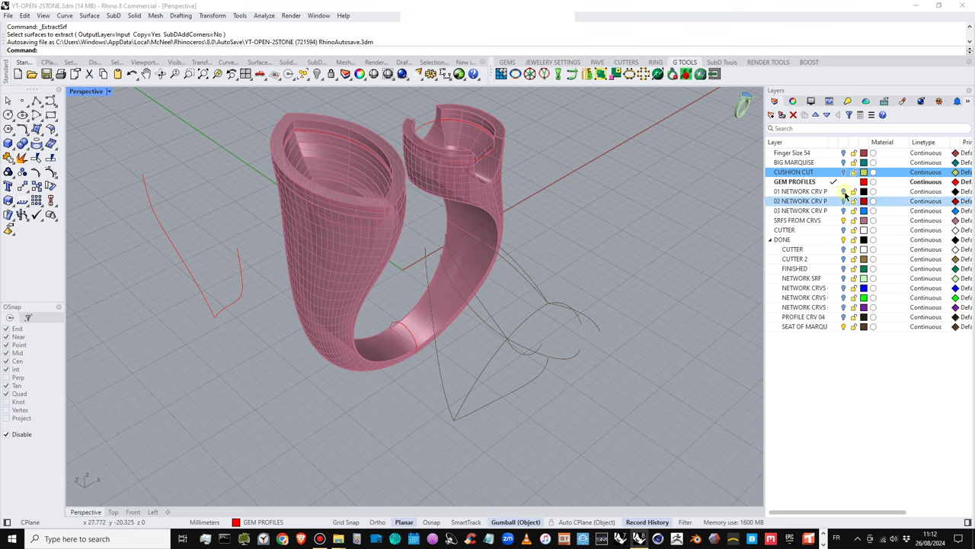
pyautogui.click(843, 268)
pyautogui.moveTo(538, 296); pyautogui.dragTo(509, 276, button='right')
pyautogui.scroll(3, 490, 254)
pyautogui.scroll(-2, 501, 284)
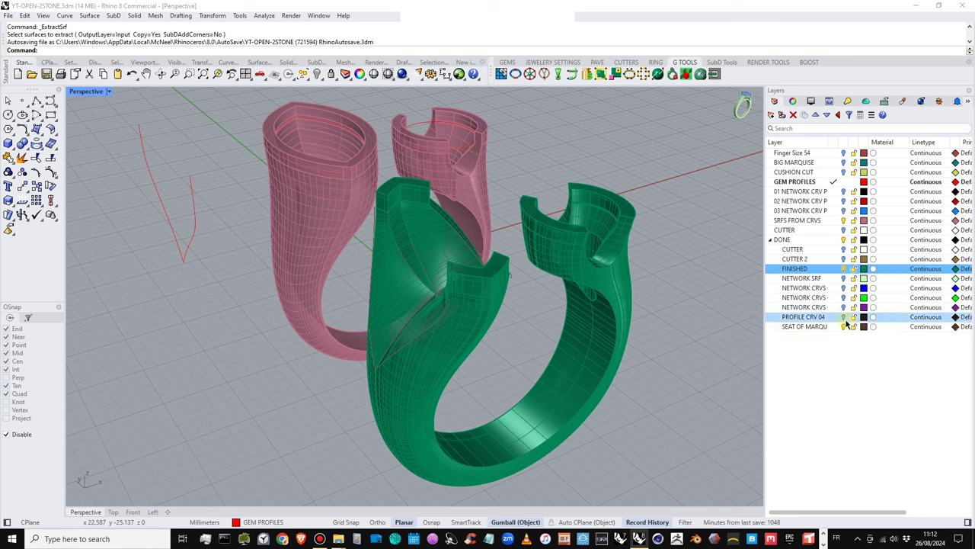
# Briefly show and hide the CUTTER 2 and CUTTER sublayers under DONE to examine the cutting objects
pyautogui.click(844, 259)
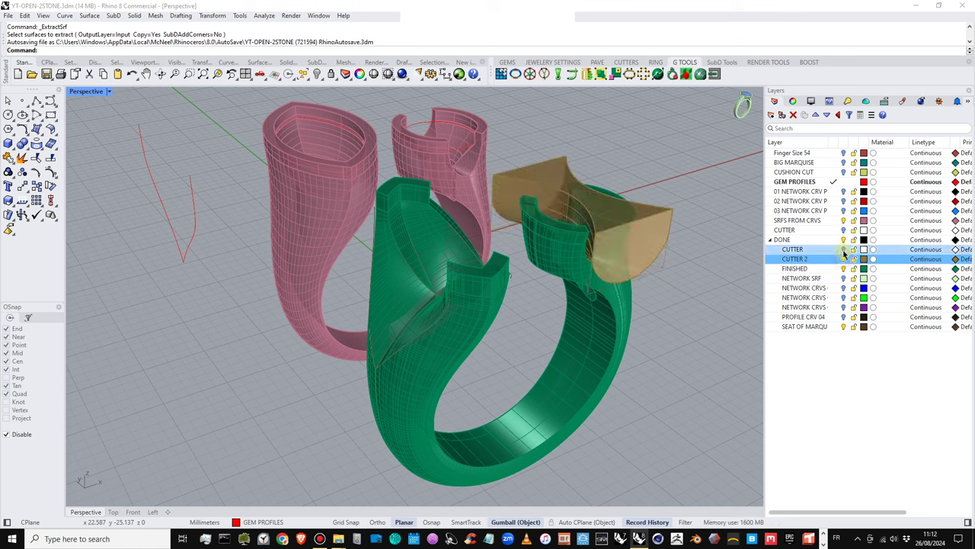
pyautogui.click(844, 250)
pyautogui.click(844, 249)
pyautogui.click(844, 259)
pyautogui.click(688, 274)
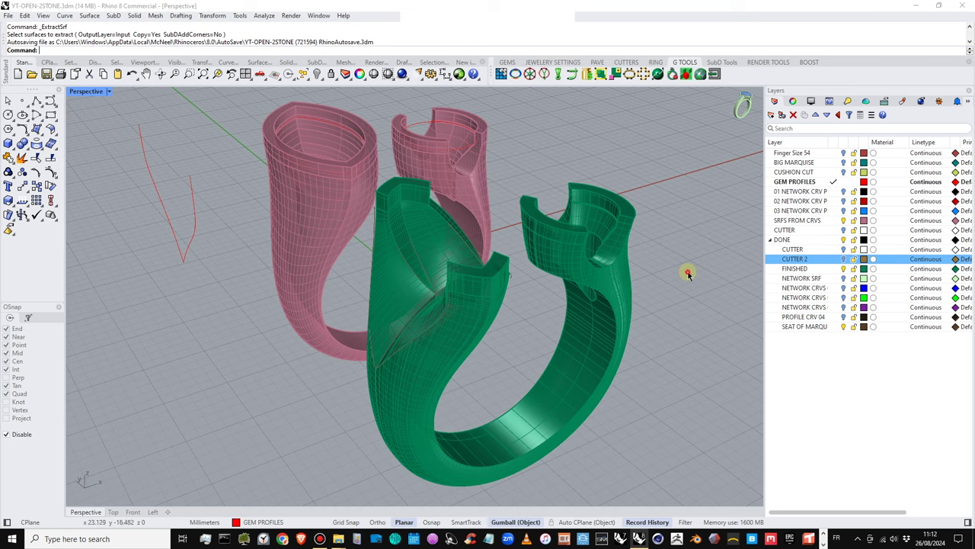
pyautogui.keyDown('shift'); pyautogui.moveTo(313, 205); pyautogui.dragTo(355, 238, button='right'); pyautogui.keyUp('shift')
pyautogui.moveTo(353, 174); pyautogui.dragTo(640, 229, button='right')
# Show the BIG MARQUISE layer and move the marquise gem onto the large seat of the finished green ring
pyautogui.click(842, 168)
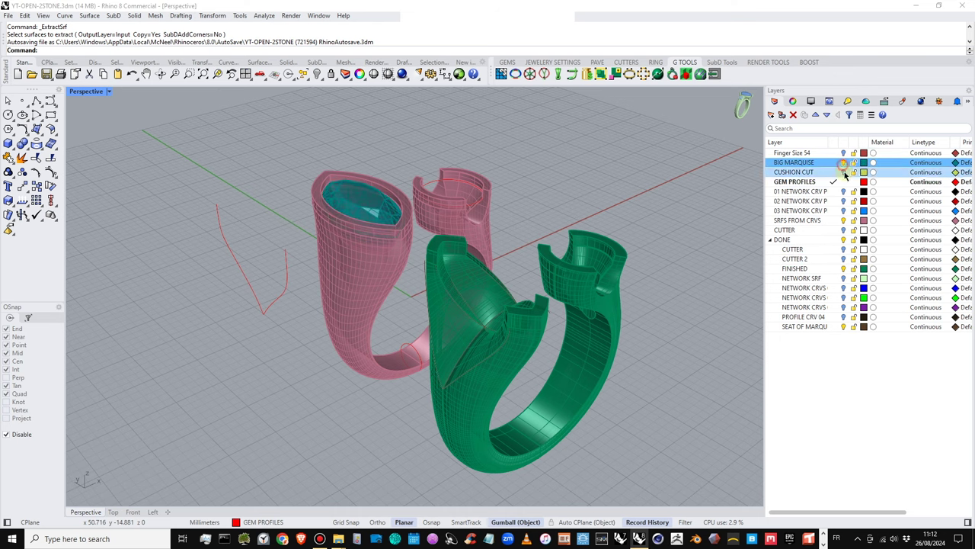
pyautogui.click(361, 219)
pyautogui.click(369, 215)
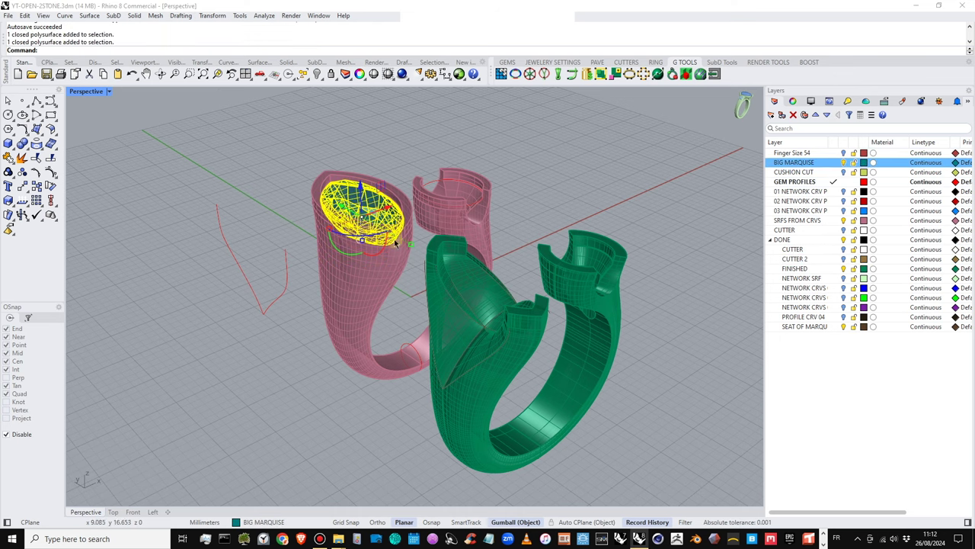
pyautogui.moveTo(379, 236); pyautogui.dragTo(404, 233, button='right')
pyautogui.moveTo(340, 215); pyautogui.dragTo(451, 309)
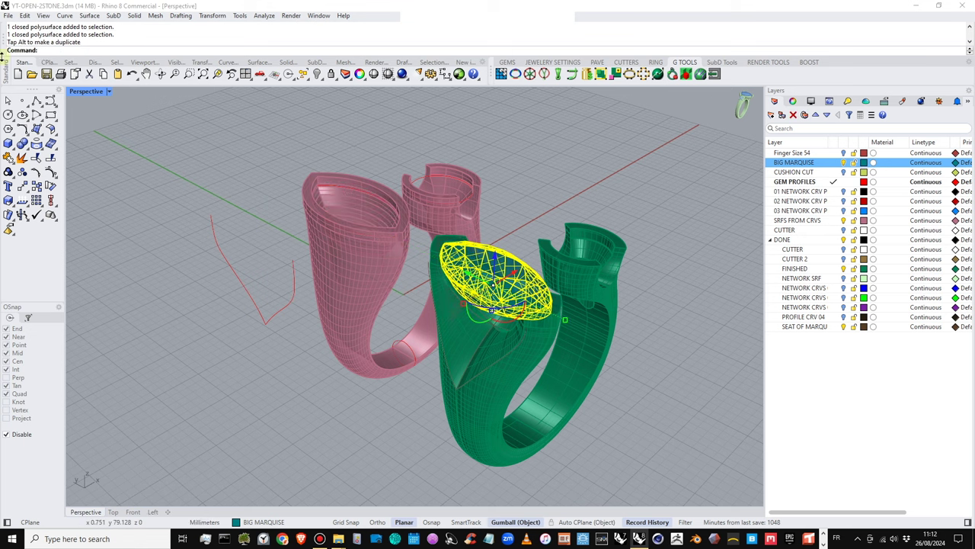
# Switch to the four-viewport layout and nudge the marquise gem within its seat in the Top view
pyautogui.doubleClick(87, 91)
pyautogui.moveTo(263, 237); pyautogui.dragTo(267, 137, button='right')
pyautogui.moveTo(257, 279); pyautogui.dragTo(256, 210, button='right')
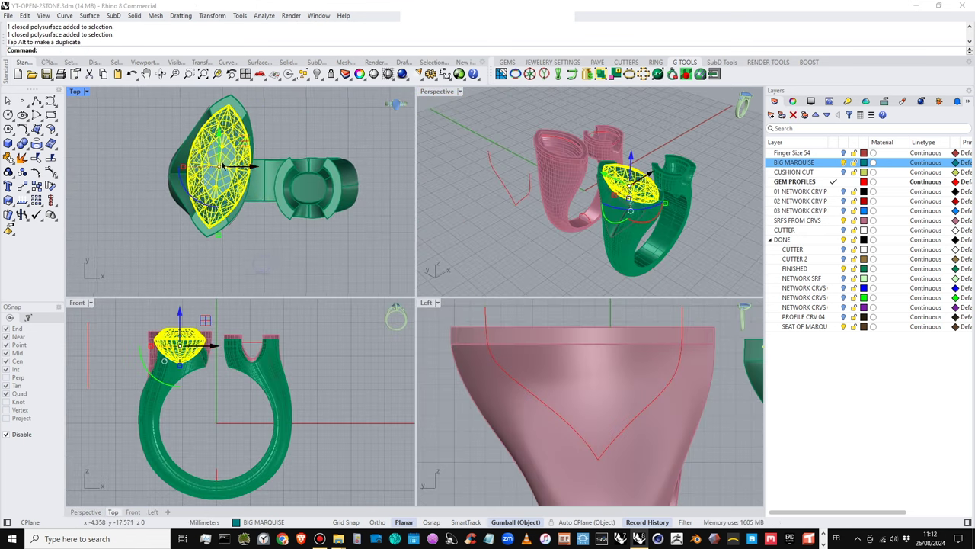
pyautogui.scroll(2, 223, 143)
pyautogui.moveTo(223, 143); pyautogui.dragTo(210, 195, button='right')
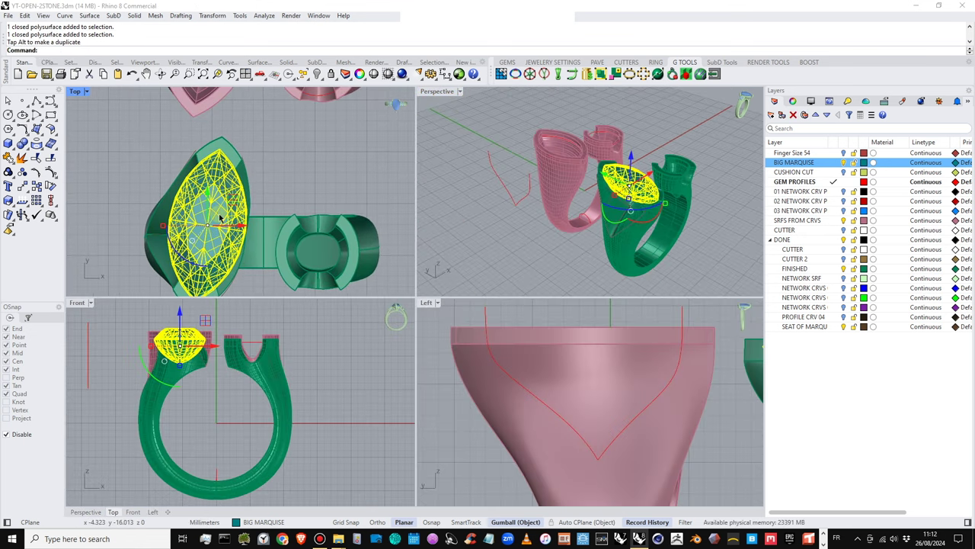
pyautogui.moveTo(219, 213); pyautogui.dragTo(218, 215)
pyautogui.click(298, 158)
# Maximize the Perspective view in Shaded display mode to inspect the marquise gem in the finished ring
pyautogui.moveTo(604, 233); pyautogui.dragTo(479, 97, button='right')
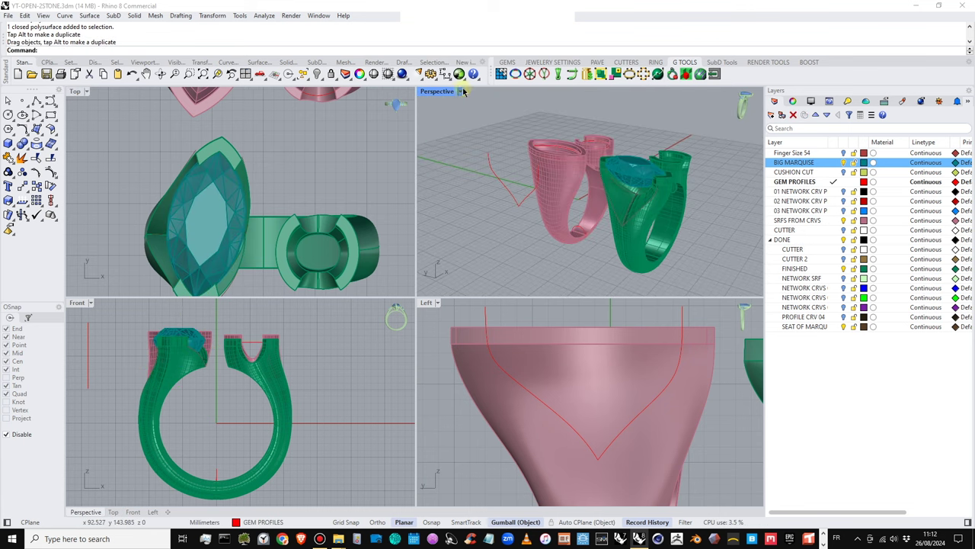
pyautogui.click(461, 92)
pyautogui.click(450, 142)
pyautogui.doubleClick(441, 92)
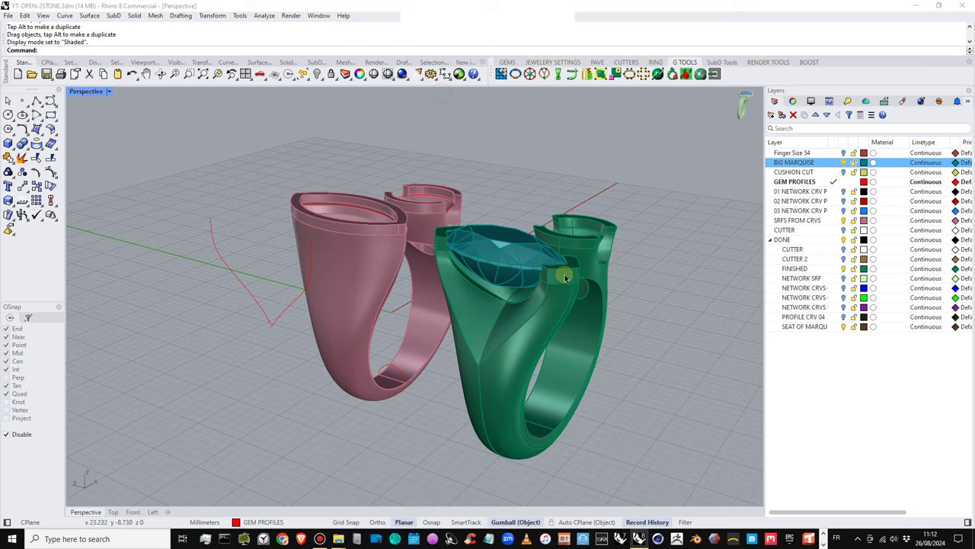
pyautogui.moveTo(564, 278); pyautogui.dragTo(533, 214, button='right')
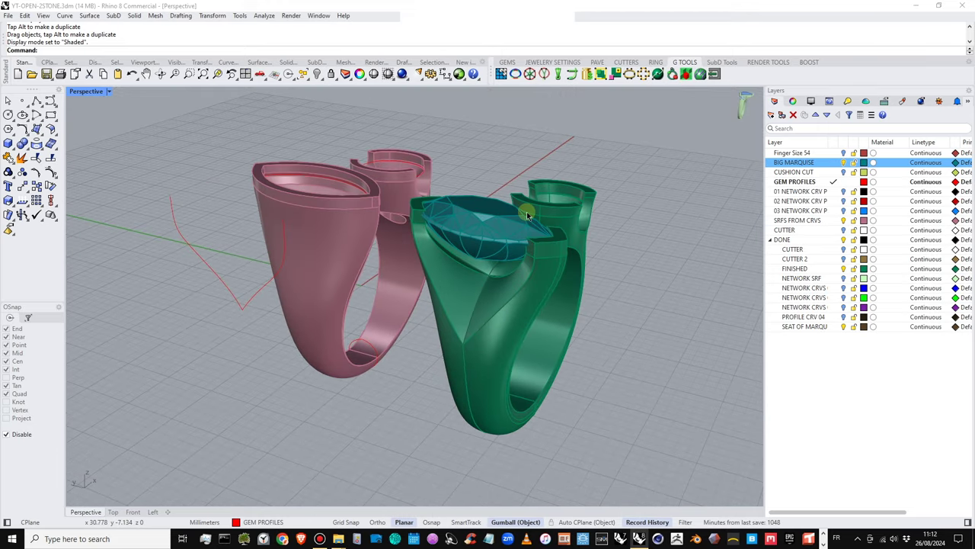
# Undo the last two moves of the marquise gem
pyautogui.hotkey('ctrl', 'z')
pyautogui.hotkey('ctrl', 'z')
pyautogui.click(508, 162)
pyautogui.keyDown('shift'); pyautogui.moveTo(535, 163); pyautogui.dragTo(556, 183, button='right'); pyautogui.keyUp('shift')
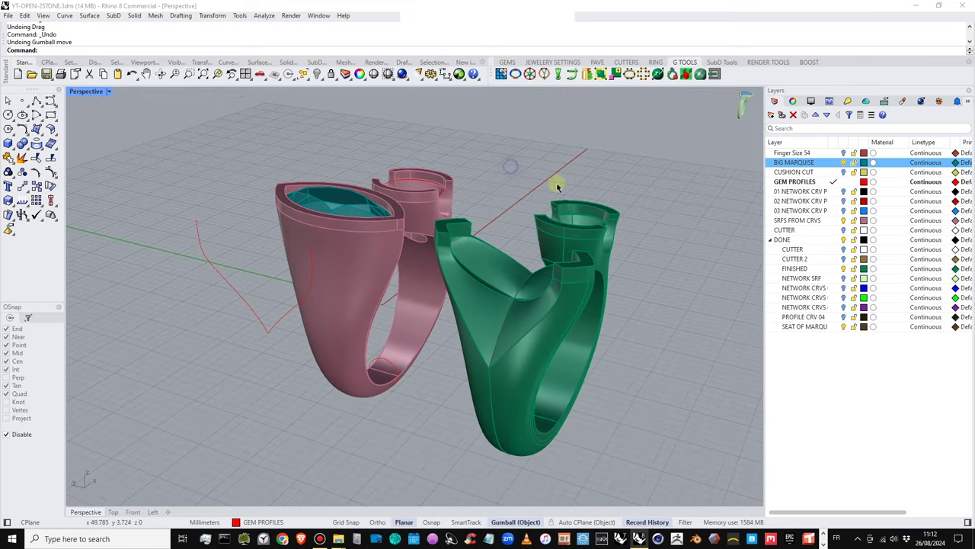
# Hide the FINISHED and SRFS FROM CRVS layers to examine the marquise seat curves on their own
pyautogui.click(842, 268)
pyautogui.moveTo(654, 280); pyautogui.dragTo(560, 288, button='right')
pyautogui.moveTo(700, 299); pyautogui.dragTo(559, 298, button='right')
pyautogui.click(843, 221)
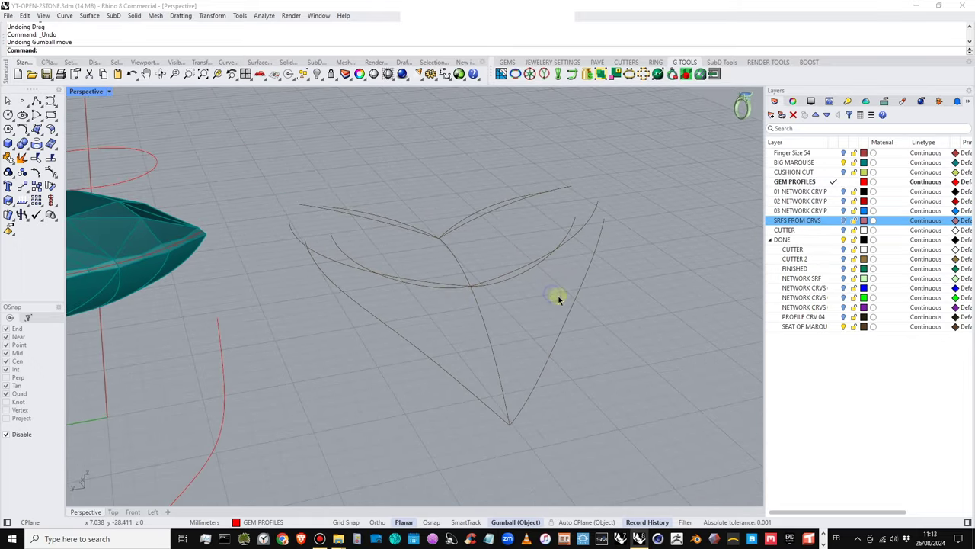
# Show the FINISHED layer and select all objects on the marquise seat sublayer to examine its curves against the ring
pyautogui.click(844, 269)
pyautogui.moveTo(480, 268); pyautogui.dragTo(499, 290, button='right')
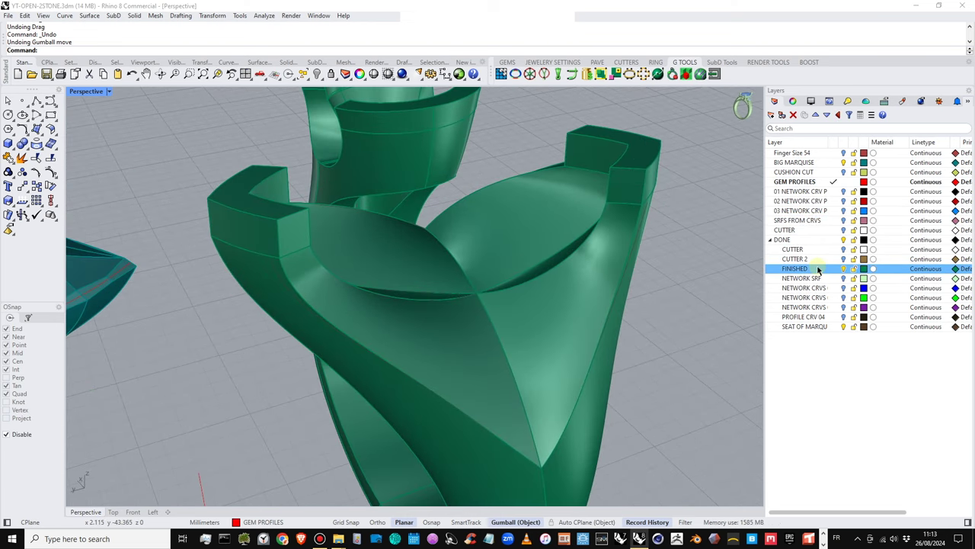
pyautogui.rightClick(810, 326)
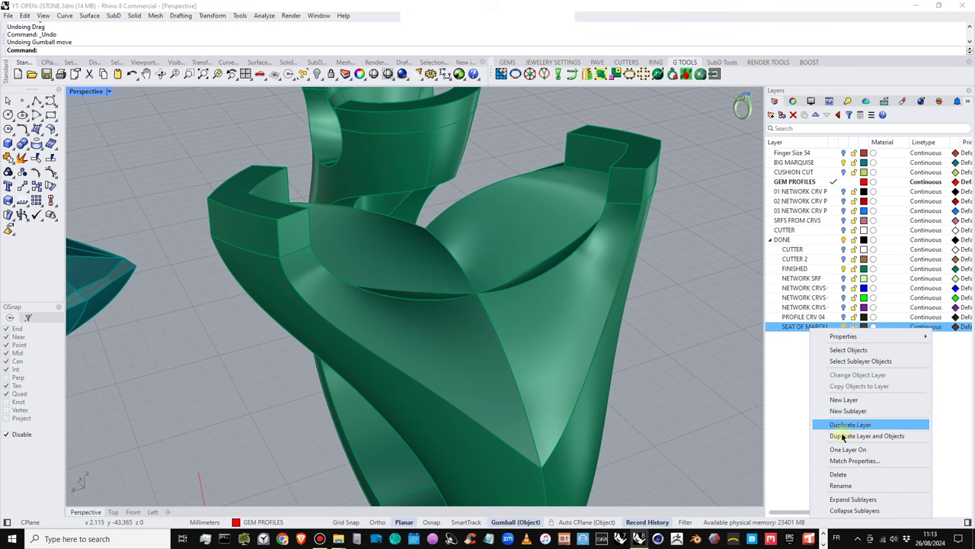
pyautogui.click(848, 349)
pyautogui.moveTo(510, 332); pyautogui.dragTo(461, 314, button='right')
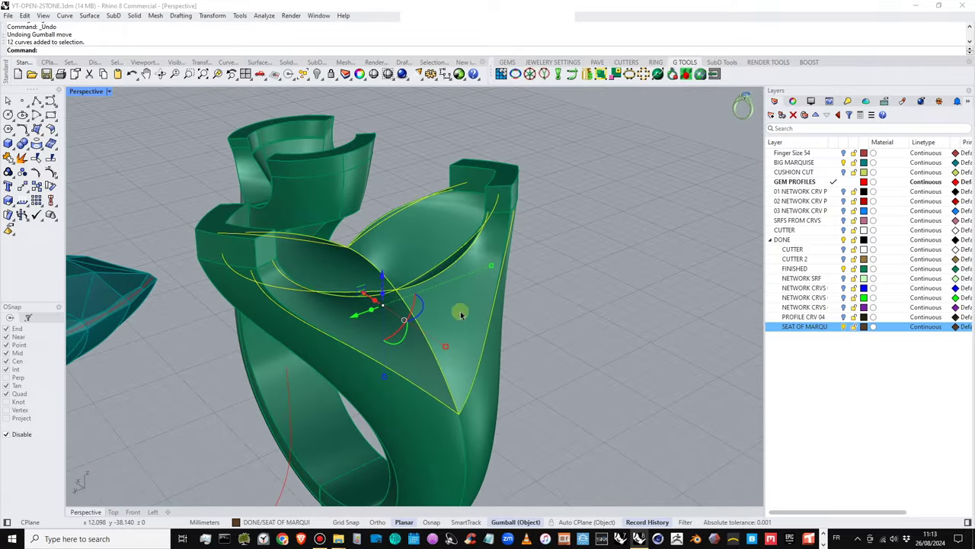
pyautogui.moveTo(388, 295); pyautogui.dragTo(519, 205, button='right')
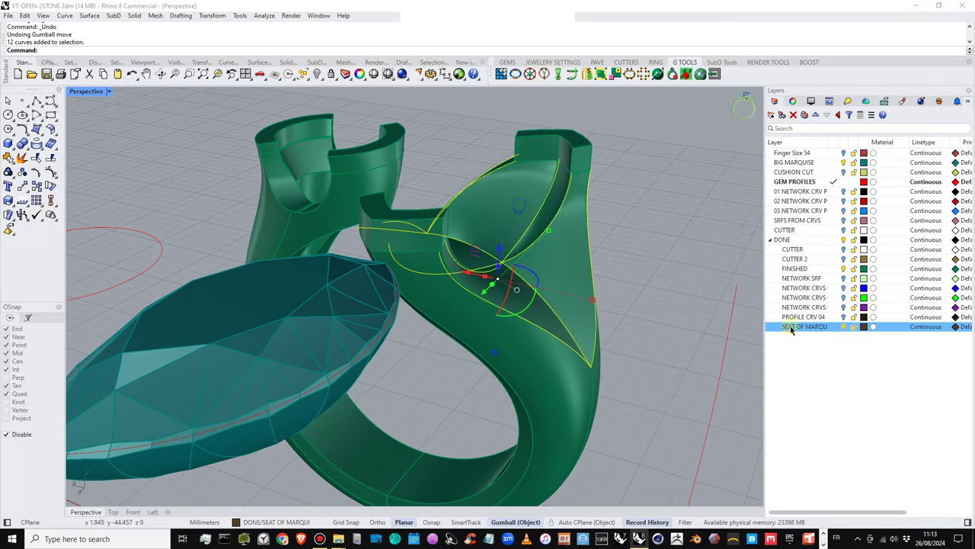
# Hide the marquise seat sublayer and the FINISHED layer
pyautogui.click(844, 326)
pyautogui.scroll(-5, 596, 300)
pyautogui.moveTo(590, 303); pyautogui.dragTo(554, 287, button='right')
pyautogui.moveTo(365, 316); pyautogui.dragTo(261, 252, button='right')
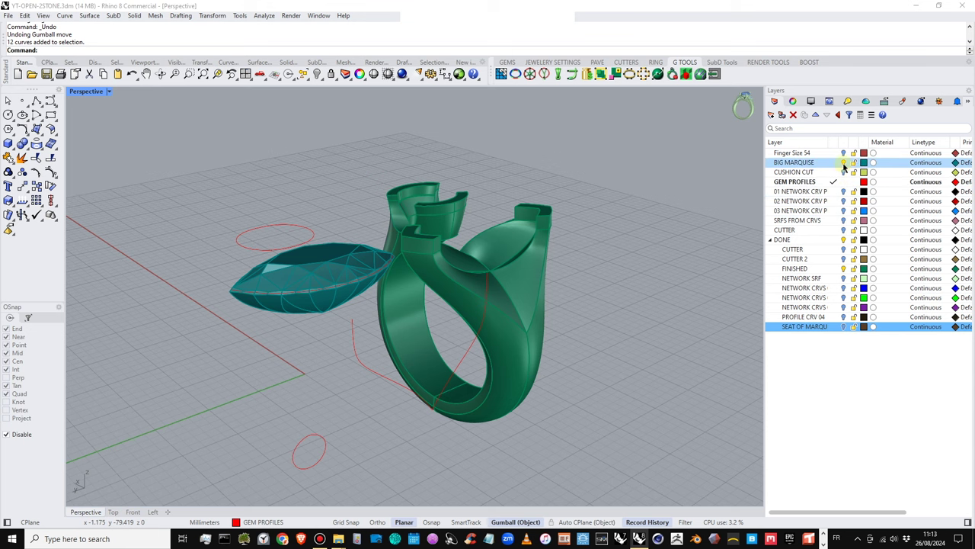
pyautogui.click(844, 268)
pyautogui.moveTo(668, 305); pyautogui.dragTo(478, 276, button='right')
pyautogui.moveTo(511, 317); pyautogui.dragTo(485, 327, button='right')
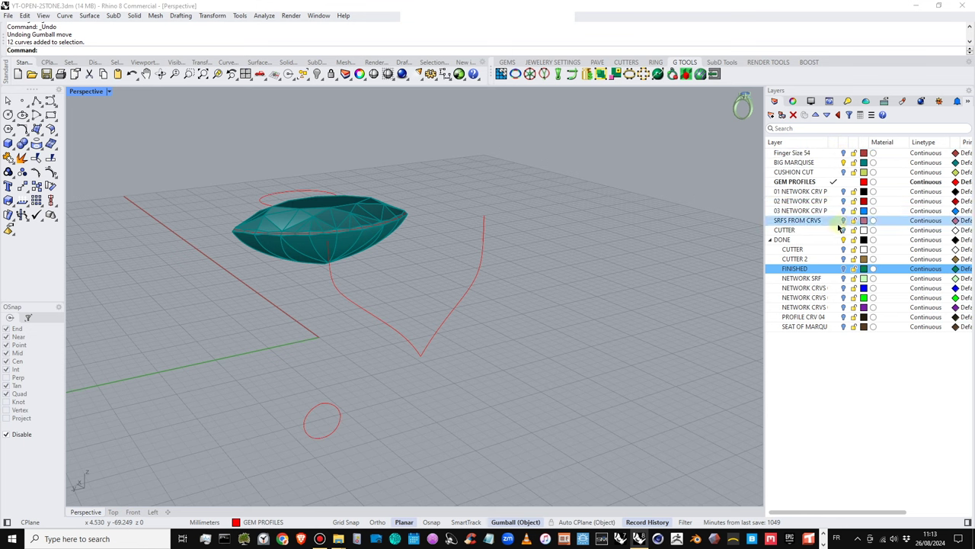
# Show the CUSHION CUT and SRFS FROM CRVS layers so both gems appear with the base ring
pyautogui.click(844, 173)
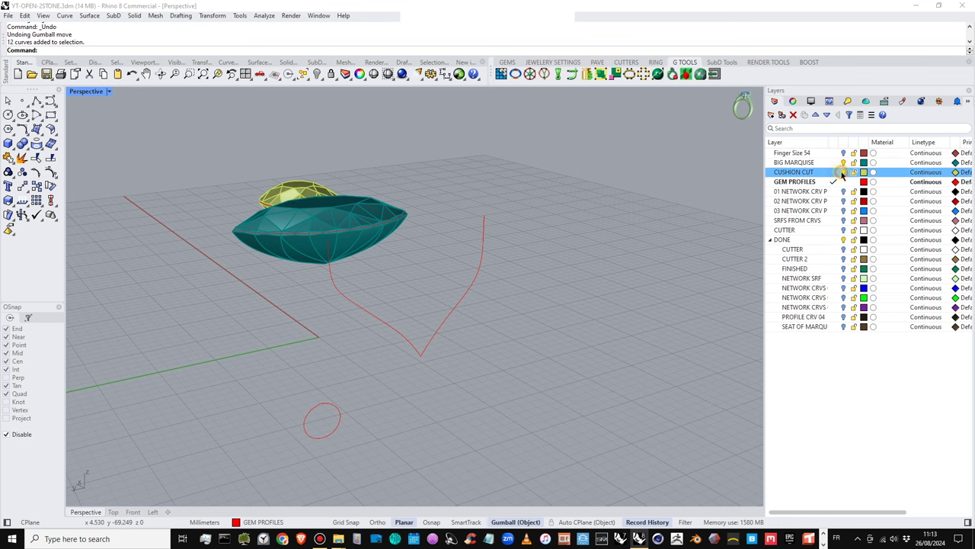
pyautogui.click(843, 221)
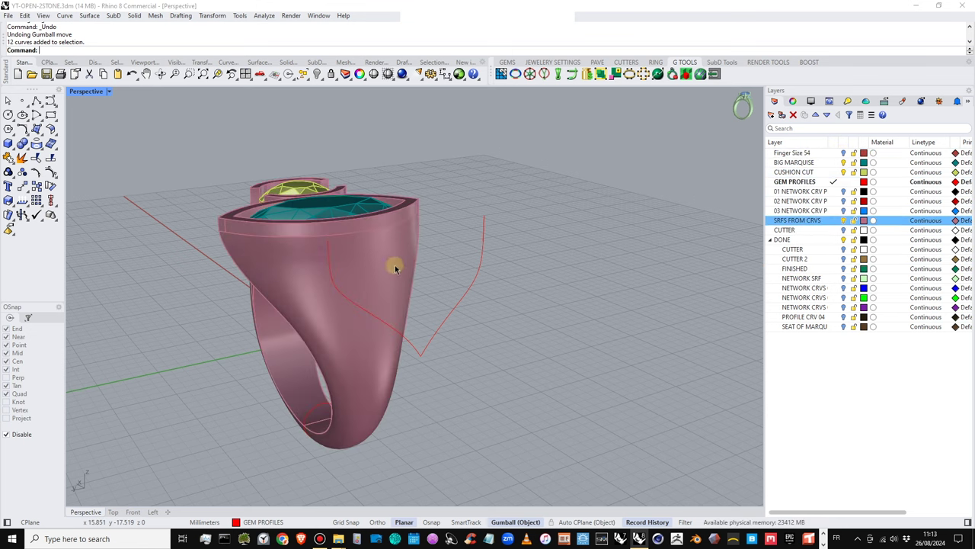
pyautogui.moveTo(396, 266); pyautogui.dragTo(434, 335, button='right')
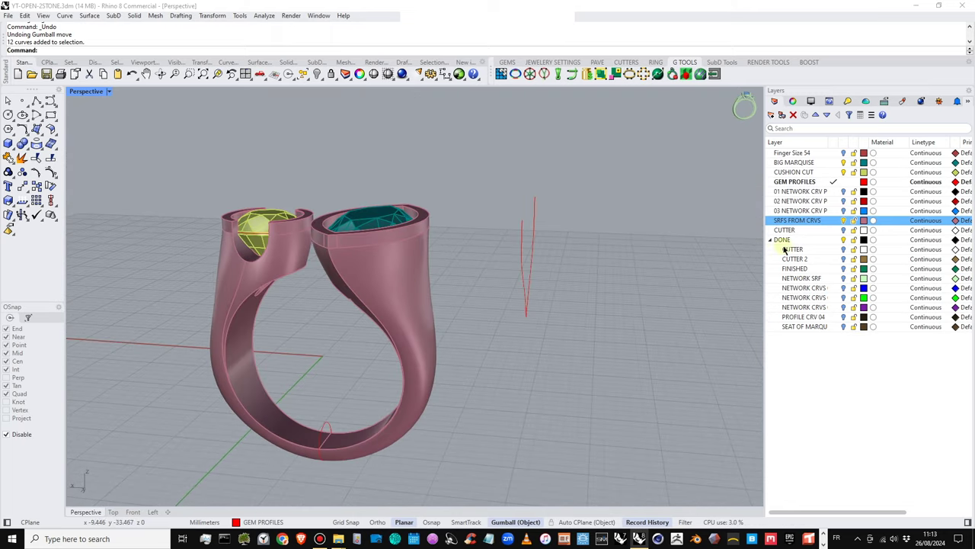
# Set the Perspective view's display mode to Ghosted
pyautogui.click(107, 91)
pyautogui.click(111, 164)
pyautogui.moveTo(308, 211); pyautogui.dragTo(423, 240, button='right')
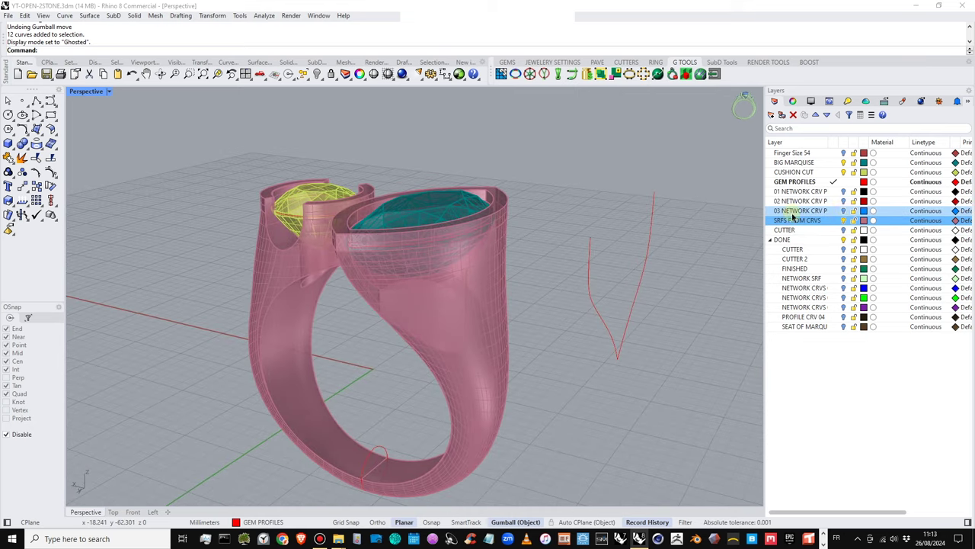
pyautogui.moveTo(617, 201); pyautogui.dragTo(641, 249, button='right')
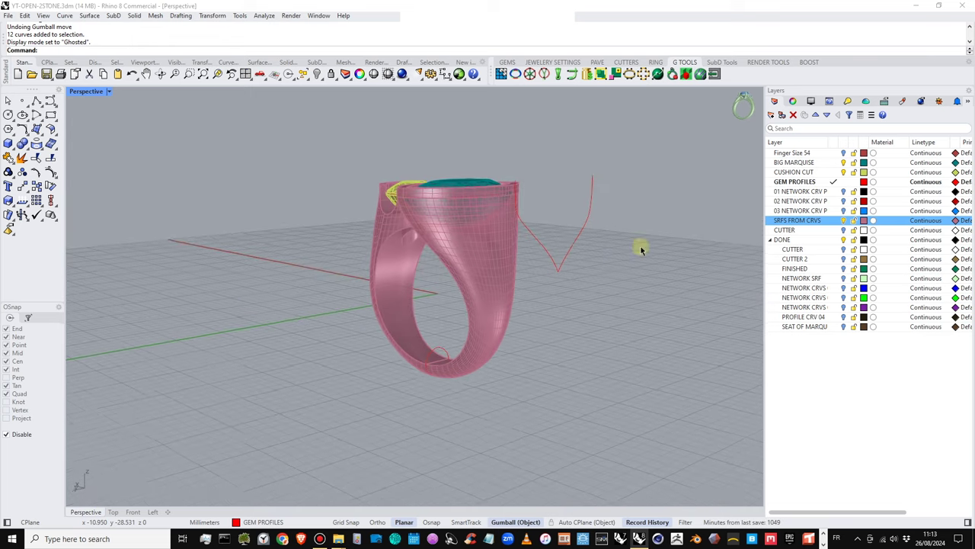
# Restore the four-viewport layout and fit the ring and its curves in all views
pyautogui.doubleClick(101, 91)
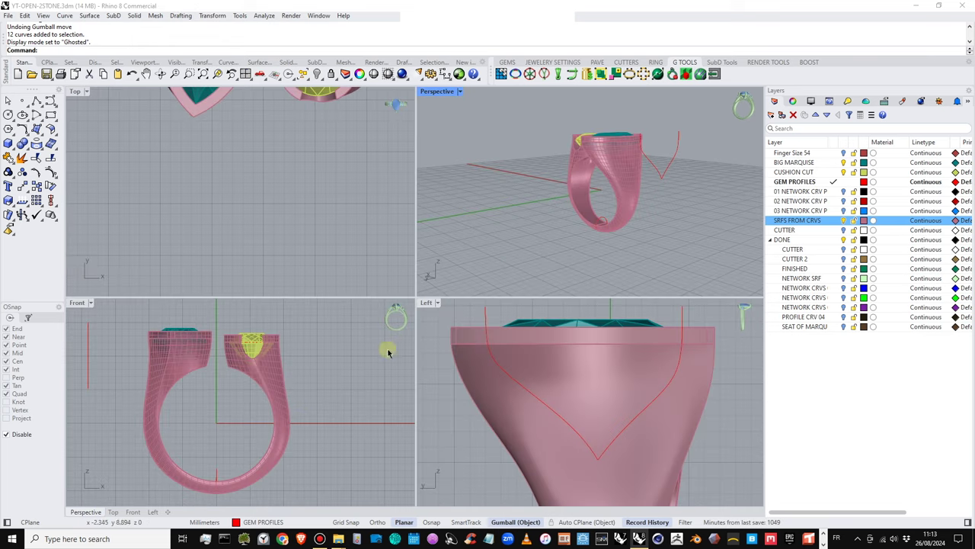
pyautogui.rightClick(203, 74)
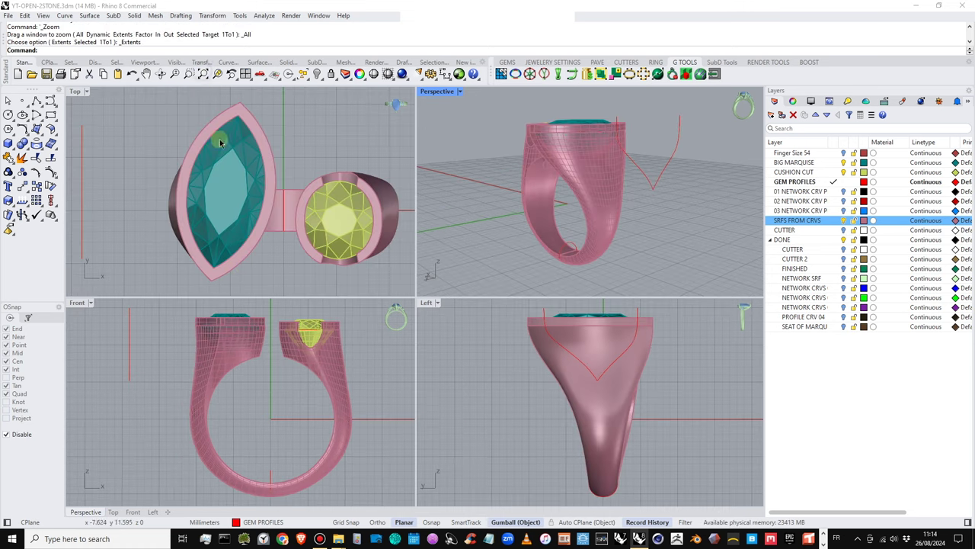
pyautogui.scroll(-1, 496, 410)
pyautogui.scroll(-2, 257, 392)
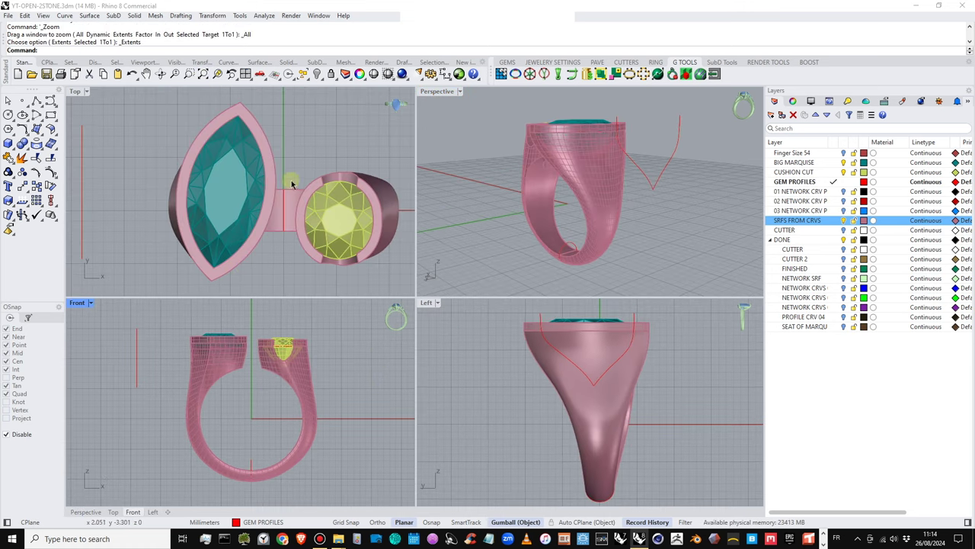
pyautogui.scroll(-2, 265, 198)
pyautogui.moveTo(682, 429); pyautogui.dragTo(680, 427, button='right')
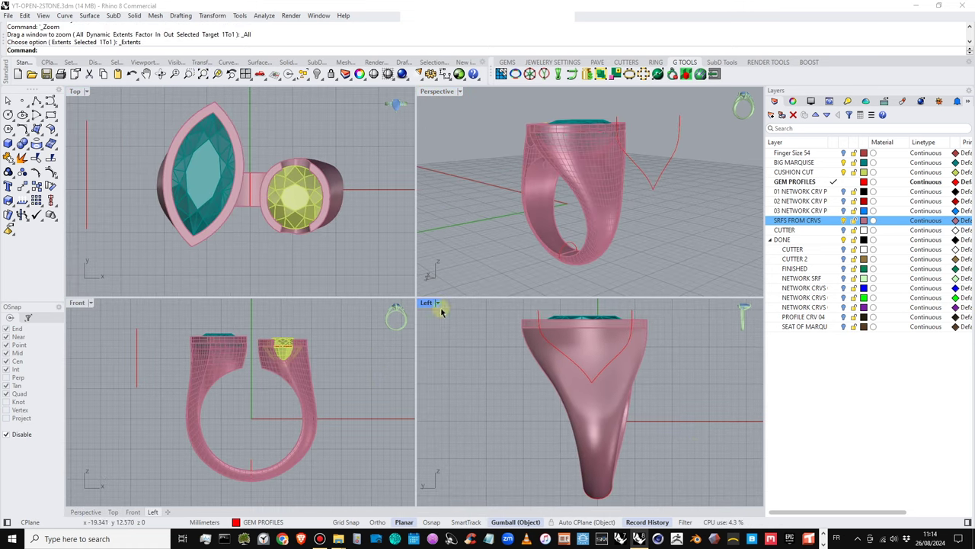
# Select both halves of the V-shaped gem profile and examine their fit against the marquise head in the Perspective and enlarged Left views
pyautogui.scroll(4, 550, 348)
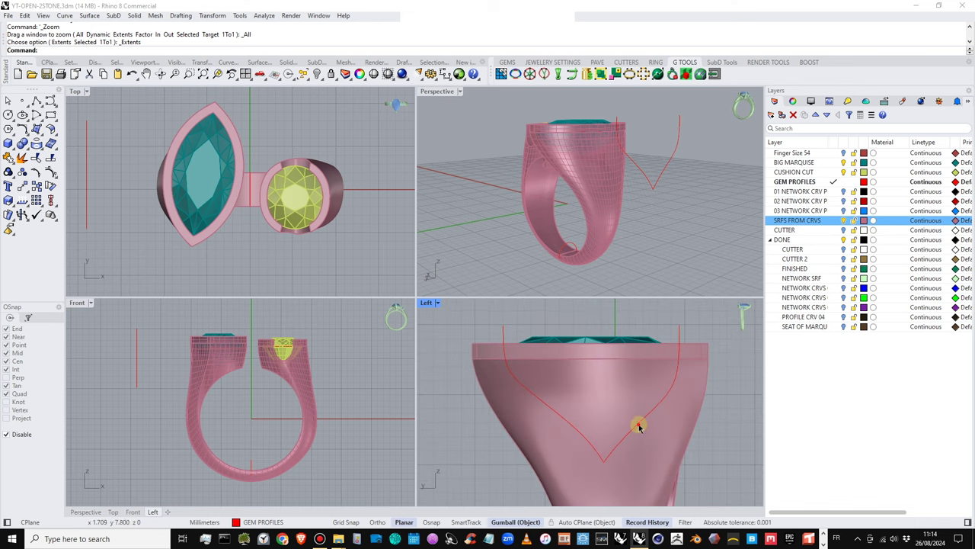
pyautogui.click(638, 429)
pyautogui.keyDown('shift'); pyautogui.click(586, 439); pyautogui.keyUp('shift')
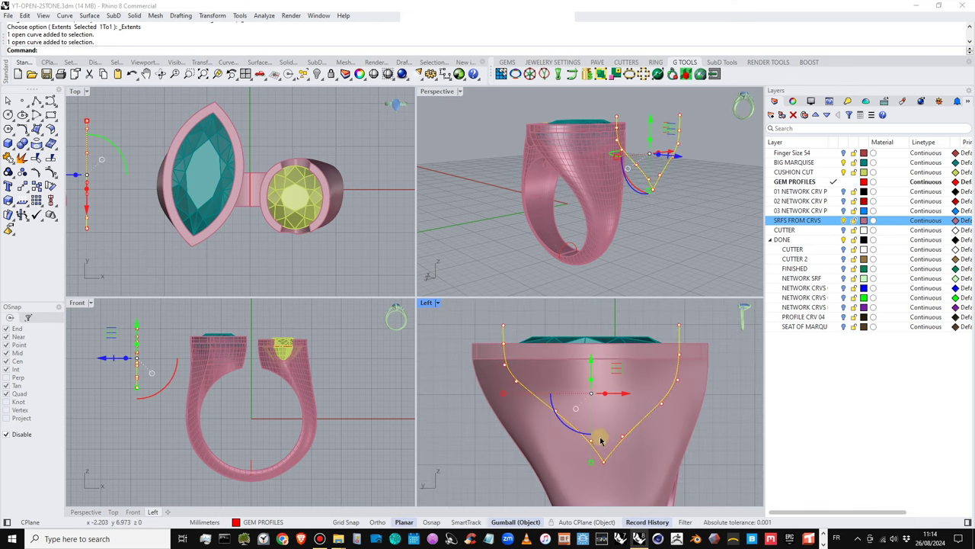
pyautogui.moveTo(684, 162); pyautogui.dragTo(666, 217, button='right')
pyautogui.scroll(2, 680, 189)
pyautogui.scroll(2, 657, 216)
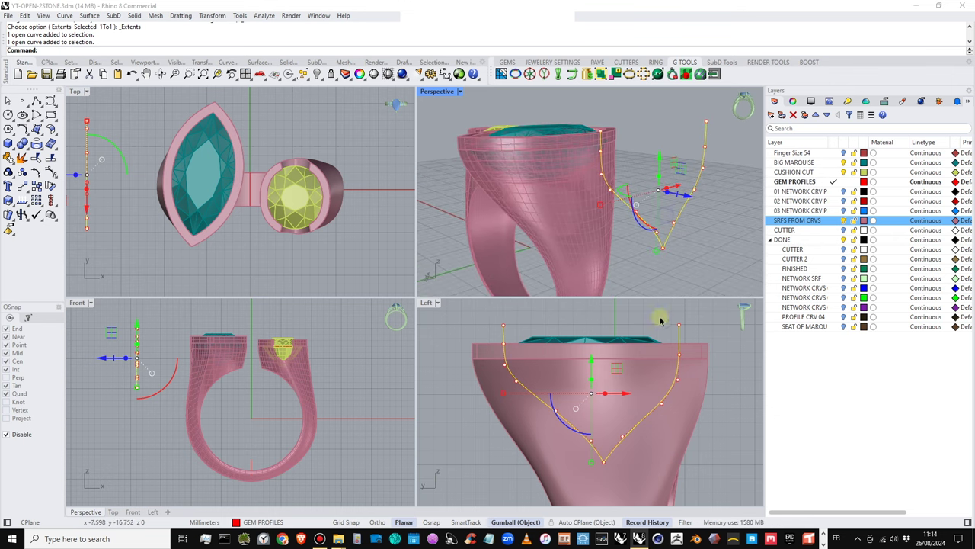
pyautogui.moveTo(613, 417); pyautogui.dragTo(587, 402, button='right')
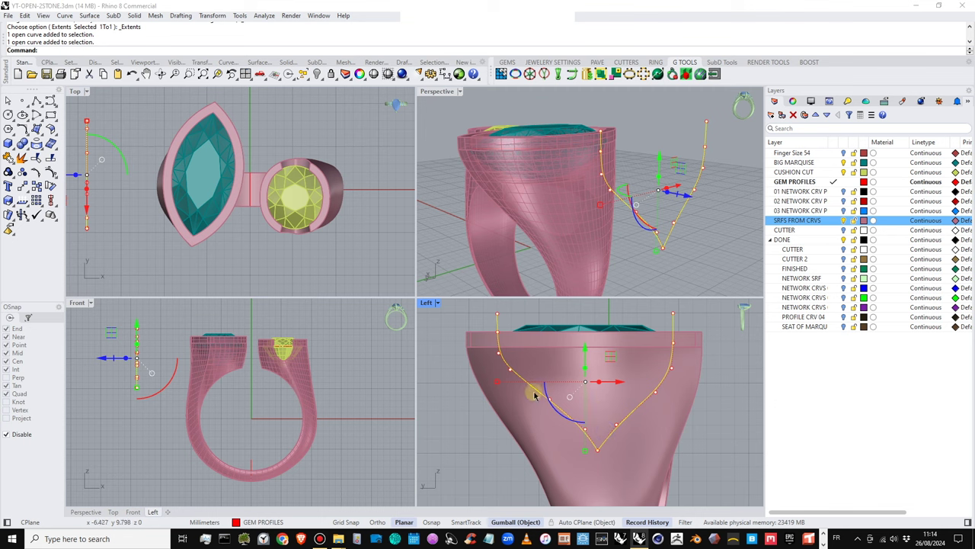
pyautogui.doubleClick(433, 306)
pyautogui.scroll(-3, 429, 305)
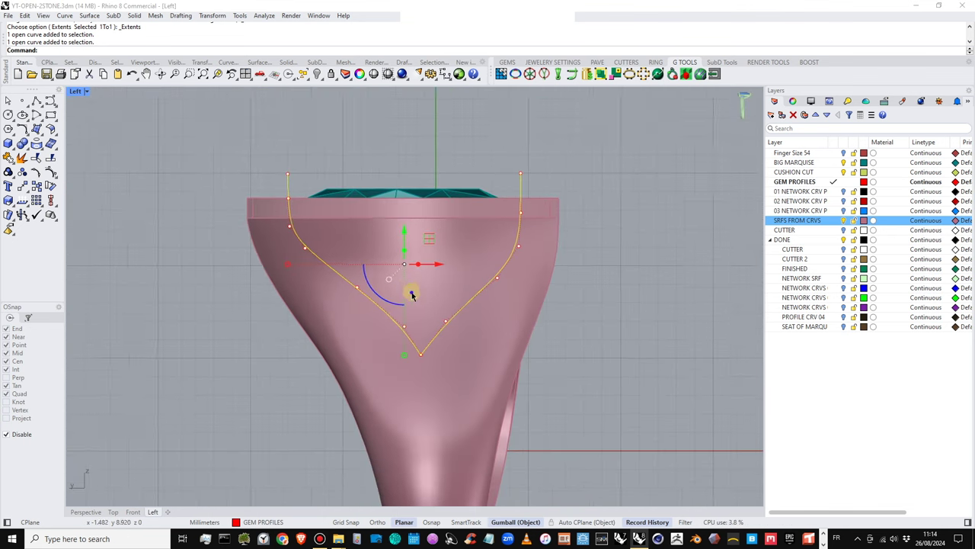
pyautogui.scroll(1, 269, 228)
pyautogui.scroll(-3, 420, 329)
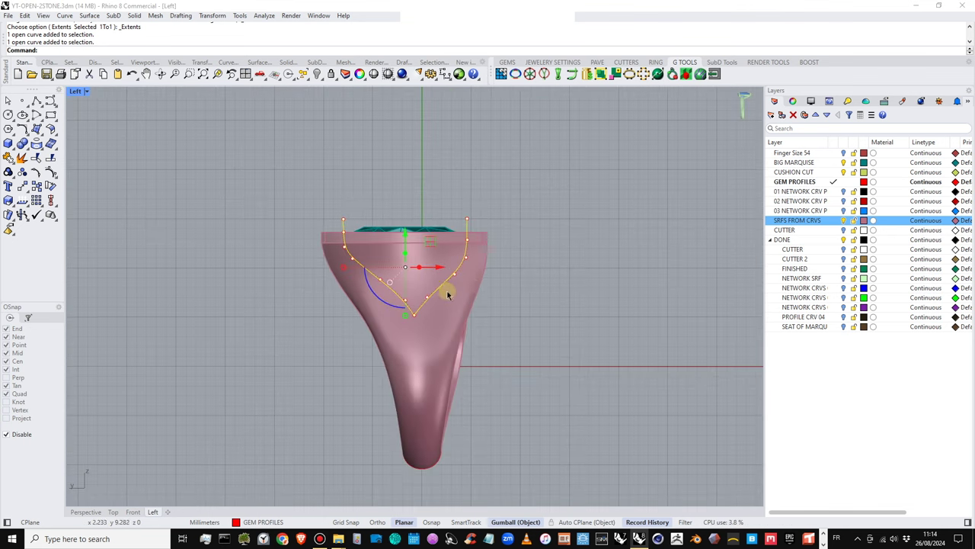
pyautogui.scroll(1, 427, 301)
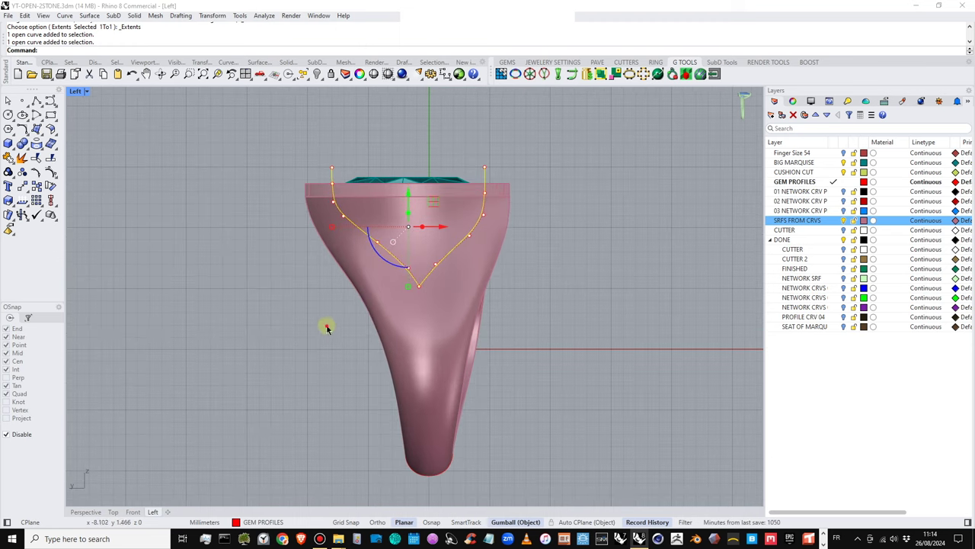
# Shift the lower tip points of both gem profile halves about 0.4 mm sideways toward the ring's centre line in the Left view
pyautogui.click(428, 279)
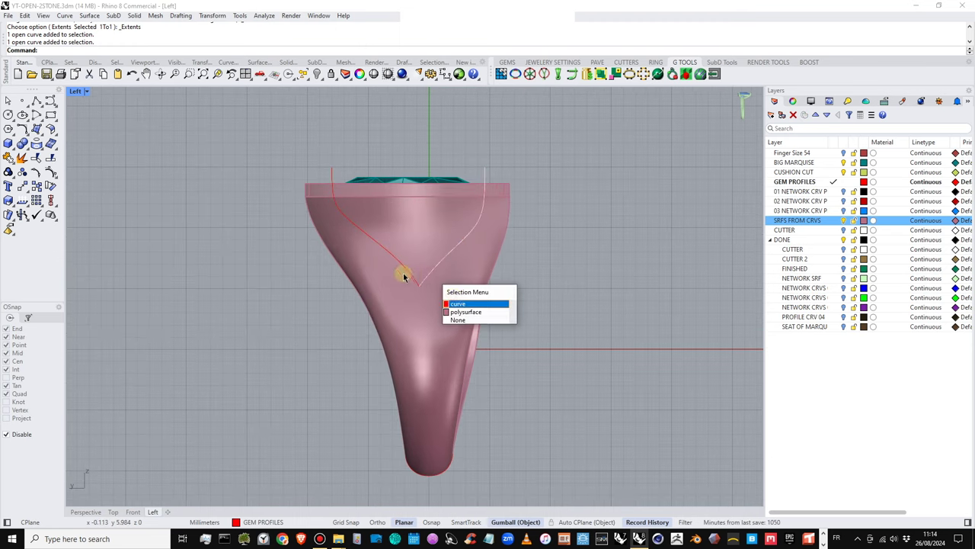
pyautogui.click(458, 304)
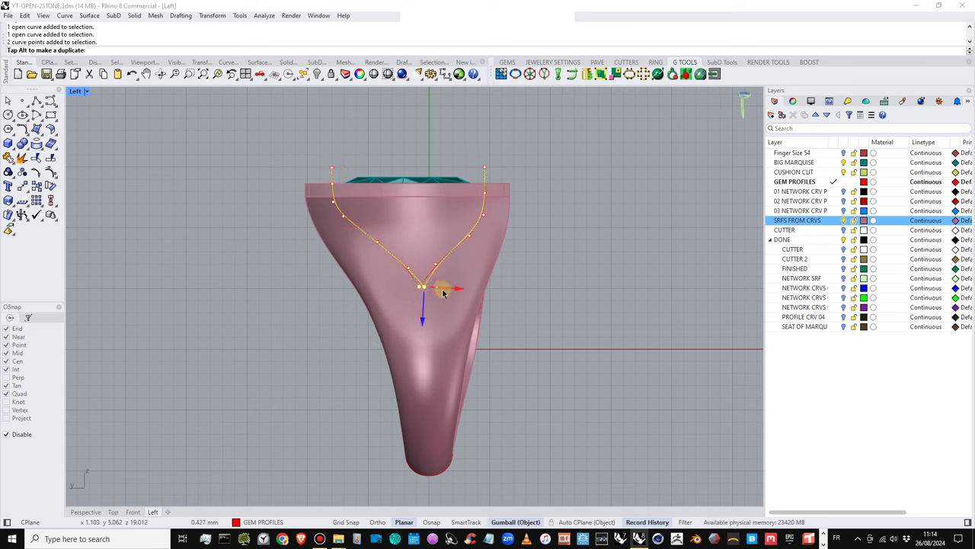
pyautogui.moveTo(442, 291); pyautogui.dragTo(420, 250)
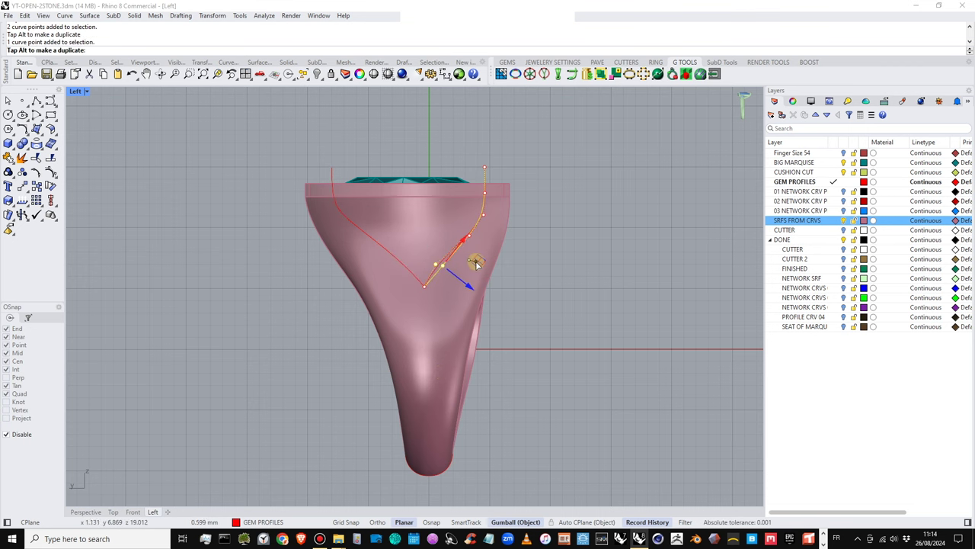
# Adjust the control points just above the tip on both gem profile halves to reshape their sloping sides
pyautogui.press('Escape')
pyautogui.scroll(2, 435, 266)
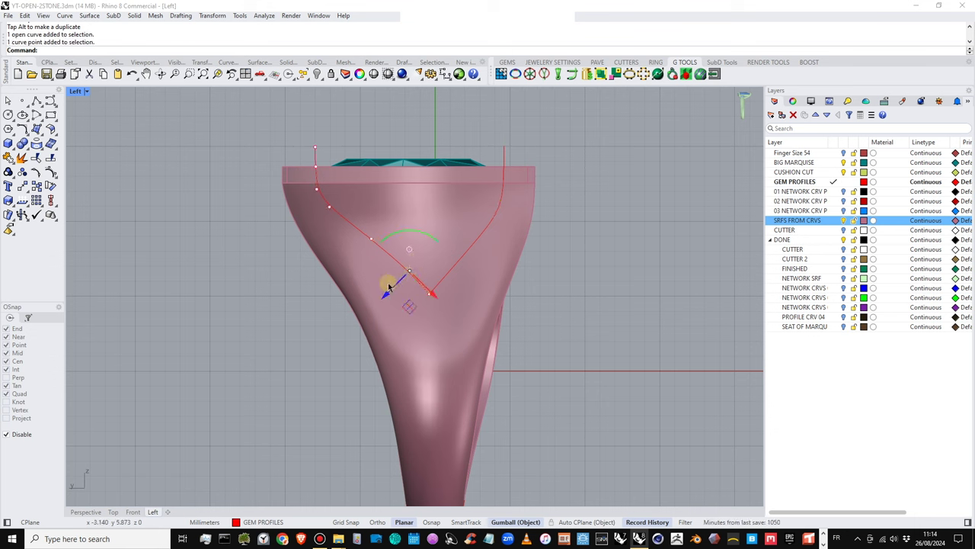
pyautogui.moveTo(388, 294); pyautogui.dragTo(387, 295)
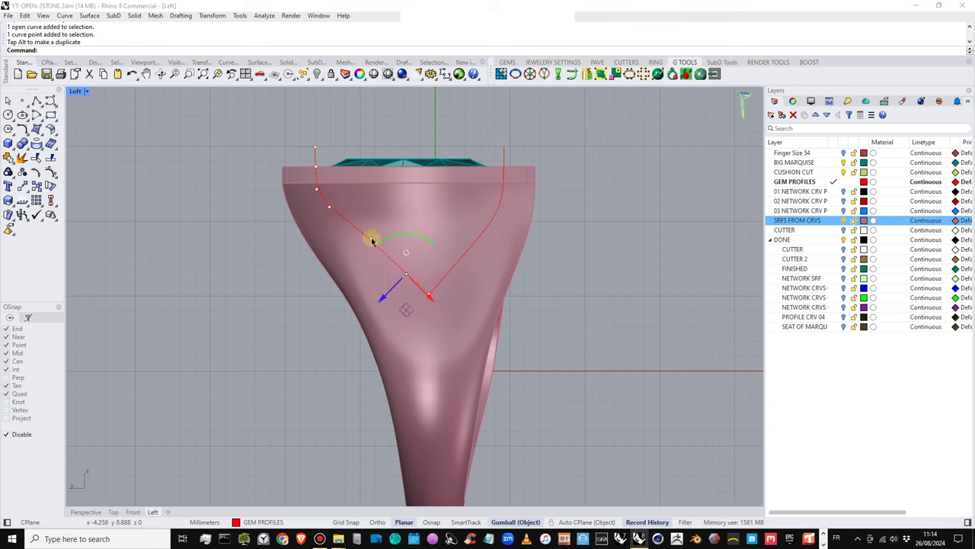
pyautogui.moveTo(351, 261); pyautogui.dragTo(350, 262)
pyautogui.press('Escape')
pyautogui.press('Escape')
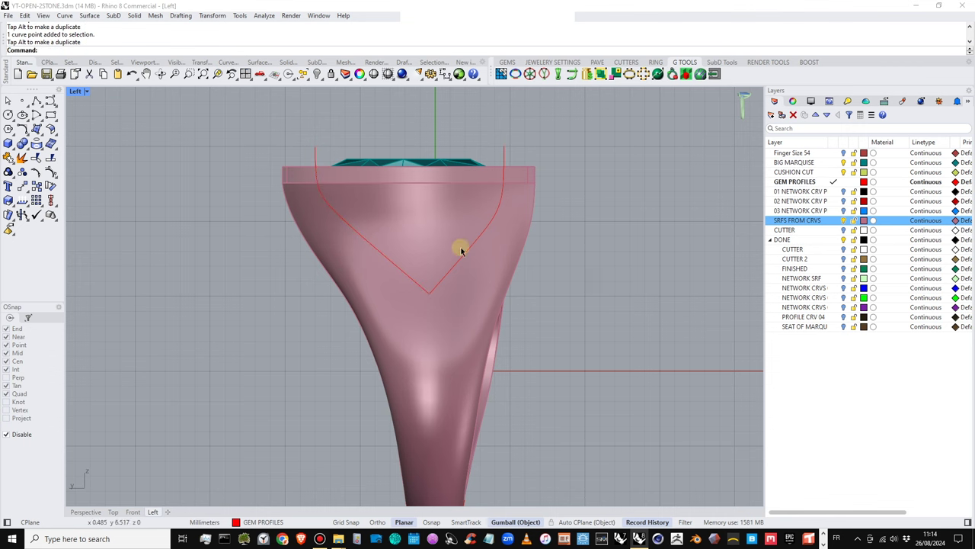
# Return to the four-viewport layout, enlarge the Perspective view and set its display mode to Shaded
pyautogui.scroll(-3, 436, 277)
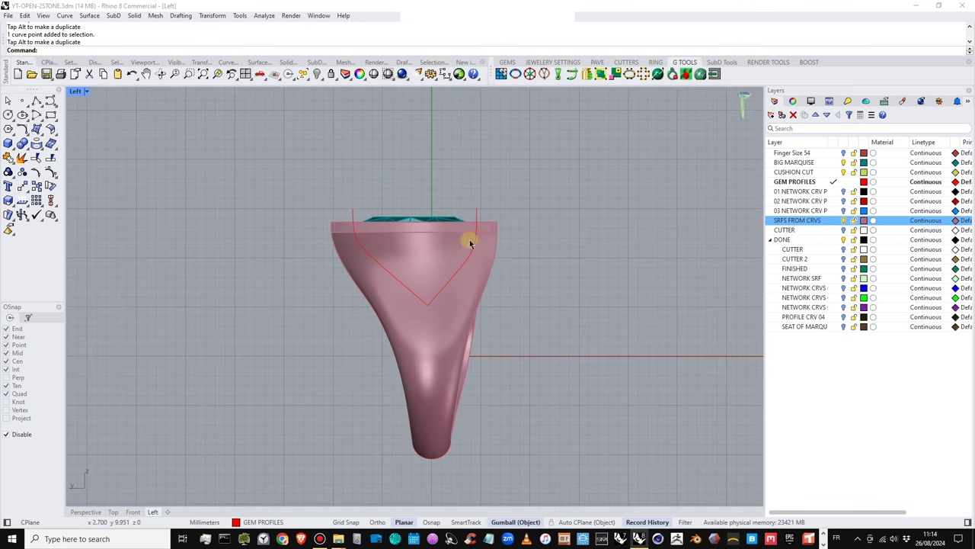
pyautogui.doubleClick(79, 92)
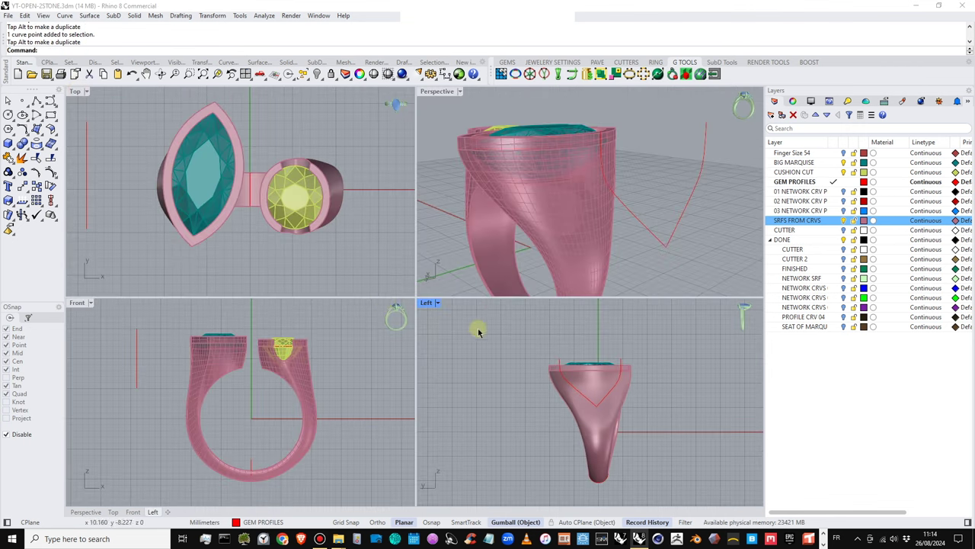
pyautogui.doubleClick(442, 93)
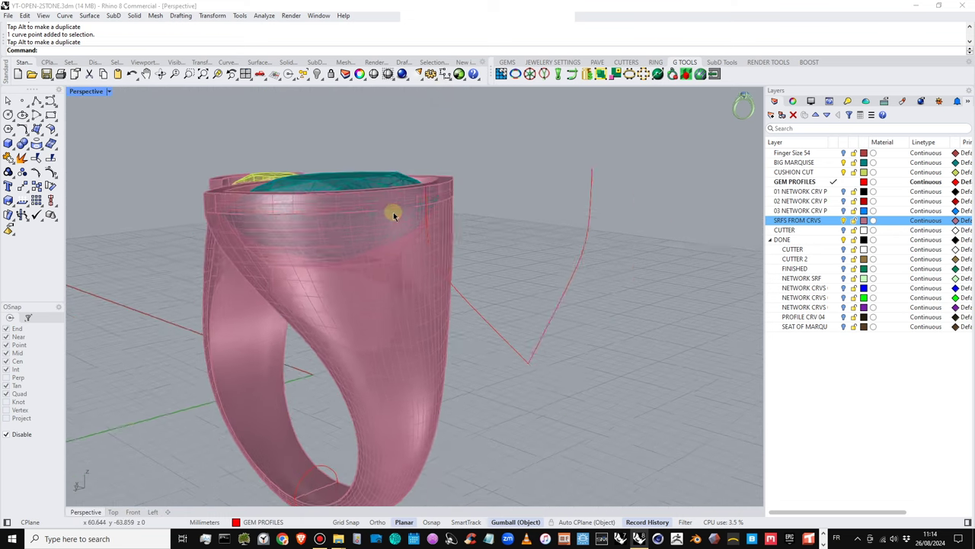
pyautogui.moveTo(394, 211); pyautogui.dragTo(438, 229, button='right')
pyautogui.click(110, 92)
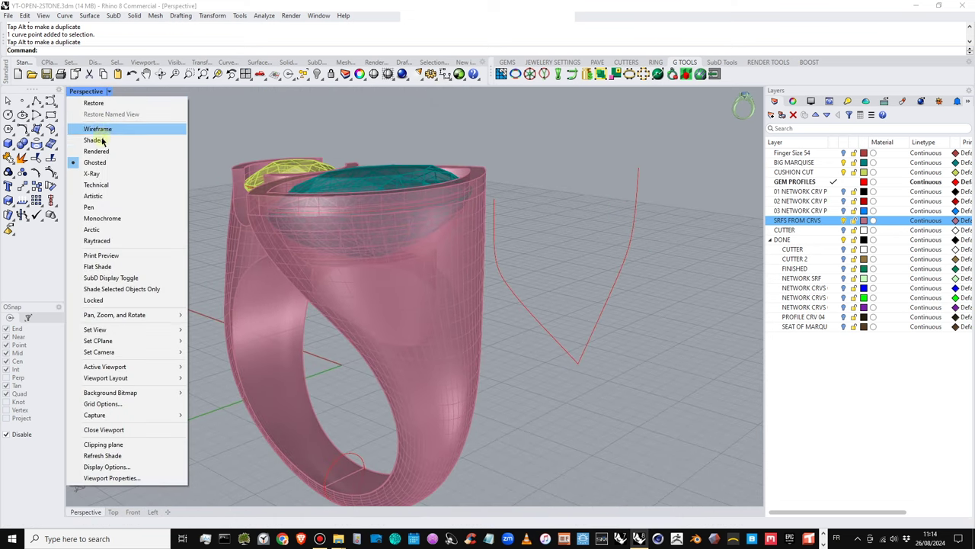
pyautogui.click(99, 140)
# Hide the BIG MARQUISE and CUSHION CUT gem layers and collapse the DONE layer group
pyautogui.moveTo(432, 270)
pyautogui.mouseDown(button='right')
pyautogui.moveTo(455, 233)
pyautogui.moveTo(365, 223)
pyautogui.moveTo(438, 229)
pyautogui.moveTo(424, 190)
pyautogui.moveTo(536, 213)
pyautogui.moveTo(518, 228)
pyautogui.moveTo(450, 219)
pyautogui.moveTo(448, 249)
pyautogui.moveTo(415, 234)
pyautogui.mouseUp(button='right')
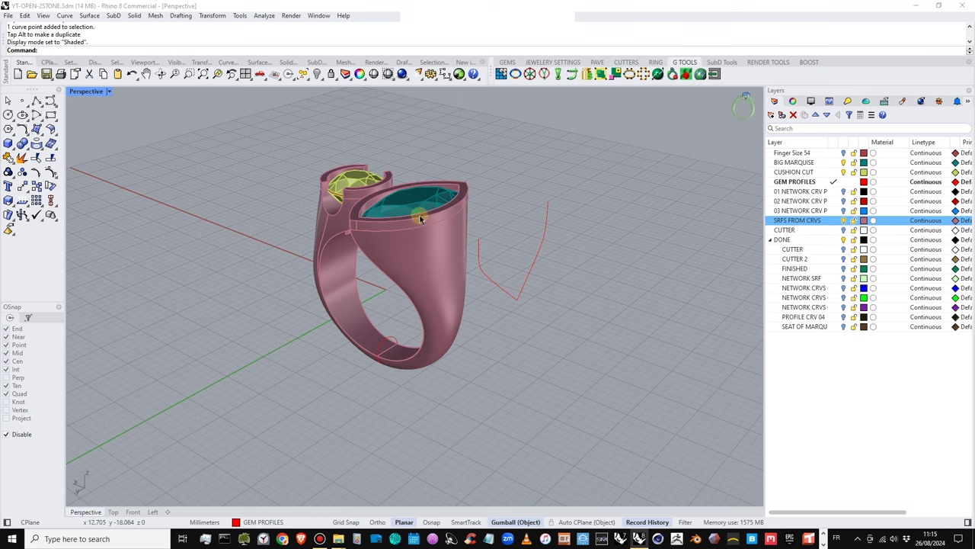
pyautogui.moveTo(435, 213); pyautogui.dragTo(451, 197, button='right')
pyautogui.moveTo(425, 220); pyautogui.dragTo(435, 204, button='right')
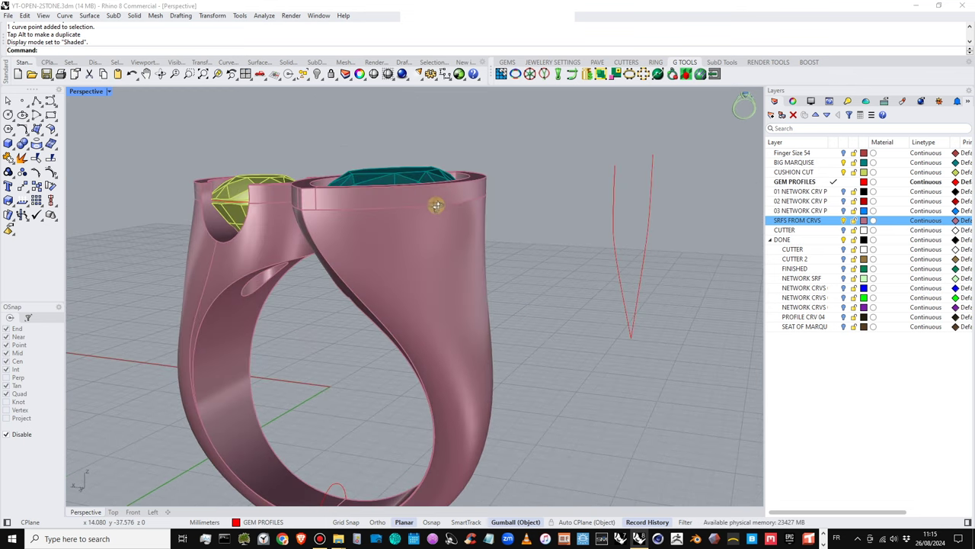
pyautogui.click(425, 198)
pyautogui.click(503, 134)
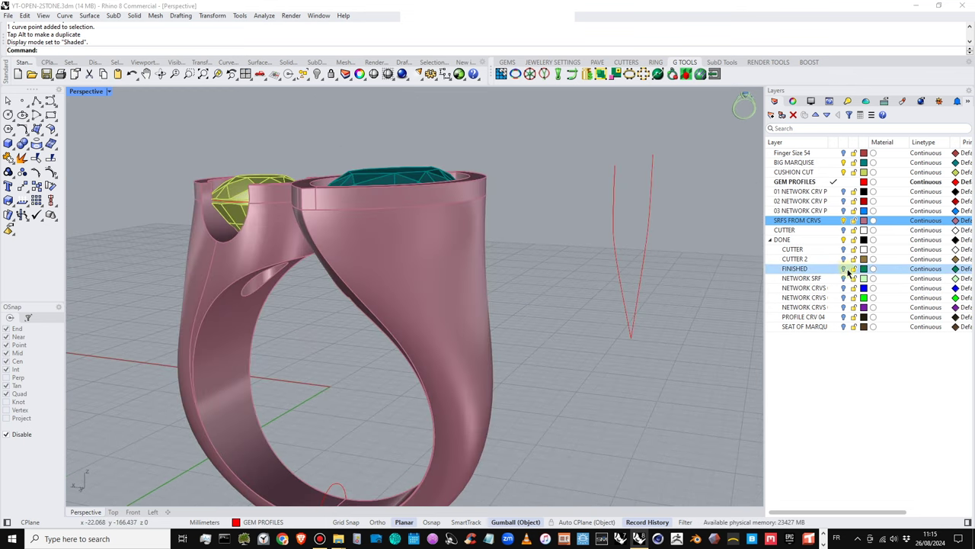
pyautogui.click(844, 172)
pyautogui.keyDown('shift'); pyautogui.moveTo(556, 240); pyautogui.dragTo(266, 224, button='right'); pyautogui.keyUp('shift')
pyautogui.click(770, 239)
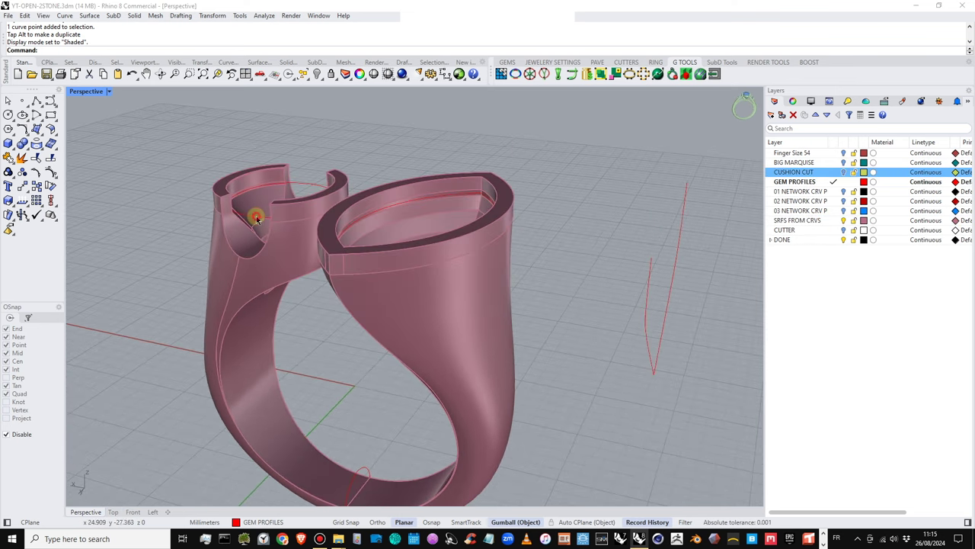
# Hide the cushion and marquise outline curves along with the small profile curve at the base of the shank
pyautogui.click(258, 218)
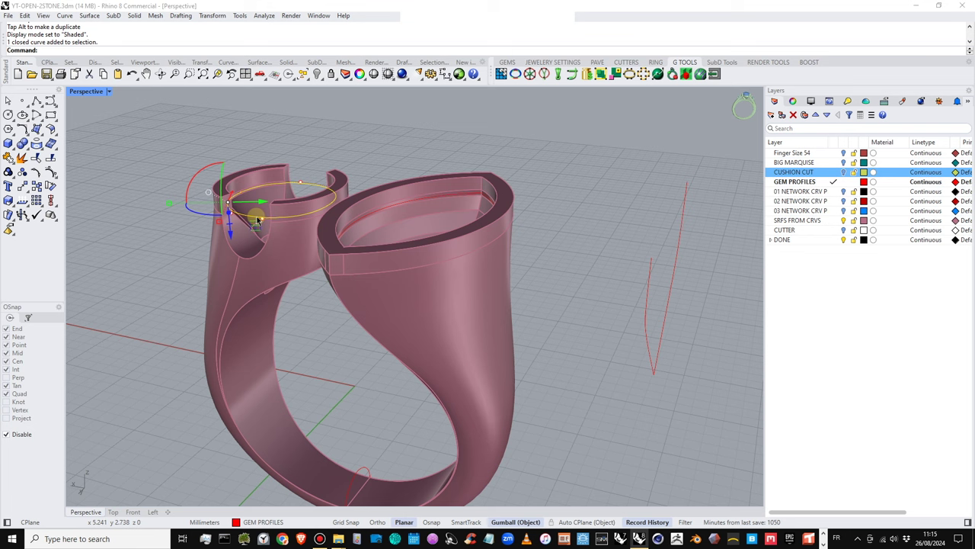
pyautogui.keyDown('shift'); pyautogui.click(430, 200); pyautogui.keyUp('shift')
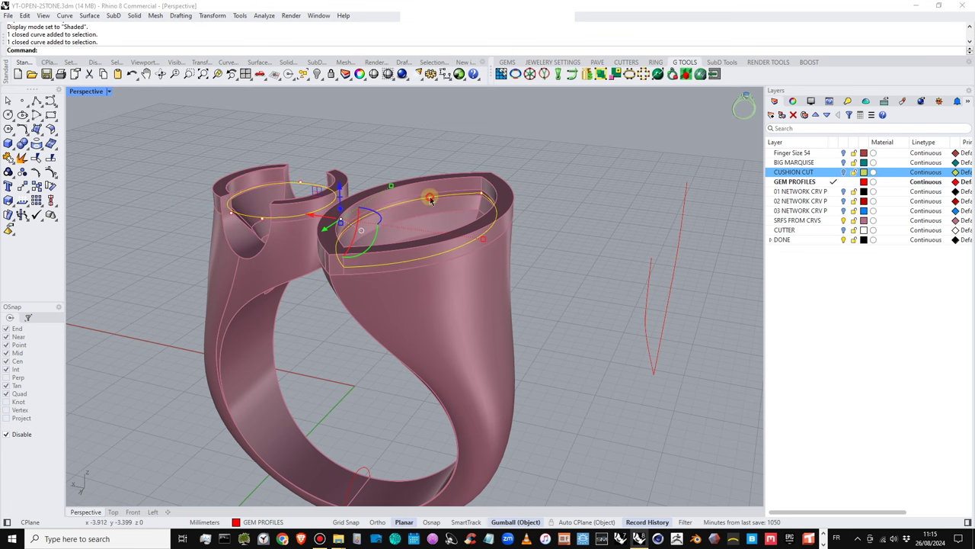
pyautogui.click(316, 73)
pyautogui.moveTo(405, 246); pyautogui.dragTo(381, 315, button='right')
pyautogui.click(352, 457)
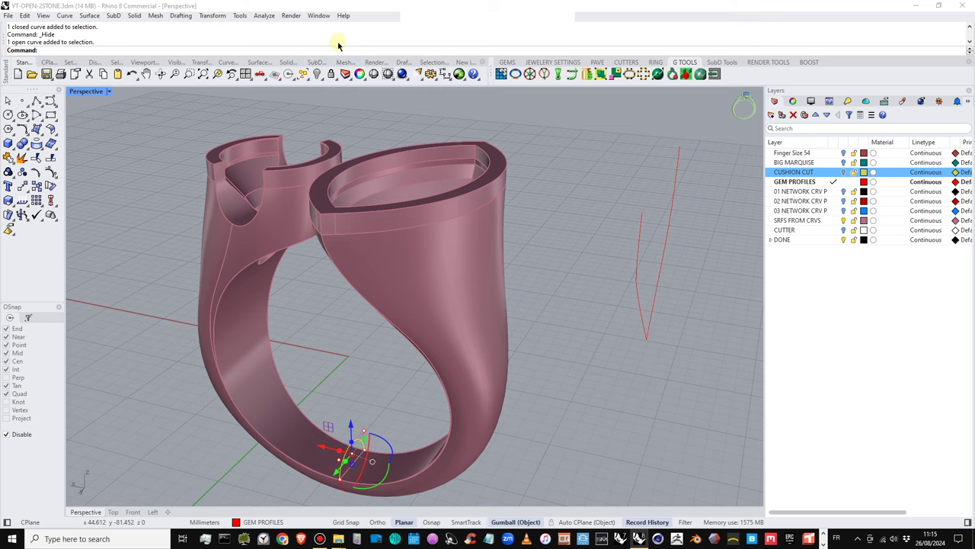
pyautogui.click(319, 73)
# Extract the surfaces forming the marquise head's top rim from the ring polysurface with Copy set to No
pyautogui.moveTo(358, 251); pyautogui.dragTo(407, 203, button='right')
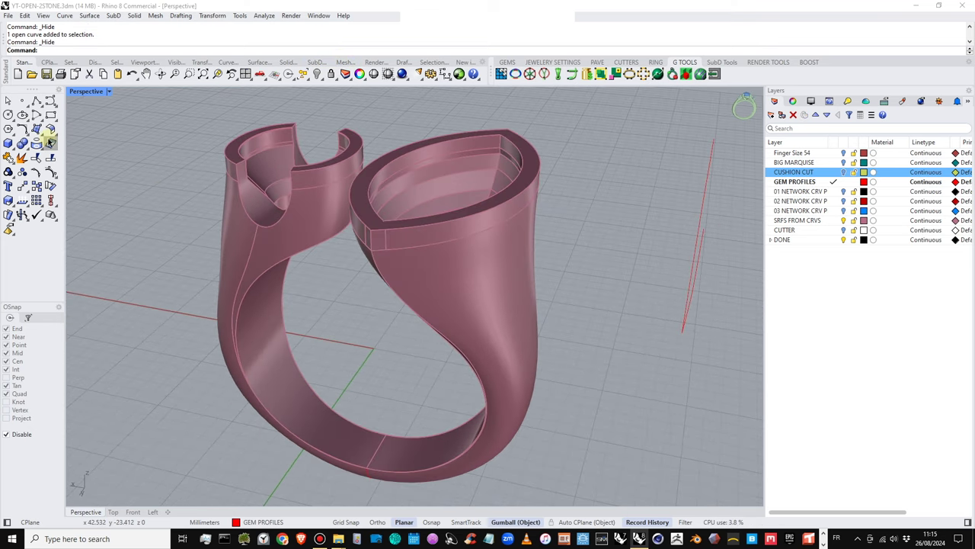
pyautogui.click(26, 149)
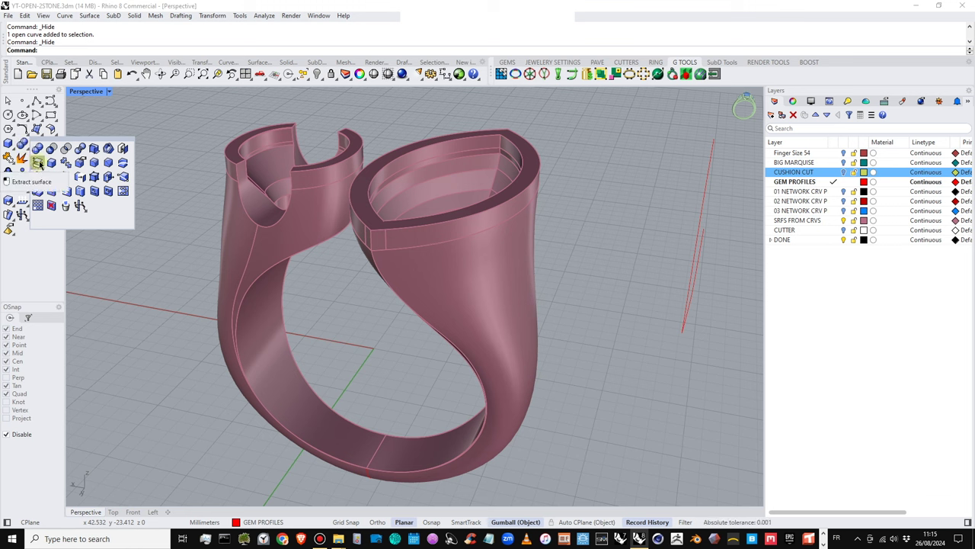
pyautogui.click(36, 161)
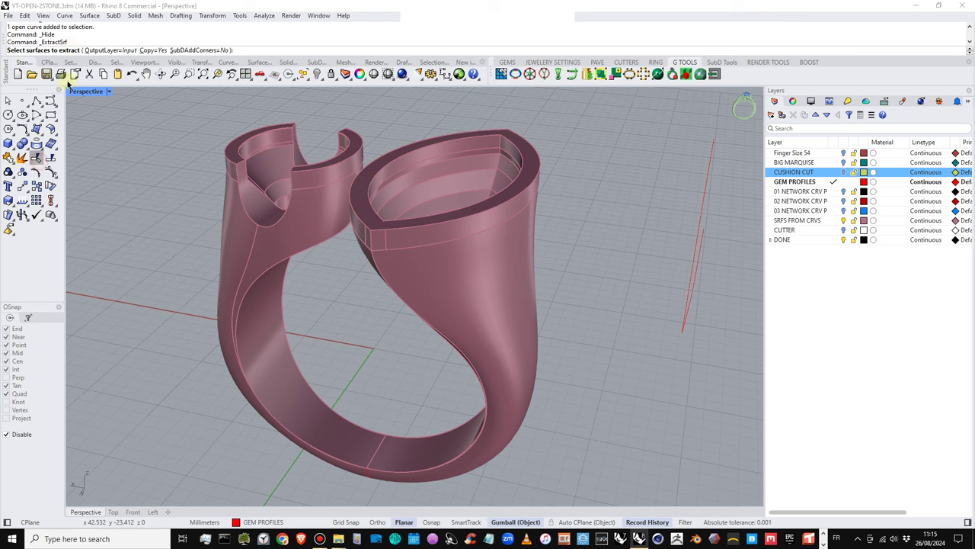
pyautogui.click(151, 51)
pyautogui.moveTo(488, 257); pyautogui.dragTo(496, 135, button='right')
pyautogui.moveTo(618, 110); pyautogui.dragTo(375, 158)
pyautogui.moveTo(519, 191); pyautogui.dragTo(555, 196, button='right')
pyautogui.press('Return')
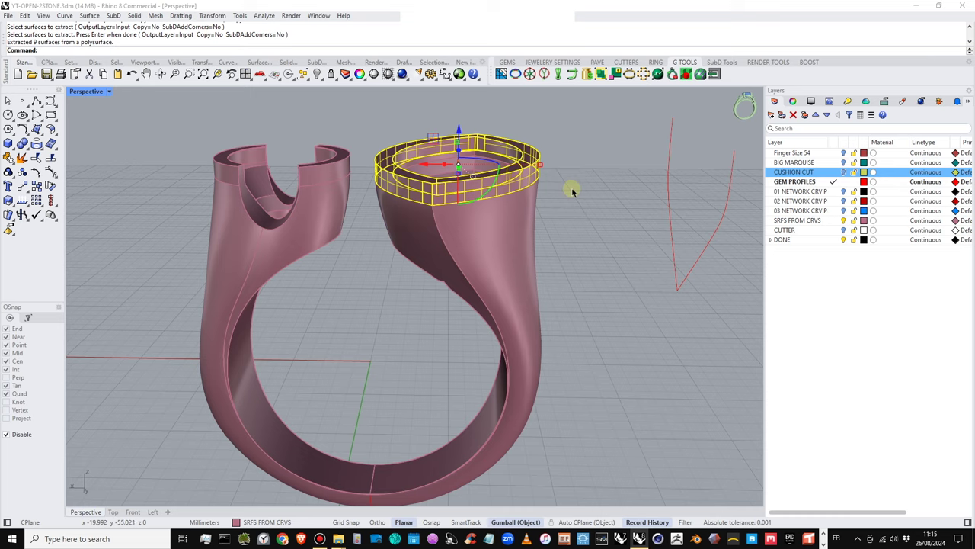
# Create a layer named MARQUISE TOP below SRFS FROM CRVS and move the extracted rim surfaces onto it
pyautogui.moveTo(571, 192); pyautogui.dragTo(477, 195, button='right')
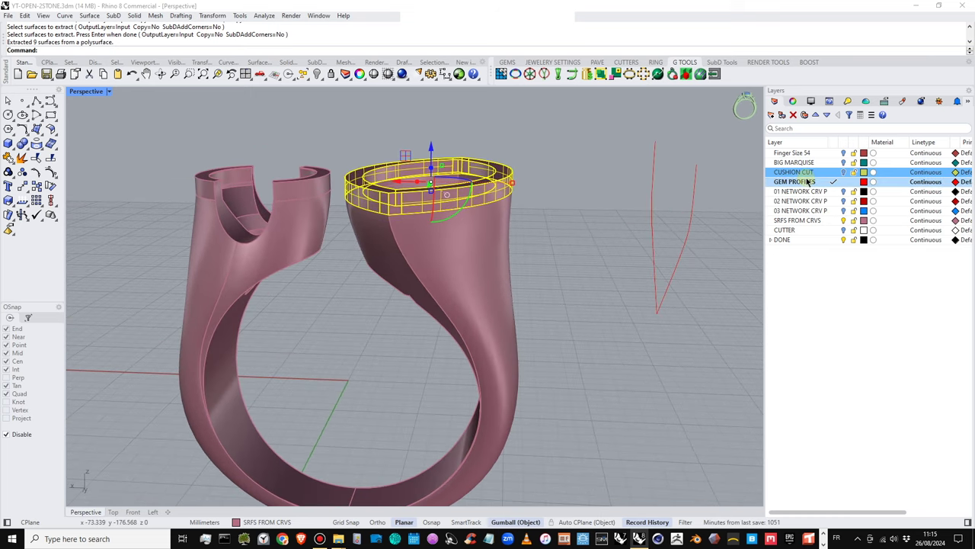
pyautogui.click(807, 217)
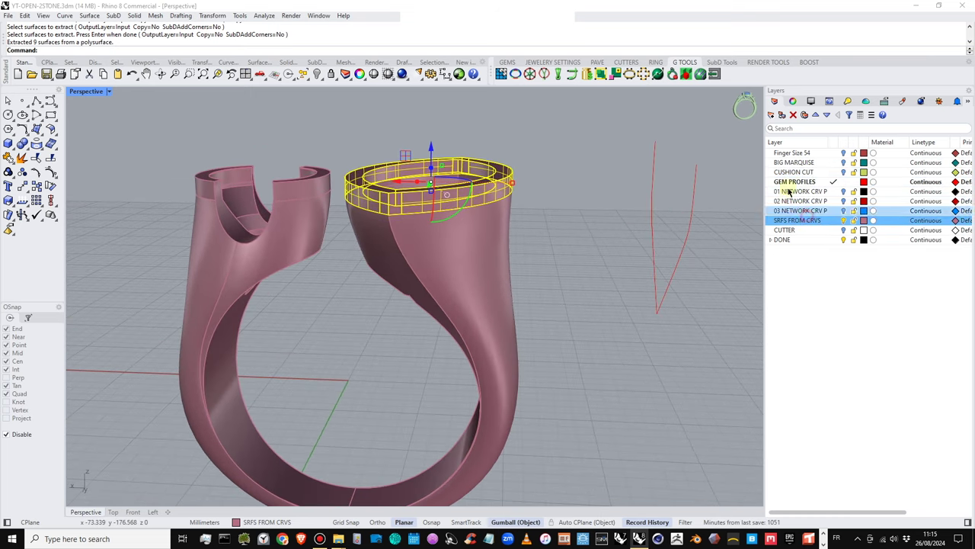
pyautogui.click(772, 114)
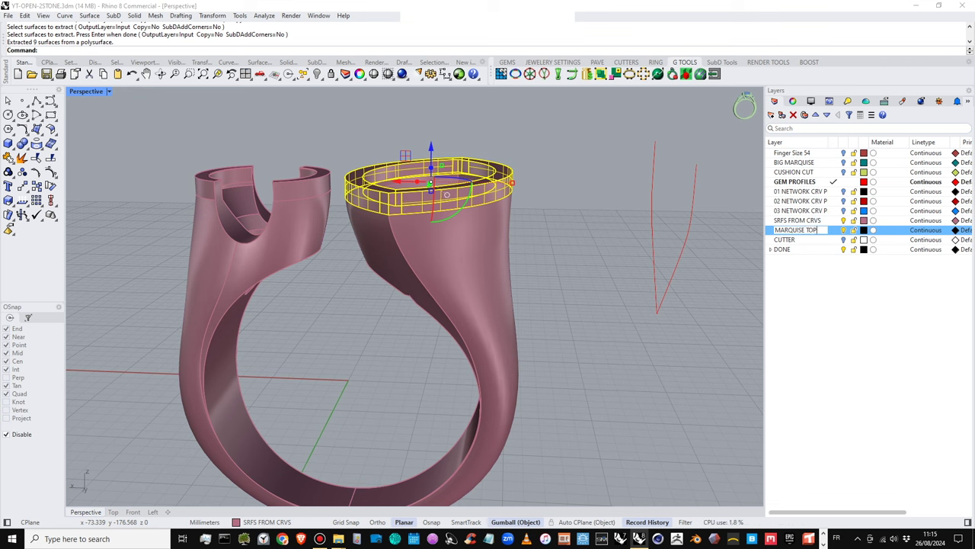
pyautogui.write('MARQUISE TOP')
pyautogui.press('Return')
pyautogui.rightClick(807, 233)
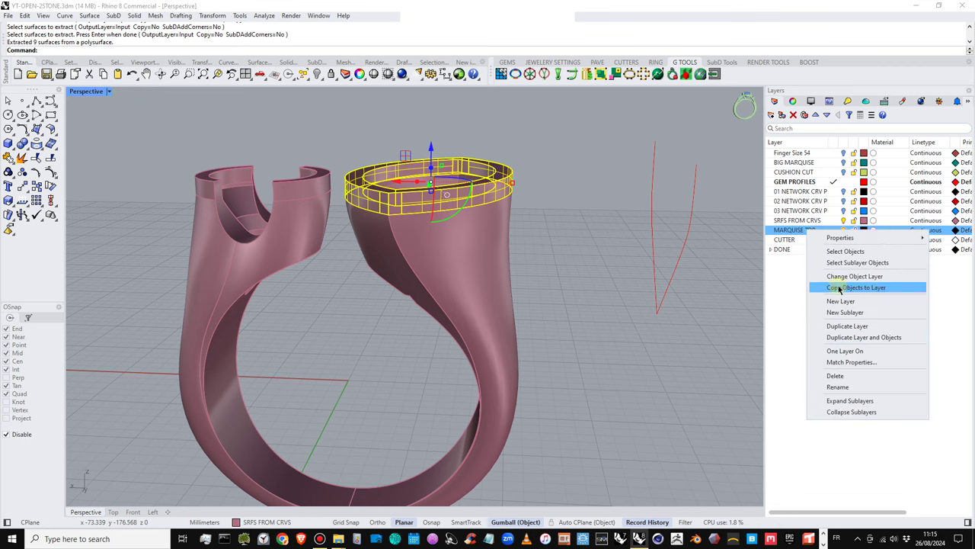
pyautogui.click(817, 278)
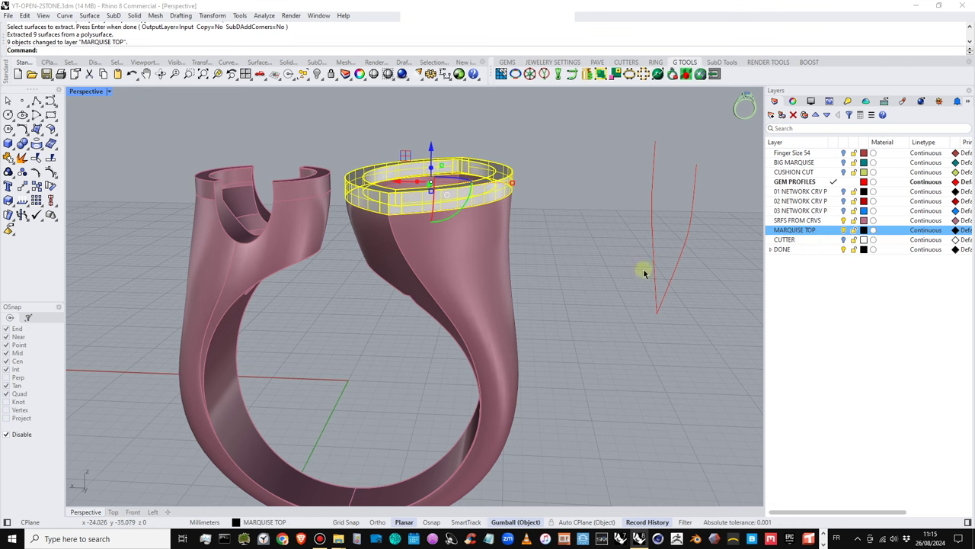
pyautogui.press('Escape')
# Hide the MARQUISE TOP layer and inspect the remaining marquise head from above and through its underside opening
pyautogui.keyDown('shift'); pyautogui.moveTo(565, 263); pyautogui.dragTo(550, 274, button='right'); pyautogui.keyUp('shift')
pyautogui.click(843, 230)
pyautogui.moveTo(434, 235); pyautogui.dragTo(447, 263, button='right')
pyautogui.scroll(8, 442, 202)
pyautogui.scroll(-4, 447, 263)
pyautogui.keyDown('shift'); pyautogui.moveTo(446, 262); pyautogui.dragTo(517, 199, button='right'); pyautogui.keyUp('shift')
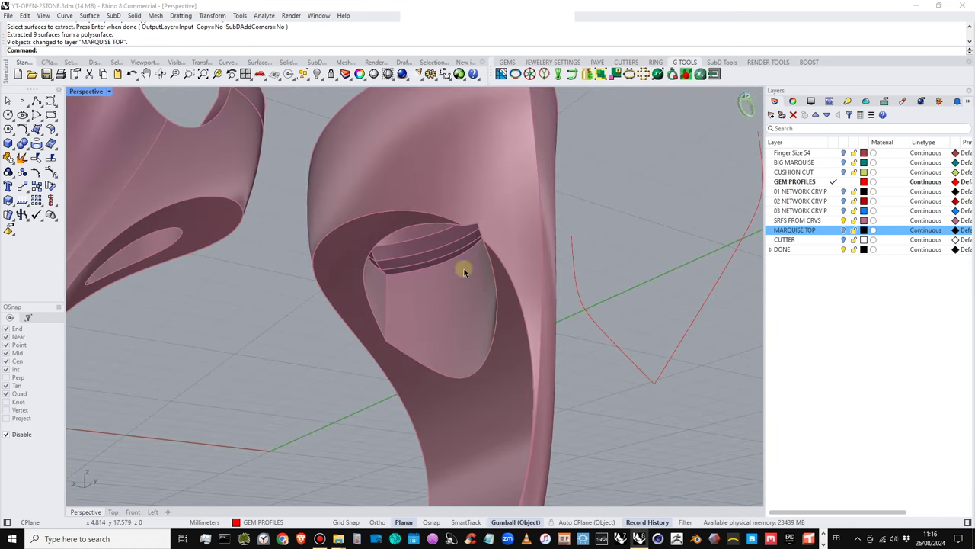
pyautogui.scroll(-4, 466, 243)
pyautogui.moveTo(466, 243); pyautogui.dragTo(533, 328, button='right')
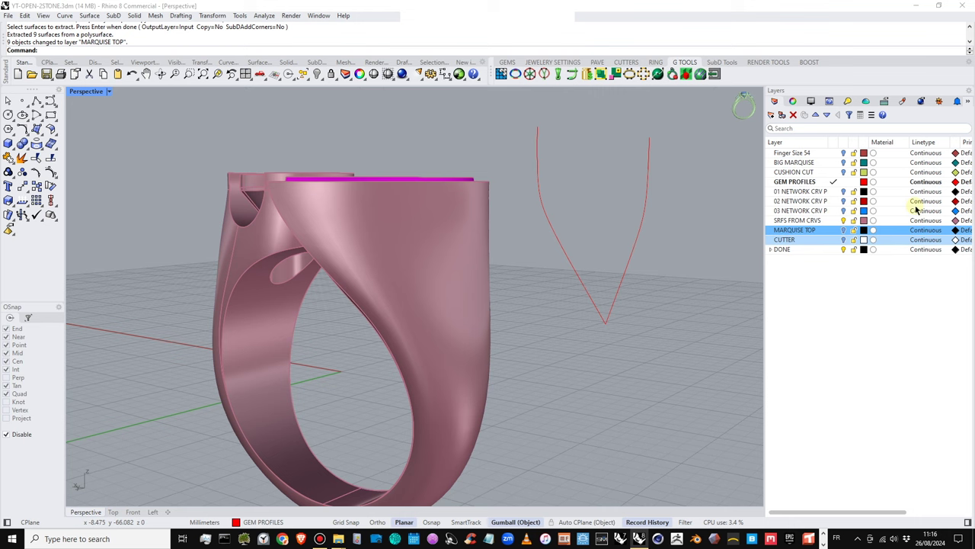
# Show the FINISHED layer under DONE to compare its green reference ring with the current ring's underside, and hide it again
pyautogui.click(769, 250)
pyautogui.click(843, 278)
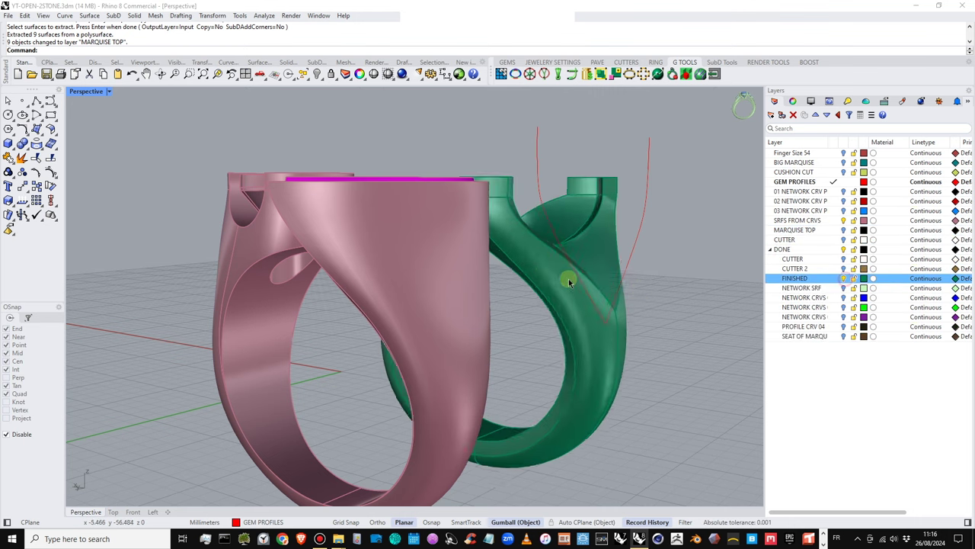
pyautogui.scroll(-3, 568, 281)
pyautogui.moveTo(533, 282); pyautogui.dragTo(496, 396, button='right')
pyautogui.scroll(6, 586, 196)
pyautogui.moveTo(587, 227); pyautogui.dragTo(534, 316, button='right')
pyautogui.scroll(-2, 529, 331)
pyautogui.scroll(-3, 568, 269)
pyautogui.moveTo(533, 279); pyautogui.dragTo(667, 192, button='right')
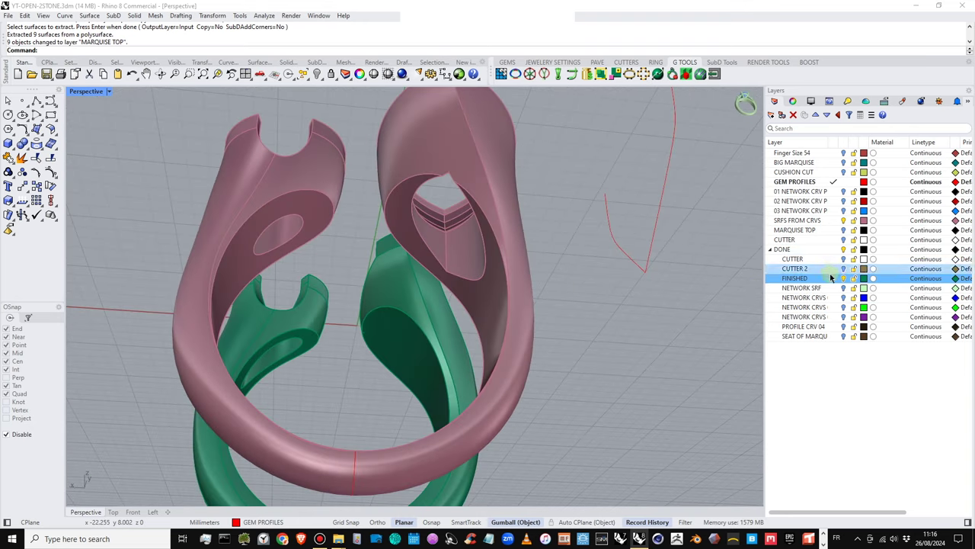
pyautogui.click(844, 278)
# Extract surfaces at the marquise head's underside opening from the ring polysurface and delete the head's stepped inner seat walls
pyautogui.moveTo(587, 267); pyautogui.dragTo(453, 257, button='right')
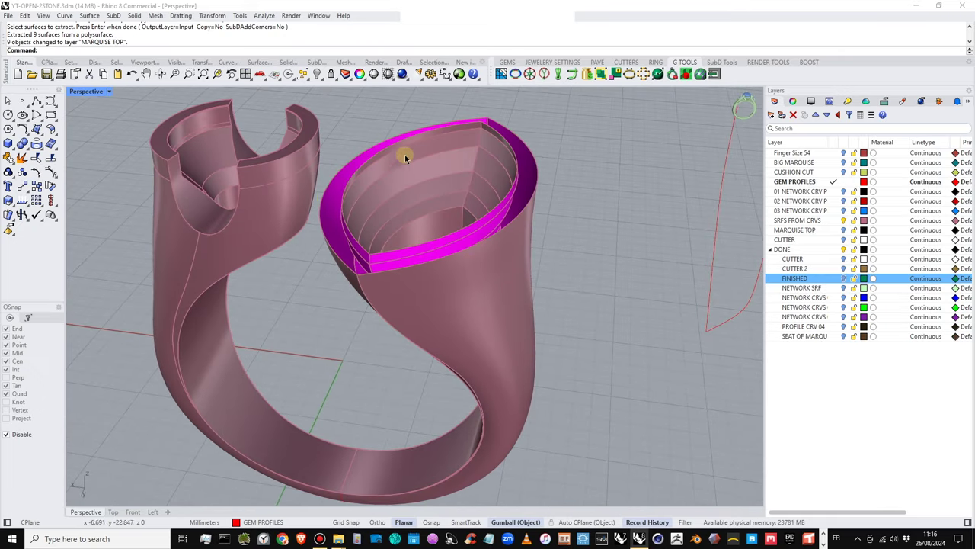
pyautogui.click(27, 149)
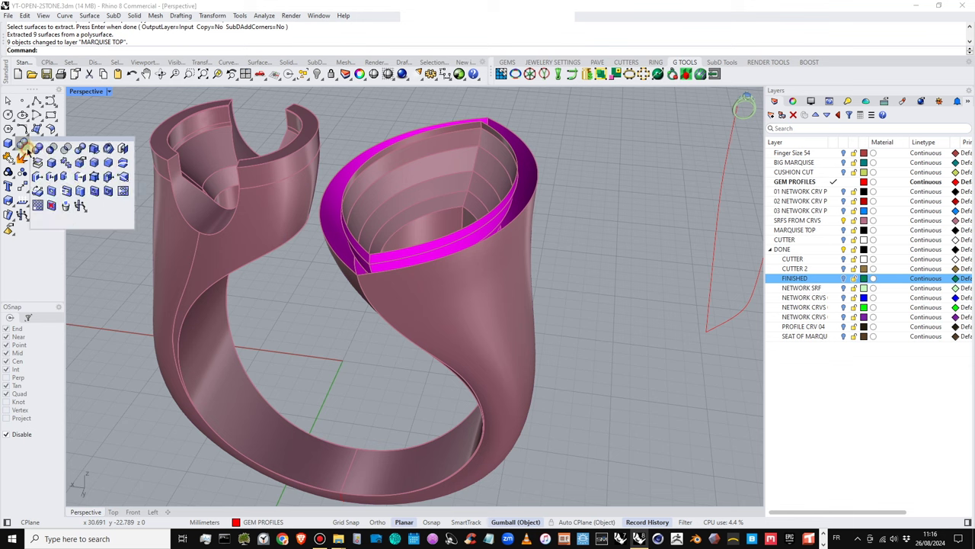
pyautogui.click(43, 166)
pyautogui.moveTo(392, 231); pyautogui.dragTo(444, 135, button='right')
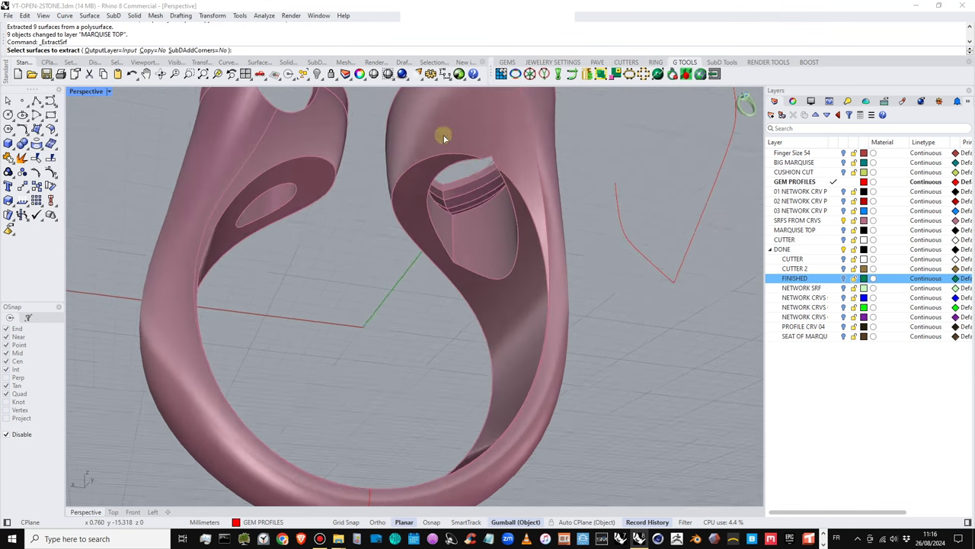
pyautogui.click(462, 191)
pyautogui.moveTo(462, 191); pyautogui.dragTo(493, 236, button='right')
pyautogui.click(480, 161)
pyautogui.rightClick(477, 200)
pyautogui.click(549, 175)
pyautogui.click(473, 245)
pyautogui.press('Delete')
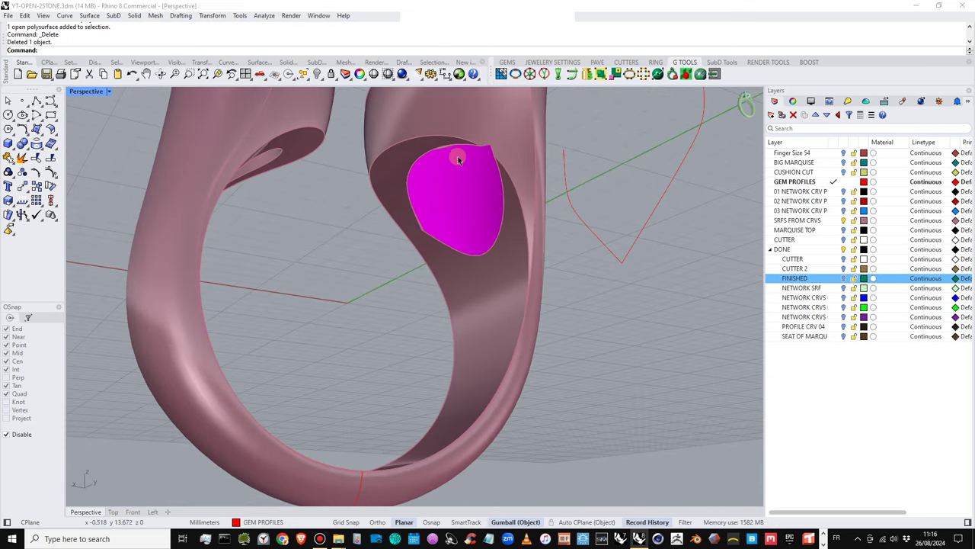
# Try to remove the marquise head's underside opening with UntrimHoles by picking its edges on the ring surfaces
pyautogui.click(28, 149)
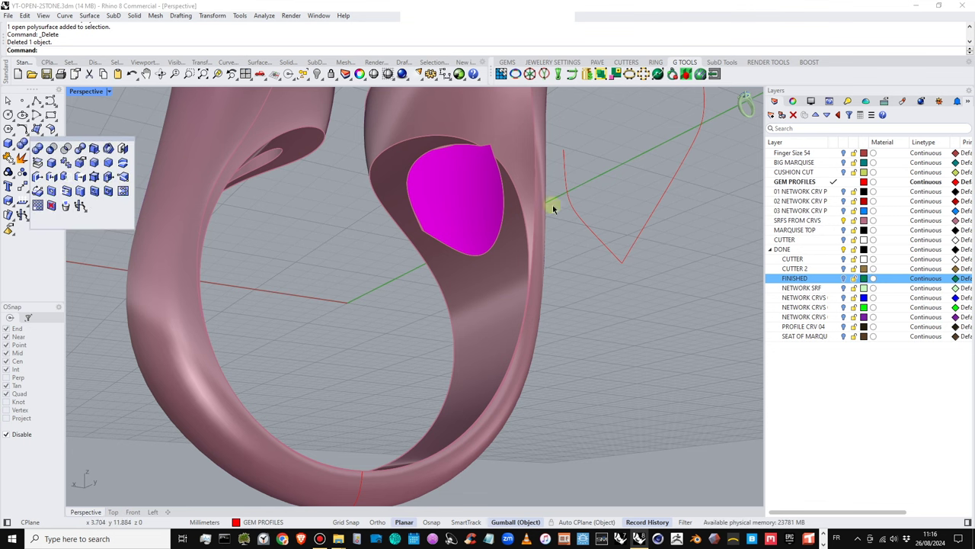
pyautogui.scroll(5, 479, 153)
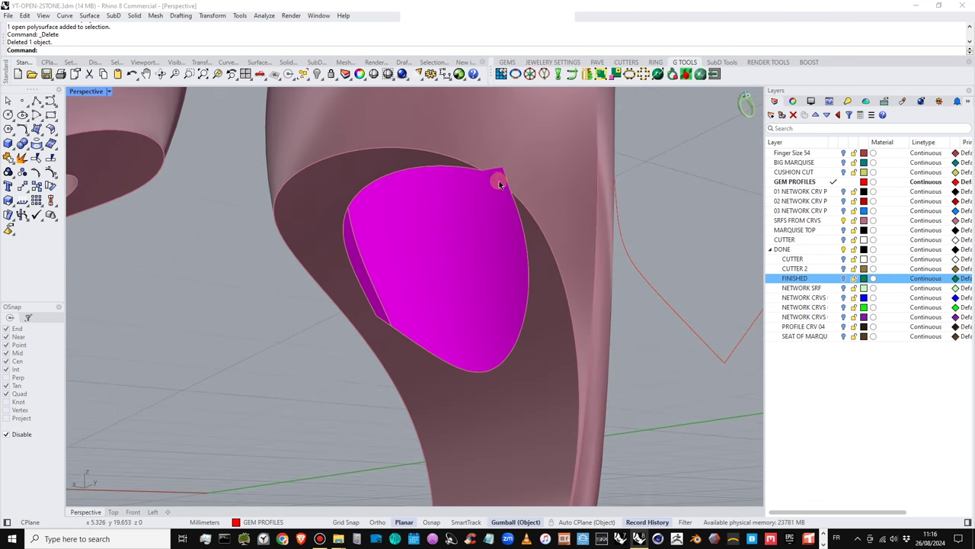
pyautogui.scroll(-2, 523, 221)
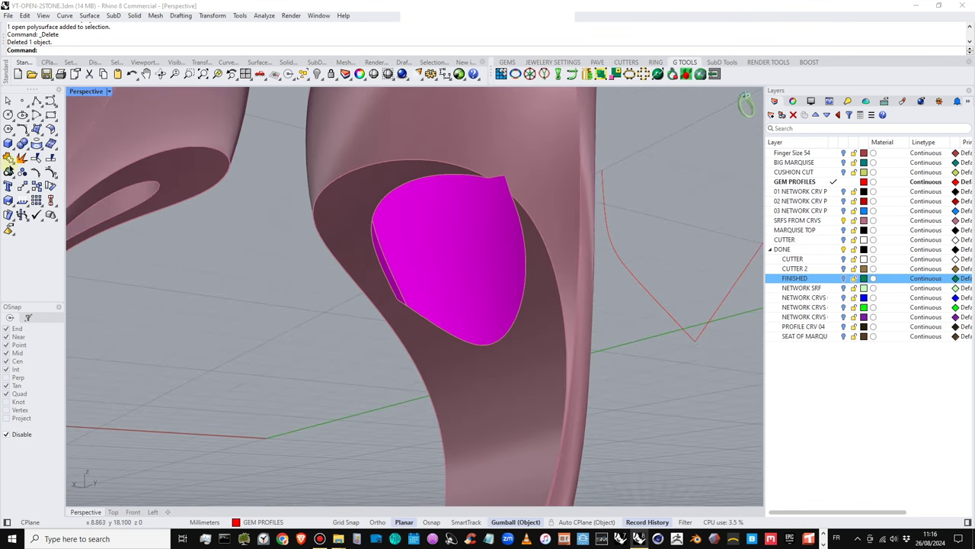
pyautogui.click(29, 150)
pyautogui.click(51, 195)
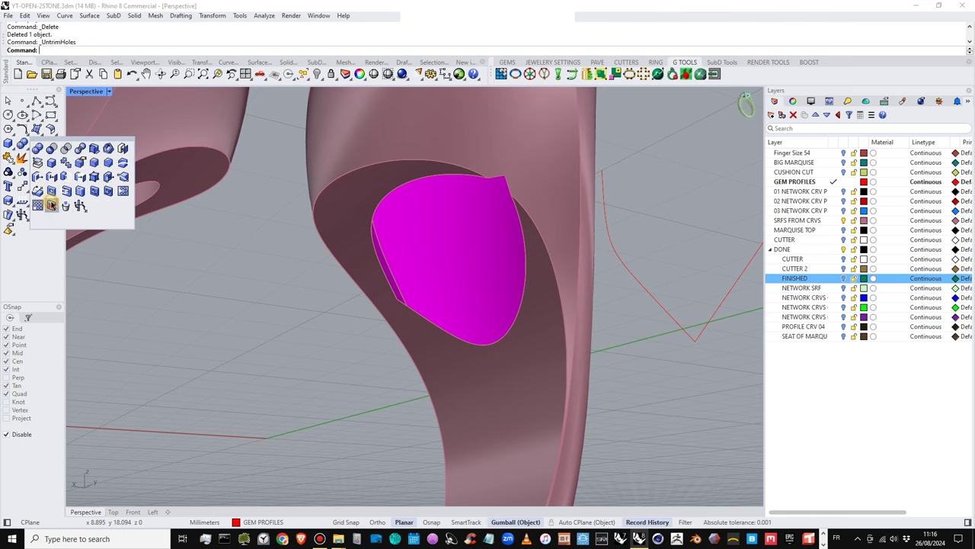
pyautogui.click(446, 331)
pyautogui.click(447, 330)
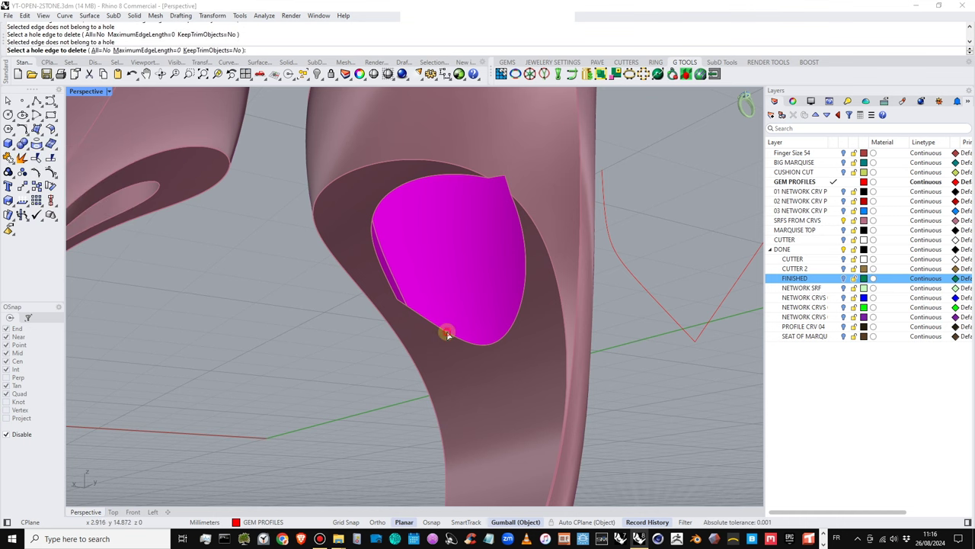
pyautogui.moveTo(446, 330); pyautogui.dragTo(494, 245, button='right')
pyautogui.click(525, 229)
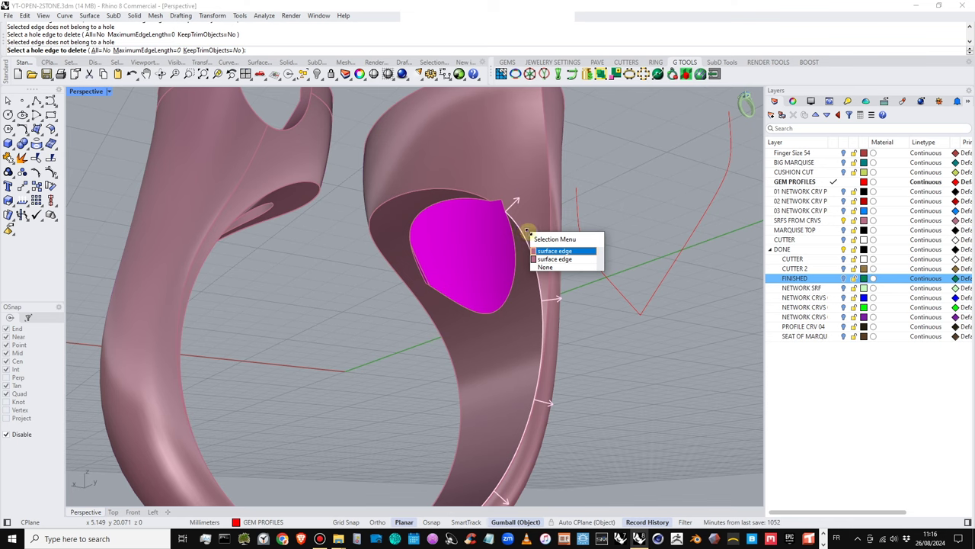
pyautogui.press('Escape')
pyautogui.press('Escape')
pyautogui.moveTo(589, 193); pyautogui.dragTo(464, 232, button='right')
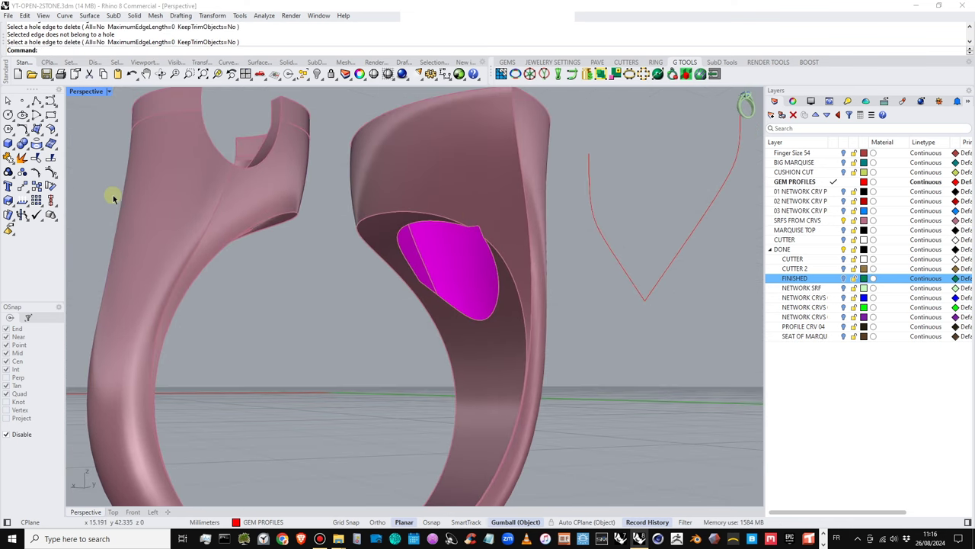
pyautogui.click(43, 131)
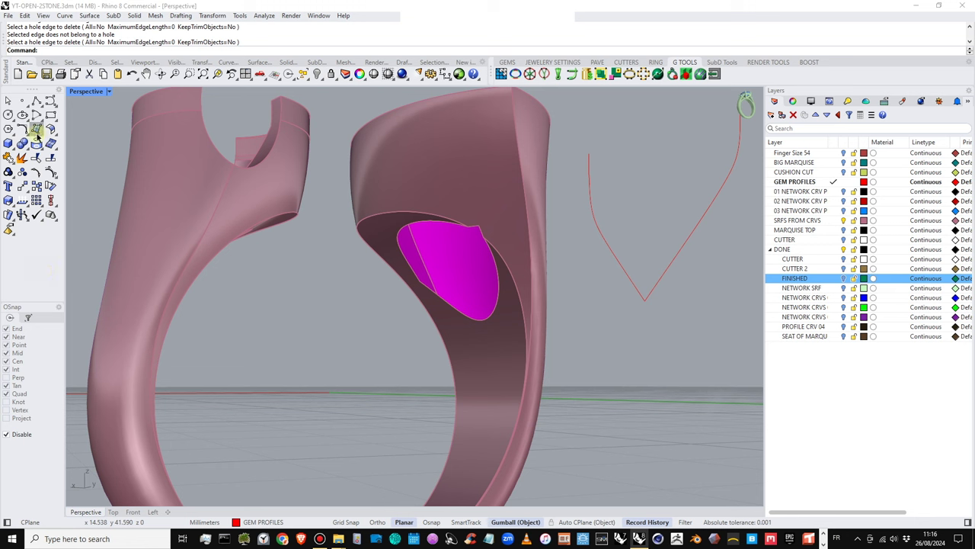
pyautogui.click(52, 142)
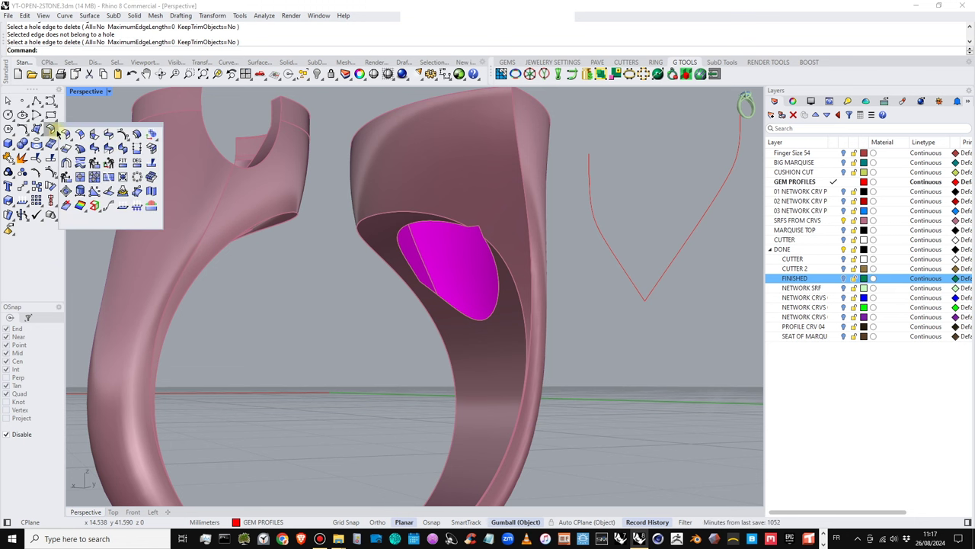
pyautogui.click(93, 163)
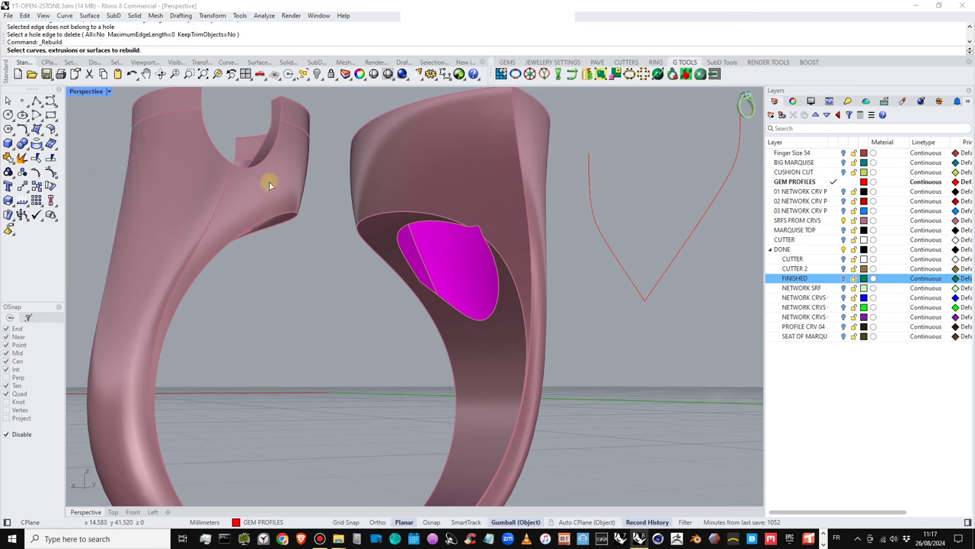
pyautogui.click(480, 206)
pyautogui.scroll(2, 477, 229)
pyautogui.click(476, 238)
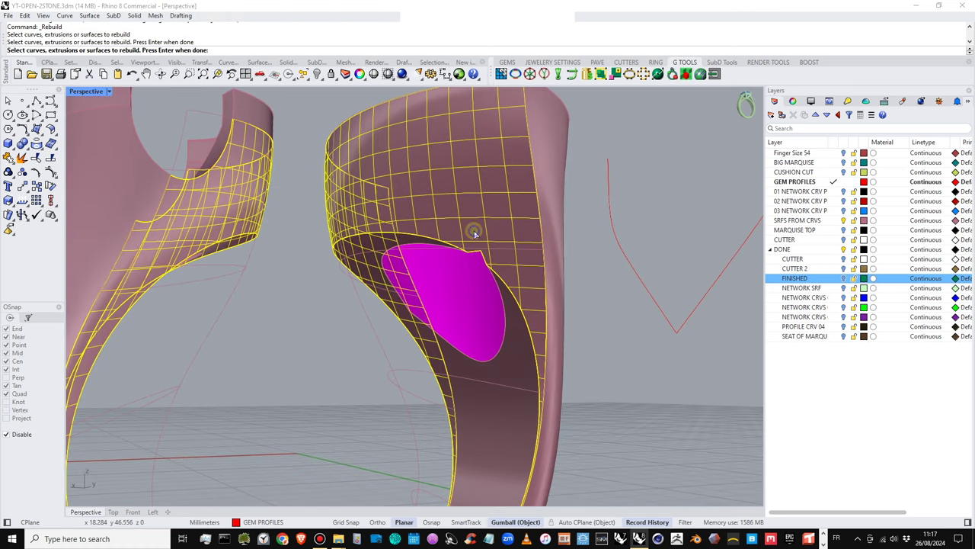
pyautogui.moveTo(488, 272); pyautogui.dragTo(519, 266, button='right')
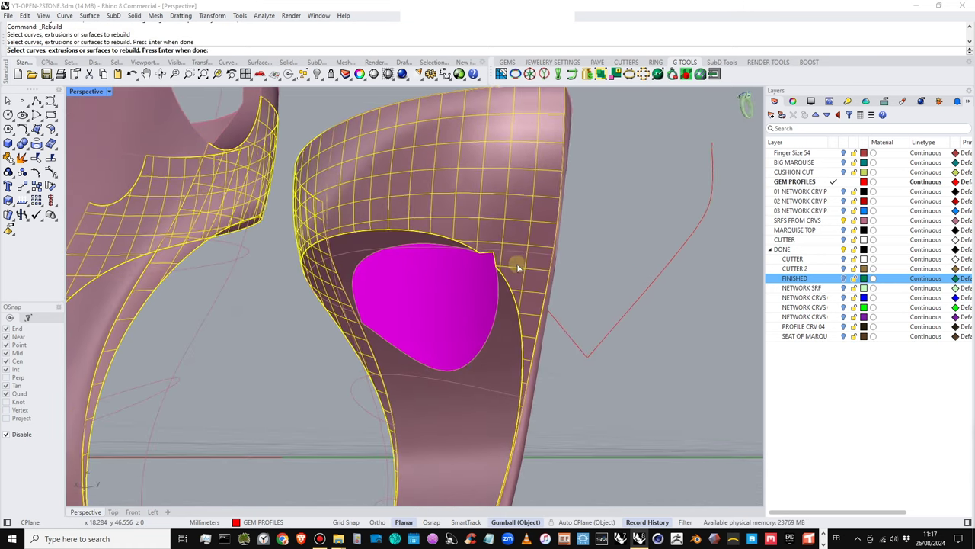
pyautogui.scroll(-3, 521, 264)
pyautogui.moveTo(575, 303); pyautogui.dragTo(545, 299, button='right')
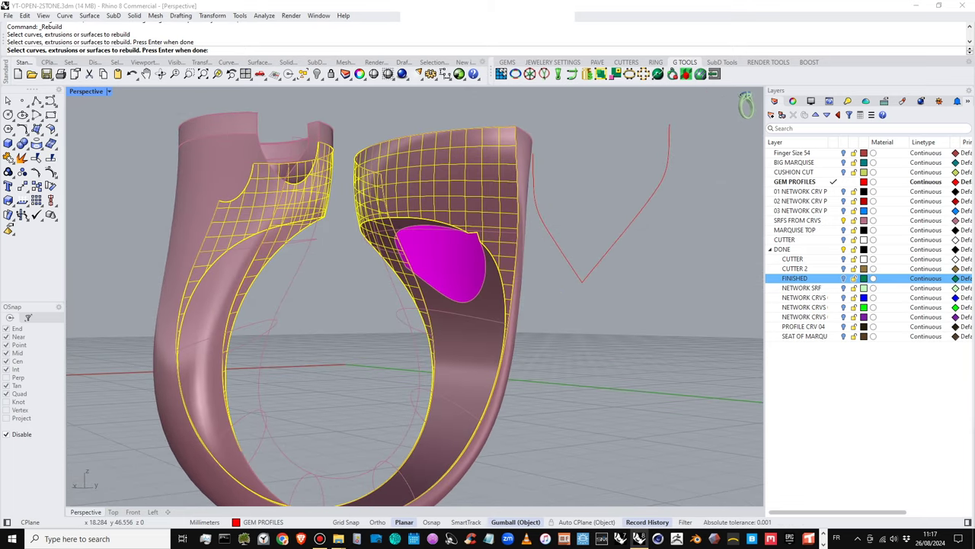
pyautogui.press('Escape')
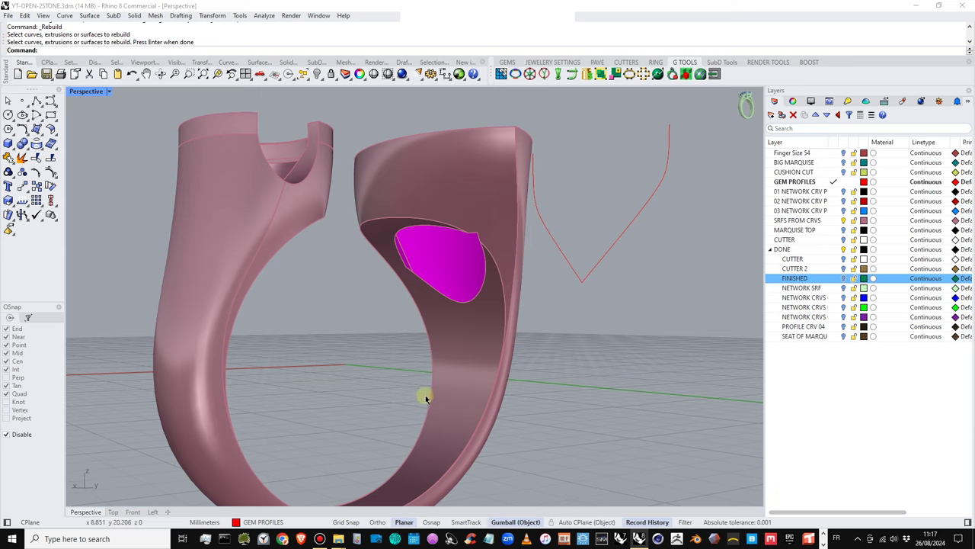
pyautogui.scroll(4, 438, 388)
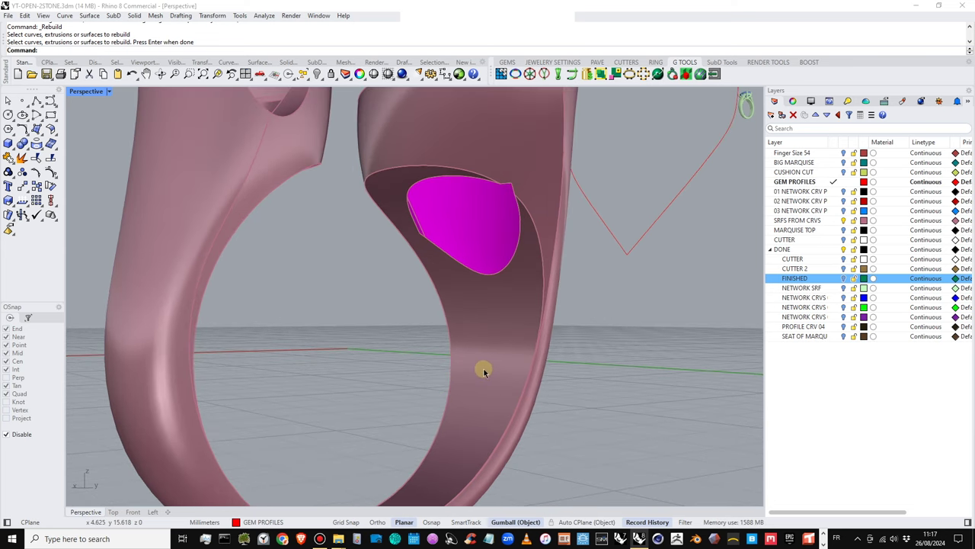
pyautogui.click(488, 375)
pyautogui.scroll(-3, 487, 375)
pyautogui.click(513, 182)
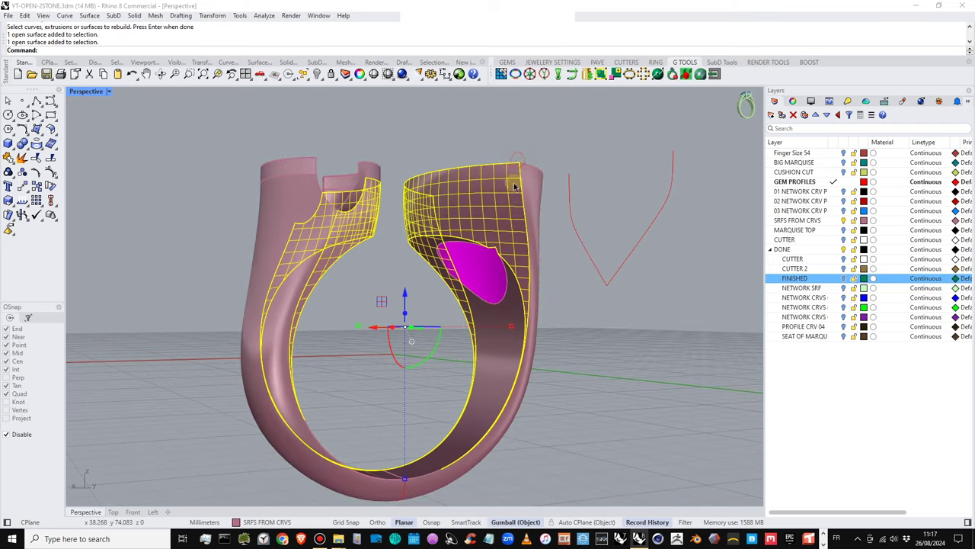
pyautogui.press('Escape')
# Rebuild the ring's side surface around the marquise head with 59 by 25 points, degree 3, Delete input on and Retrim off
pyautogui.press('Return')
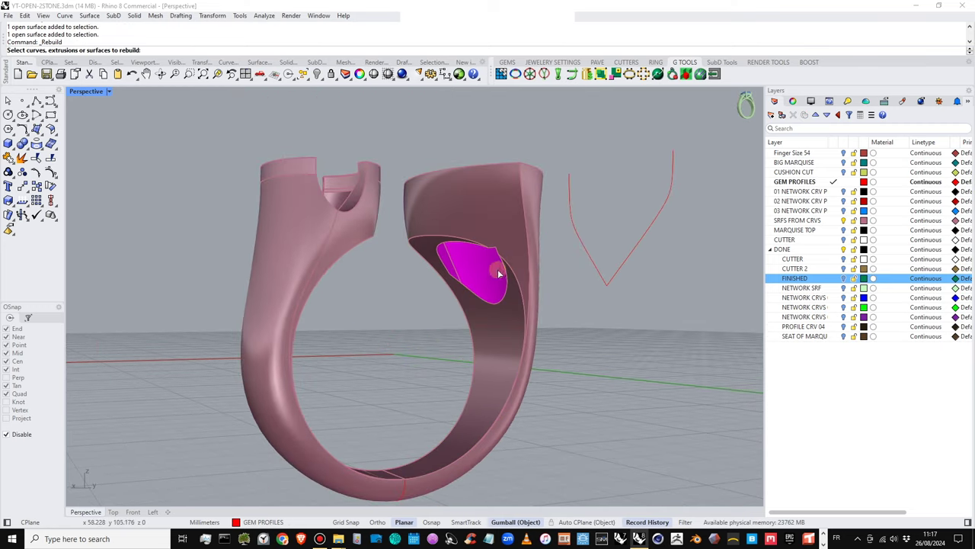
pyautogui.click(508, 250)
pyautogui.moveTo(508, 250); pyautogui.dragTo(379, 264, button='right')
pyautogui.moveTo(341, 441); pyautogui.dragTo(452, 314, button='right')
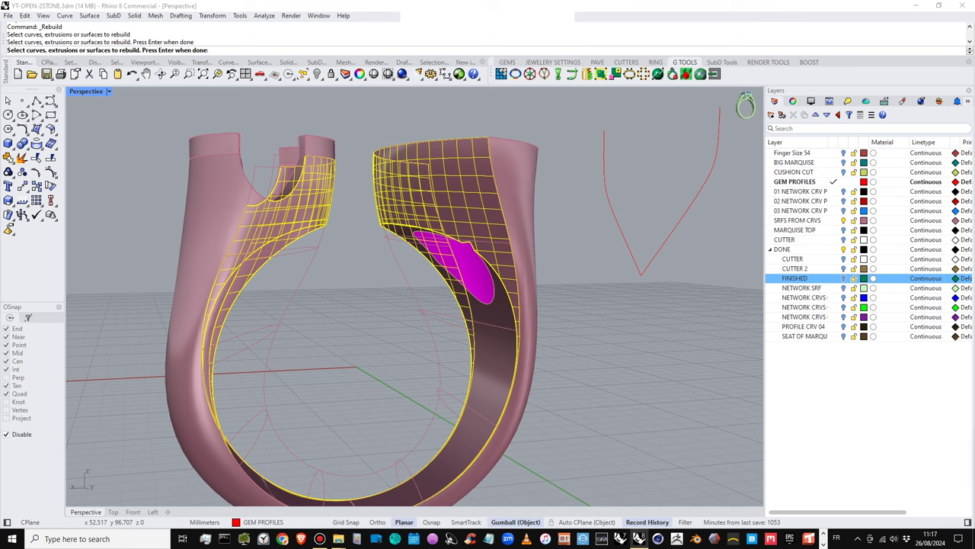
pyautogui.press('Return')
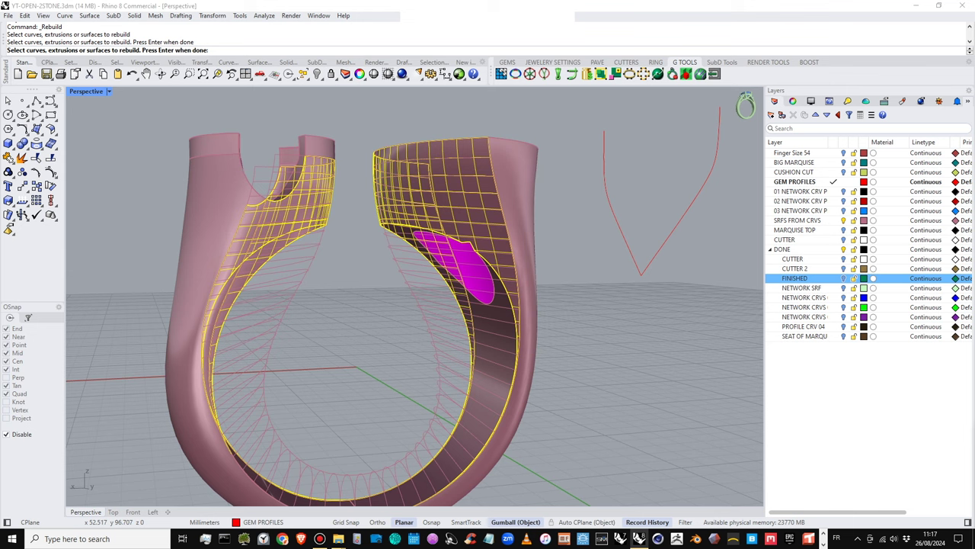
pyautogui.press('Return')
pyautogui.moveTo(826, 446); pyautogui.dragTo(574, 139)
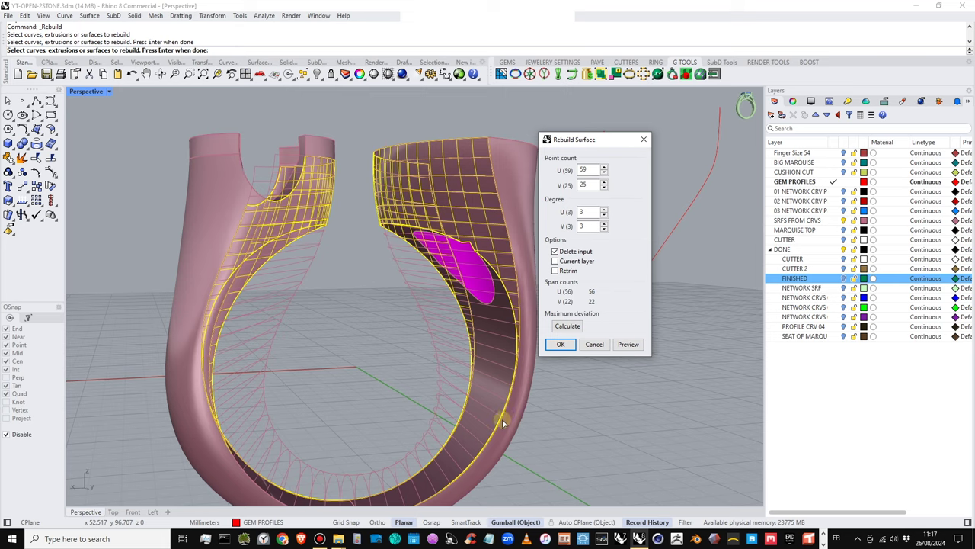
pyautogui.scroll(-2, 472, 377)
pyautogui.keyDown('shift'); pyautogui.moveTo(471, 374); pyautogui.dragTo(464, 352, button='right'); pyautogui.keyUp('shift')
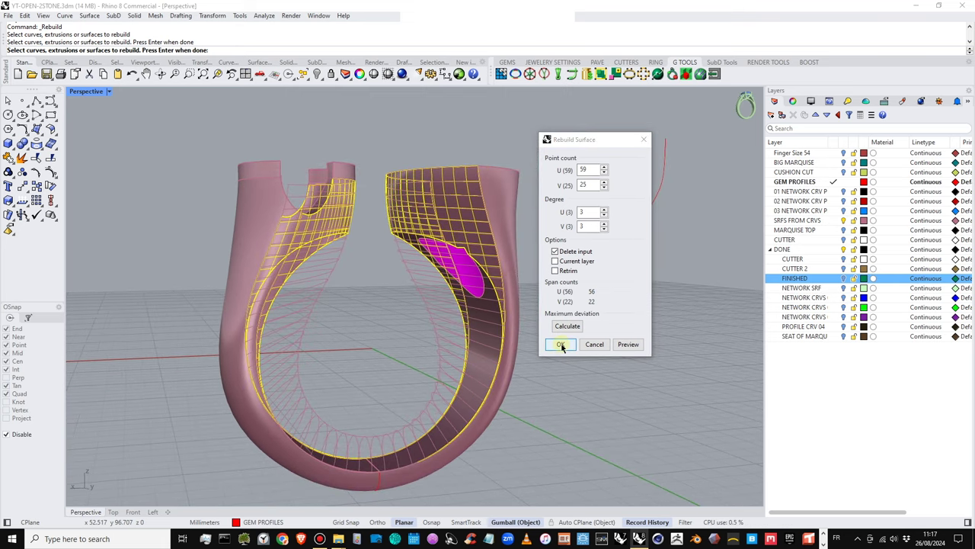
pyautogui.click(561, 345)
pyautogui.scroll(3, 487, 342)
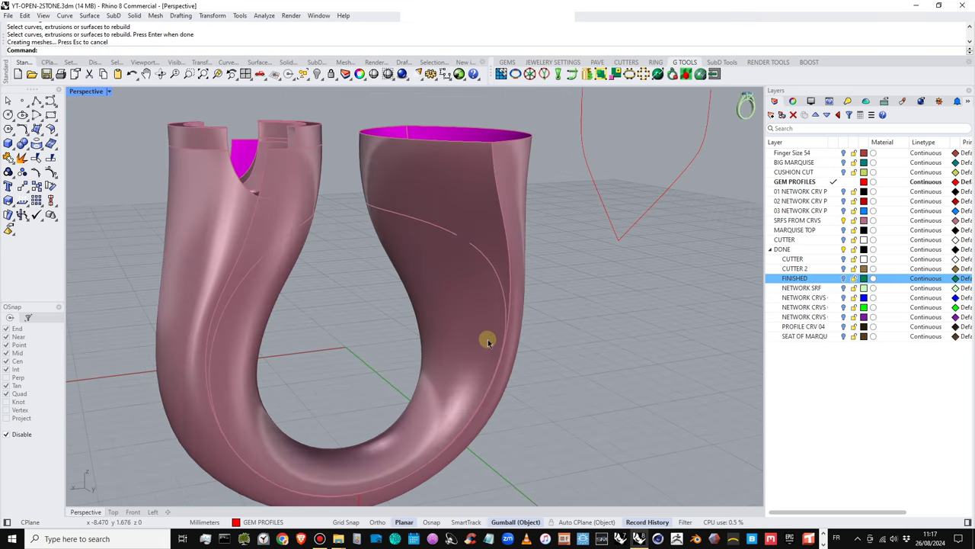
pyautogui.scroll(2, 488, 342)
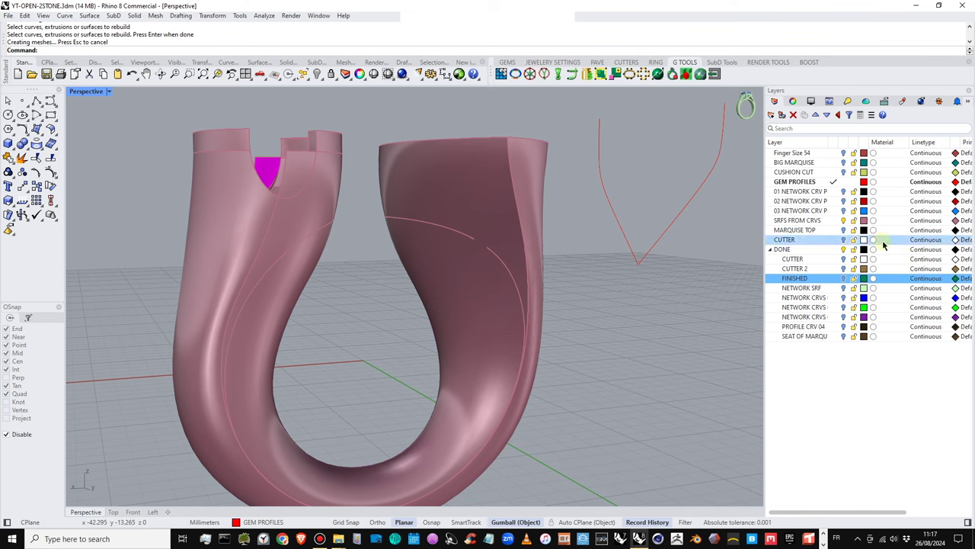
# Show the Finger Size 54 layer to display the finger circle inside the ring
pyautogui.click(837, 153)
pyautogui.scroll(-2, 408, 259)
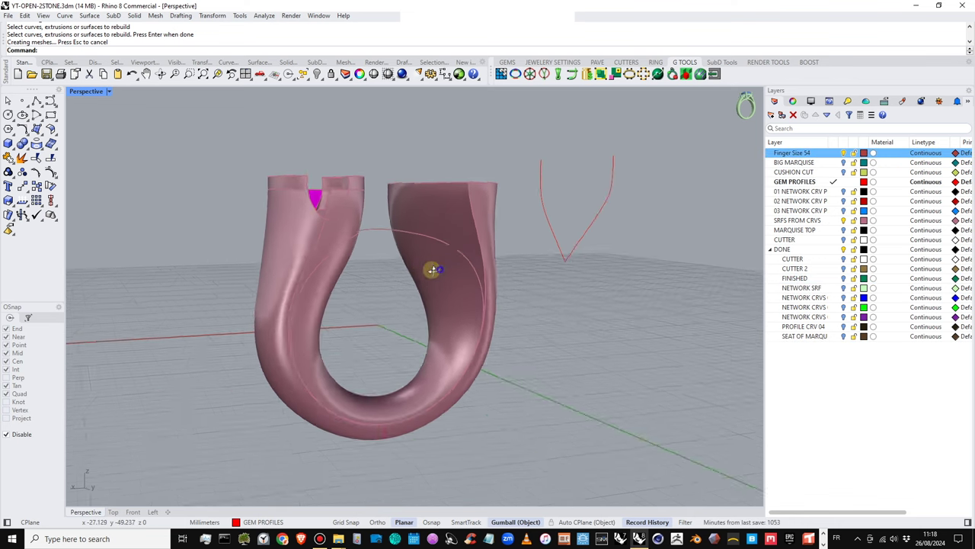
pyautogui.moveTo(432, 269)
pyautogui.mouseDown(button='right')
pyautogui.moveTo(414, 261)
pyautogui.moveTo(425, 272)
pyautogui.mouseUp(button='right')
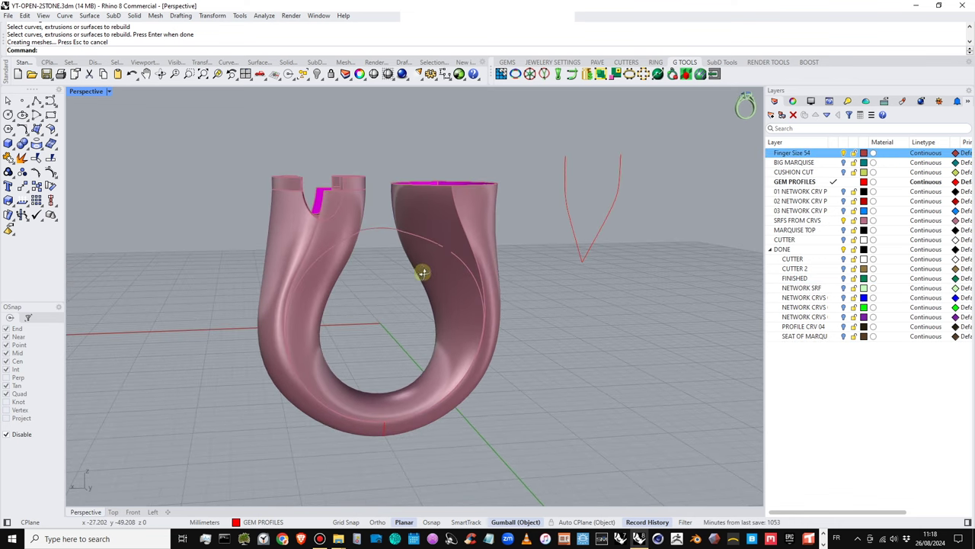
# Cut the rebuilt side surface to inspect the ring's interior, and paste it back in place
pyautogui.click(420, 201)
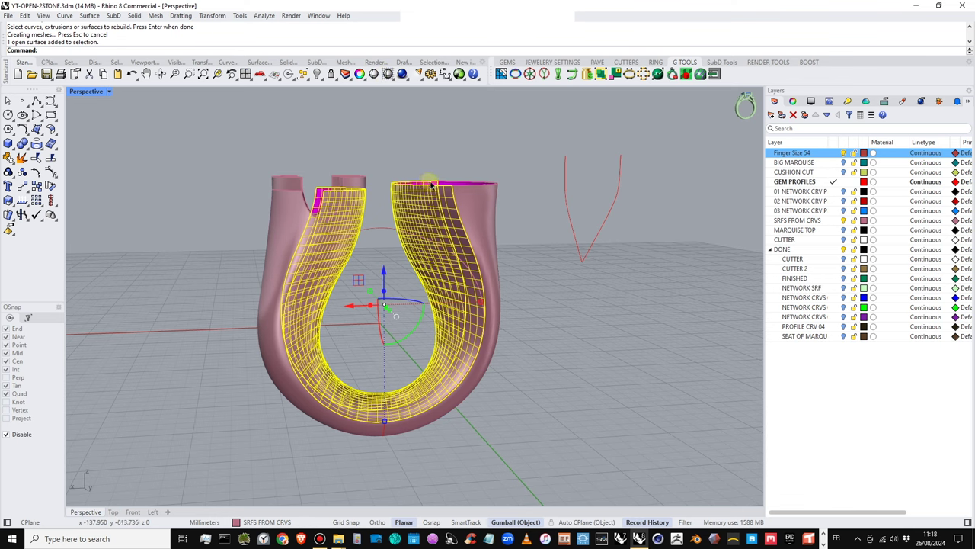
pyautogui.hotkey('ctrl', 'x')
pyautogui.moveTo(435, 252); pyautogui.dragTo(468, 261, button='right')
pyautogui.scroll(3, 435, 226)
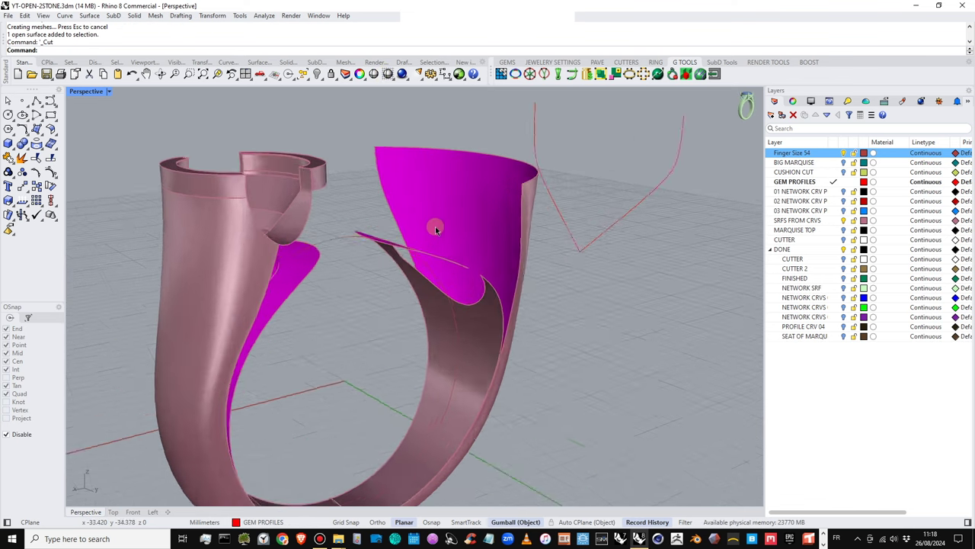
pyautogui.moveTo(435, 226); pyautogui.dragTo(503, 216, button='right')
pyautogui.hotkey('ctrl', 'v')
pyautogui.click(571, 236)
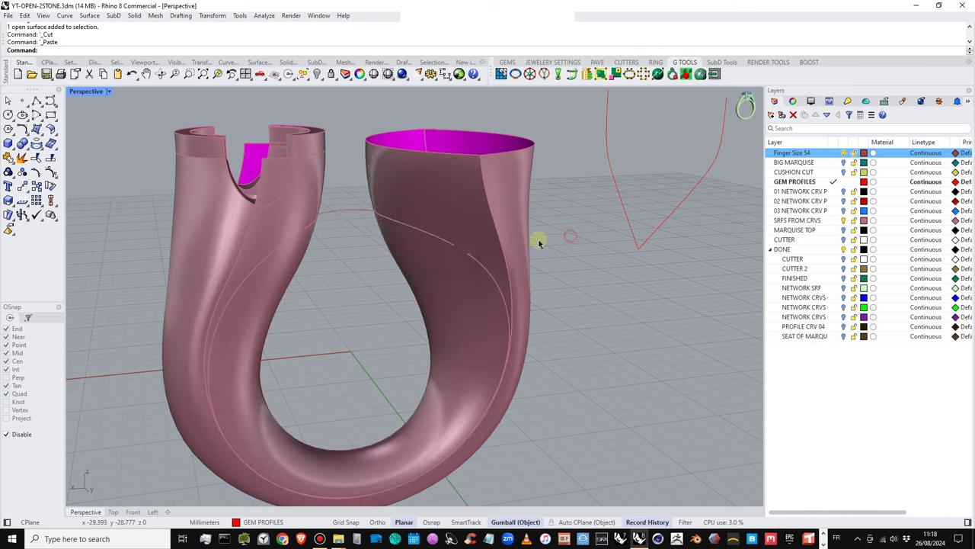
# Collapse the DONE layer group and show all four viewports to see the finger-size circle against the ring
pyautogui.click(349, 220)
pyautogui.moveTo(350, 217); pyautogui.dragTo(361, 210, button='right')
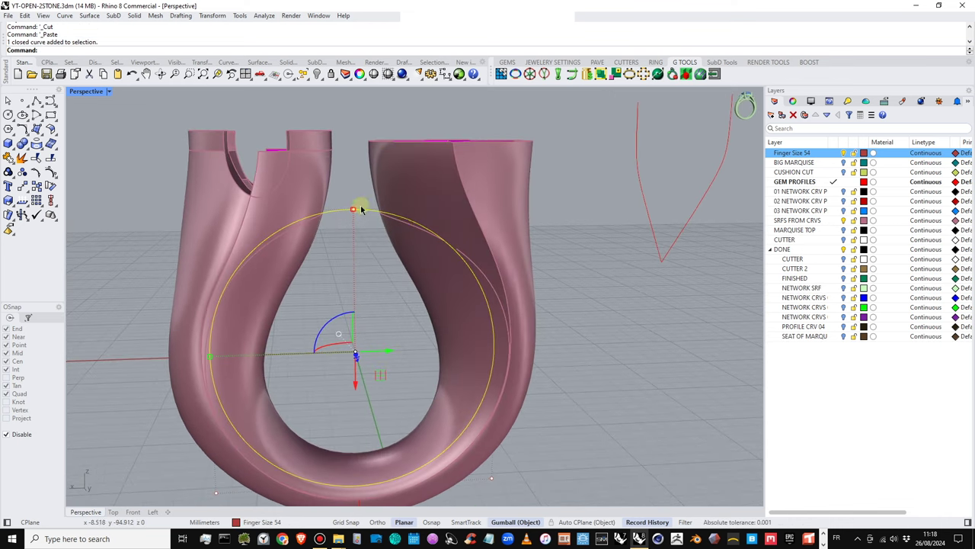
pyautogui.click(770, 249)
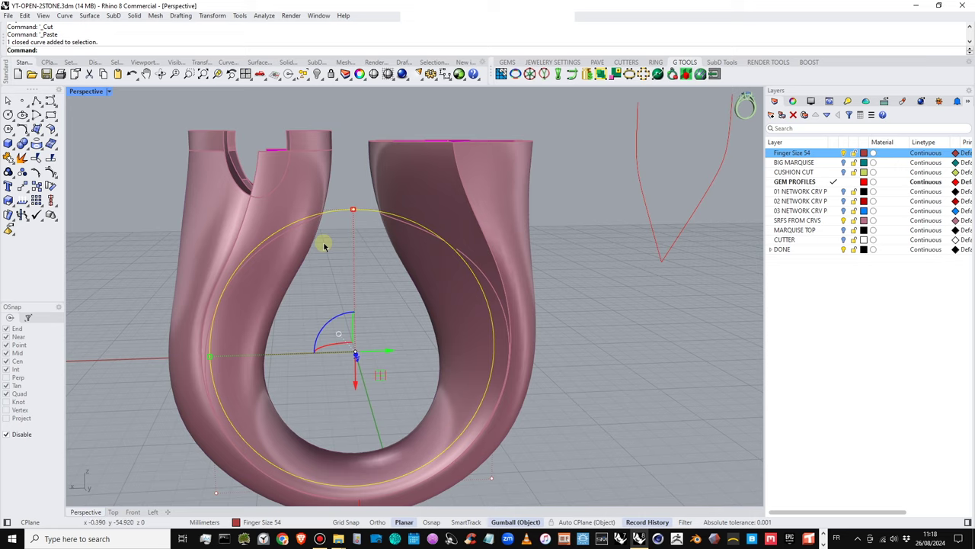
pyautogui.scroll(-2, 354, 228)
pyautogui.moveTo(354, 228); pyautogui.dragTo(356, 237, button='right')
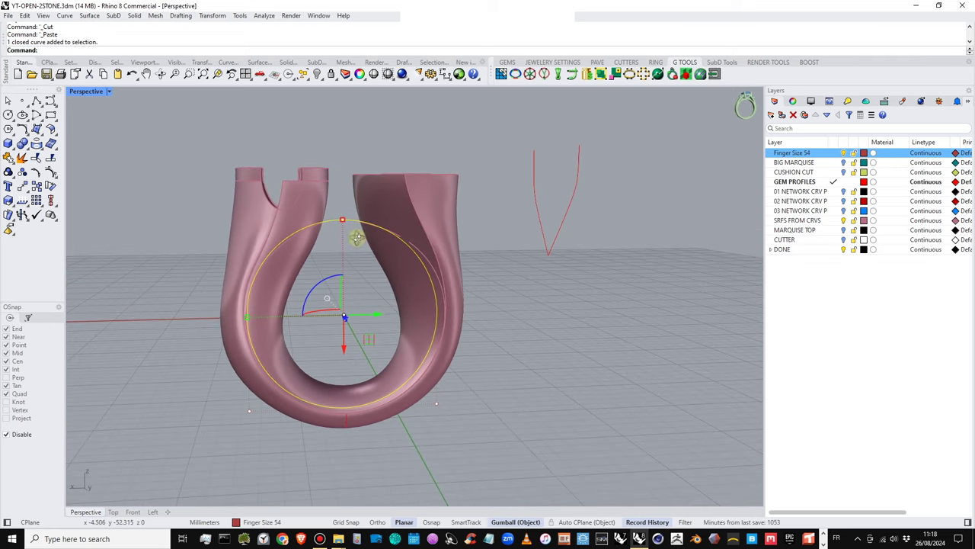
pyautogui.doubleClick(107, 93)
pyautogui.scroll(2, 256, 409)
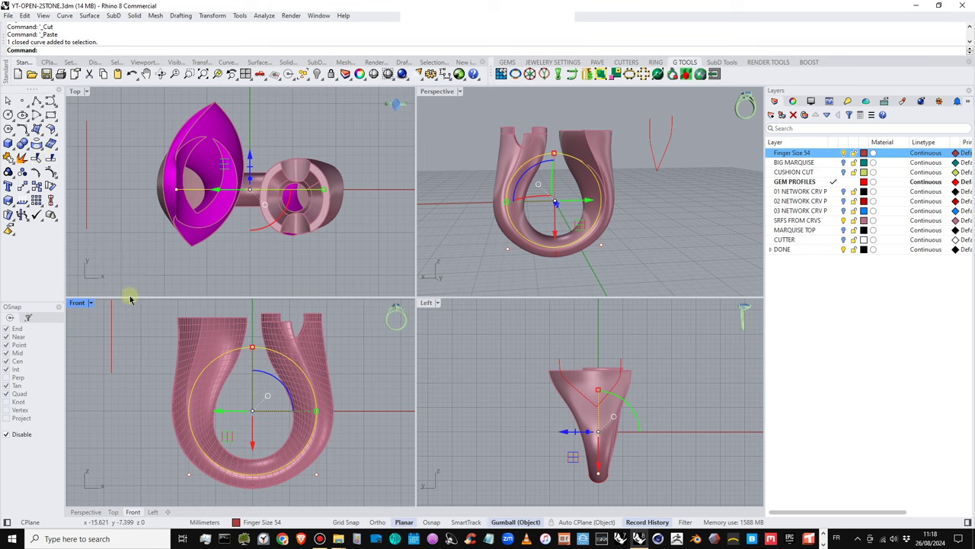
pyautogui.click(123, 368)
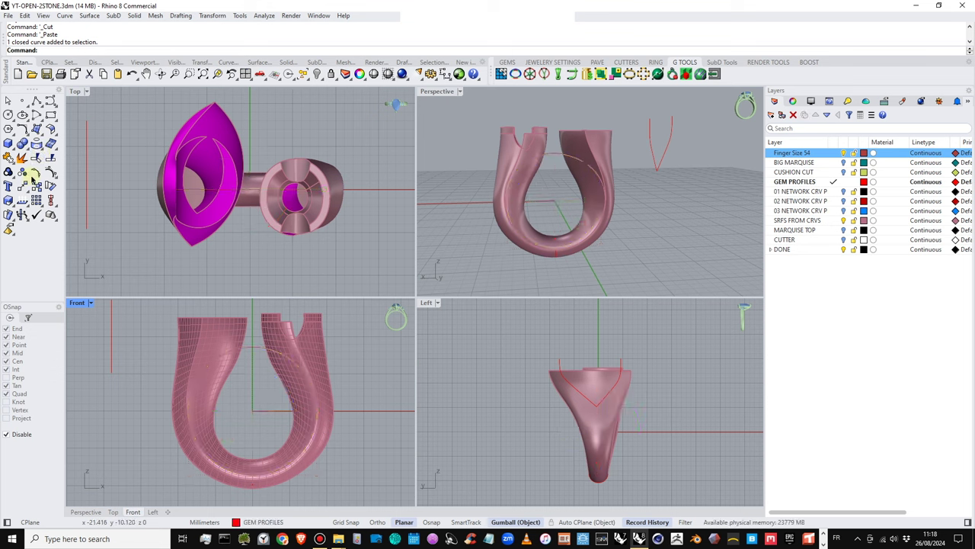
# WireCut the ring's inner shank surface with the finger-size circle, with BothSides set to Yes and the depth extending past the ring
pyautogui.click(27, 151)
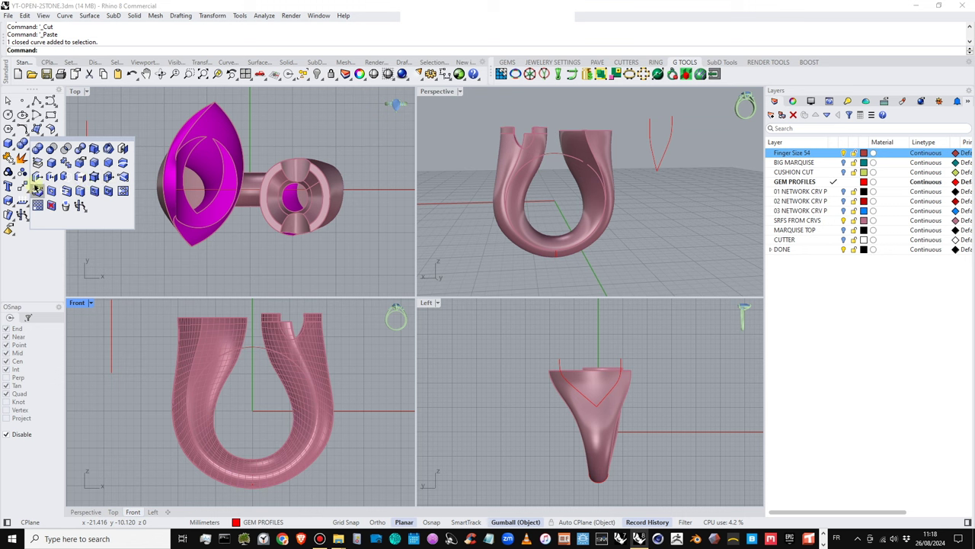
pyautogui.click(122, 165)
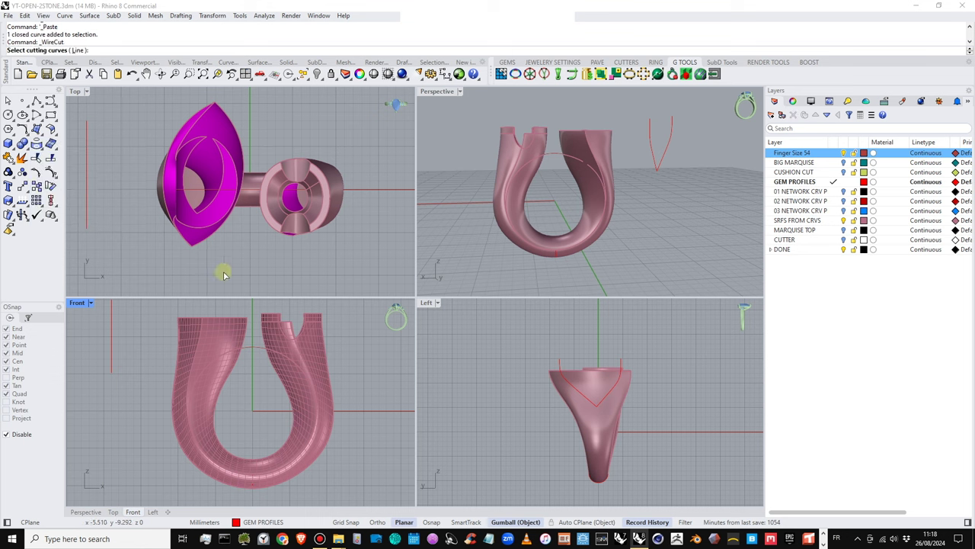
pyautogui.click(254, 349)
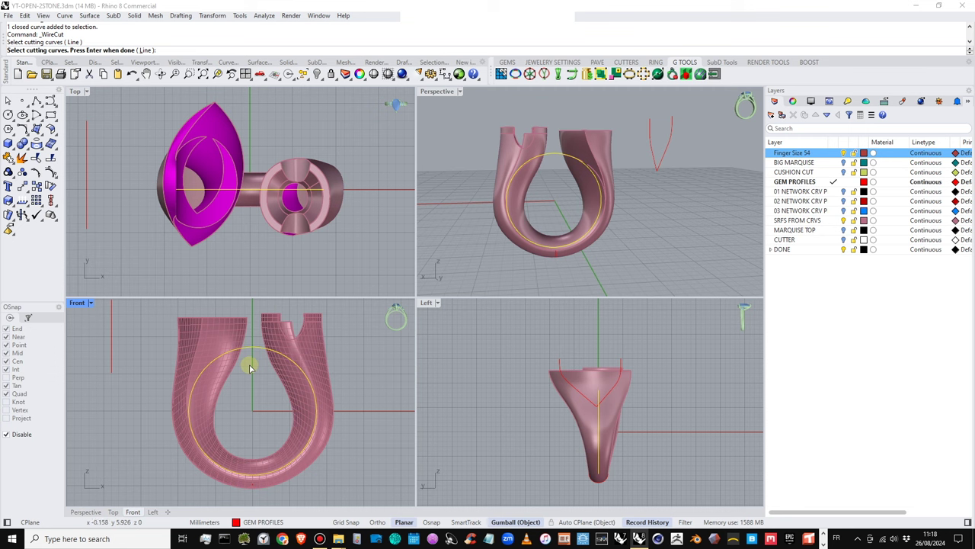
pyautogui.press('Return')
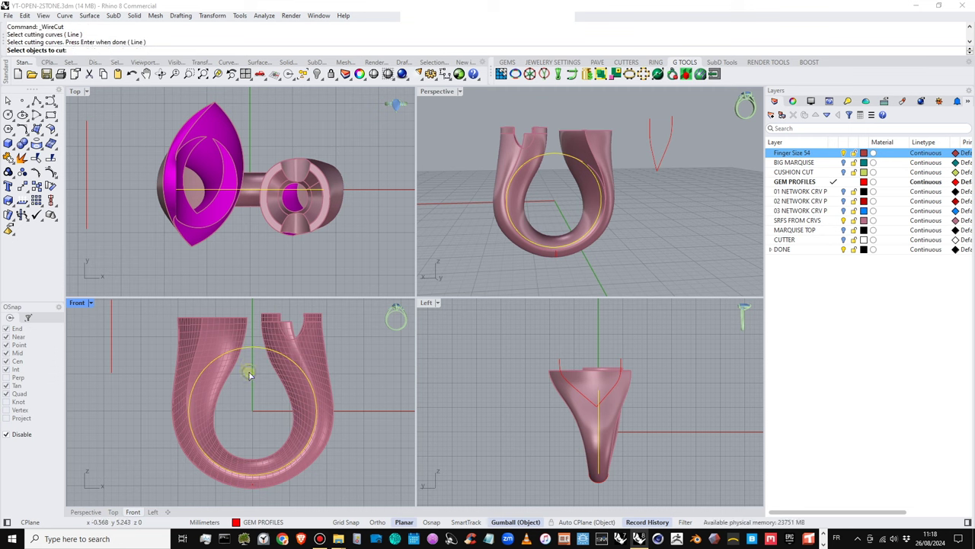
pyautogui.click(233, 371)
pyautogui.press('Return')
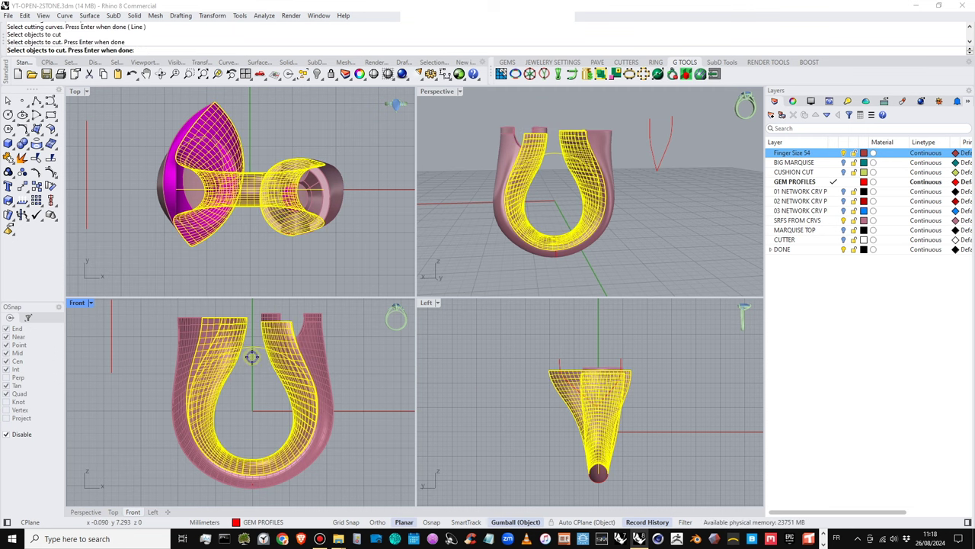
pyautogui.moveTo(505, 195); pyautogui.dragTo(567, 211, button='right')
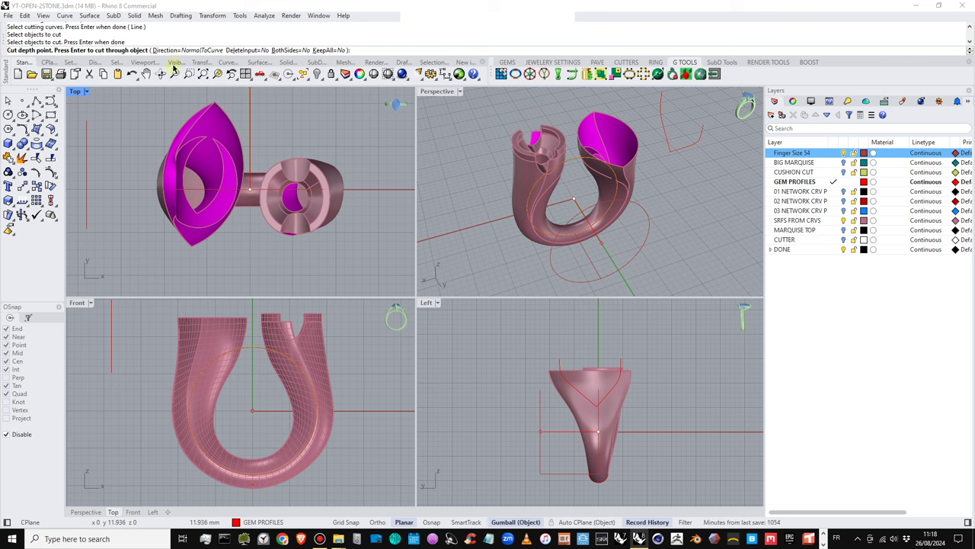
pyautogui.click(292, 50)
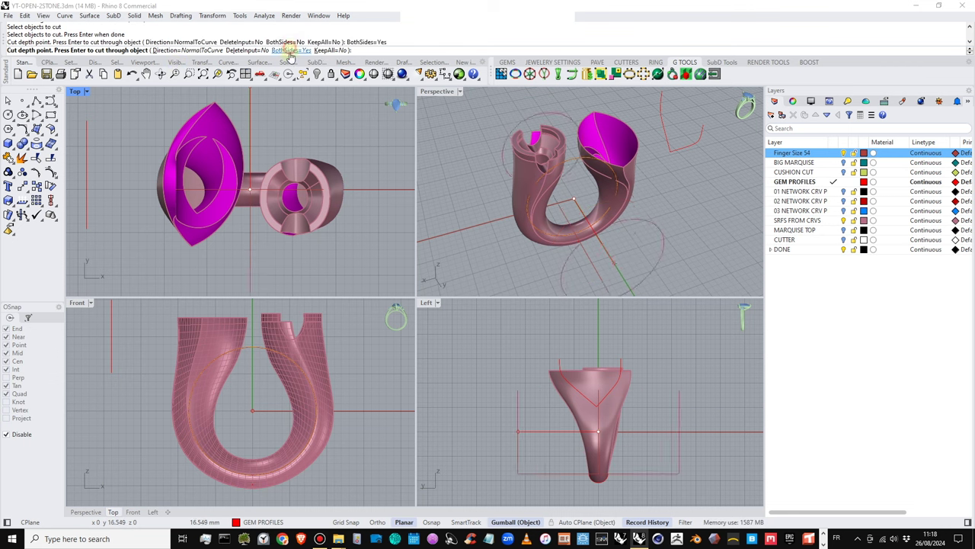
pyautogui.click(636, 274)
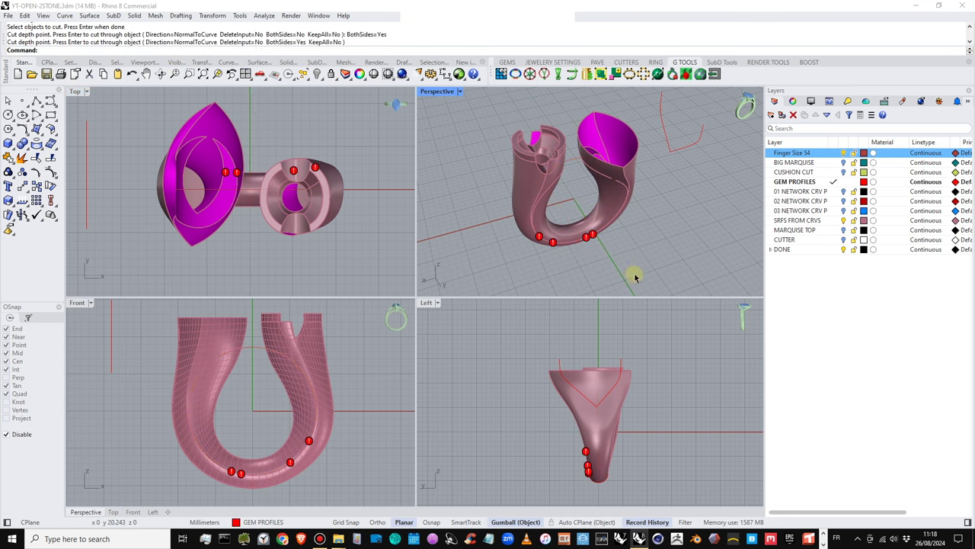
# Delete the group of red marker dots along the lower shank
pyautogui.scroll(3, 607, 260)
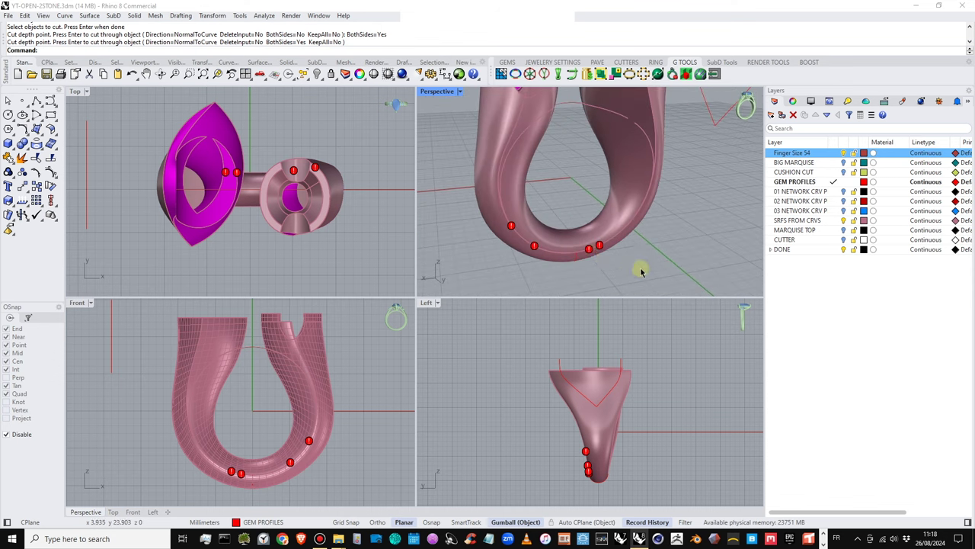
pyautogui.moveTo(594, 248); pyautogui.dragTo(617, 266, button='right')
pyautogui.click(601, 249)
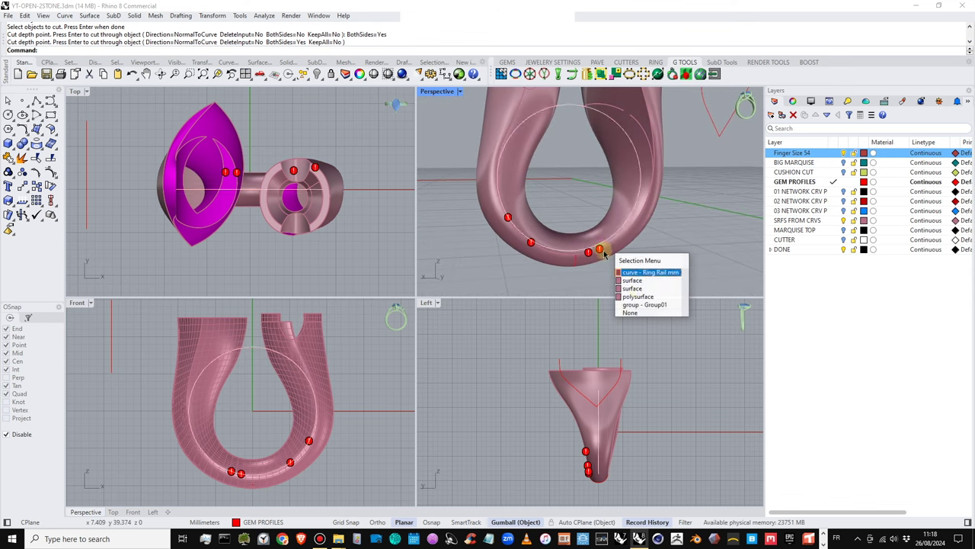
pyautogui.click(642, 306)
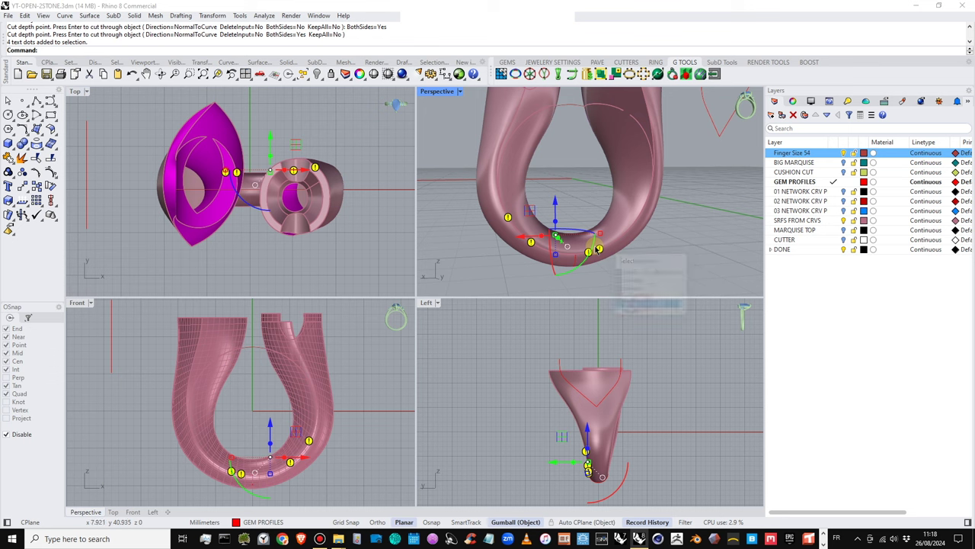
pyautogui.press('Delete')
pyautogui.moveTo(599, 224); pyautogui.dragTo(609, 157, button='right')
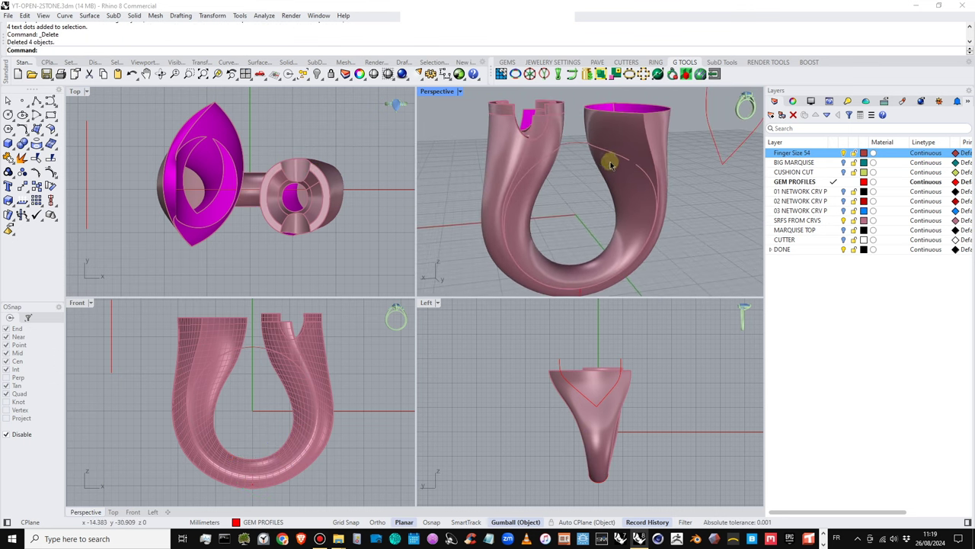
# Examine the separate shank surfaces around the finger-size cut, highlighting the inner surface, finger-hole surface and outer polysurface
pyautogui.click(626, 166)
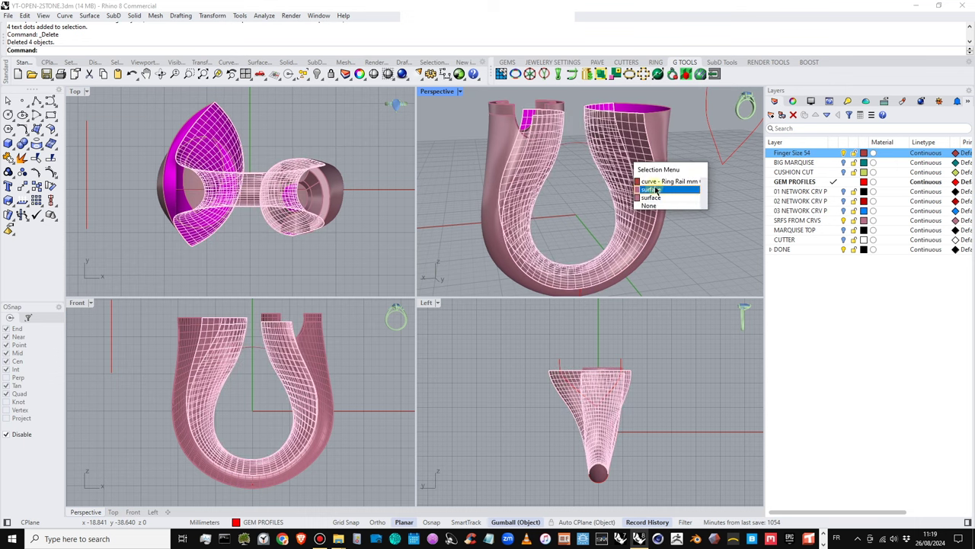
pyautogui.click(656, 197)
pyautogui.moveTo(566, 188); pyautogui.dragTo(539, 177, button='right')
pyautogui.scroll(2, 539, 158)
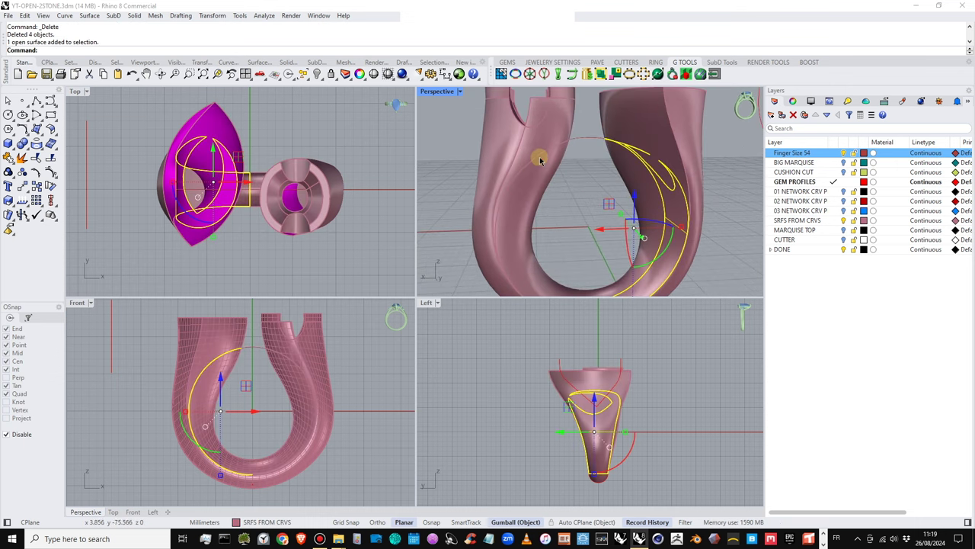
pyautogui.click(539, 157)
pyautogui.click(577, 190)
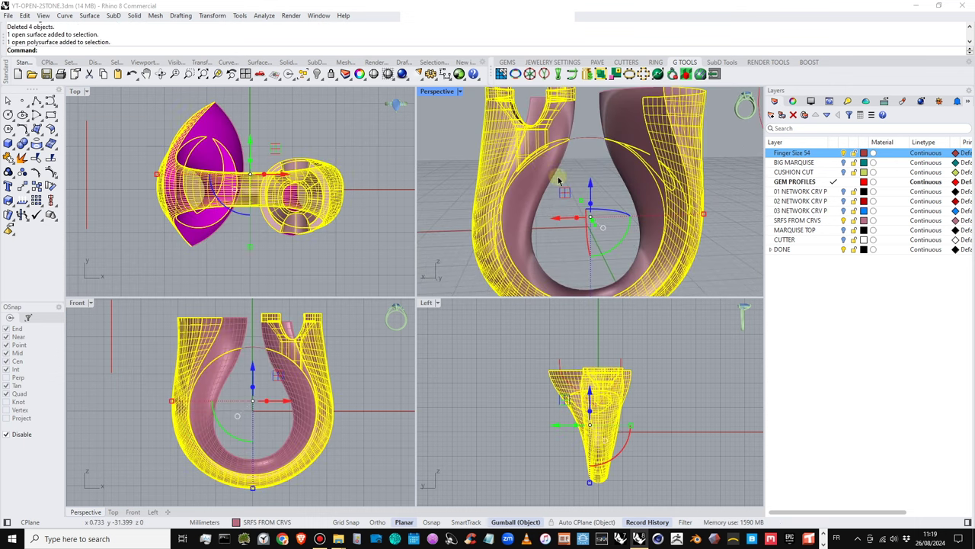
pyautogui.keyDown('ctrl'); pyautogui.click(550, 110); pyautogui.keyUp('ctrl')
pyautogui.moveTo(587, 262); pyautogui.dragTo(586, 230, button='right')
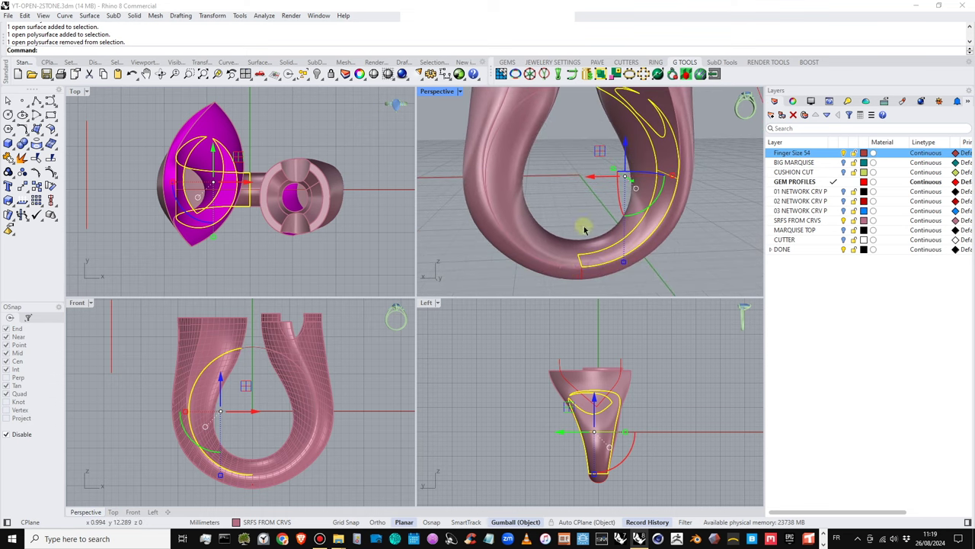
pyautogui.click(570, 272)
pyautogui.click(598, 289)
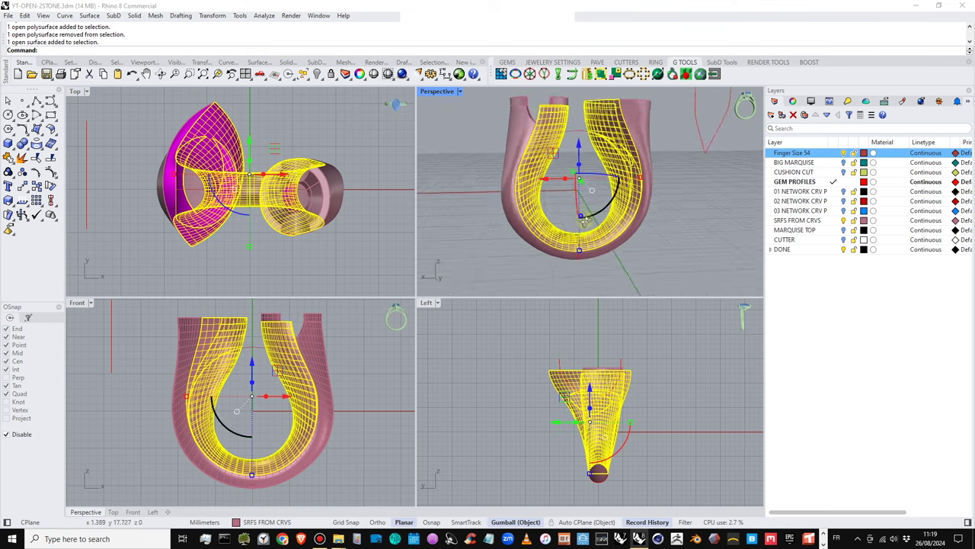
pyautogui.doubleClick(444, 92)
pyautogui.press('Escape')
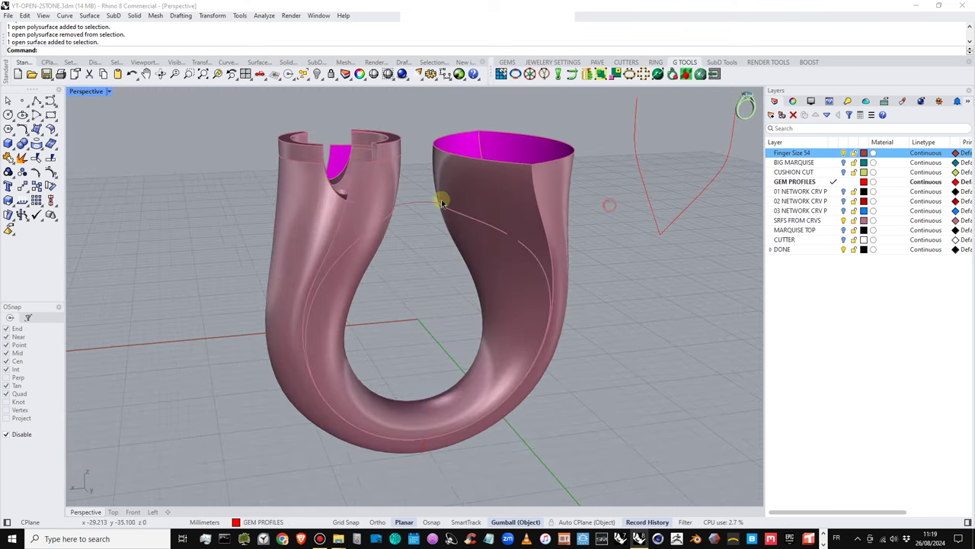
# Cut the original inner shank surface out of the model, exposing the circular finger-hole surfaces
pyautogui.click(467, 177)
pyautogui.hotkey('ctrl', 'x')
pyautogui.moveTo(445, 177); pyautogui.dragTo(374, 222, button='right')
pyautogui.click(369, 221)
pyautogui.click(415, 246)
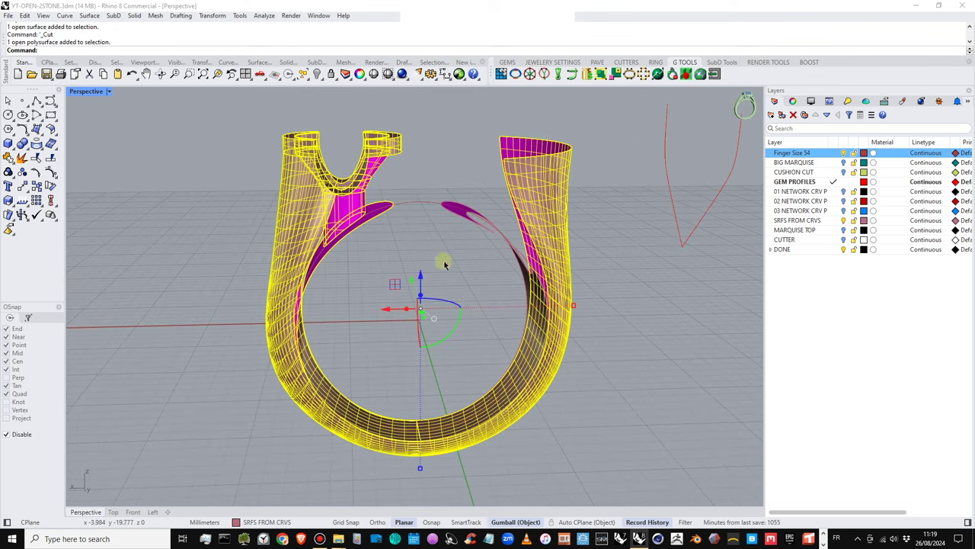
pyautogui.moveTo(442, 263)
pyautogui.mouseDown(button='right')
pyautogui.moveTo(468, 246)
pyautogui.moveTo(475, 268)
pyautogui.moveTo(451, 260)
pyautogui.mouseUp(button='right')
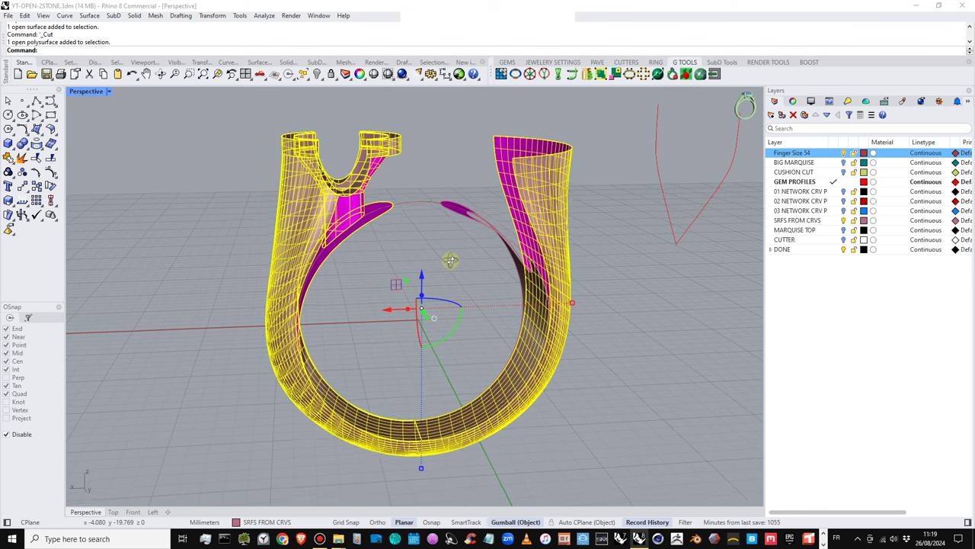
pyautogui.click(446, 264)
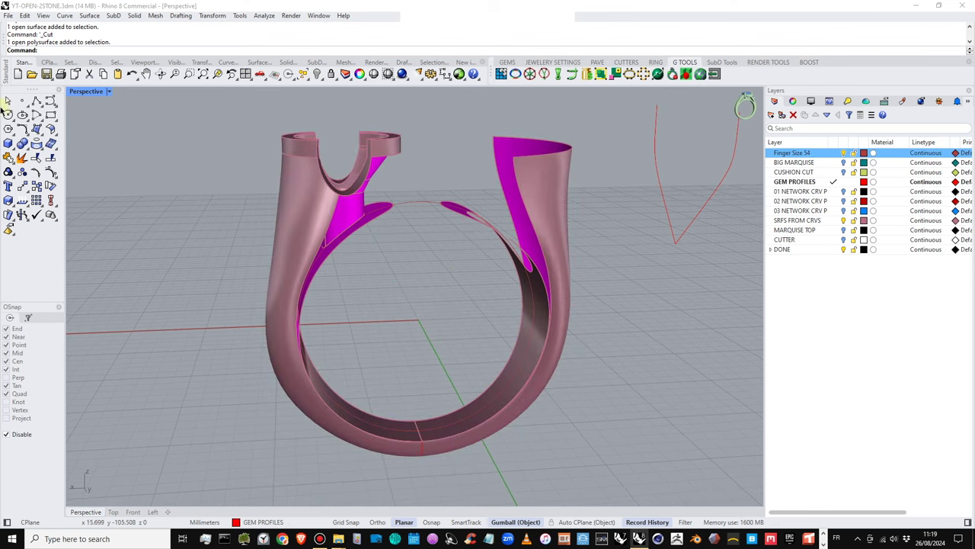
# Extract the finger-hole surface half beneath the smaller pronged head from the outer polysurface
pyautogui.click(28, 149)
pyautogui.click(37, 164)
pyautogui.click(376, 240)
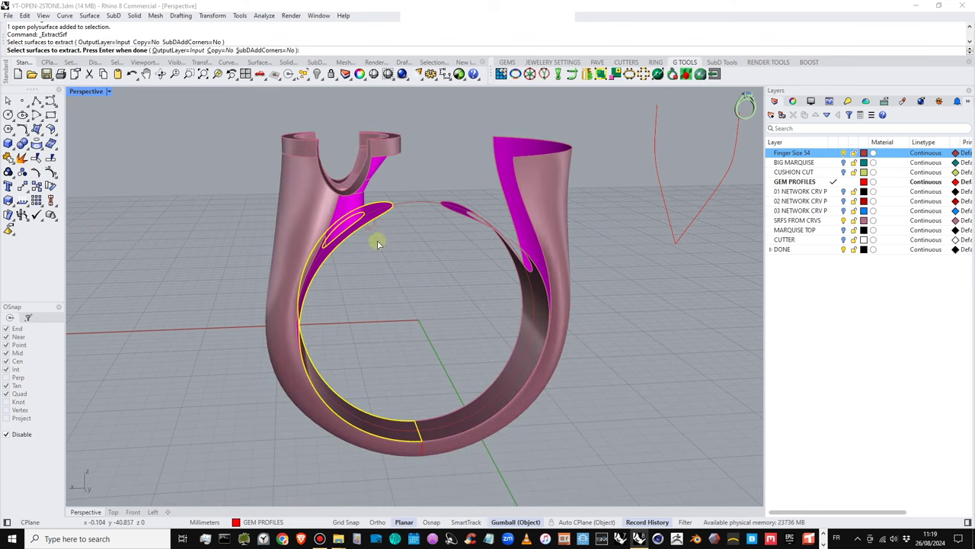
pyautogui.press('Return')
# Join the two finger-hole surface halves into one polysurface
pyautogui.moveTo(409, 244); pyautogui.dragTo(457, 205, button='right')
pyautogui.click(416, 243)
pyautogui.click(461, 203)
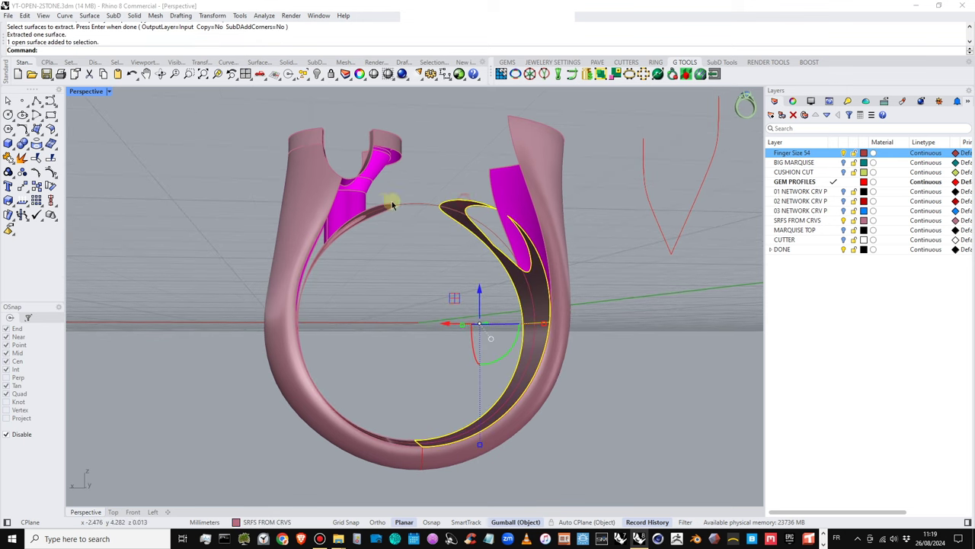
pyautogui.click(386, 204)
pyautogui.moveTo(386, 204); pyautogui.dragTo(414, 201, button='right')
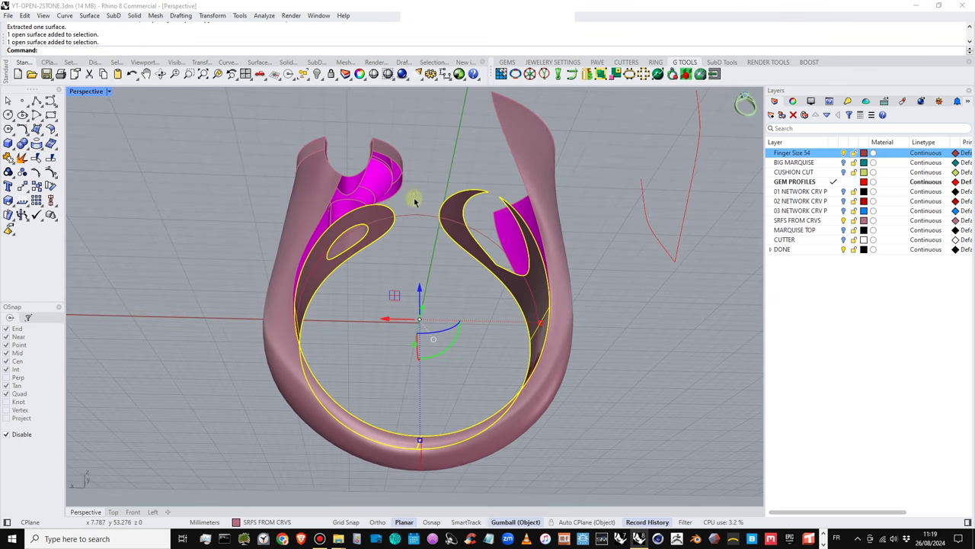
pyautogui.moveTo(336, 246); pyautogui.dragTo(218, 220, button='right')
pyautogui.click(9, 157)
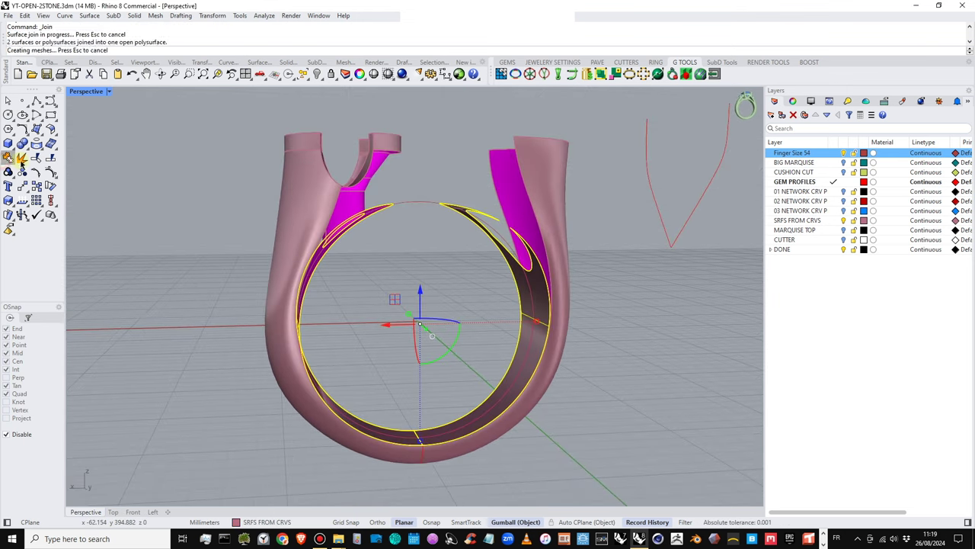
# Duplicate the borders of the joined finger-hole surface and delete the duplicate curve around the small oval opening
pyautogui.click(44, 152)
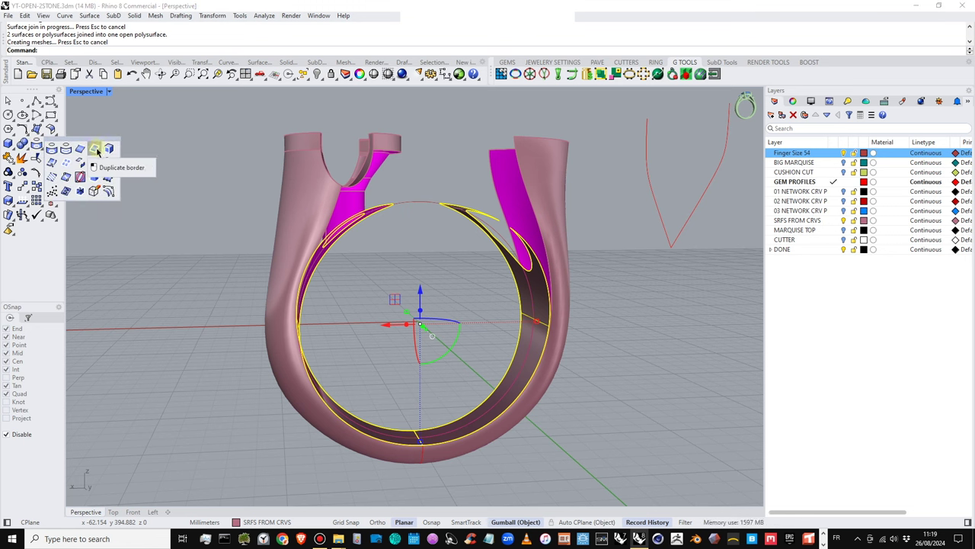
pyautogui.click(94, 151)
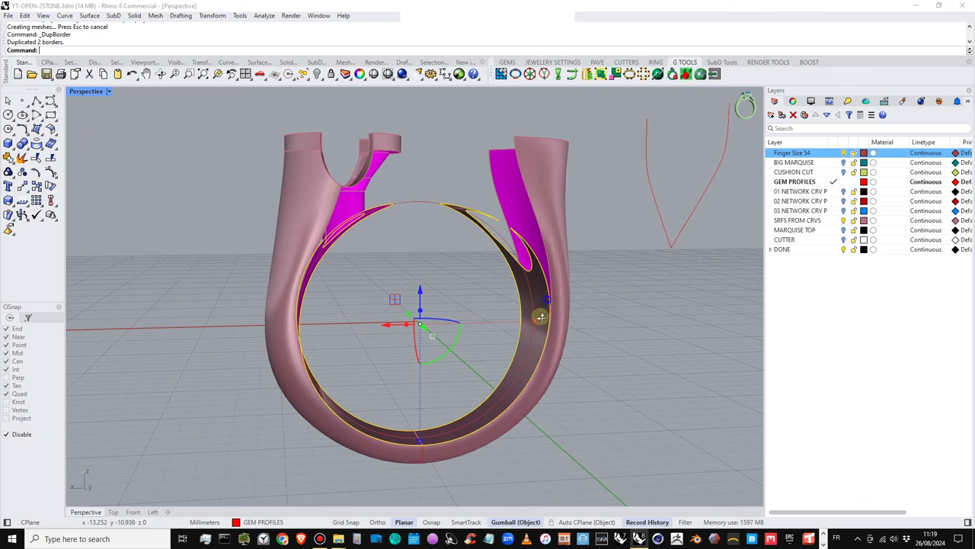
pyautogui.moveTo(541, 317); pyautogui.dragTo(488, 244, button='right')
pyautogui.keyDown('ctrl'); pyautogui.click(457, 220); pyautogui.keyUp('ctrl')
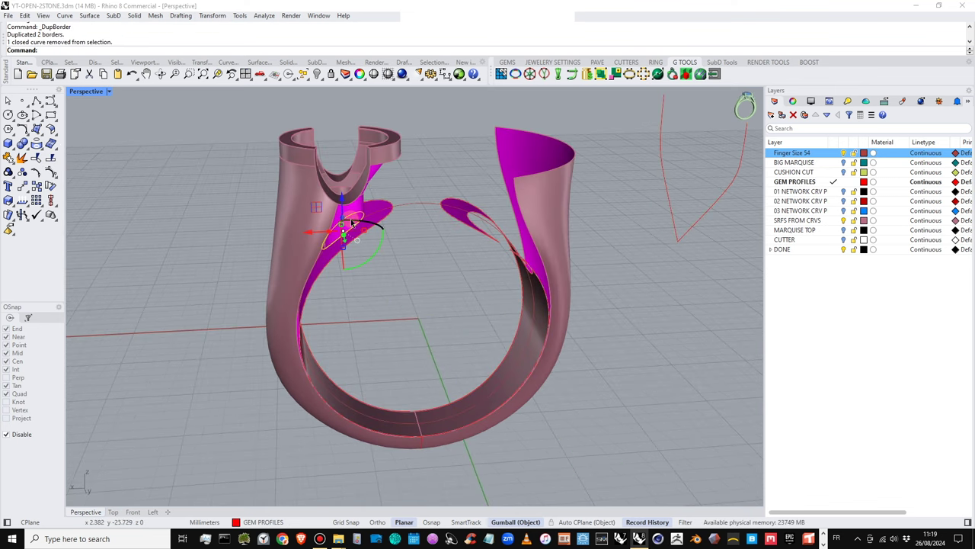
pyautogui.press('Delete')
# Select the duplicated finger-hole border curve and hide the SRFS FROM CRVS layer to isolate the curves
pyautogui.moveTo(378, 246); pyautogui.dragTo(472, 217, button='right')
pyautogui.scroll(5, 507, 221)
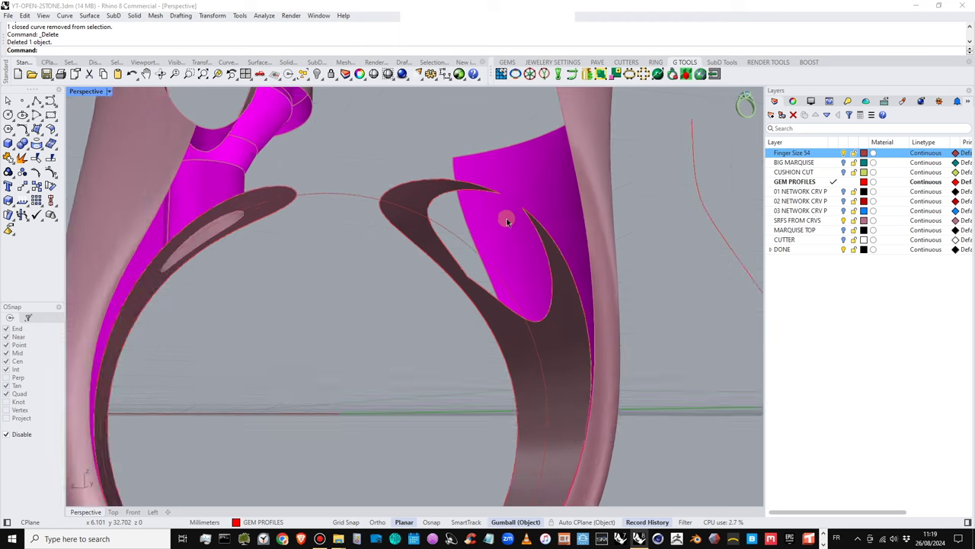
pyautogui.scroll(1, 507, 221)
pyautogui.click(542, 227)
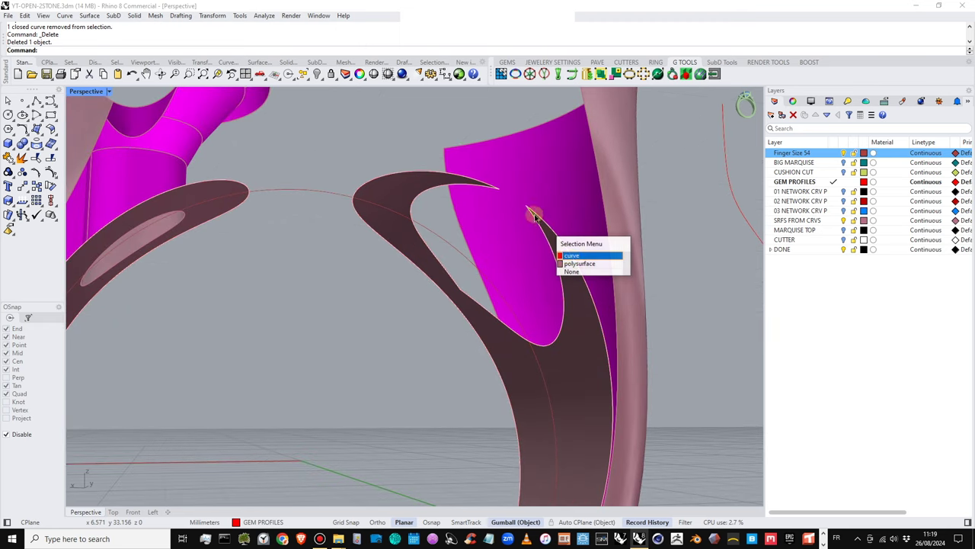
pyautogui.click(573, 257)
pyautogui.moveTo(573, 260); pyautogui.dragTo(492, 254, button='right')
pyautogui.scroll(-2, 546, 252)
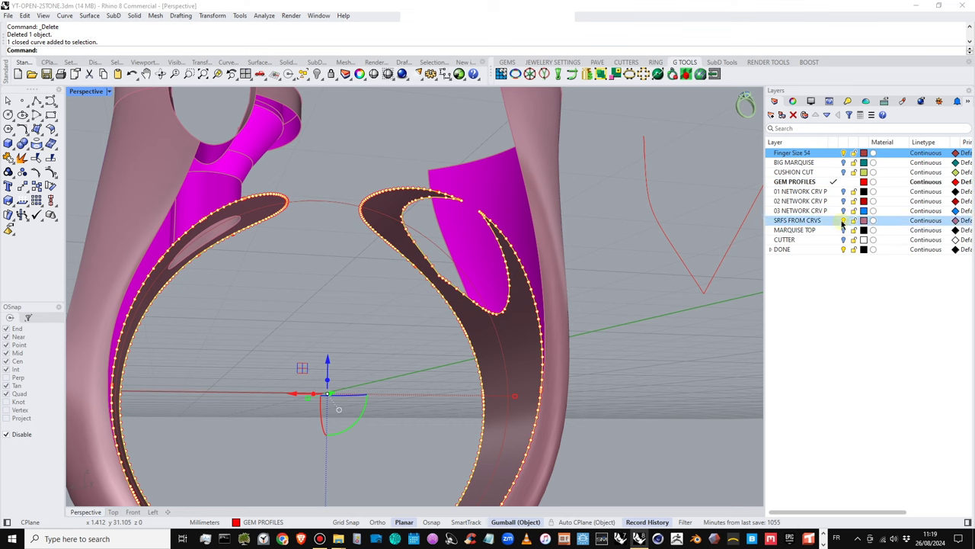
pyautogui.click(843, 220)
pyautogui.moveTo(616, 294); pyautogui.dragTo(502, 219, button='right')
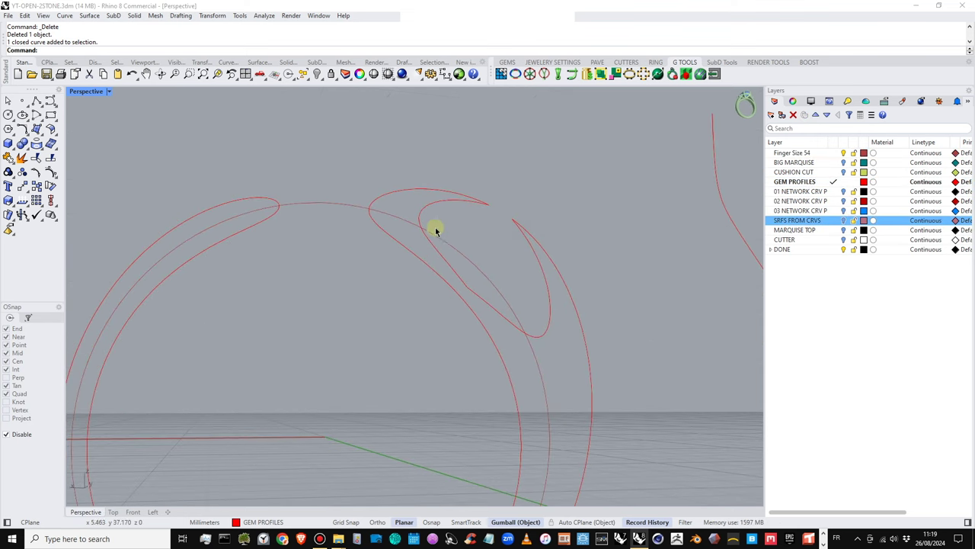
# Explode the closed finger-hole border curve into segments and check the outer edge segments beside the gap at the marquise opening
pyautogui.click(453, 194)
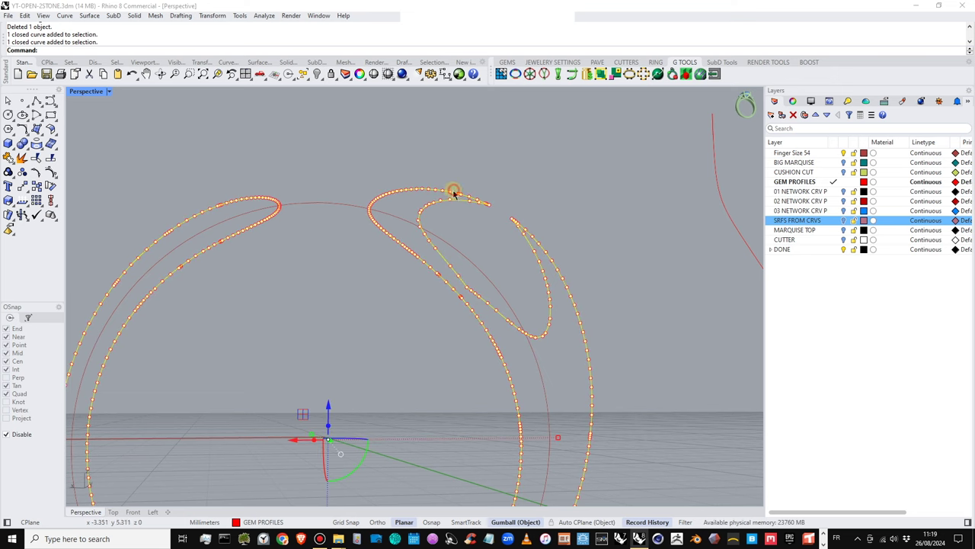
pyautogui.scroll(-7, 224, 186)
pyautogui.moveTo(224, 187); pyautogui.dragTo(246, 209, button='right')
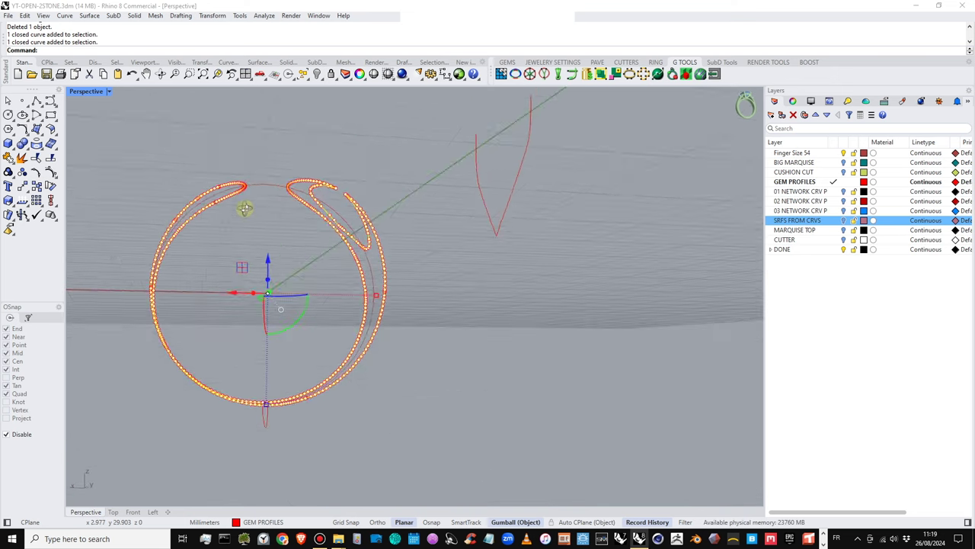
pyautogui.scroll(7, 200, 185)
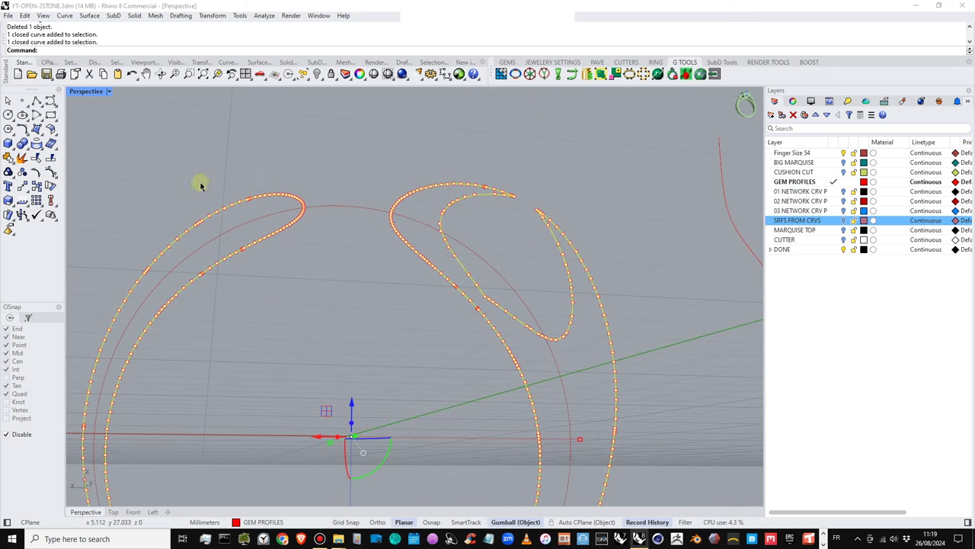
pyautogui.click(22, 158)
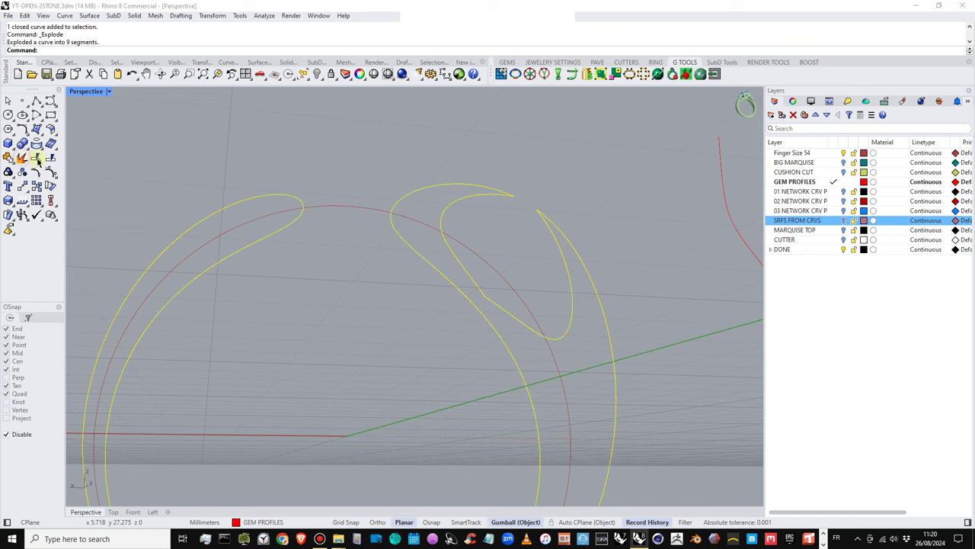
pyautogui.click(501, 294)
pyautogui.click(575, 200)
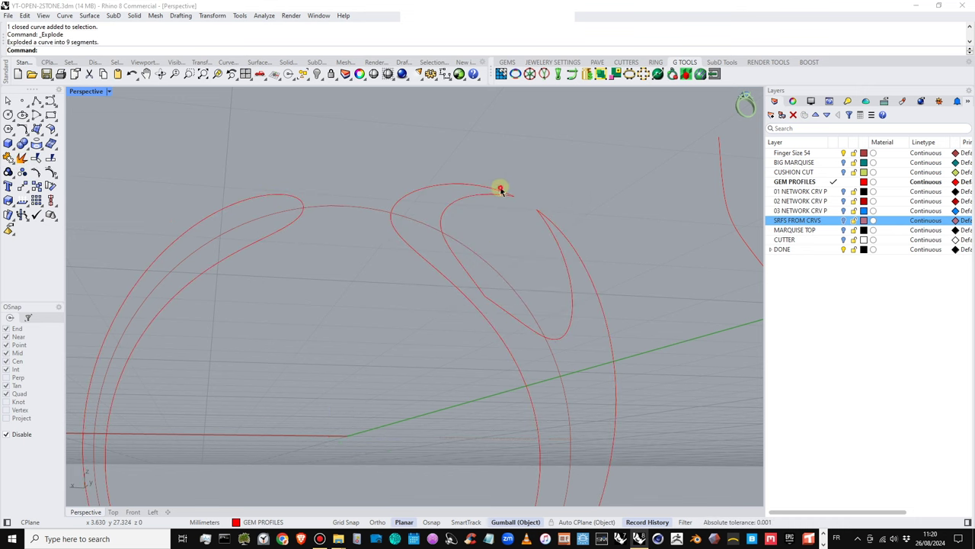
pyautogui.click(501, 189)
pyautogui.click(548, 220)
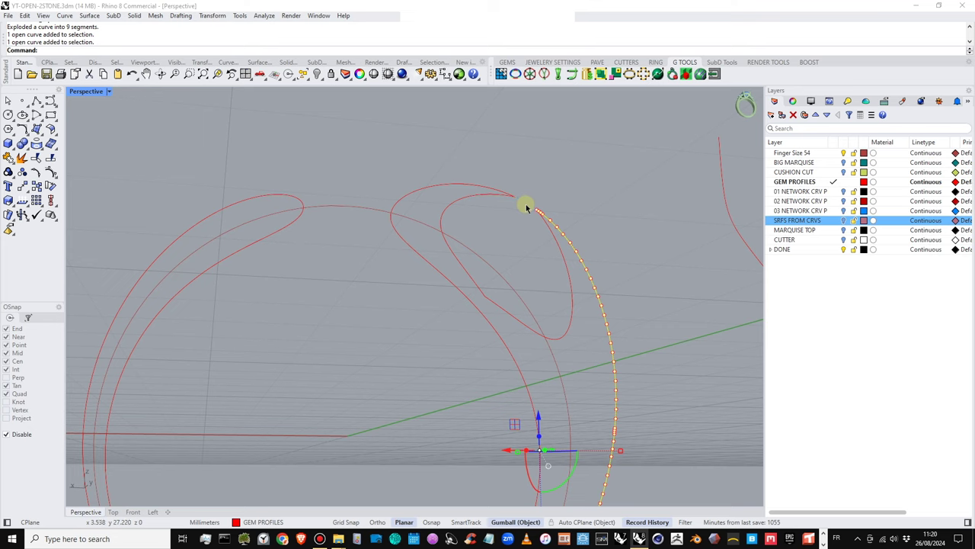
pyautogui.scroll(3, 503, 195)
pyautogui.scroll(-2, 501, 190)
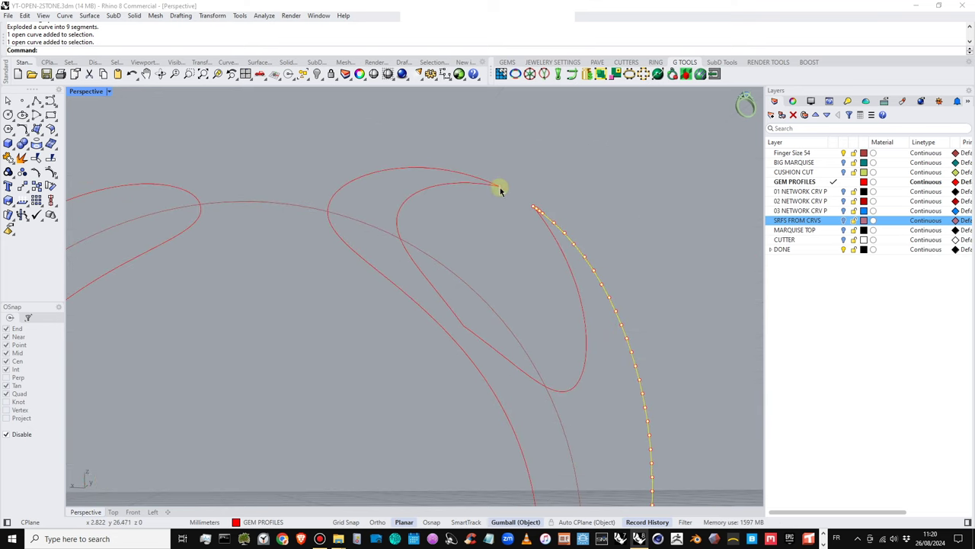
pyautogui.click(112, 144)
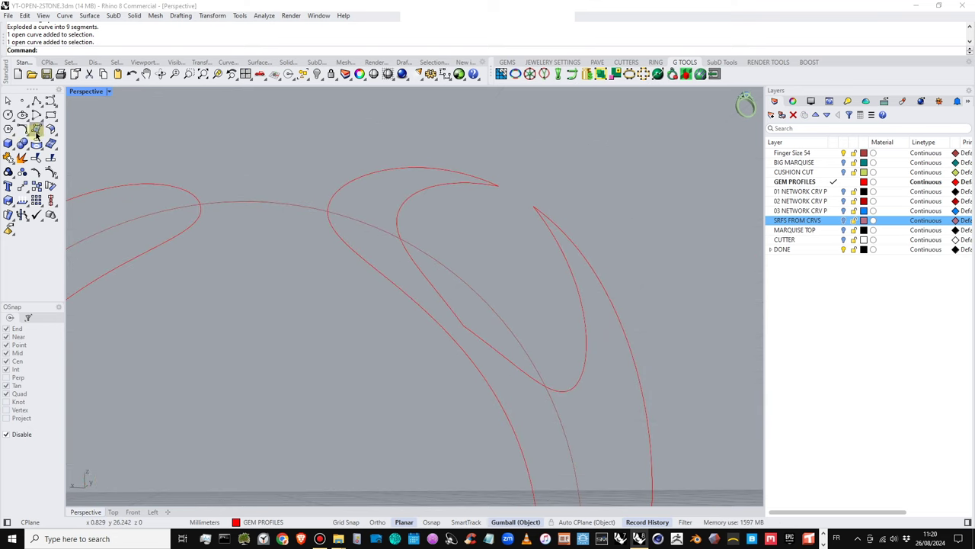
# Bridge the gap in the outer border near the marquise opening with a joined blend curve, using Tangency continuity at both ends
pyautogui.click(40, 132)
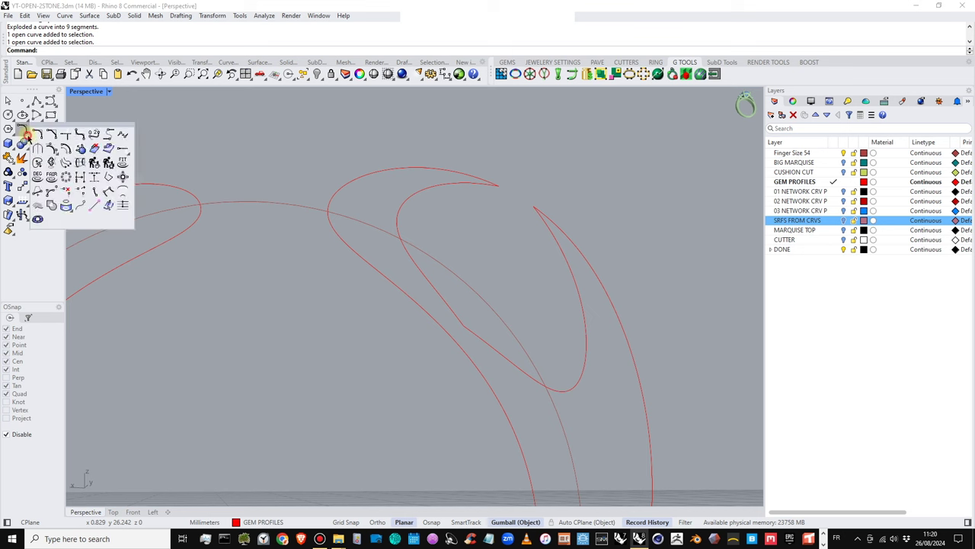
pyautogui.click(93, 135)
pyautogui.click(494, 184)
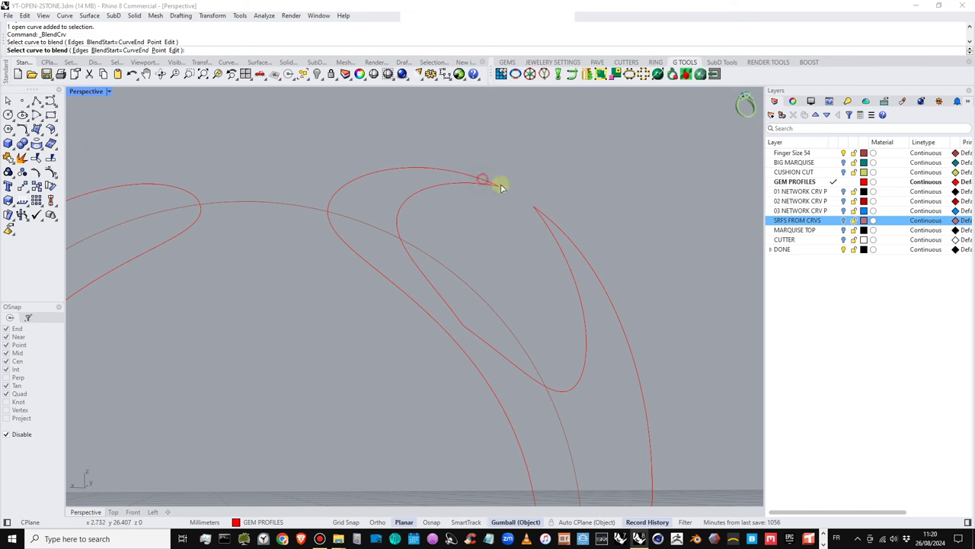
pyautogui.click(548, 216)
pyautogui.moveTo(582, 230); pyautogui.dragTo(589, 248, button='right')
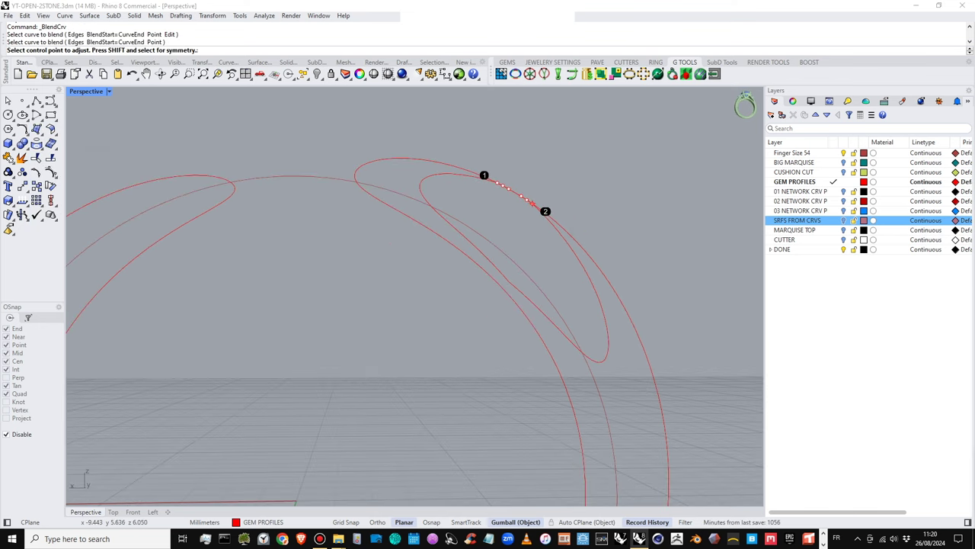
pyautogui.moveTo(496, 330); pyautogui.dragTo(650, 151)
pyautogui.click(653, 202)
pyautogui.click(668, 202)
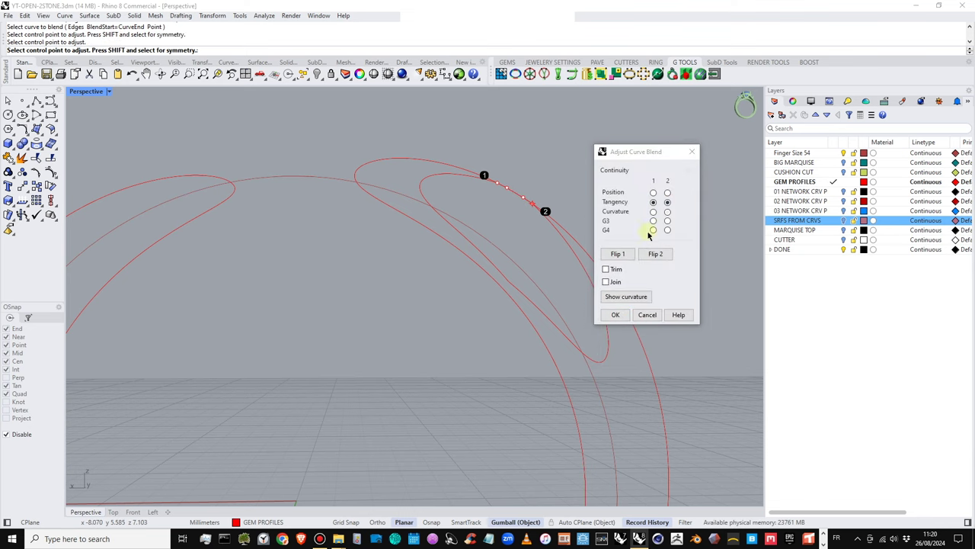
pyautogui.click(615, 283)
pyautogui.click(616, 314)
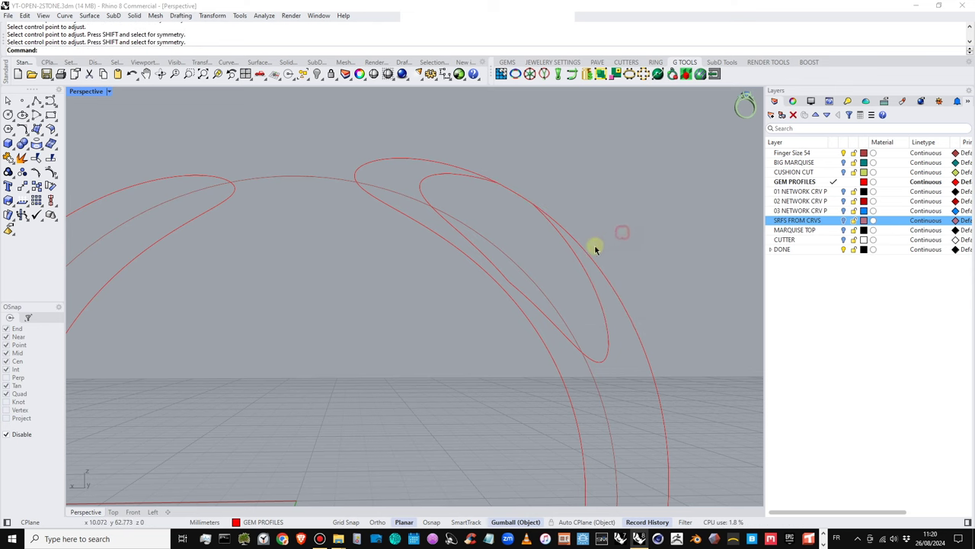
# Join the blended edge with the remaining outer border segments into one closed curve around the finger hole
pyautogui.moveTo(585, 248); pyautogui.dragTo(489, 433, button='right')
pyautogui.keyDown('shift'); pyautogui.click(488, 426); pyautogui.keyUp('shift')
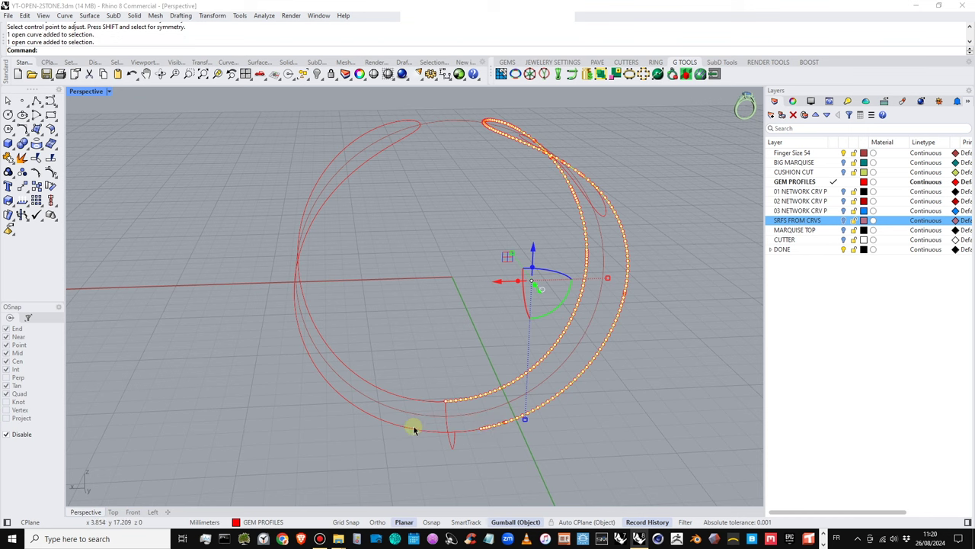
pyautogui.keyDown('shift'); pyautogui.click(414, 426); pyautogui.keyUp('shift')
pyautogui.keyDown('shift'); pyautogui.click(439, 401); pyautogui.keyUp('shift')
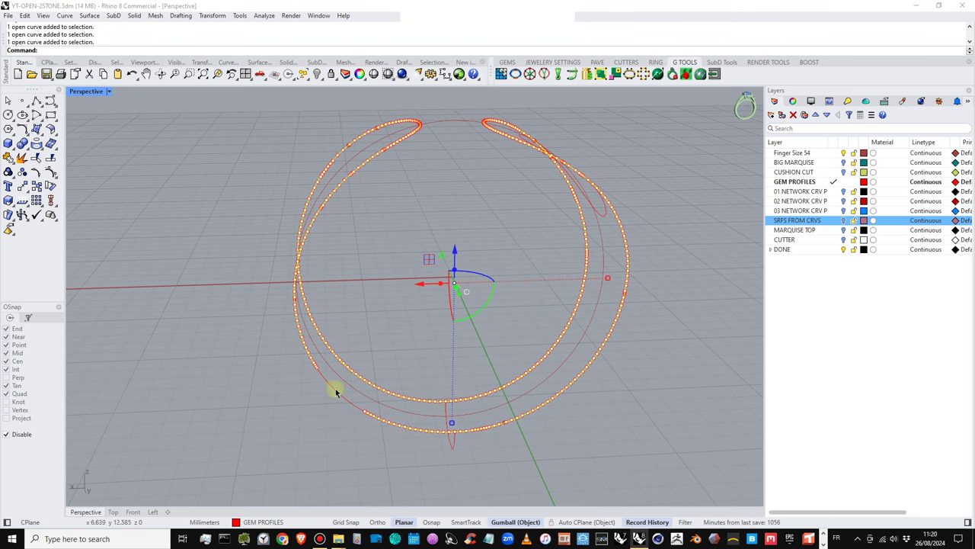
pyautogui.click(8, 157)
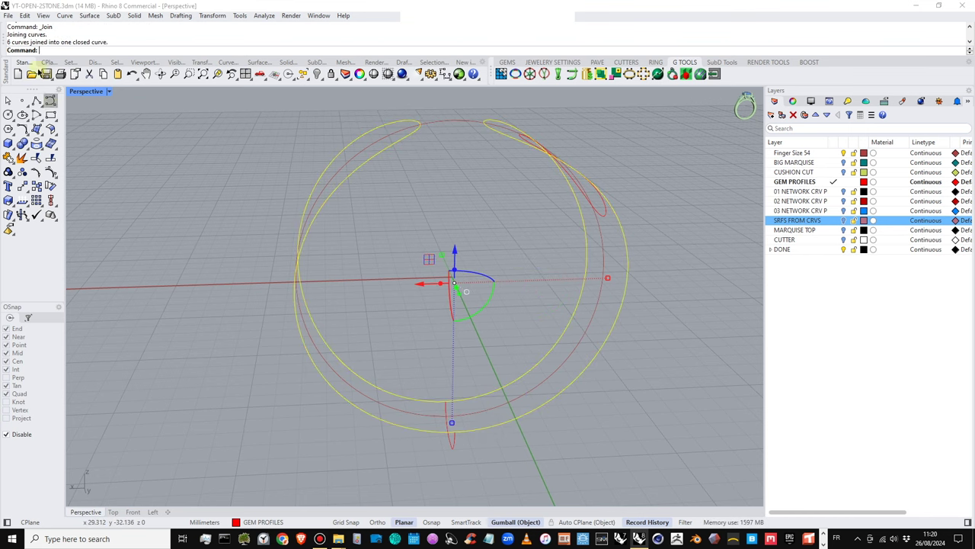
pyautogui.press('Escape')
# Delete the leftover curve segments outlining the inner marquise opening
pyautogui.moveTo(543, 185); pyautogui.dragTo(478, 199, button='right')
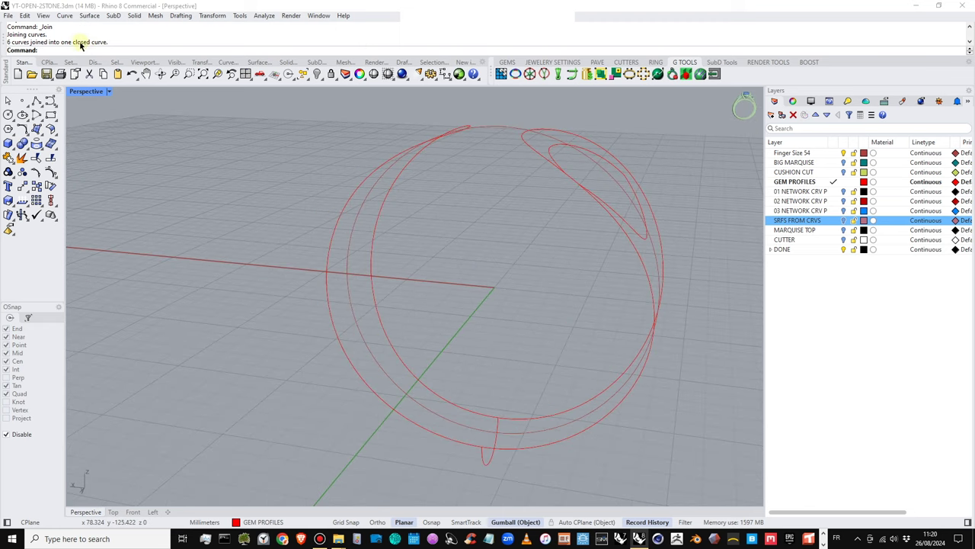
pyautogui.click(586, 157)
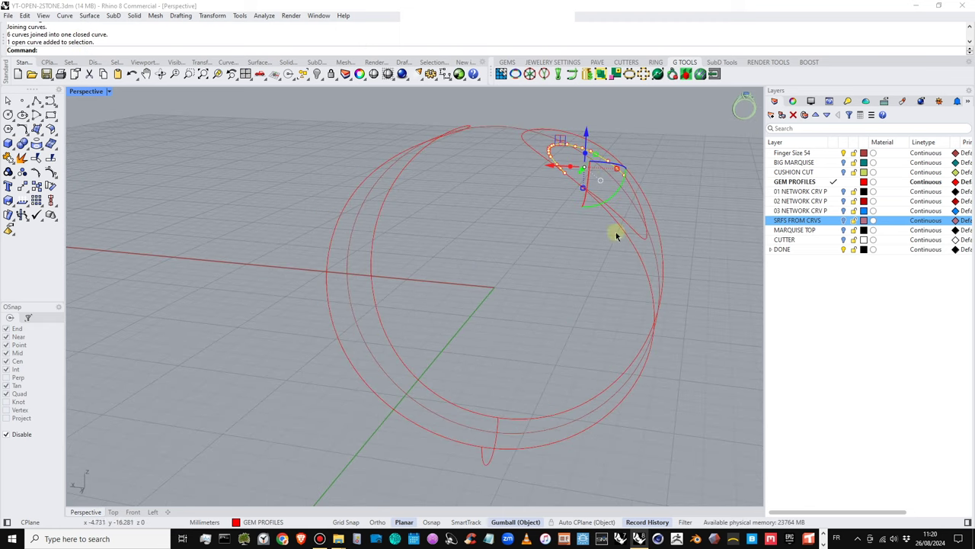
pyautogui.moveTo(616, 228); pyautogui.dragTo(561, 152, button='right')
pyautogui.moveTo(536, 97); pyautogui.dragTo(707, 304)
pyautogui.press('Delete')
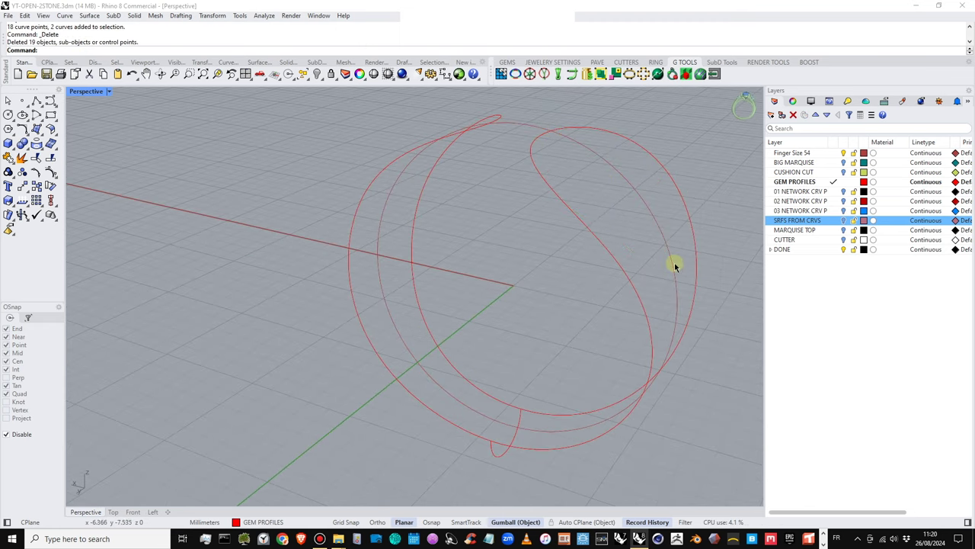
# Show the SRFS FROM CRVS layer and paste the original inner shank surface back into the ring
pyautogui.moveTo(673, 264); pyautogui.dragTo(458, 191, button='right')
pyautogui.click(844, 220)
pyautogui.hotkey('ctrl', 'v')
pyautogui.press('Escape')
# Split the inner shank surface with the closed border curve
pyautogui.scroll(4, 510, 213)
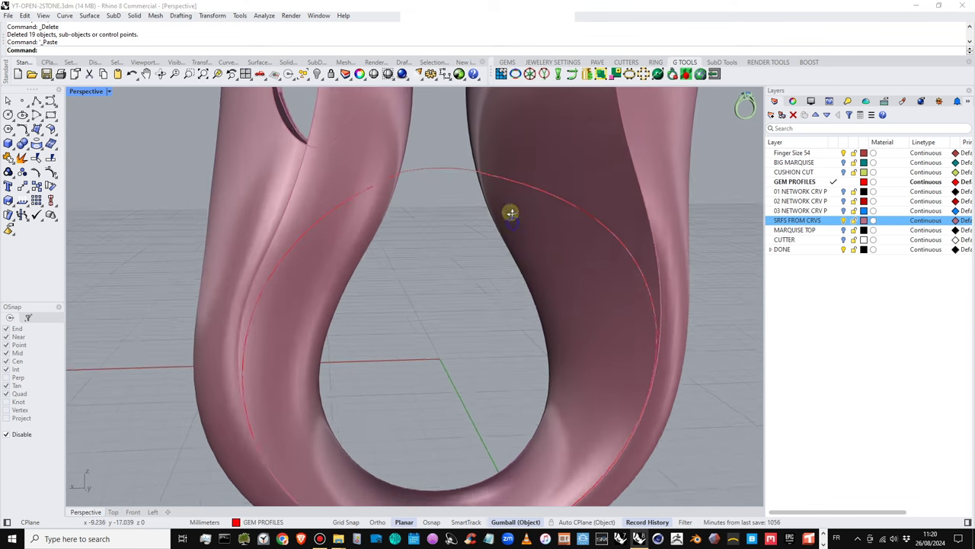
pyautogui.click(524, 231)
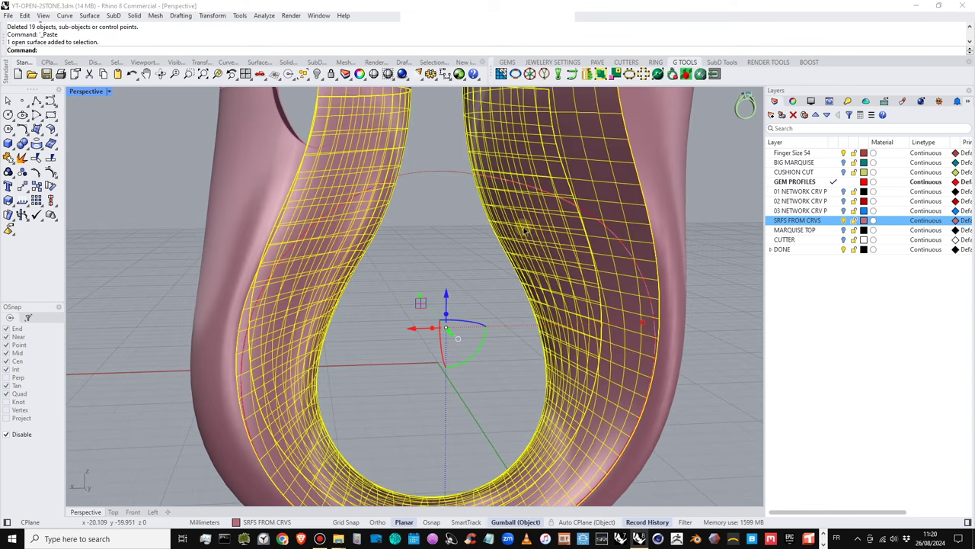
pyautogui.click(52, 161)
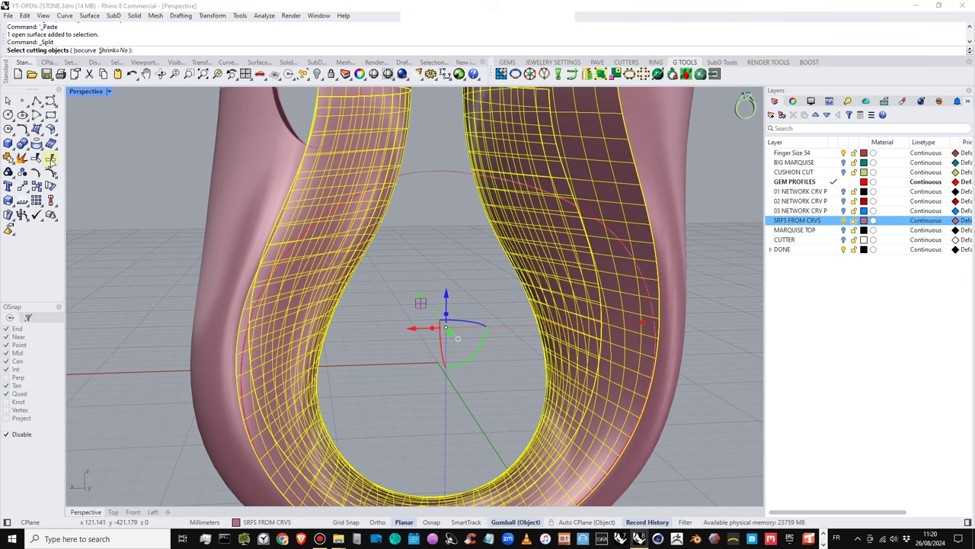
pyautogui.click(387, 185)
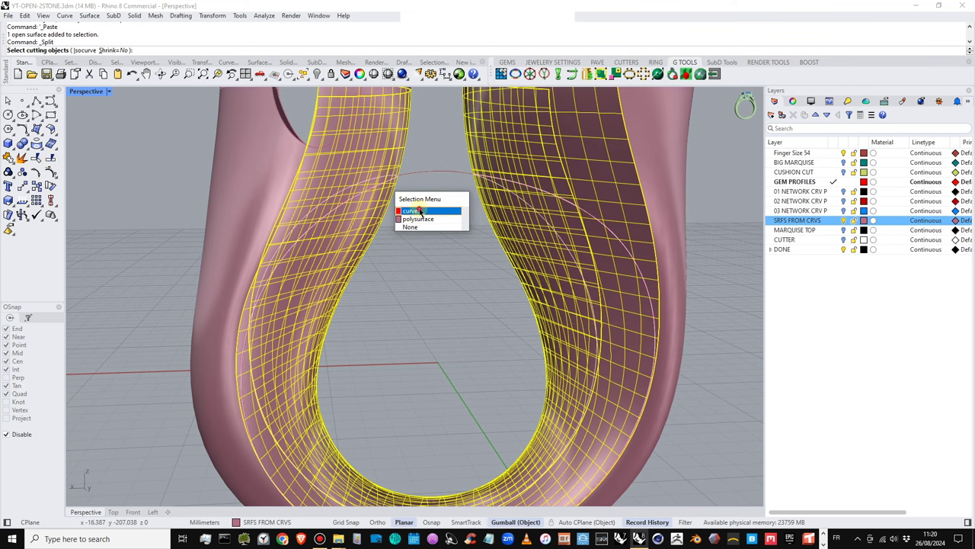
pyautogui.click(419, 208)
pyautogui.press('Return')
# Delete the two split pieces of the inner shank surface lying within the border curve
pyautogui.scroll(-5, 548, 200)
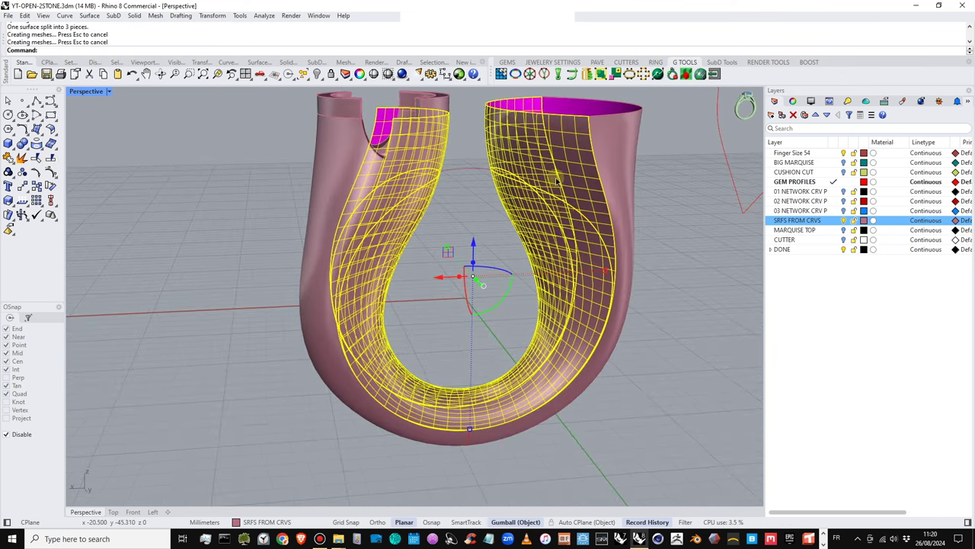
pyautogui.click(575, 241)
pyautogui.press('Delete')
pyautogui.moveTo(564, 242); pyautogui.dragTo(379, 197, button='right')
pyautogui.click(565, 258)
pyautogui.press('Delete')
# Extrude the finger-size circle into a solid cylinder extending through the shank
pyautogui.click(401, 226)
pyautogui.scroll(-6, 405, 224)
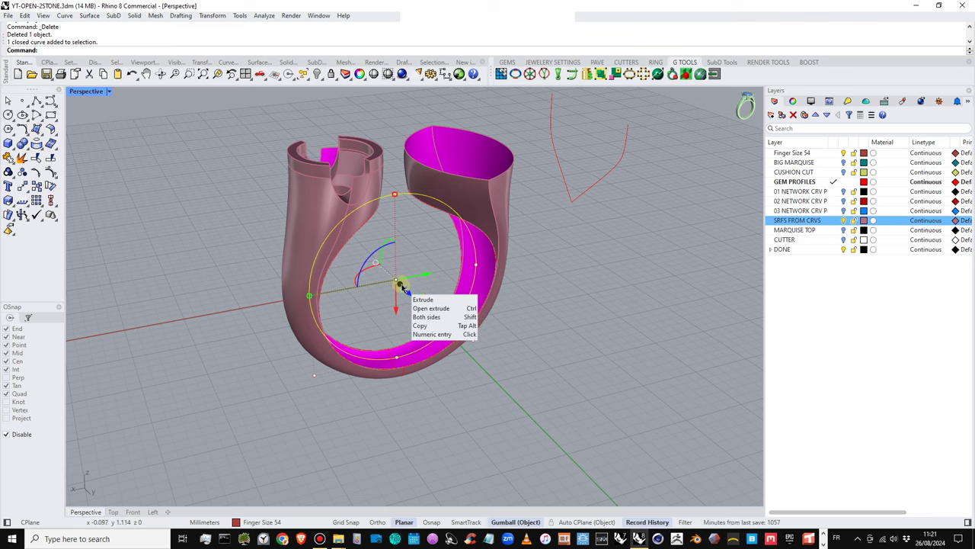
pyautogui.moveTo(403, 286); pyautogui.dragTo(519, 424)
# Move the finger-size cylinder along its axis so it passes fully through the ring on both sides, accepting the history break
pyautogui.click(429, 338)
pyautogui.moveTo(453, 396); pyautogui.dragTo(389, 371)
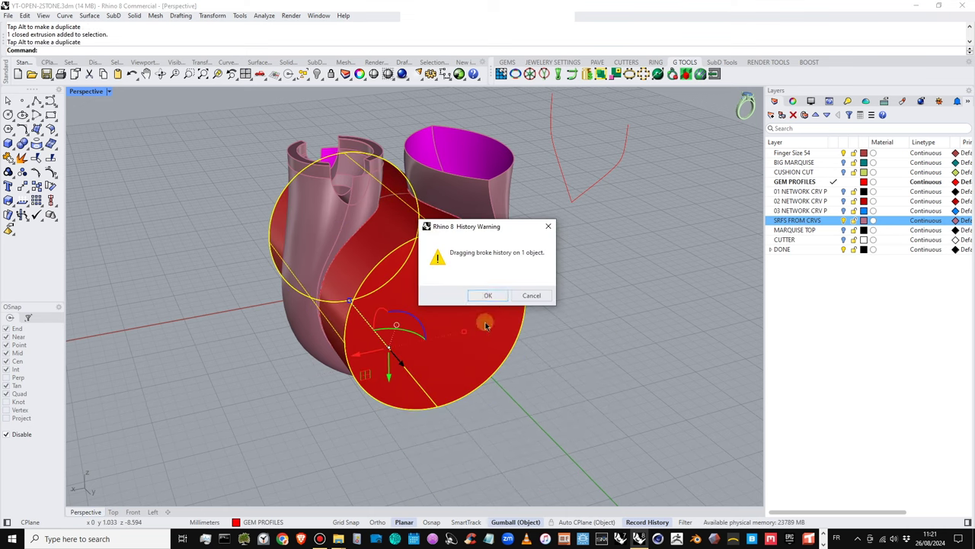
pyautogui.click(488, 297)
pyautogui.doubleClick(85, 91)
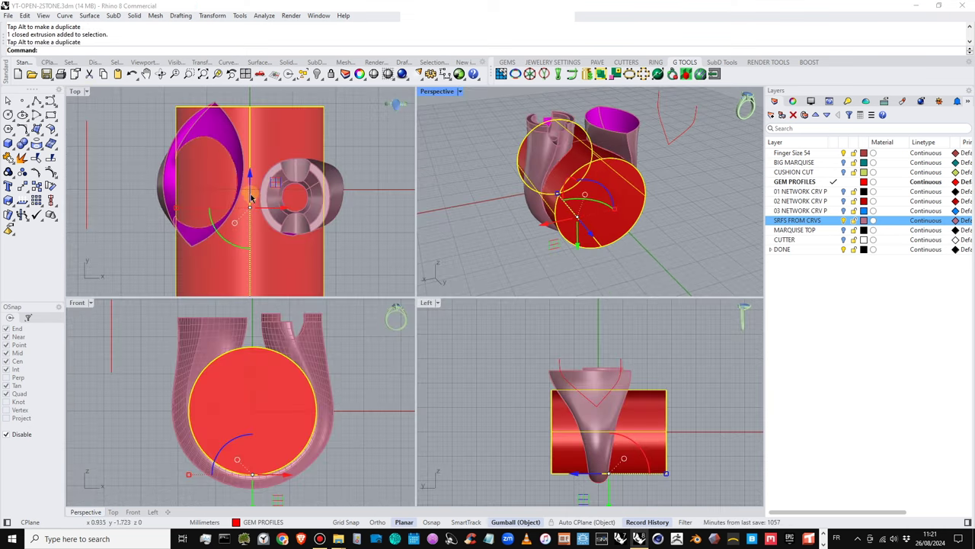
pyautogui.moveTo(251, 198); pyautogui.dragTo(245, 174)
pyautogui.click(520, 261)
pyautogui.doubleClick(440, 92)
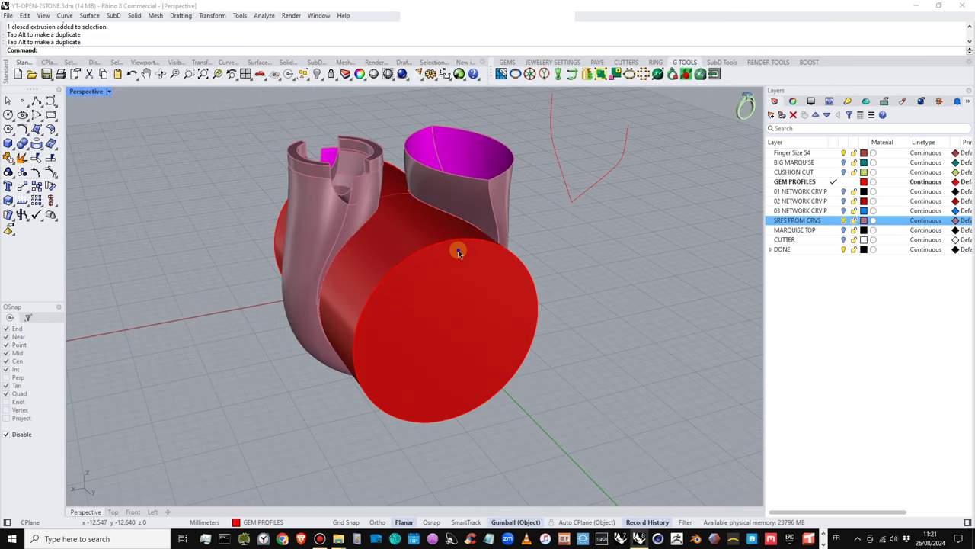
# Explode the finger-size cylinder and delete its two flat end caps
pyautogui.moveTo(457, 249); pyautogui.dragTo(540, 213, button='right')
pyautogui.click(548, 322)
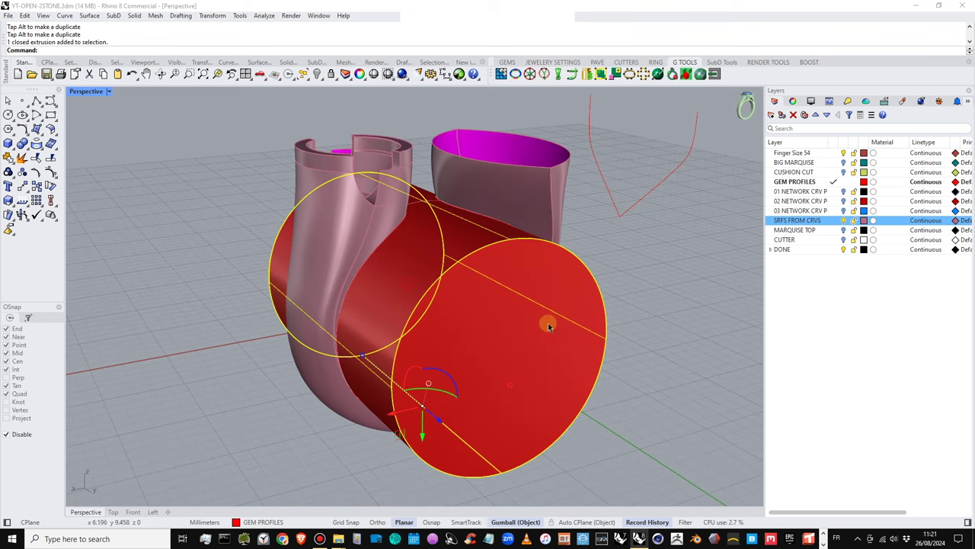
pyautogui.click(50, 158)
pyautogui.keyDown('ctrl'); pyautogui.click(429, 259); pyautogui.keyUp('ctrl')
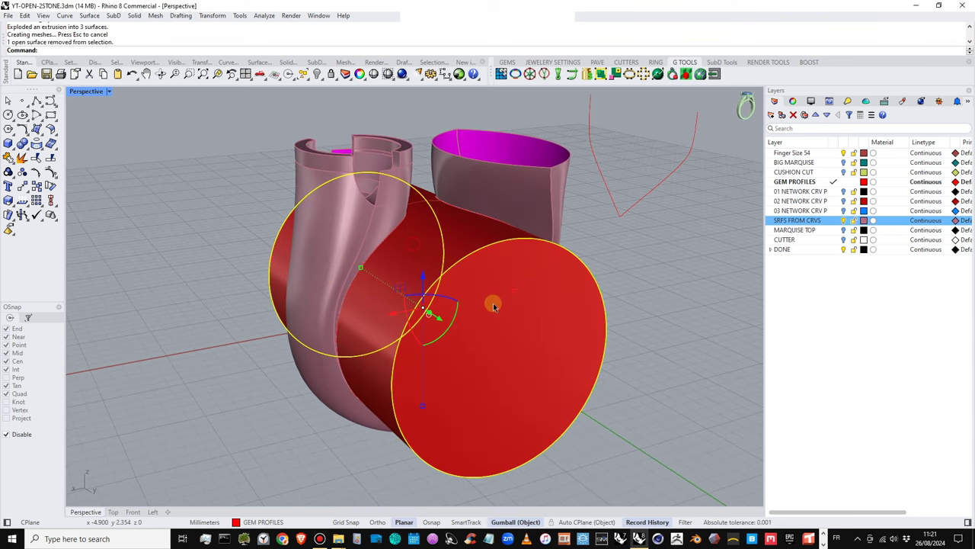
pyautogui.press('Delete')
# Move the open-ended finger-size cylinder along its axis so it passes through the shank
pyautogui.moveTo(564, 331); pyautogui.dragTo(414, 298, button='right')
pyautogui.click(567, 324)
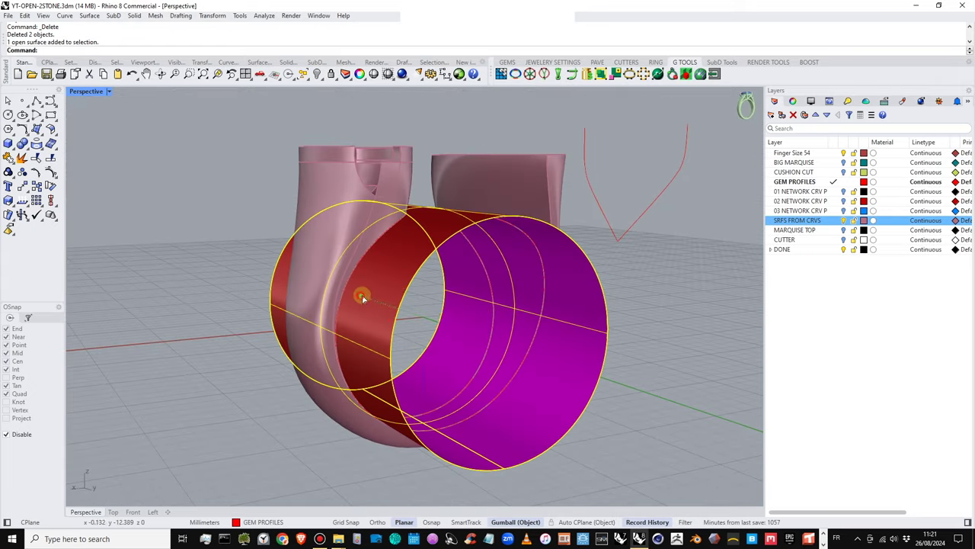
pyautogui.moveTo(362, 297); pyautogui.dragTo(387, 311)
pyautogui.click(705, 399)
# Join the separate shank surface and the ring body into one polysurface
pyautogui.moveTo(705, 399); pyautogui.dragTo(464, 272, button='right')
pyautogui.scroll(3, 438, 279)
pyautogui.moveTo(459, 268); pyautogui.dragTo(369, 153, button='right')
pyautogui.click(500, 158)
pyautogui.click(537, 156)
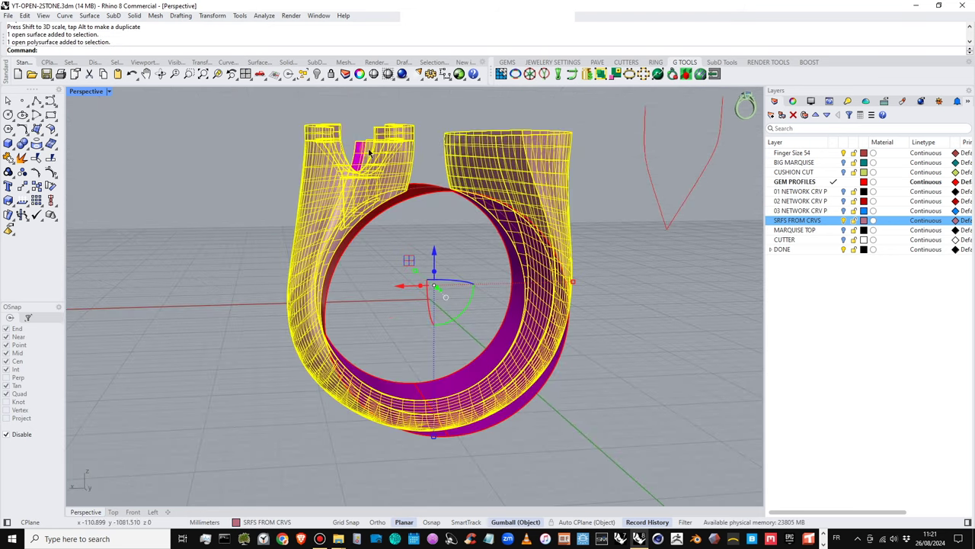
pyautogui.moveTo(522, 180); pyautogui.dragTo(210, 159, button='right')
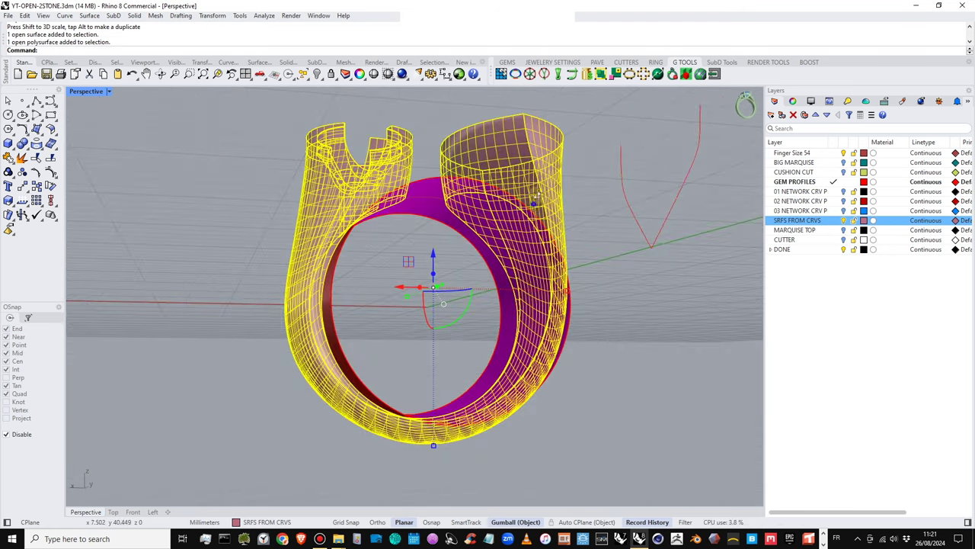
pyautogui.moveTo(536, 197); pyautogui.dragTo(492, 166, button='right')
pyautogui.click(5, 158)
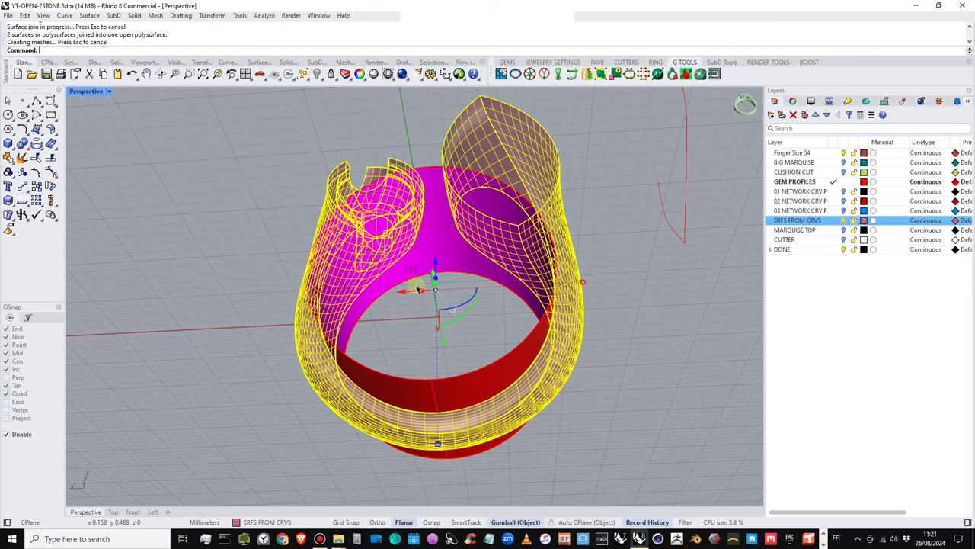
# Split the open finger-size cylinder using the ring geometry as the cutting object
pyautogui.moveTo(397, 267); pyautogui.dragTo(462, 356, button='right')
pyautogui.moveTo(428, 281); pyautogui.dragTo(497, 211, button='right')
pyautogui.moveTo(562, 265)
pyautogui.mouseDown(button='right')
pyautogui.moveTo(526, 304)
pyautogui.moveTo(560, 276)
pyautogui.mouseUp(button='right')
pyautogui.click(584, 275)
pyautogui.click(480, 247)
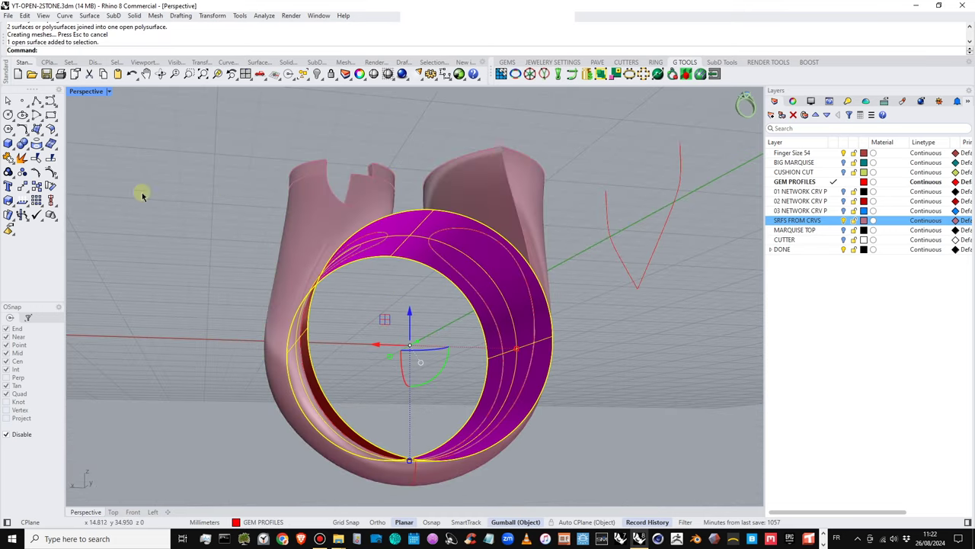
pyautogui.click(52, 158)
pyautogui.click(492, 242)
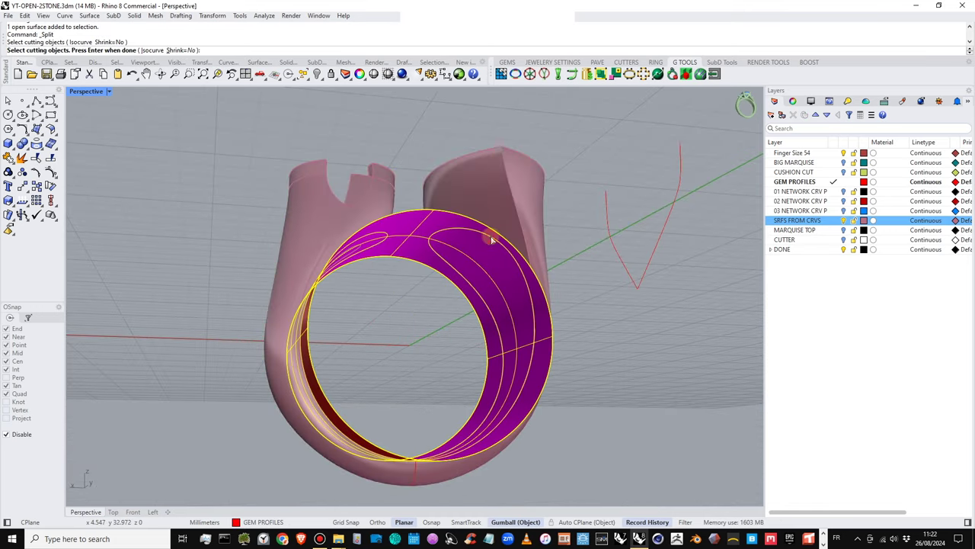
pyautogui.moveTo(487, 215); pyautogui.dragTo(375, 251, button='right')
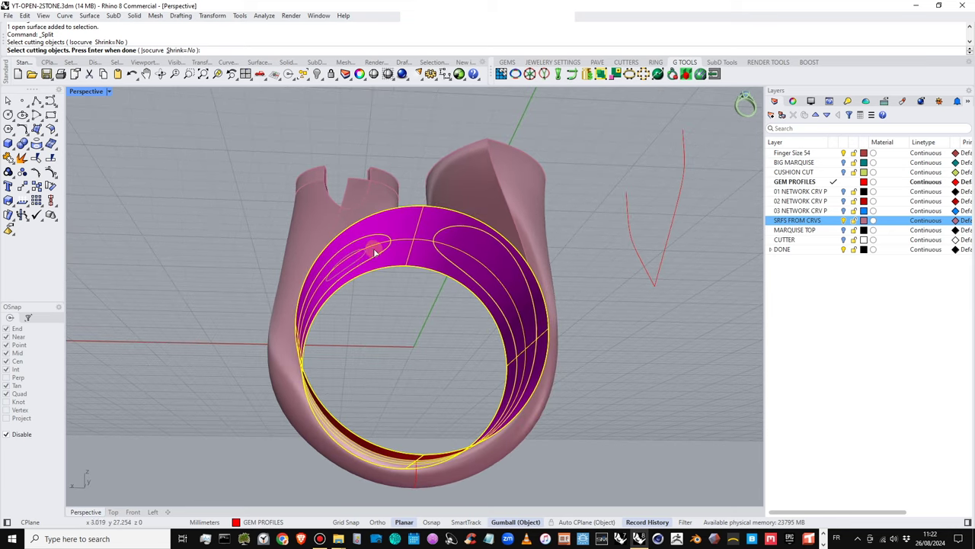
pyautogui.press('Return')
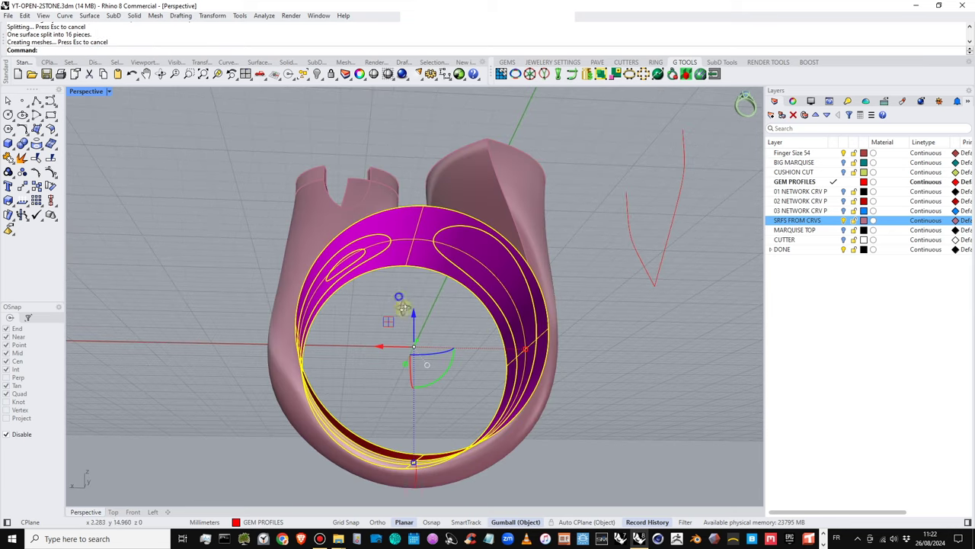
# Delete the excess cylinder piece outside the shank border and the small oval piece under the notched head
pyautogui.moveTo(403, 308); pyautogui.dragTo(435, 236, button='right')
pyautogui.click(421, 227)
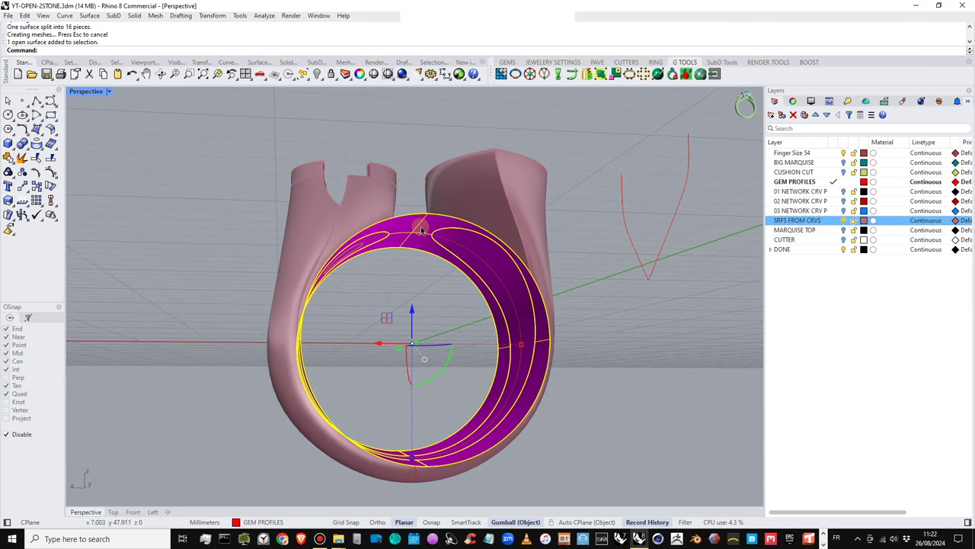
pyautogui.press('Delete')
pyautogui.scroll(5, 381, 236)
pyautogui.click(350, 263)
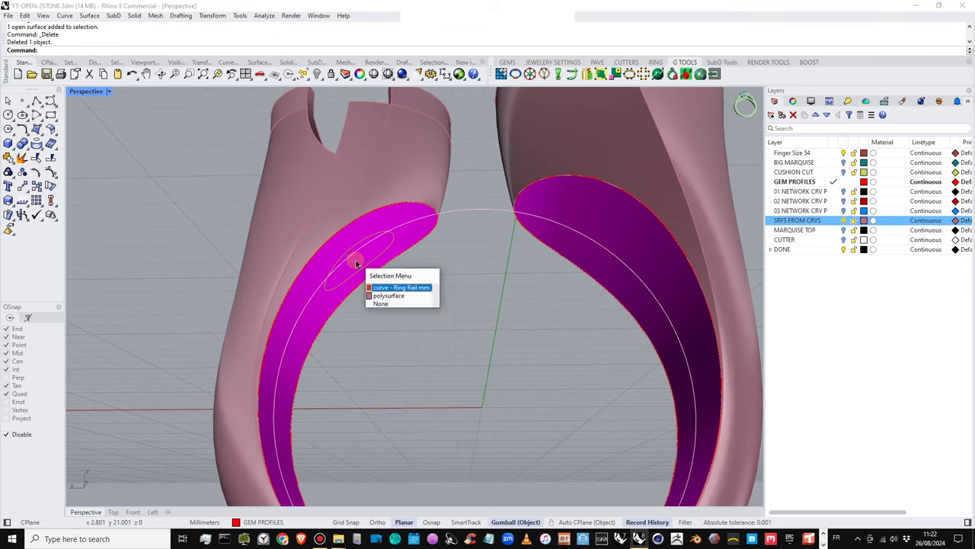
pyautogui.click(396, 285)
pyautogui.press('Delete')
pyautogui.scroll(-5, 414, 251)
# Flip the direction of the two remaining cylinder surfaces lining the inside of the shank
pyautogui.click(482, 261)
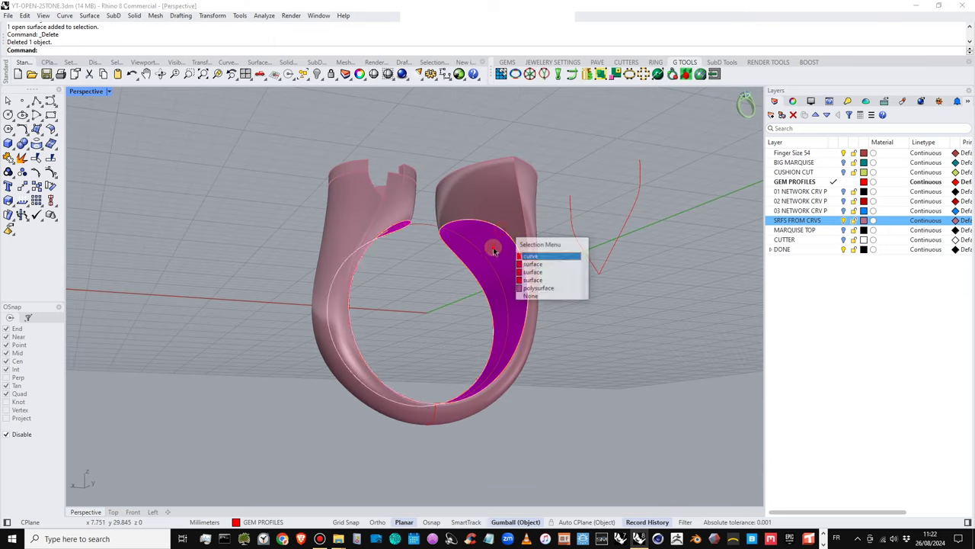
pyautogui.click(503, 285)
pyautogui.moveTo(457, 275); pyautogui.dragTo(351, 336, button='right')
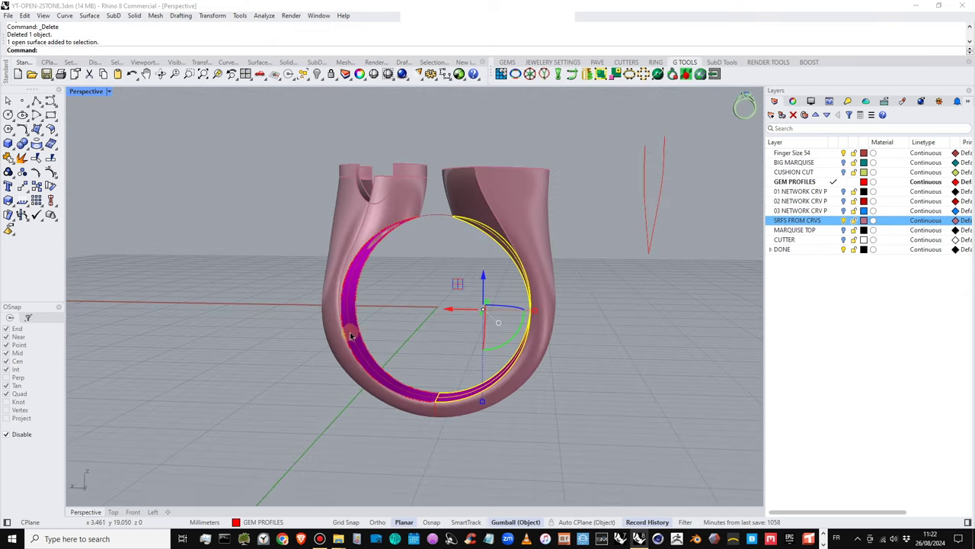
pyautogui.click(371, 279)
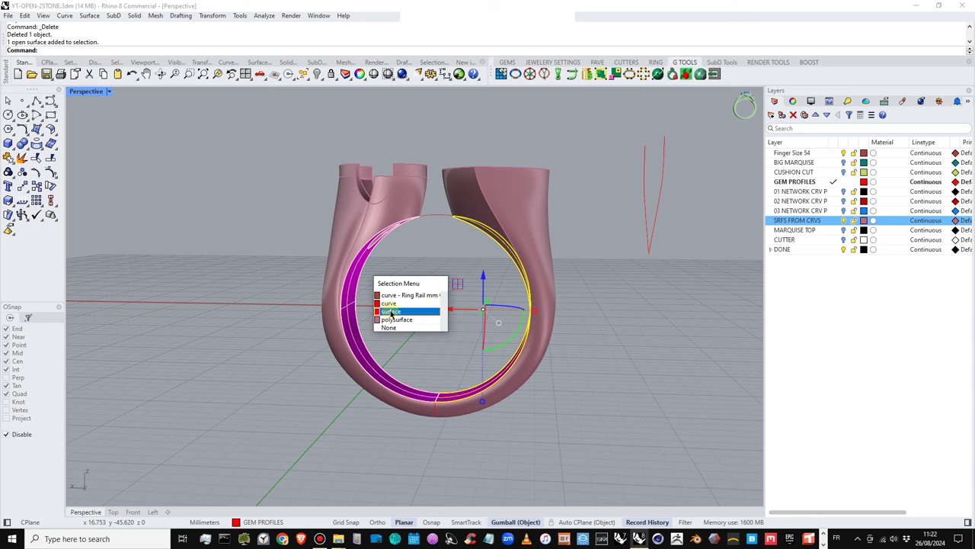
pyautogui.click(391, 312)
pyautogui.moveTo(391, 312); pyautogui.dragTo(386, 279, button='right')
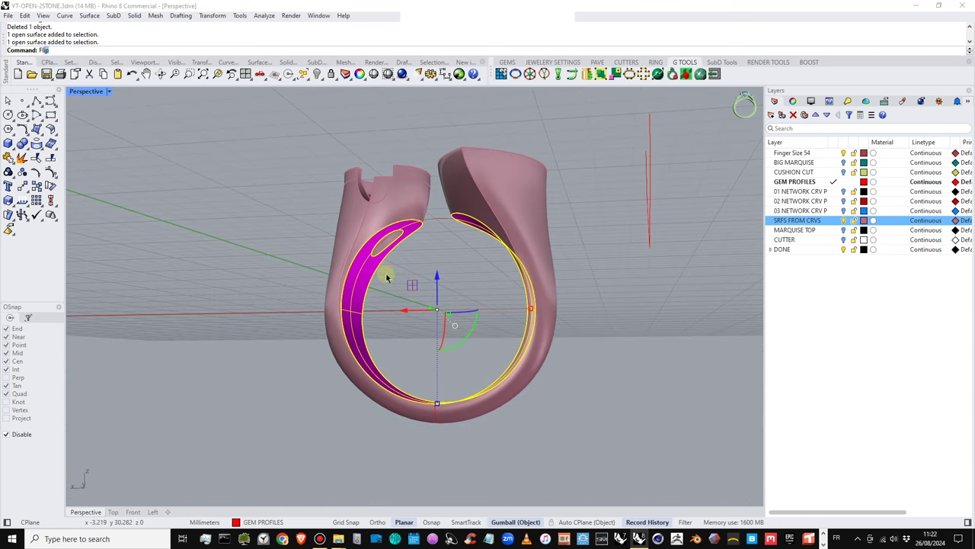
pyautogui.write('Flip')
pyautogui.press('Return')
# Join the ring body with the two flipped finger-hole surfaces into one polysurface
pyautogui.keyDown('shift'); pyautogui.click(460, 204); pyautogui.keyUp('shift')
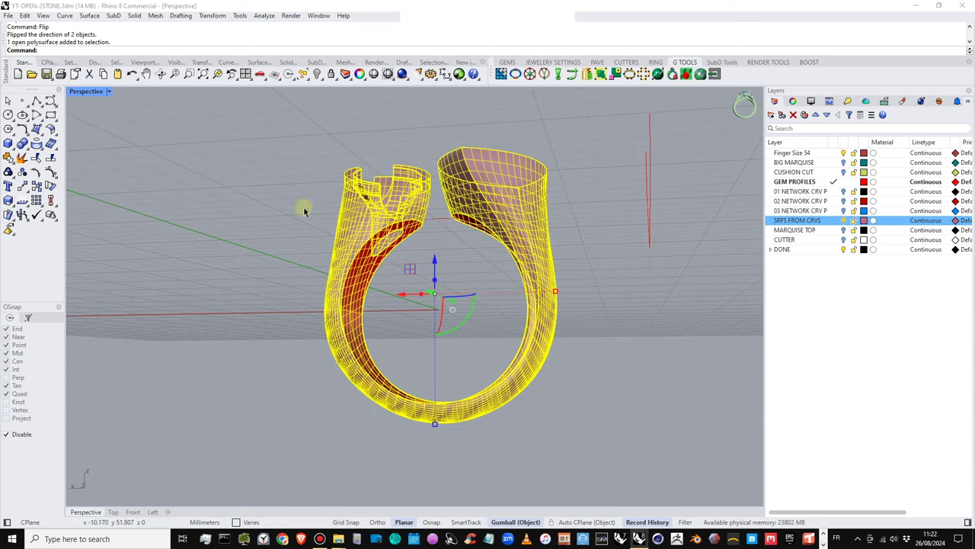
pyautogui.click(7, 154)
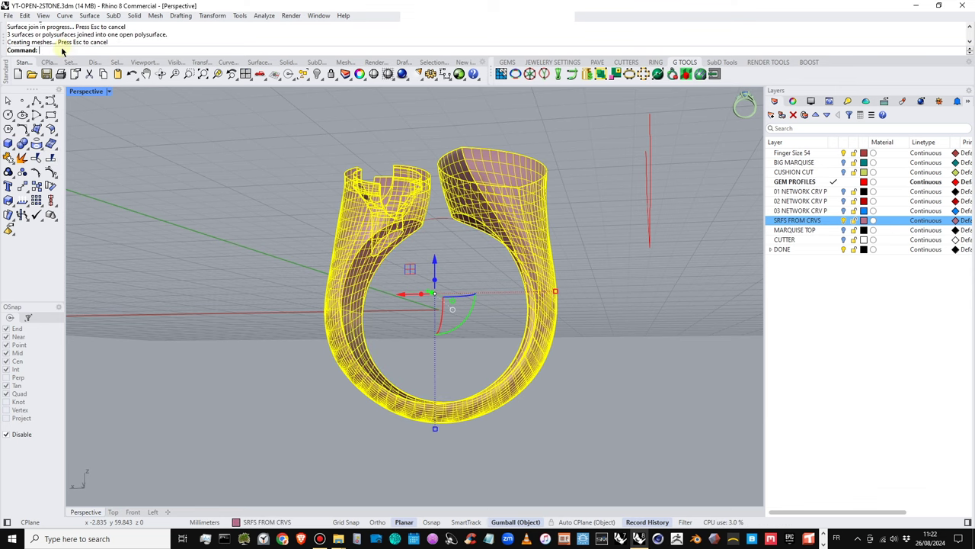
pyautogui.click(291, 217)
# Hide the SRFS FROM CRVS layer and delete the closed border curve together with the sliver surfaces along one side
pyautogui.moveTo(429, 257); pyautogui.dragTo(473, 389, button='right')
pyautogui.click(843, 220)
pyautogui.scroll(8, 399, 251)
pyautogui.moveTo(307, 320); pyautogui.dragTo(338, 367, button='right')
pyautogui.scroll(3, 338, 367)
pyautogui.click(366, 366)
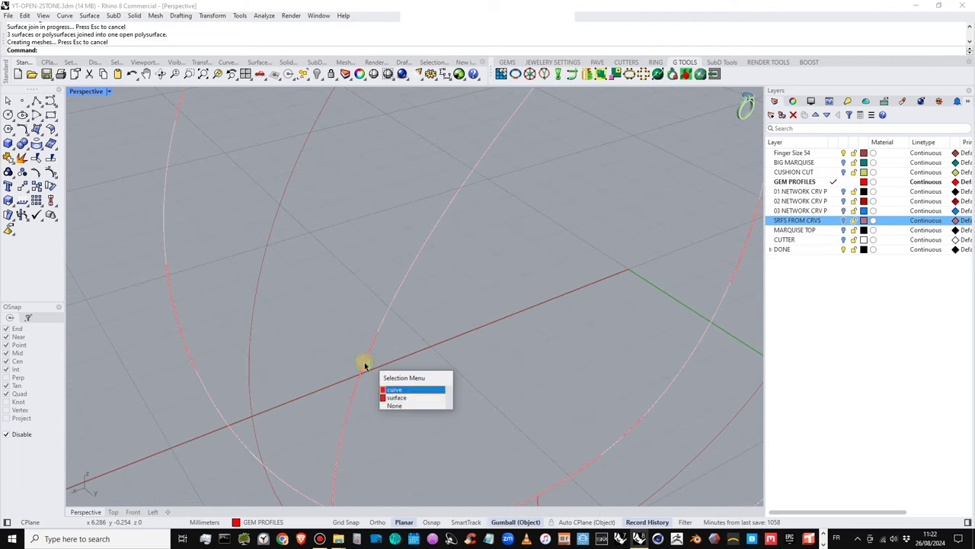
pyautogui.click(392, 397)
pyautogui.scroll(-6, 384, 318)
pyautogui.moveTo(407, 342); pyautogui.dragTo(410, 316, button='right')
pyautogui.scroll(-2, 412, 314)
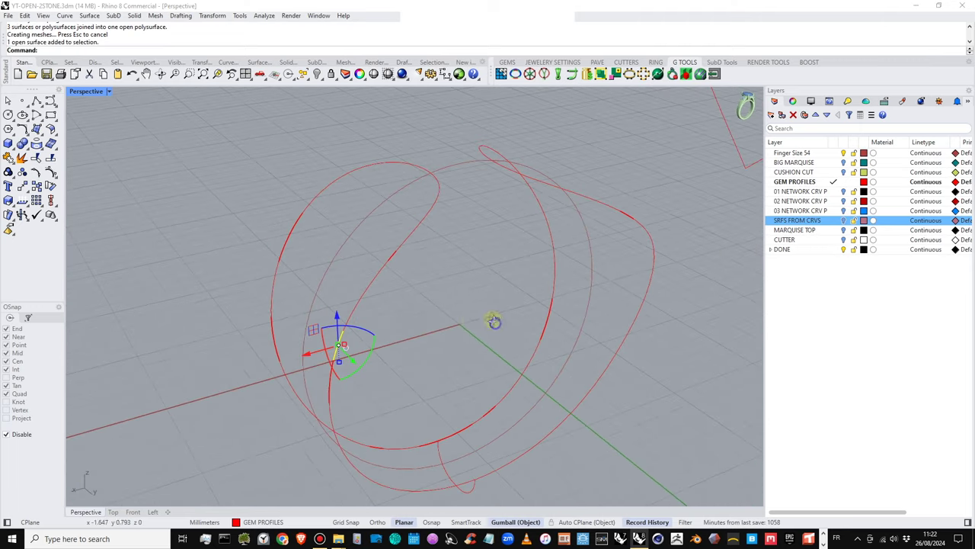
pyautogui.moveTo(495, 323); pyautogui.dragTo(504, 320, button='right')
pyautogui.keyDown('shift'); pyautogui.moveTo(559, 230); pyautogui.dragTo(488, 204, button='right'); pyautogui.keyUp('shift')
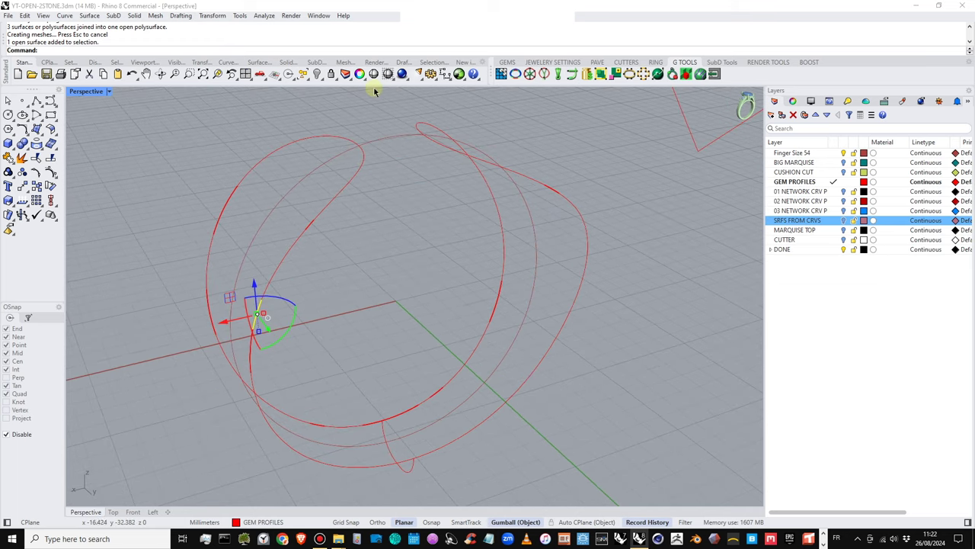
pyautogui.moveTo(383, 109); pyautogui.dragTo(617, 459)
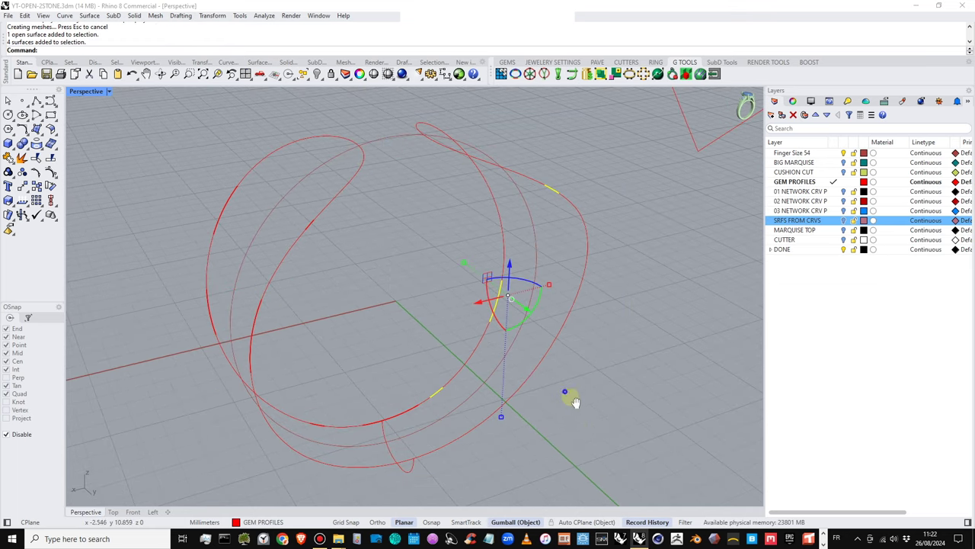
pyautogui.keyDown('shift'); pyautogui.moveTo(571, 397); pyautogui.dragTo(581, 410, button='right'); pyautogui.keyUp('shift')
pyautogui.keyDown('shift'); pyautogui.click(598, 275); pyautogui.keyUp('shift')
pyautogui.keyDown('shift'); pyautogui.moveTo(478, 346); pyautogui.dragTo(464, 346, button='right'); pyautogui.keyUp('shift')
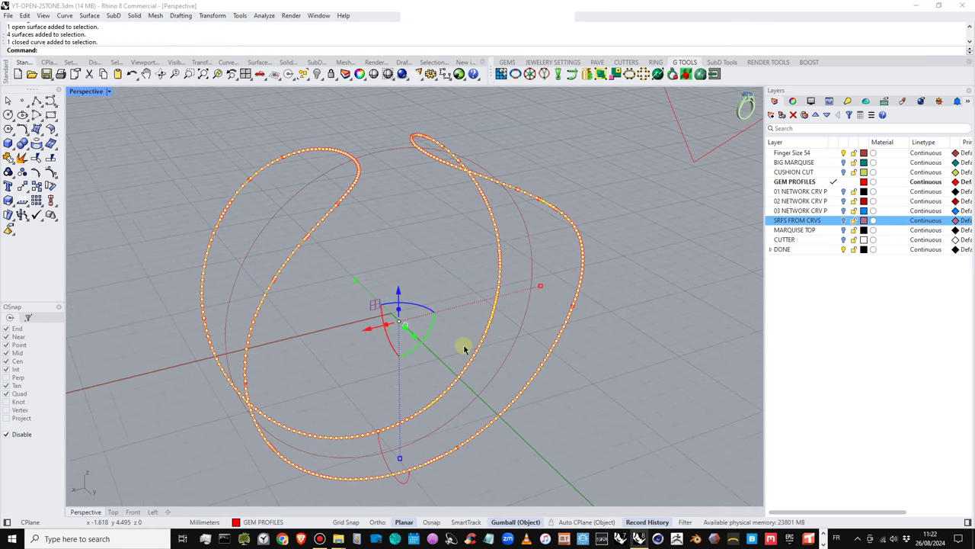
pyautogui.press('Delete')
# Delete the remaining sliver surfaces around the finger circle and the small open profile curve beneath it
pyautogui.moveTo(403, 342); pyautogui.dragTo(335, 270, button='right')
pyautogui.moveTo(211, 170); pyautogui.dragTo(448, 462)
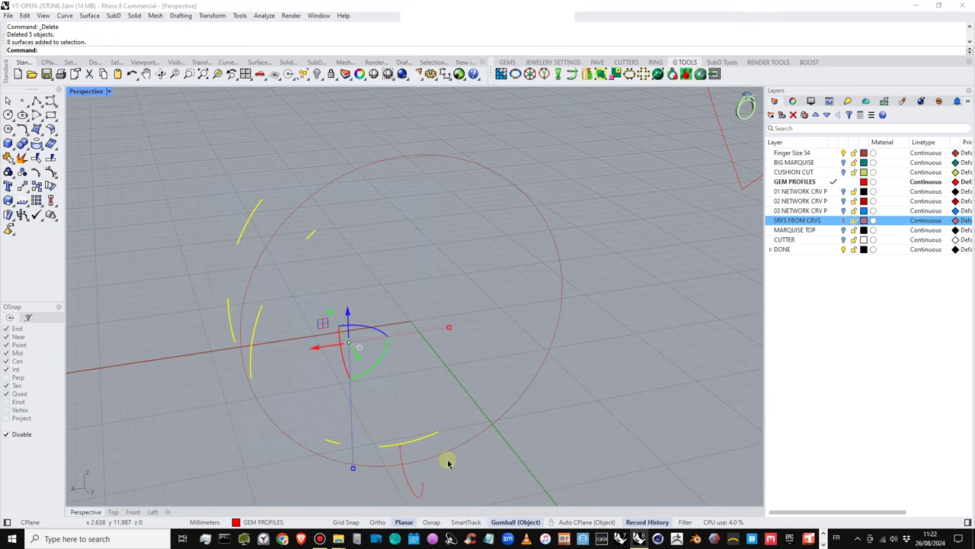
pyautogui.press('Delete')
pyautogui.moveTo(492, 405); pyautogui.dragTo(592, 332, button='right')
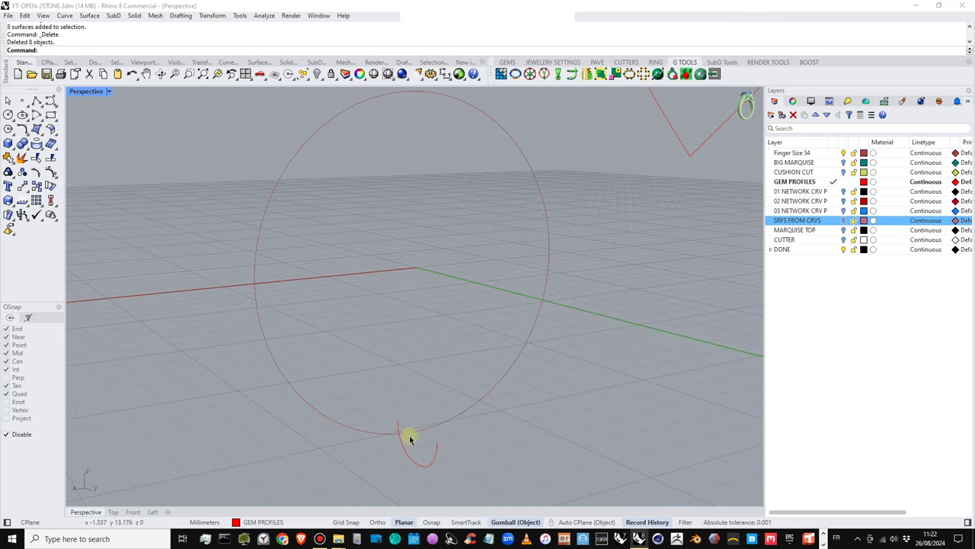
pyautogui.press('Delete')
# Hide the Finger Size 54 layer and show the SRFS FROM CRVS layer again
pyautogui.moveTo(487, 364); pyautogui.dragTo(472, 427, button='right')
pyautogui.click(842, 153)
pyautogui.moveTo(551, 251); pyautogui.dragTo(500, 246, button='right')
pyautogui.click(844, 220)
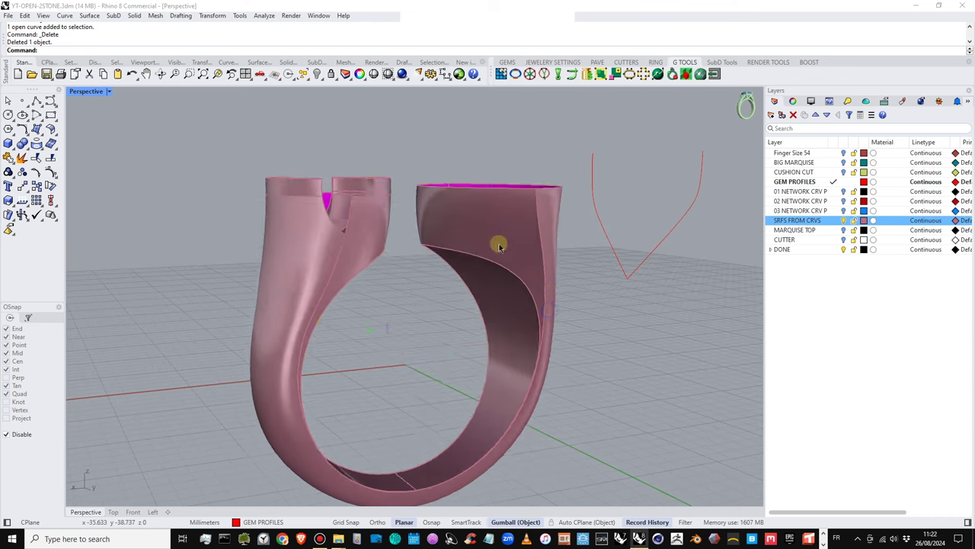
# Extract the side surface that spans both stone heads from the ring polysurface
pyautogui.click(499, 246)
pyautogui.moveTo(409, 318); pyautogui.dragTo(506, 254, button='right')
pyautogui.scroll(4, 505, 211)
pyautogui.scroll(-4, 467, 228)
pyautogui.click(505, 254)
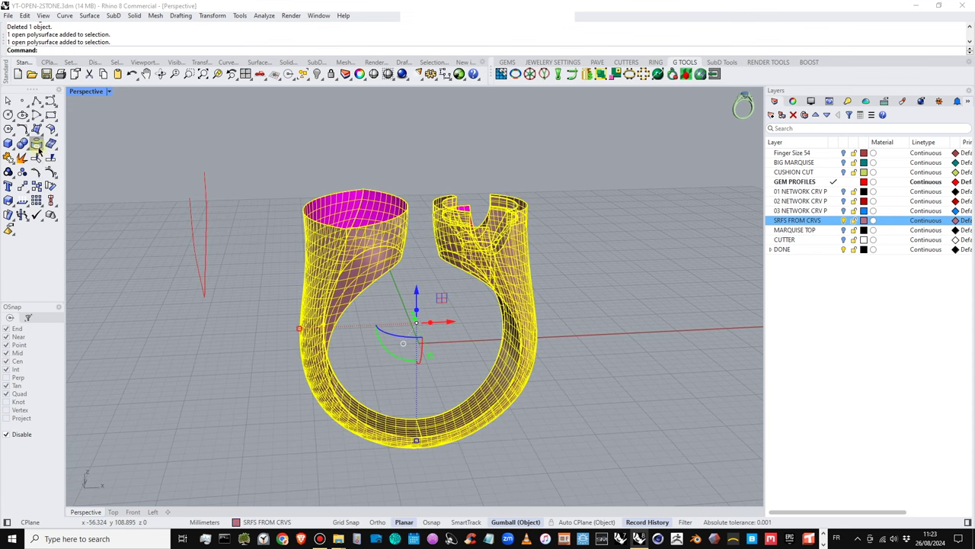
pyautogui.moveTo(41, 149)
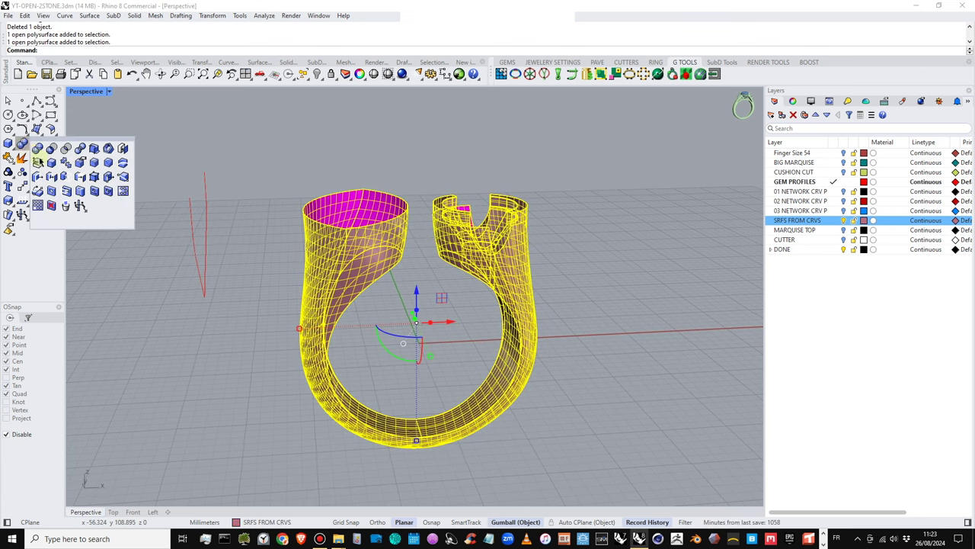
pyautogui.click(36, 163)
pyautogui.scroll(4, 495, 259)
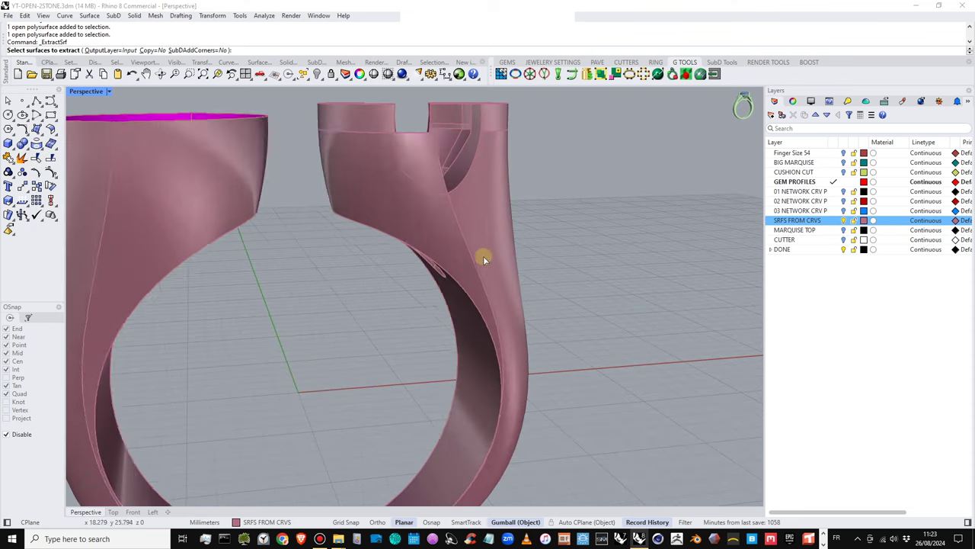
pyautogui.click(463, 244)
pyautogui.click(477, 264)
pyautogui.rightClick(457, 242)
# Split the extracted side surface using the rest of the ring polysurface as the cutting object
pyautogui.keyDown('shift'); pyautogui.moveTo(498, 246); pyautogui.dragTo(520, 272, button='right'); pyautogui.keyUp('shift')
pyautogui.click(523, 254)
pyautogui.moveTo(571, 256); pyautogui.dragTo(637, 249, button='right')
pyautogui.click(640, 246)
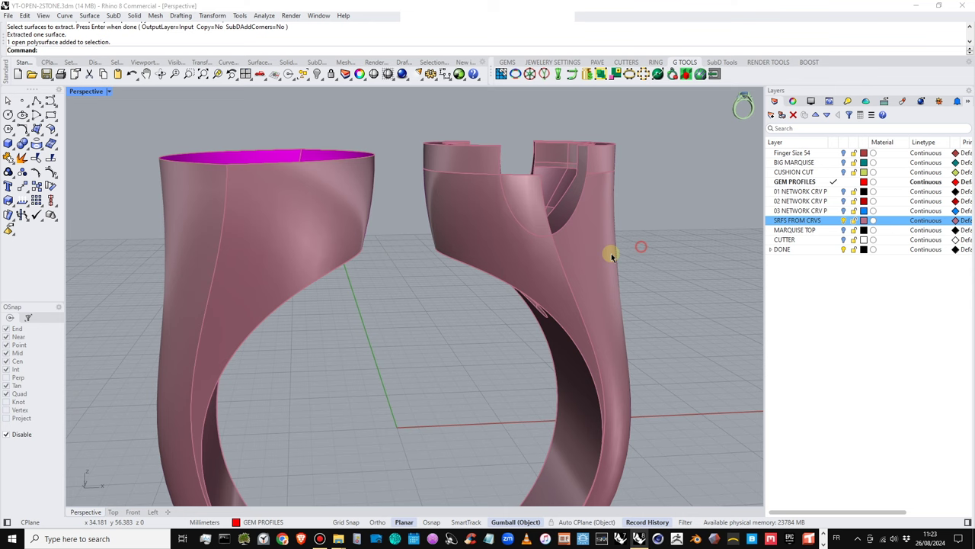
pyautogui.click(51, 158)
pyautogui.click(461, 252)
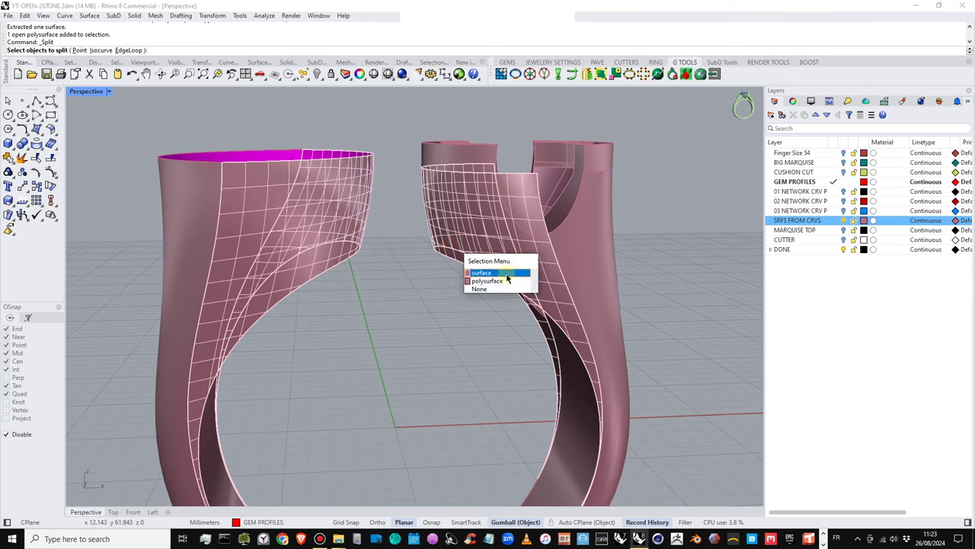
pyautogui.click(499, 270)
pyautogui.press('Return')
pyautogui.click(561, 231)
pyautogui.press('Return')
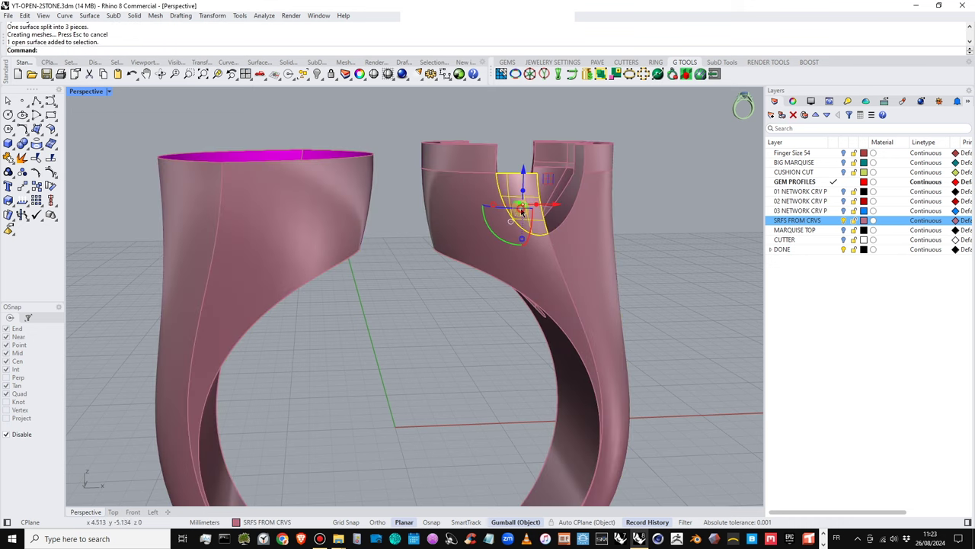
# Delete the two split pieces covering the notch openings in the smaller stone head
pyautogui.press('Delete')
pyautogui.moveTo(523, 221); pyautogui.dragTo(350, 189, button='right')
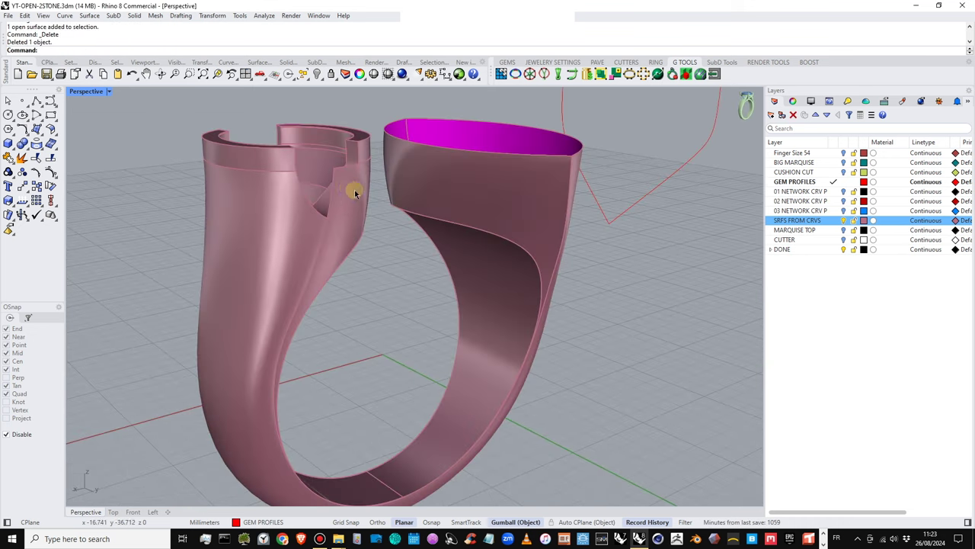
pyautogui.click(361, 228)
pyautogui.press('Delete')
# Join the trimmed side surface back to the ring body and clear the selection
pyautogui.moveTo(374, 272); pyautogui.dragTo(345, 234, button='right')
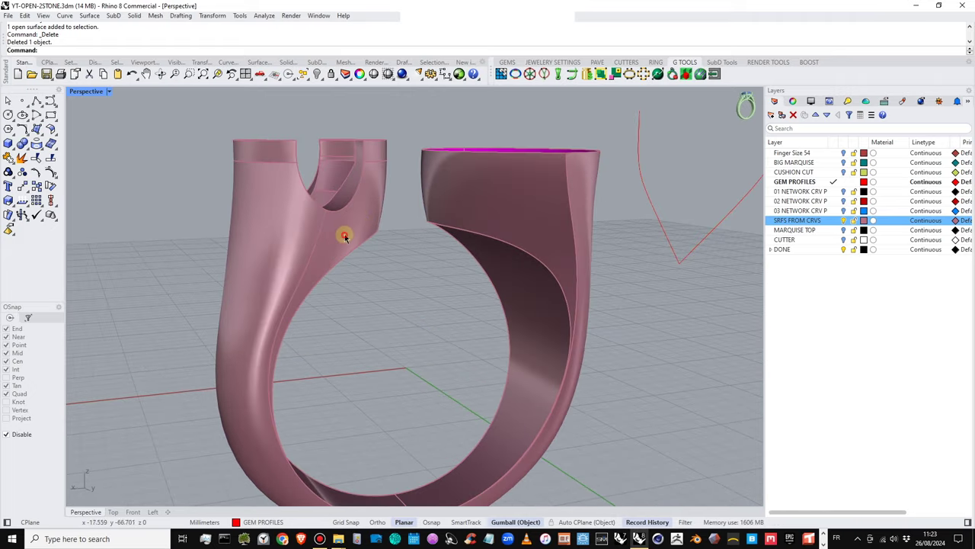
pyautogui.click(361, 238)
pyautogui.click(244, 234)
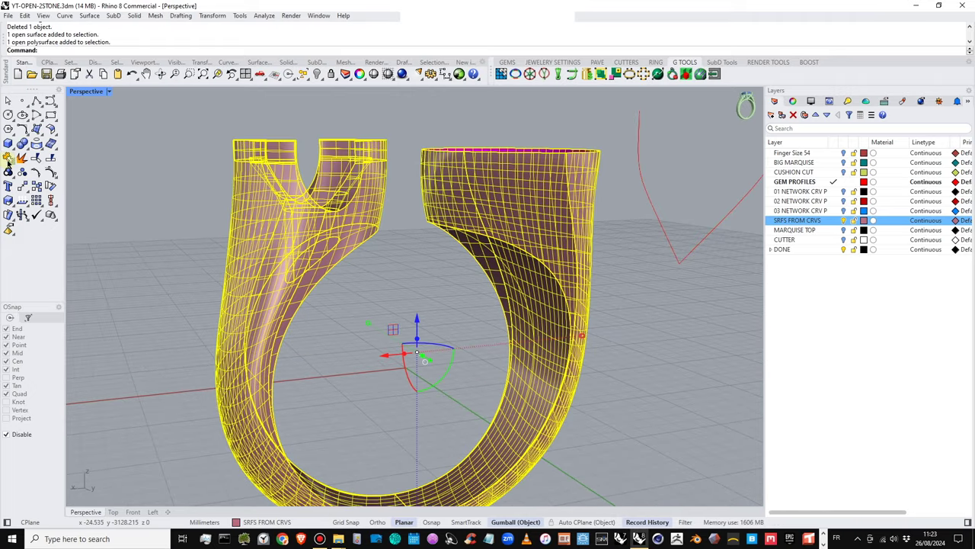
pyautogui.press('Escape')
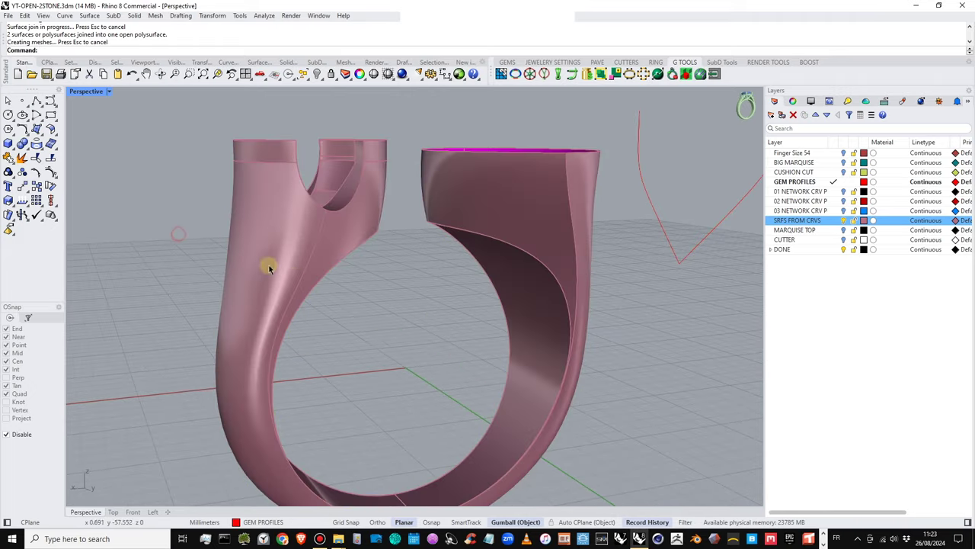
# Cut the joined ring polysurface out of the model to the clipboard
pyautogui.moveTo(267, 266); pyautogui.dragTo(444, 280, button='right')
pyautogui.click(387, 280)
pyautogui.moveTo(355, 343); pyautogui.dragTo(382, 272, button='right')
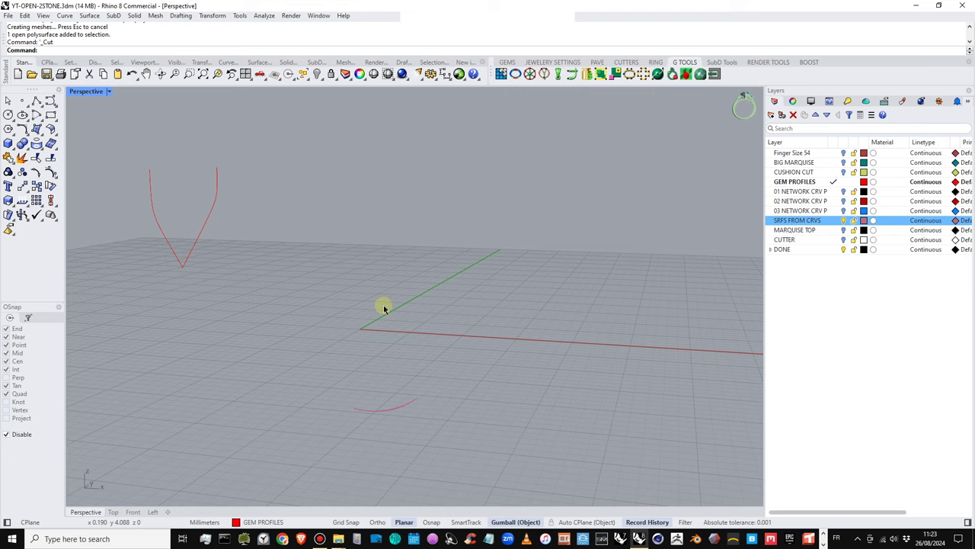
# Paste the ring polysurface back into the model and delete the leftover curve near the bottom of the band
pyautogui.scroll(10, 388, 410)
pyautogui.hotkey('ctrl', 'v')
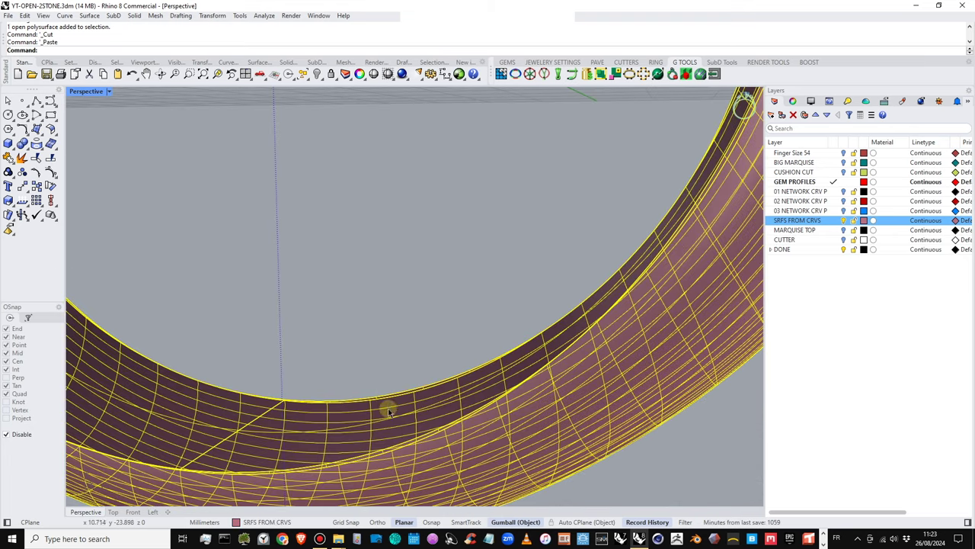
pyautogui.press('Escape')
pyautogui.moveTo(411, 383); pyautogui.dragTo(325, 402, button='right')
pyautogui.click(428, 390)
pyautogui.click(460, 418)
pyautogui.press('Delete')
# Run Show Edges on the ring polysurface
pyautogui.click(381, 349)
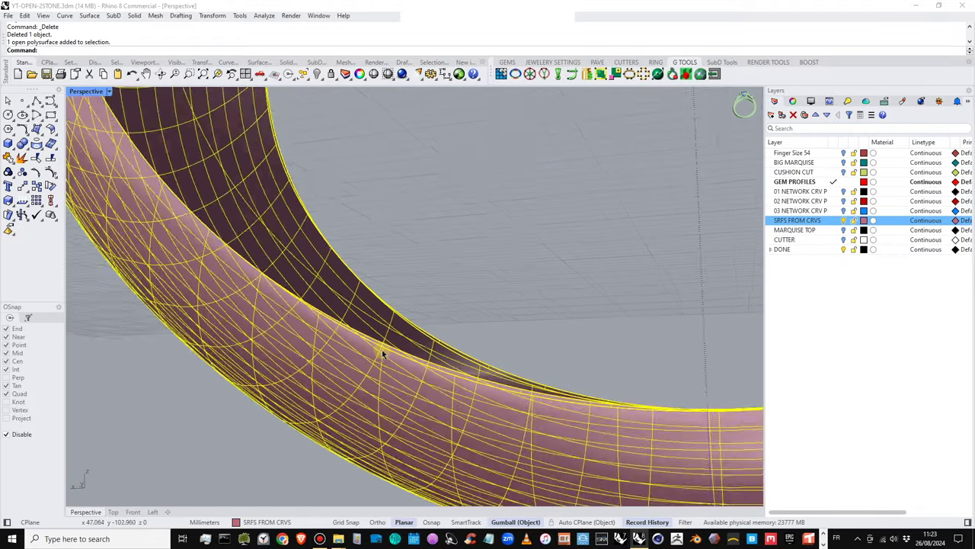
pyautogui.moveTo(381, 349); pyautogui.dragTo(412, 411, button='right')
pyautogui.click(445, 297)
pyautogui.scroll(-10, 458, 337)
pyautogui.click(343, 267)
pyautogui.click(241, 16)
pyautogui.click(241, 16)
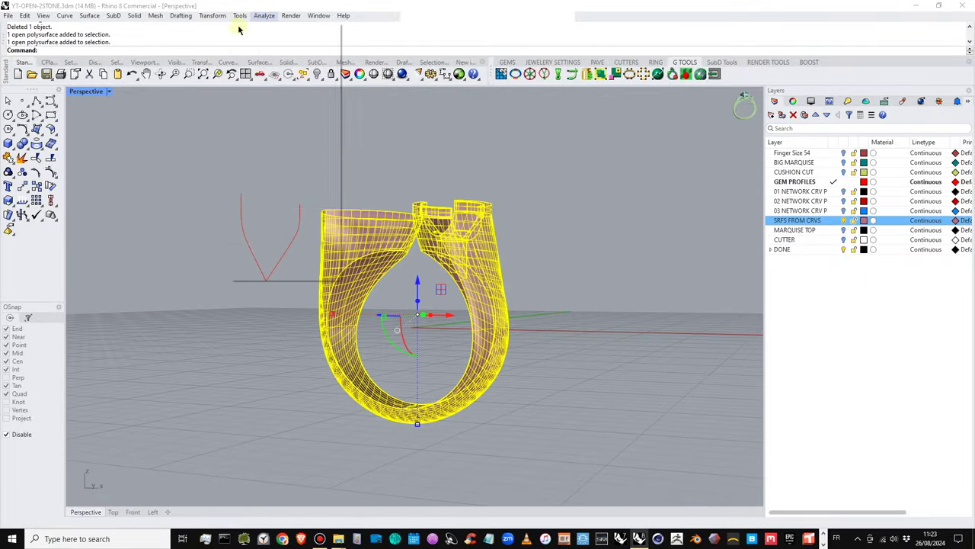
pyautogui.click(264, 15)
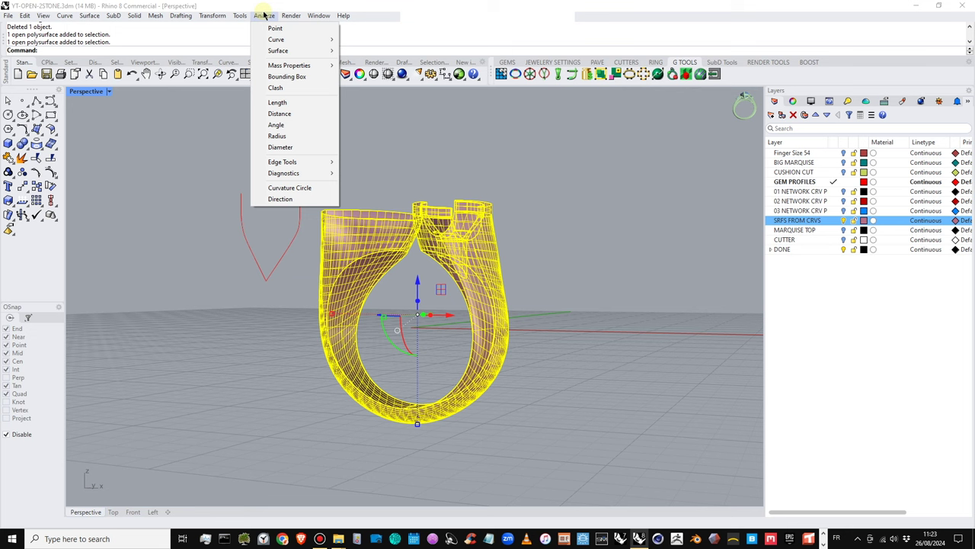
pyautogui.moveTo(286, 162)
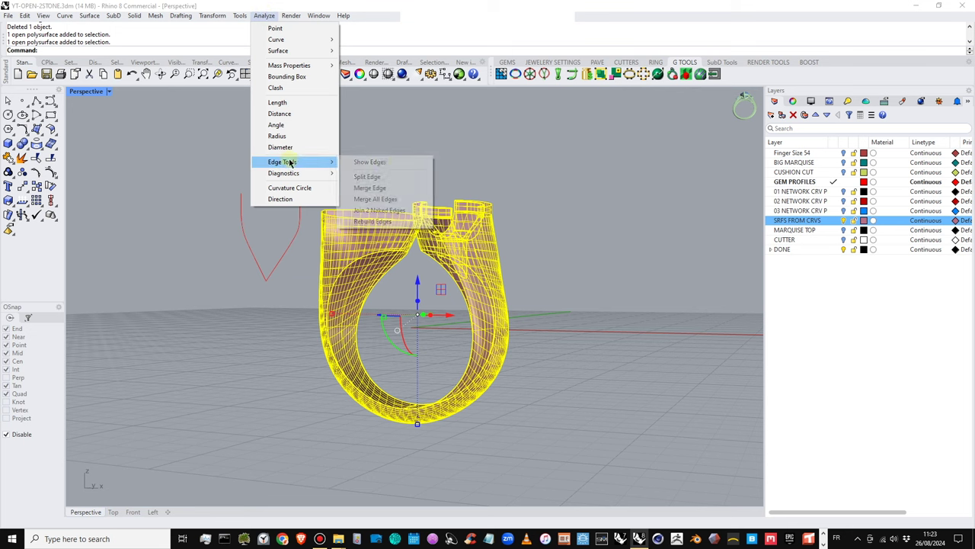
pyautogui.click(385, 162)
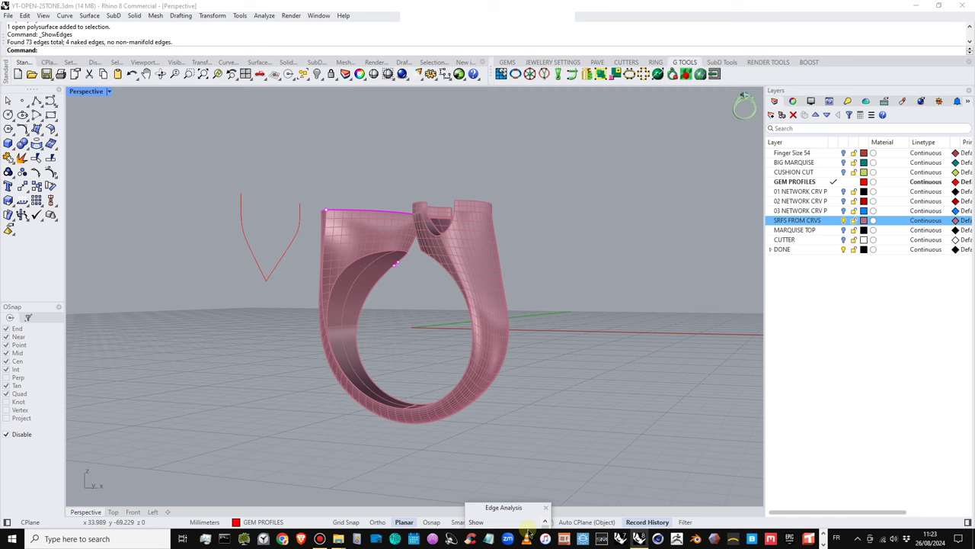
# Compare all edges with naked edges, then examine the short naked edge inside the marquise head up close
pyautogui.moveTo(515, 508); pyautogui.dragTo(175, 182)
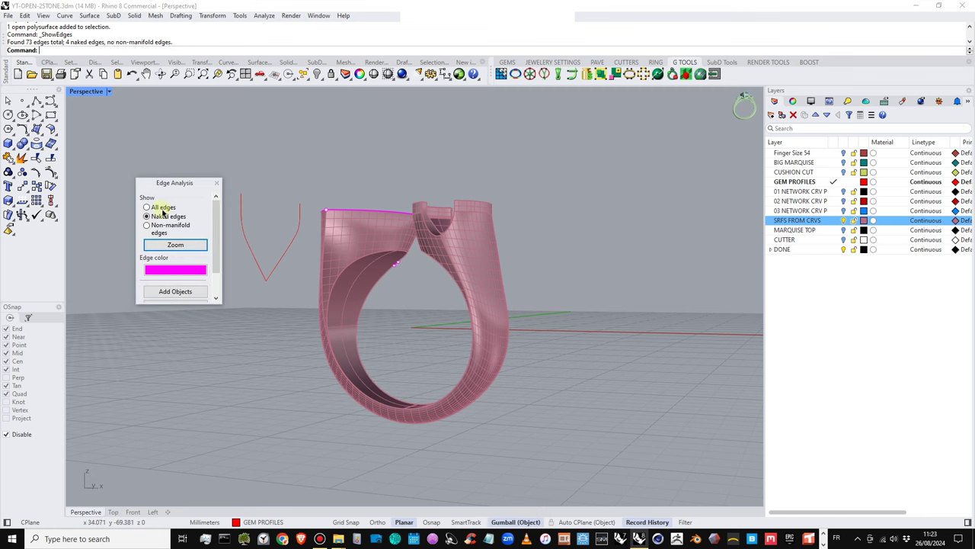
pyautogui.click(147, 208)
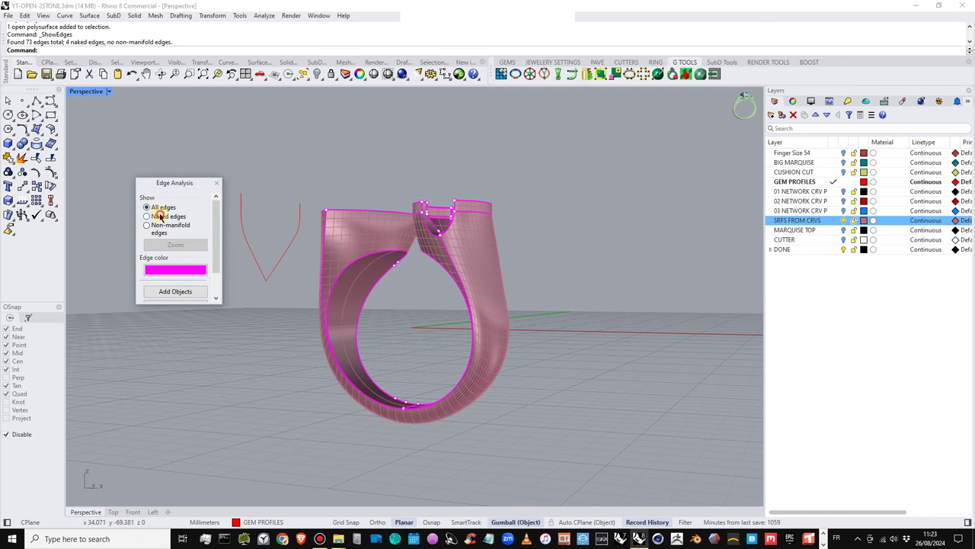
pyautogui.click(160, 216)
pyautogui.click(176, 245)
pyautogui.moveTo(392, 342); pyautogui.dragTo(496, 322, button='right')
pyautogui.scroll(-5, 444, 353)
pyautogui.scroll(9, 369, 371)
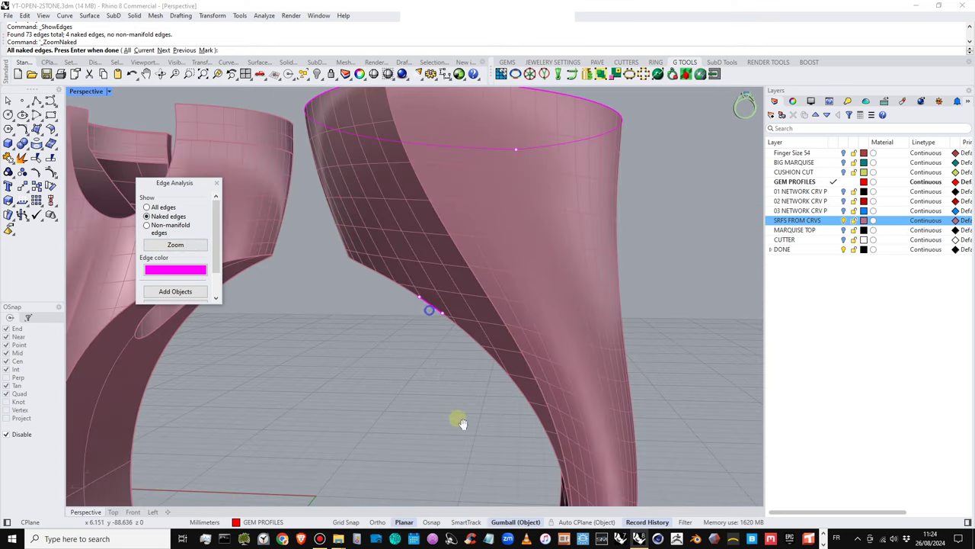
pyautogui.moveTo(412, 328); pyautogui.dragTo(528, 230, button='right')
pyautogui.moveTo(545, 372); pyautogui.dragTo(530, 330, button='right')
pyautogui.scroll(6, 523, 344)
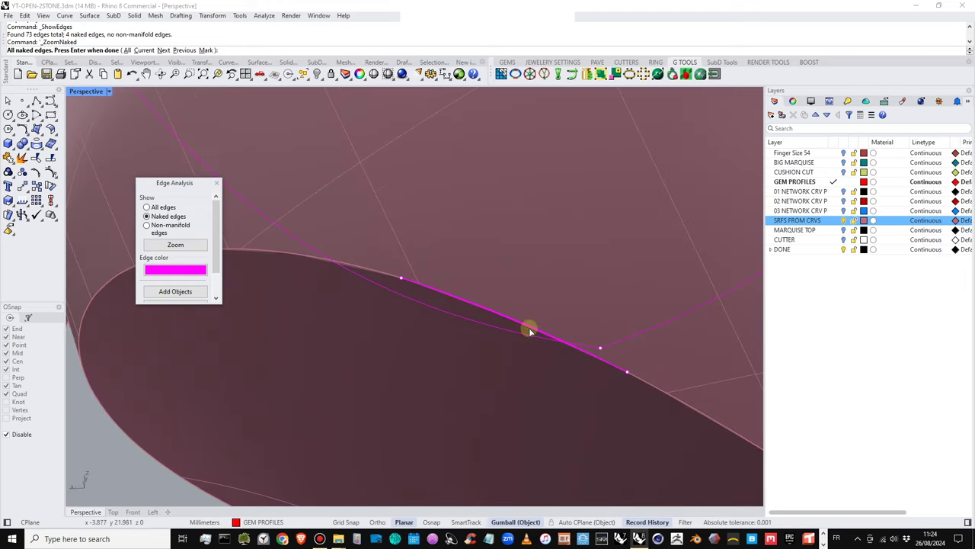
# Join the two naked edges inside the marquise head, accepting the required joining tolerance
pyautogui.click(265, 16)
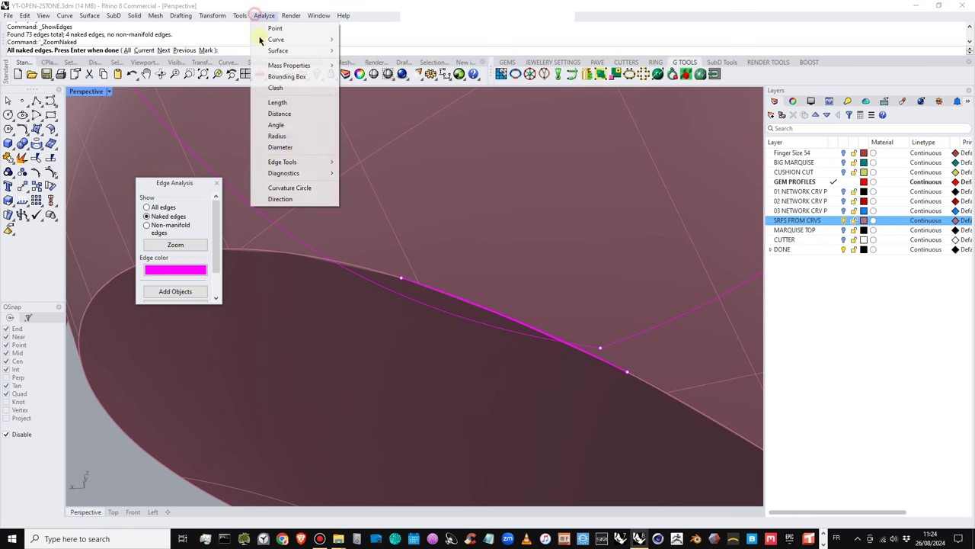
pyautogui.moveTo(283, 161)
pyautogui.click(387, 210)
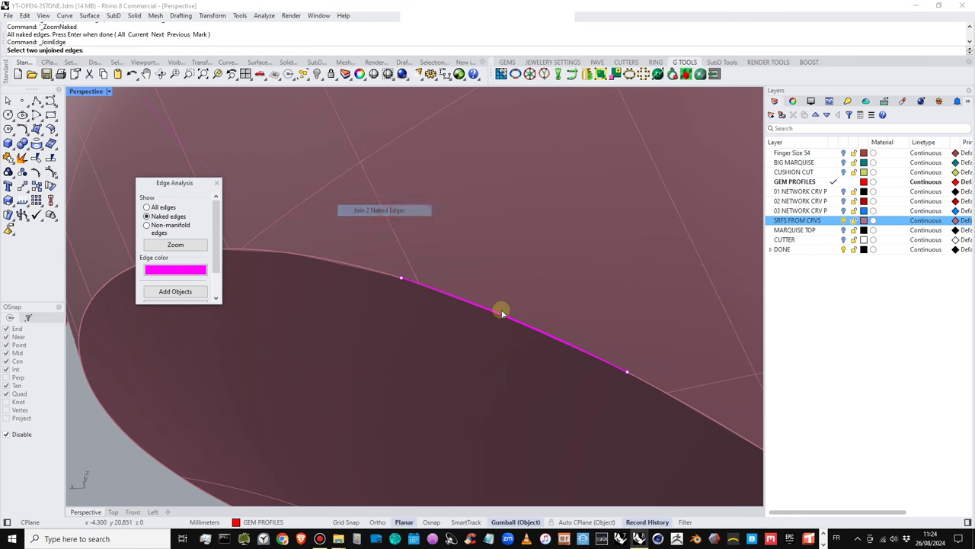
pyautogui.click(500, 319)
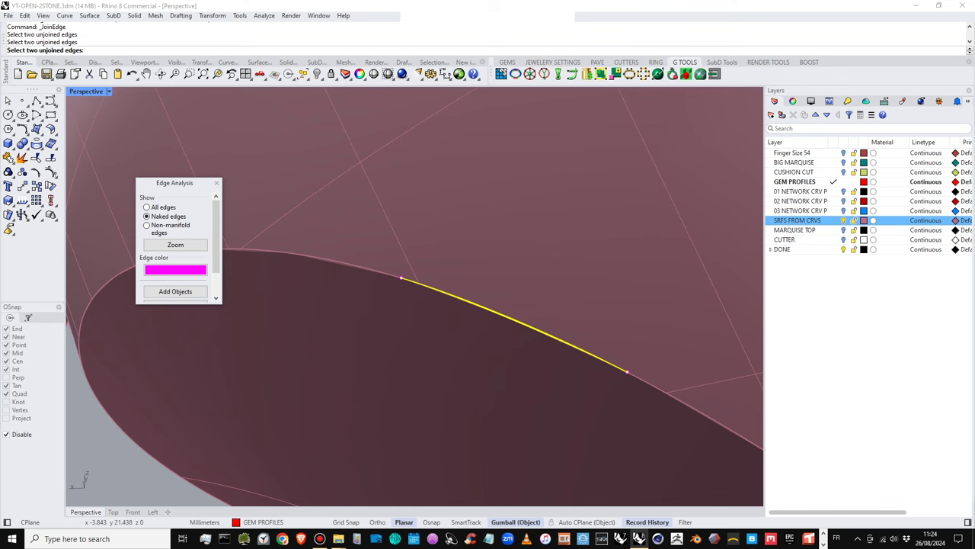
pyautogui.moveTo(392, 449); pyautogui.dragTo(391, 154)
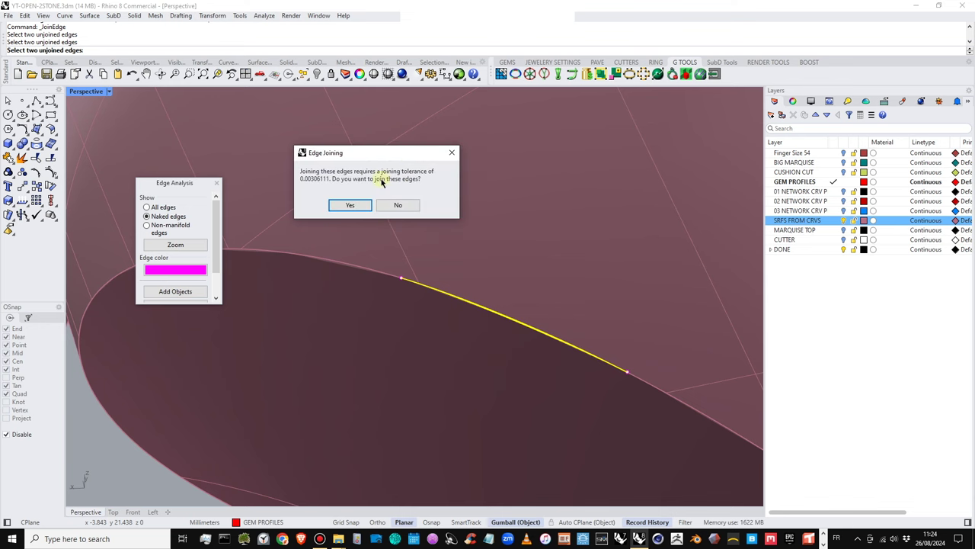
pyautogui.click(349, 205)
pyautogui.scroll(-5, 397, 259)
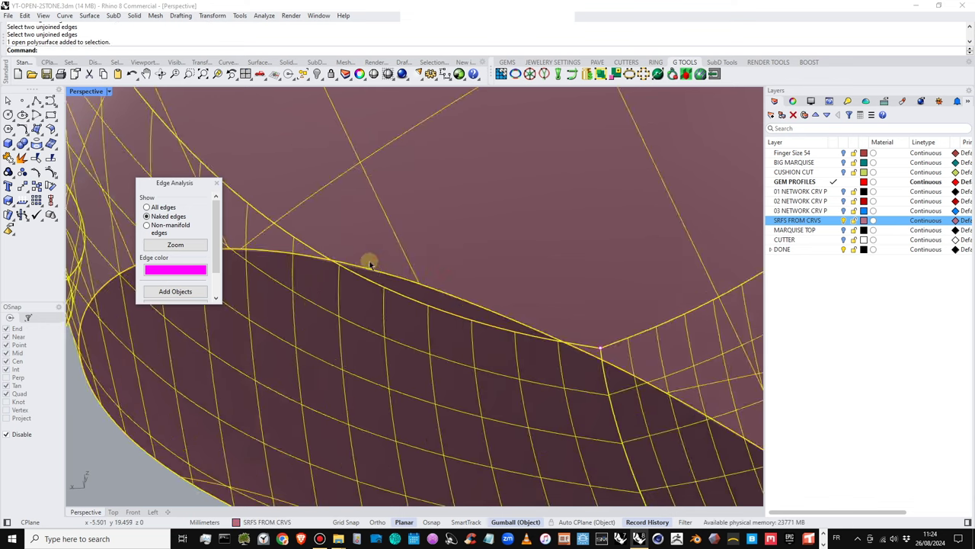
# Check the ring for remaining naked edges, then close the edge analysis and clear the selection
pyautogui.click(177, 245)
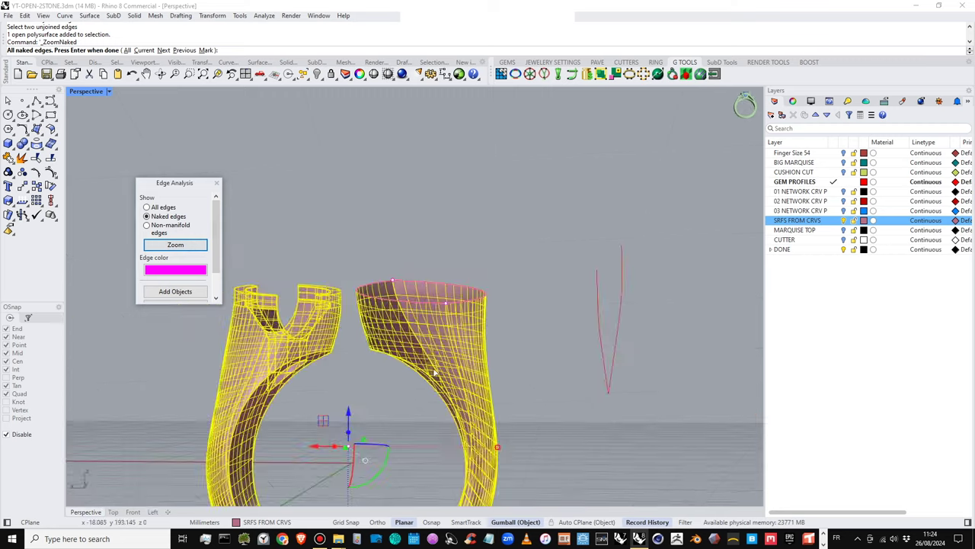
pyautogui.moveTo(551, 326)
pyautogui.mouseDown(button='right')
pyautogui.moveTo(549, 371)
pyautogui.moveTo(533, 373)
pyautogui.mouseUp(button='right')
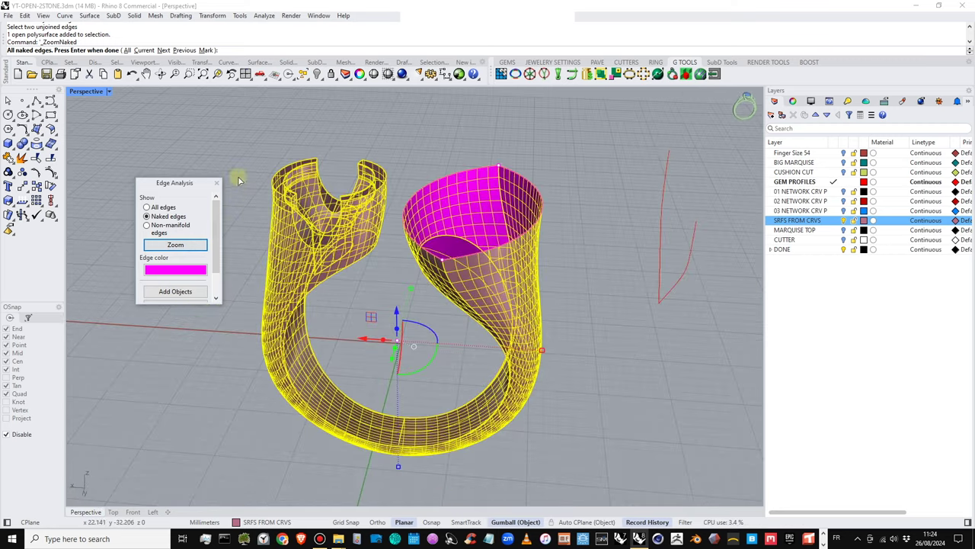
pyautogui.click(217, 183)
pyautogui.click(240, 148)
# Turn on the MARQUISE TOP layer to show the rim over the open marquise head
pyautogui.moveTo(439, 276); pyautogui.dragTo(414, 242, button='right')
pyautogui.click(795, 229)
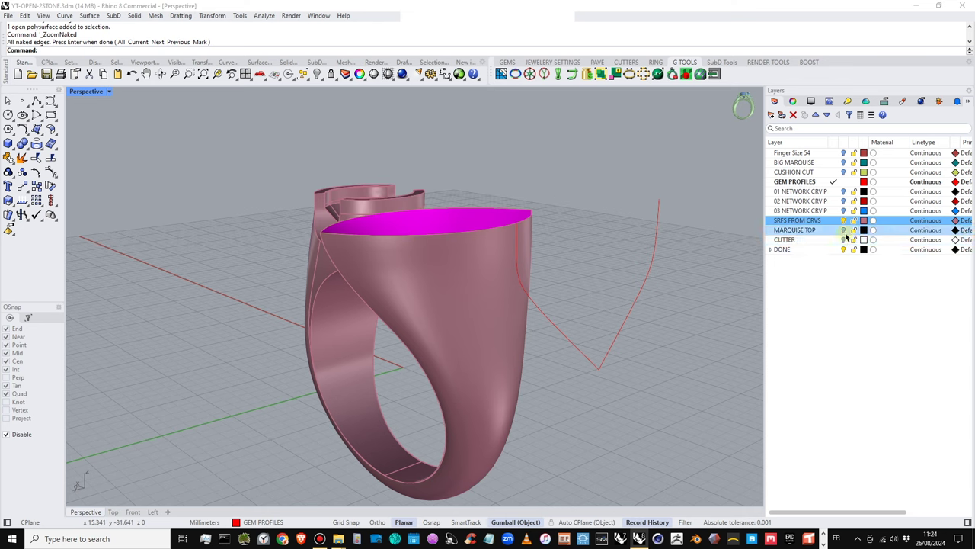
pyautogui.click(844, 229)
pyautogui.moveTo(739, 248); pyautogui.dragTo(470, 191, button='right')
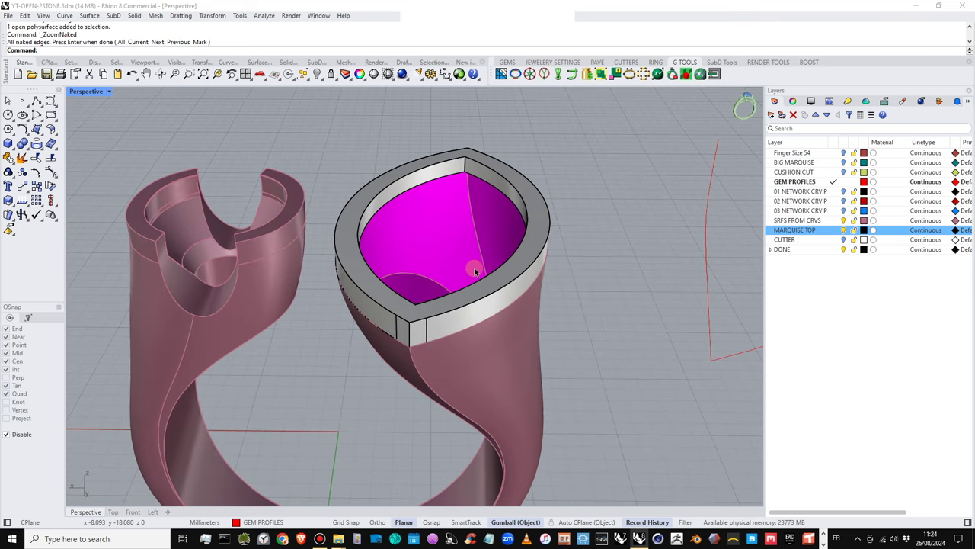
# Check the marquise rim's fit in the Front view and hide the SRFS FROM CRVS layer
pyautogui.doubleClick(90, 92)
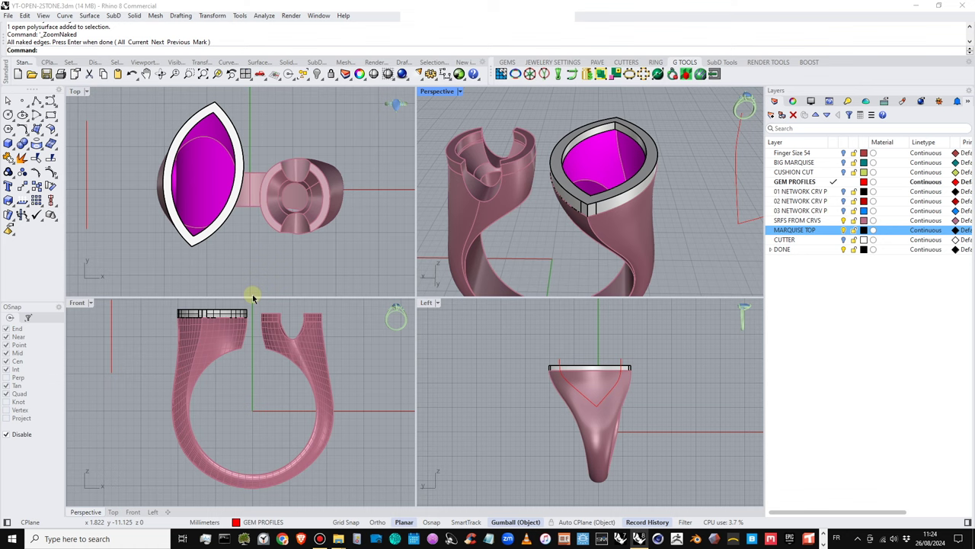
pyautogui.scroll(6, 213, 312)
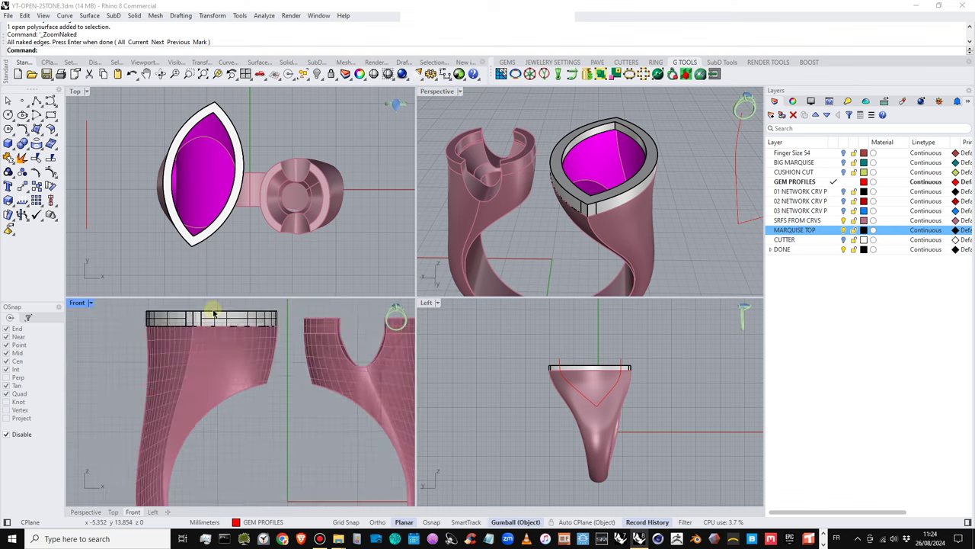
pyautogui.doubleClick(77, 303)
pyautogui.scroll(-2, 308, 288)
pyautogui.click(797, 220)
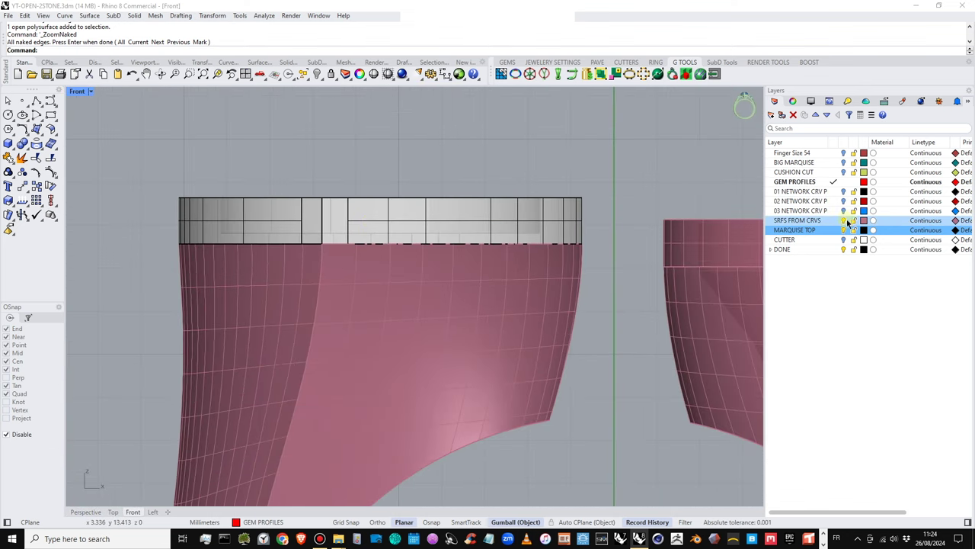
pyautogui.click(843, 220)
pyautogui.moveTo(406, 292); pyautogui.dragTo(406, 280, button='right')
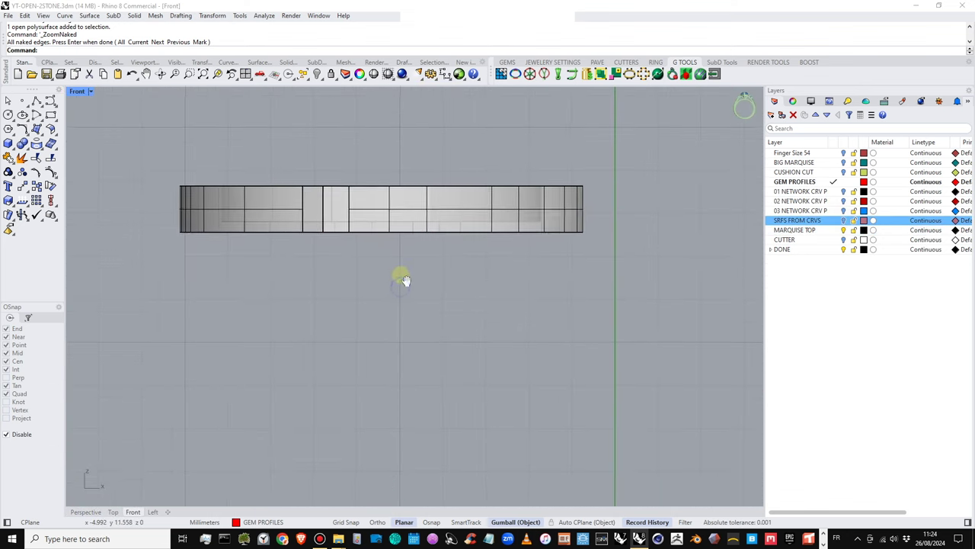
# Move the two inner lower edges of the marquise rim straight down to the level of its outer bottom edge
pyautogui.doubleClick(81, 90)
pyautogui.moveTo(655, 205); pyautogui.dragTo(616, 224, button='right')
pyautogui.scroll(6, 628, 137)
pyautogui.keyDown('shift'); pyautogui.moveTo(616, 224); pyautogui.dragTo(602, 181, button='right'); pyautogui.keyUp('shift')
pyautogui.click(602, 182)
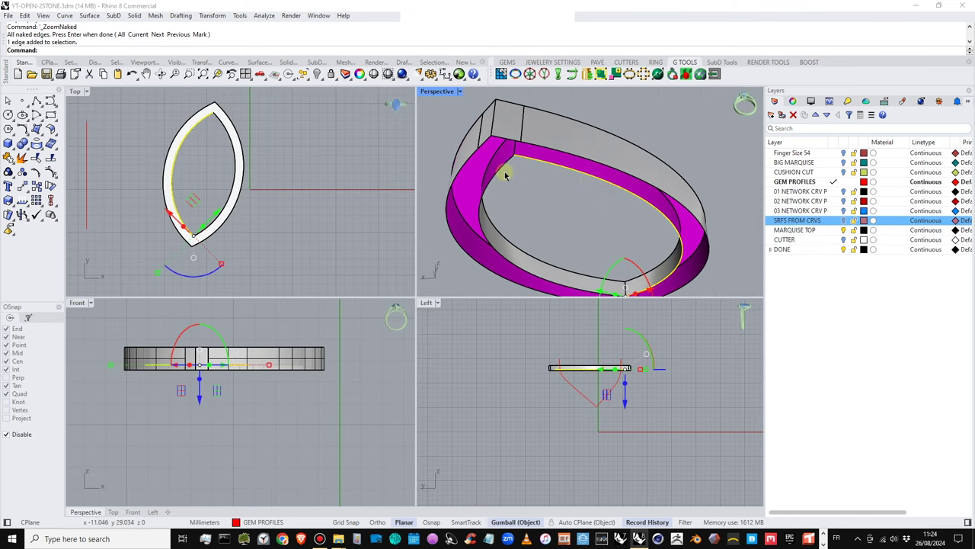
pyautogui.click(503, 169)
pyautogui.scroll(5, 613, 272)
pyautogui.scroll(-6, 614, 272)
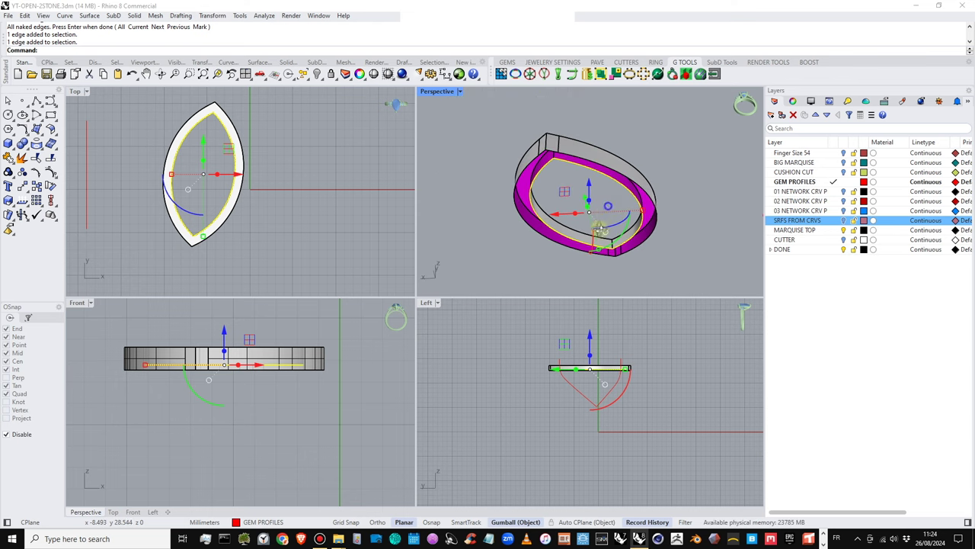
pyautogui.scroll(4, 213, 381)
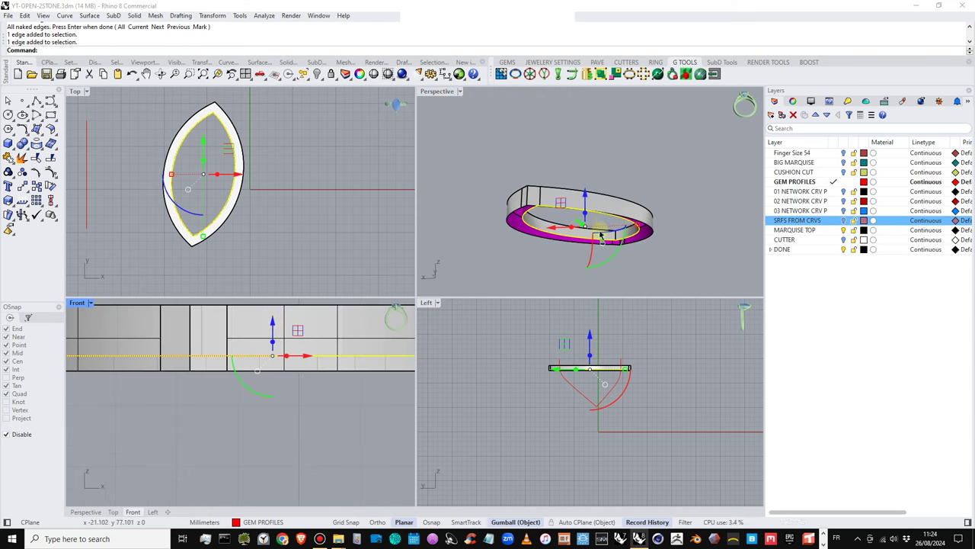
pyautogui.moveTo(602, 236); pyautogui.dragTo(598, 244, button='right')
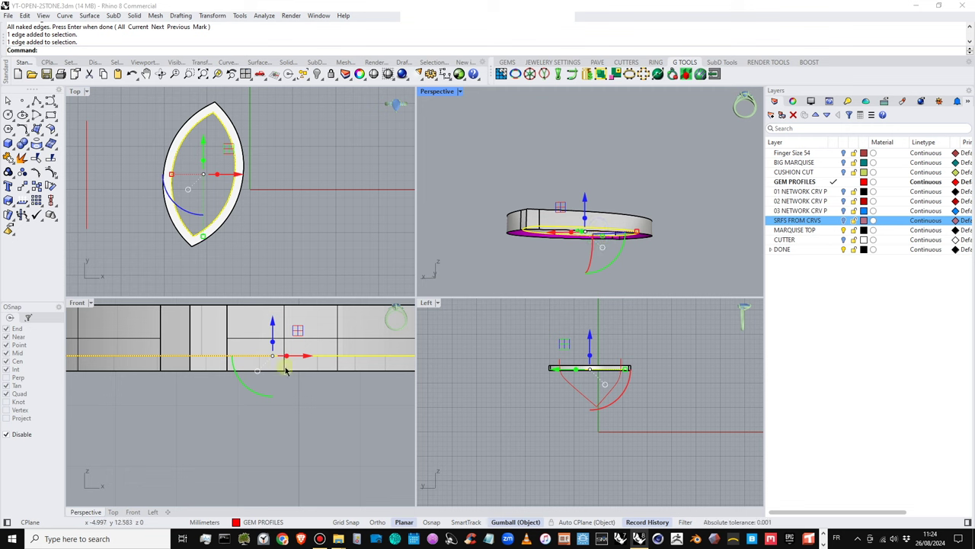
pyautogui.moveTo(680, 215); pyautogui.dragTo(624, 251, button='right')
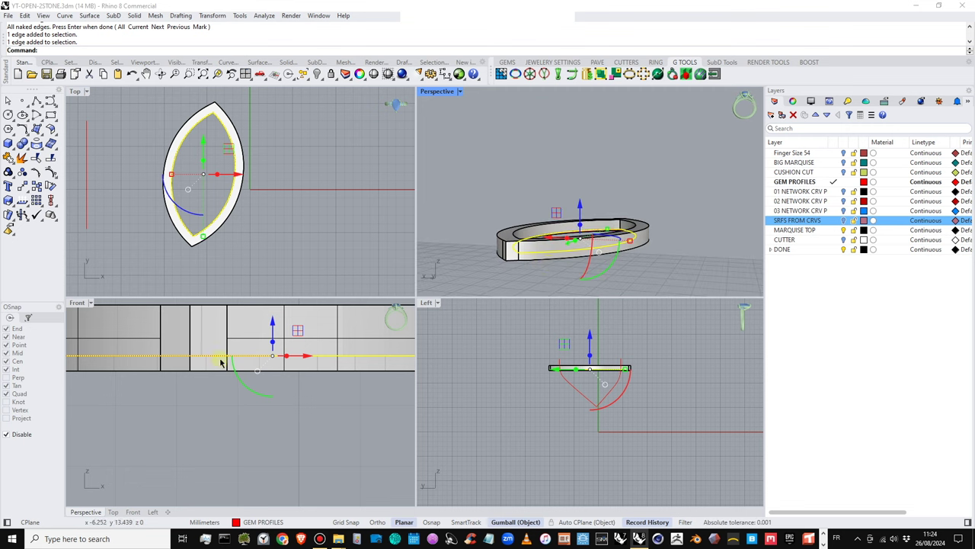
pyautogui.moveTo(220, 363); pyautogui.dragTo(213, 365, button='right')
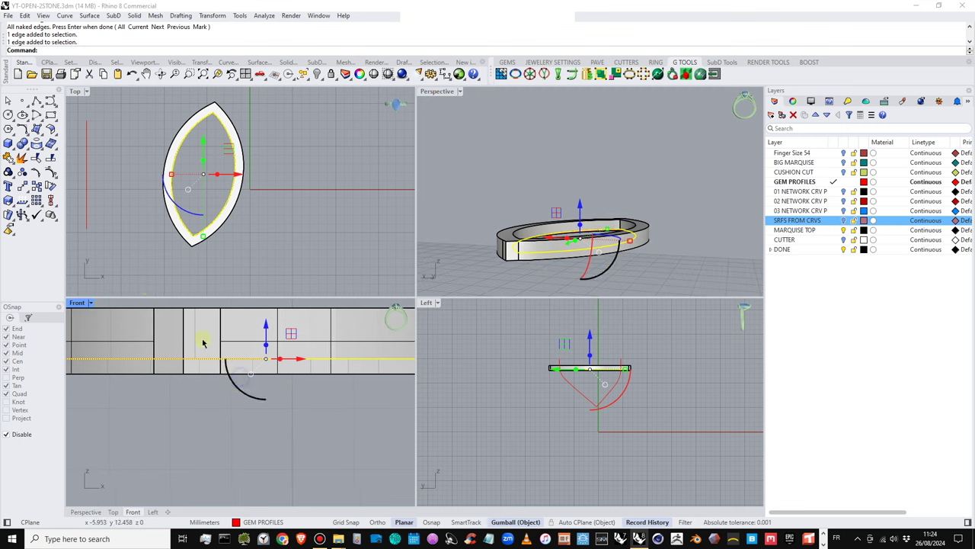
pyautogui.click(24, 187)
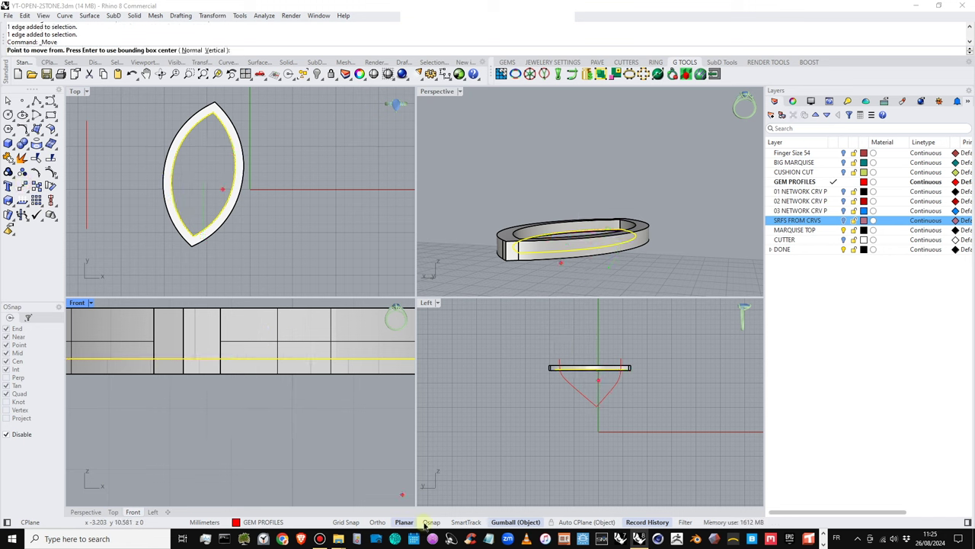
pyautogui.scroll(5, 496, 255)
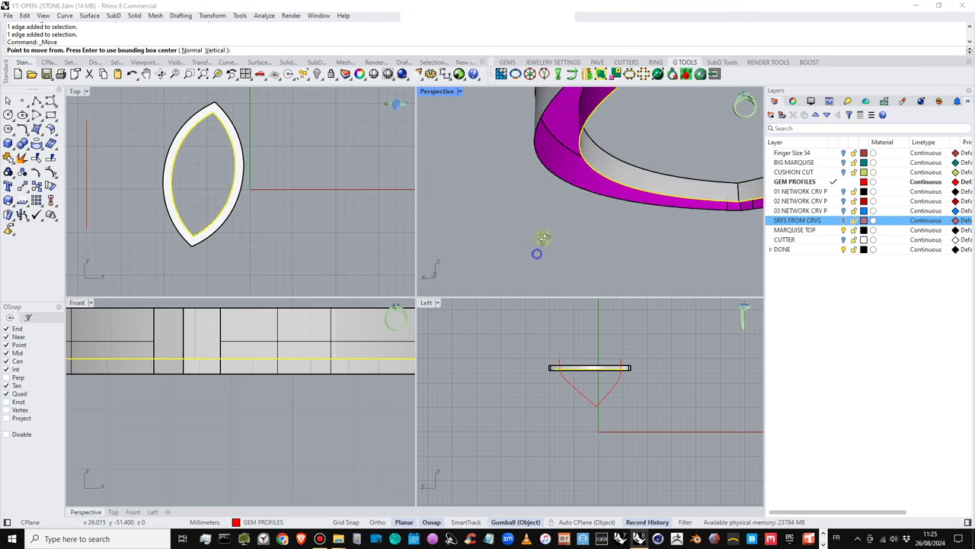
pyautogui.click(564, 175)
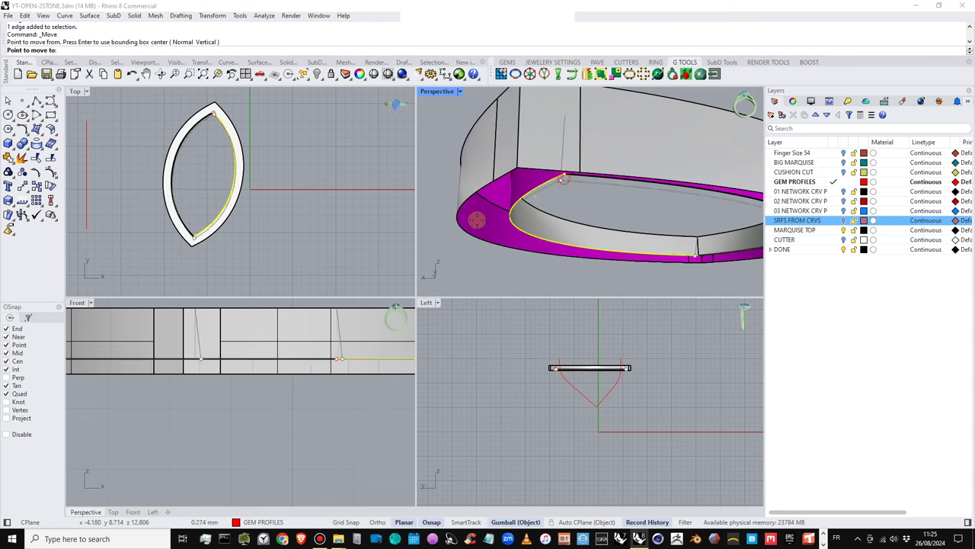
pyautogui.scroll(-2, 225, 394)
pyautogui.press('shift')
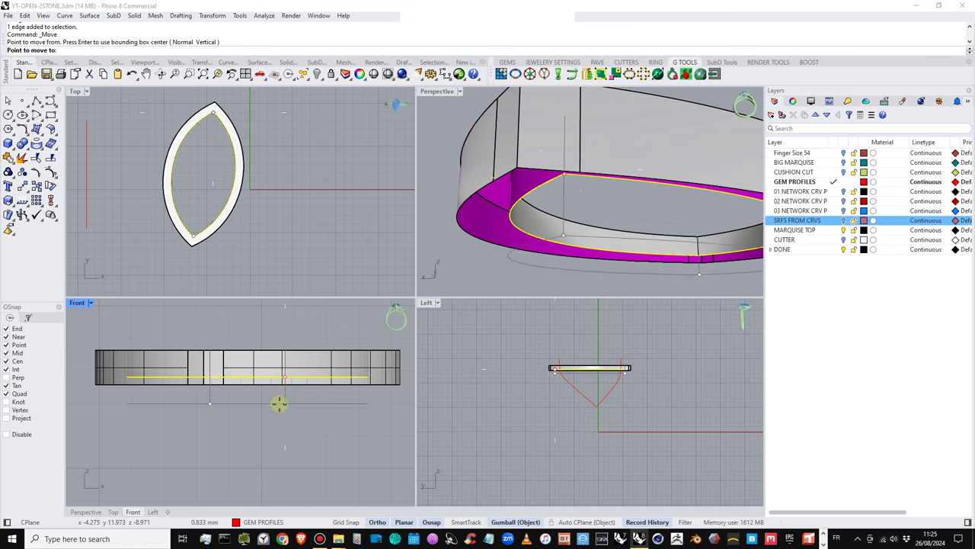
pyautogui.scroll(1, 283, 395)
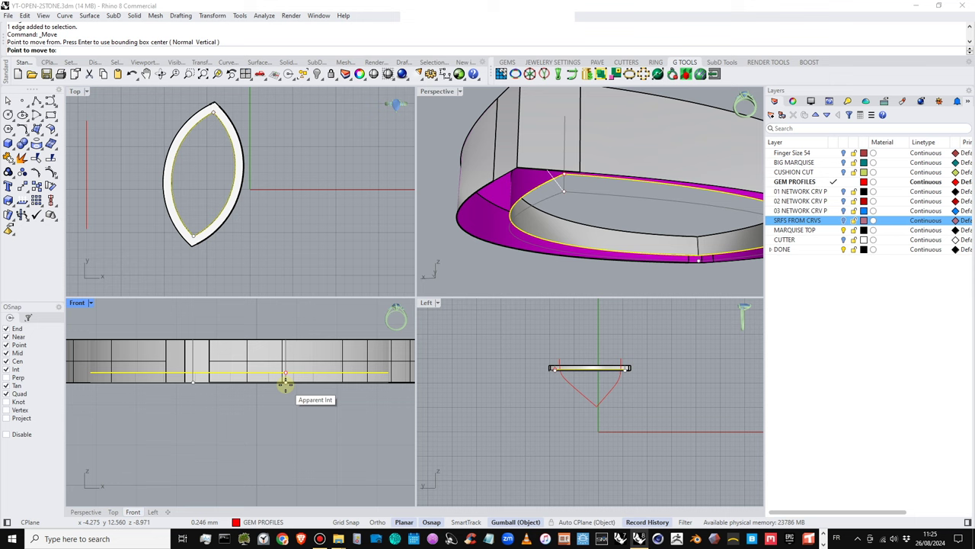
pyautogui.scroll(6, 286, 383)
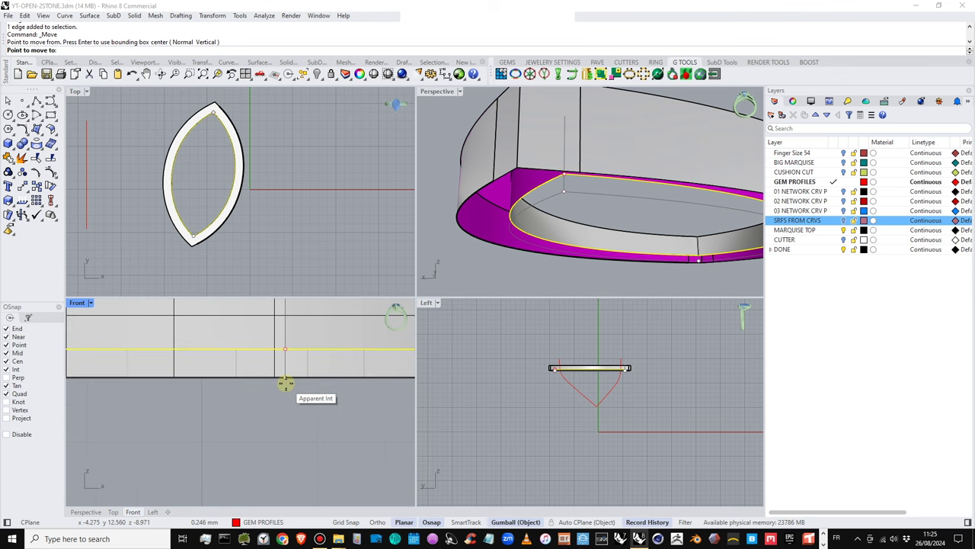
pyautogui.click(285, 382)
pyautogui.click(292, 425)
# Join all surfaces of the marquise rim into one polysurface and cap its open underside
pyautogui.scroll(-5, 634, 200)
pyautogui.moveTo(634, 201); pyautogui.dragTo(730, 149, button='right')
pyautogui.click(619, 177)
pyautogui.scroll(-3, 661, 160)
pyautogui.moveTo(735, 156); pyautogui.dragTo(487, 255)
pyautogui.click(8, 157)
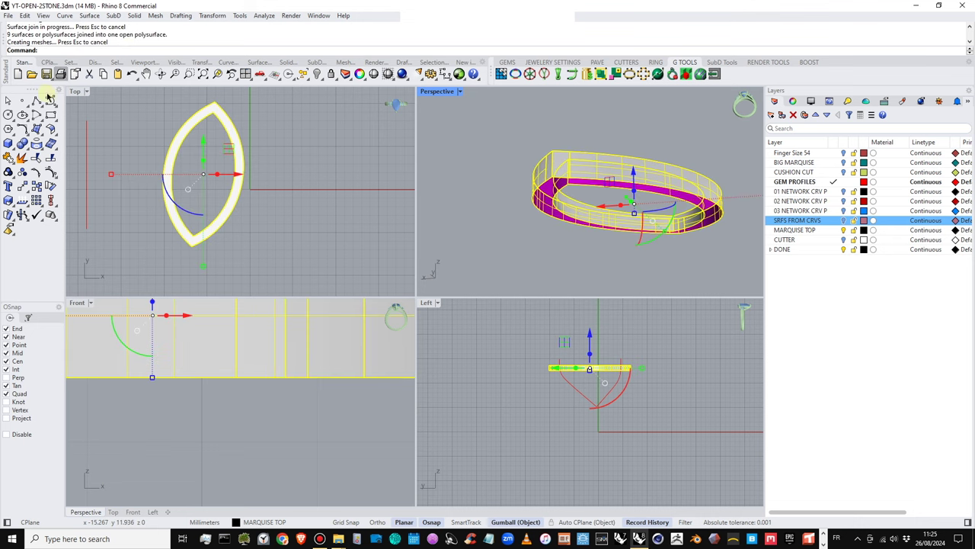
pyautogui.click(23, 143)
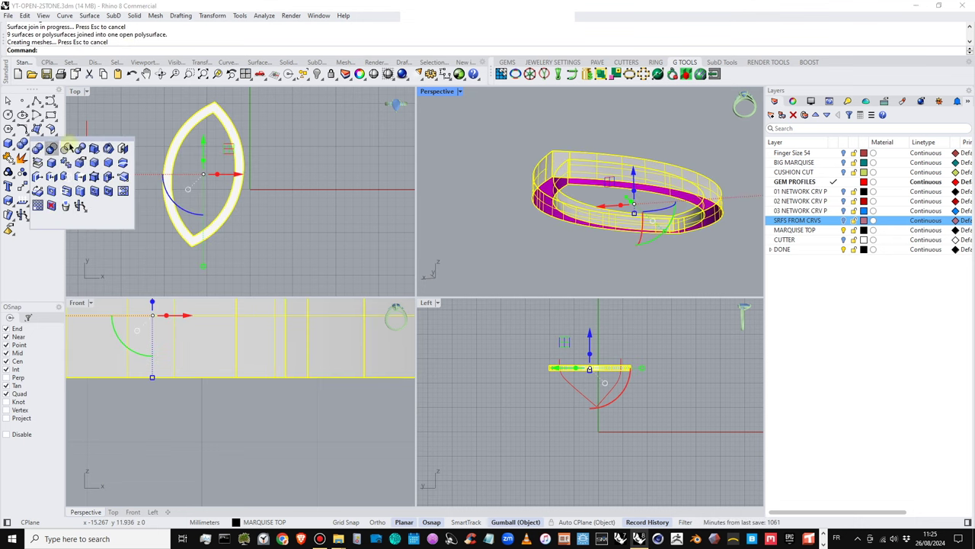
pyautogui.click(123, 150)
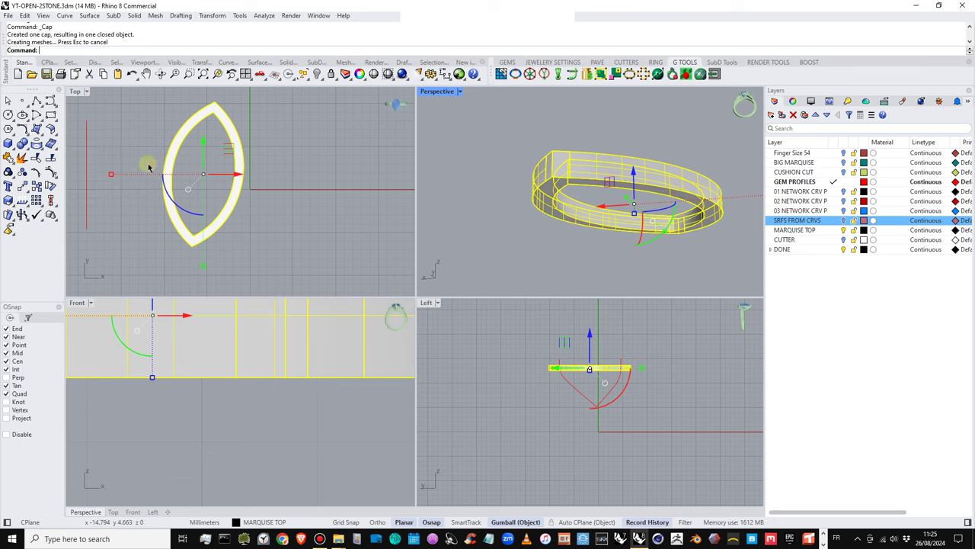
pyautogui.click(610, 255)
pyautogui.moveTo(668, 231); pyautogui.dragTo(616, 259, button='right')
# In the Top view, draw a slanted straight line about 7 mm long across the rim's left side near the upper tip
pyautogui.click(265, 386)
pyautogui.scroll(-4, 265, 386)
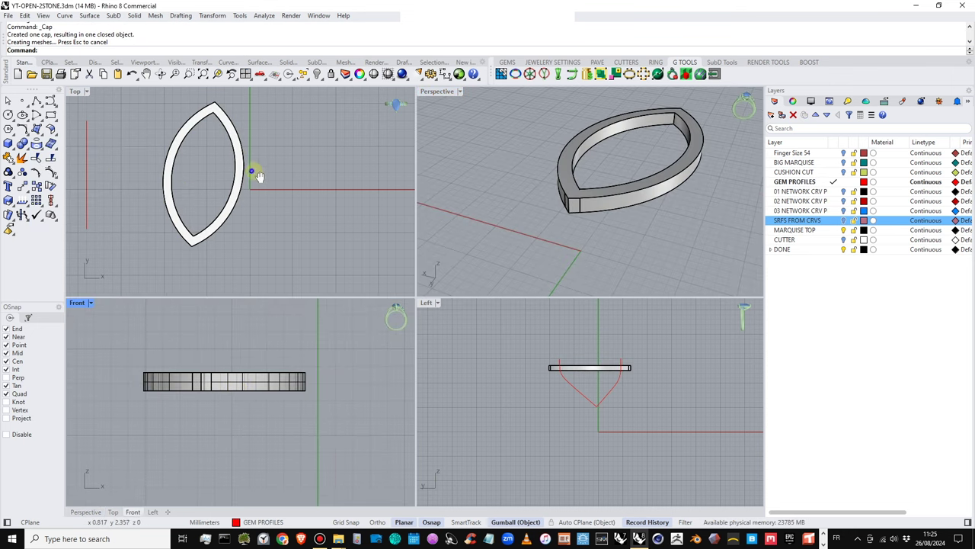
pyautogui.moveTo(255, 174); pyautogui.dragTo(291, 180, button='right')
pyautogui.doubleClick(73, 91)
pyautogui.moveTo(379, 178); pyautogui.dragTo(337, 183, button='right')
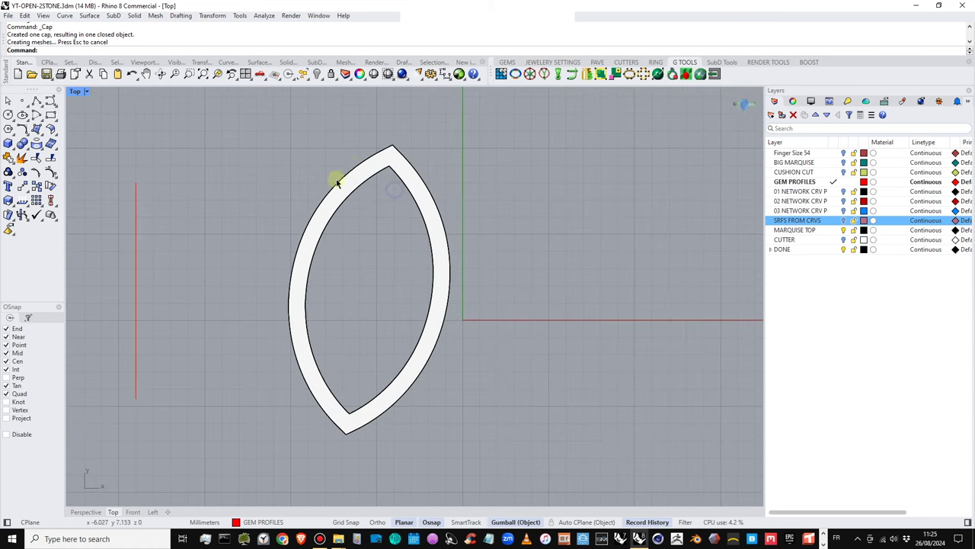
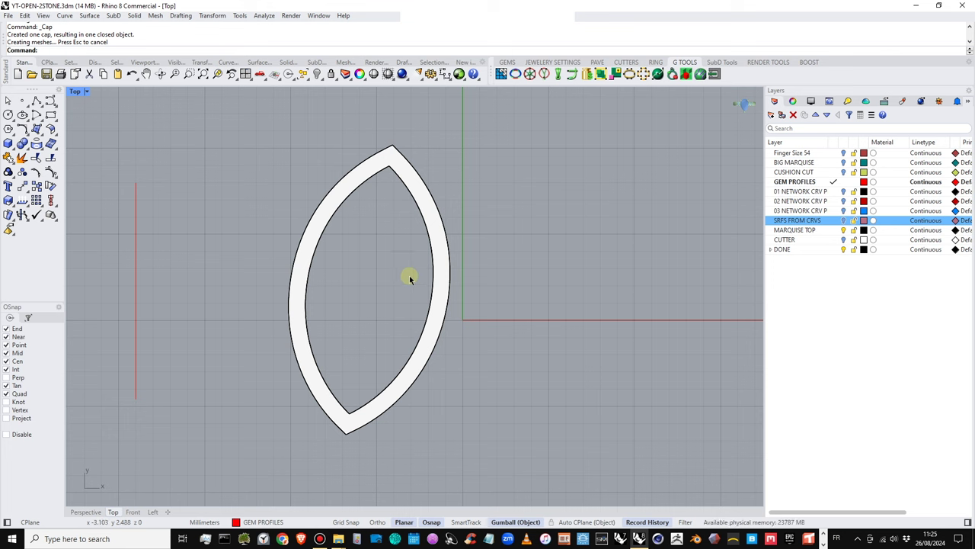
pyautogui.click(40, 104)
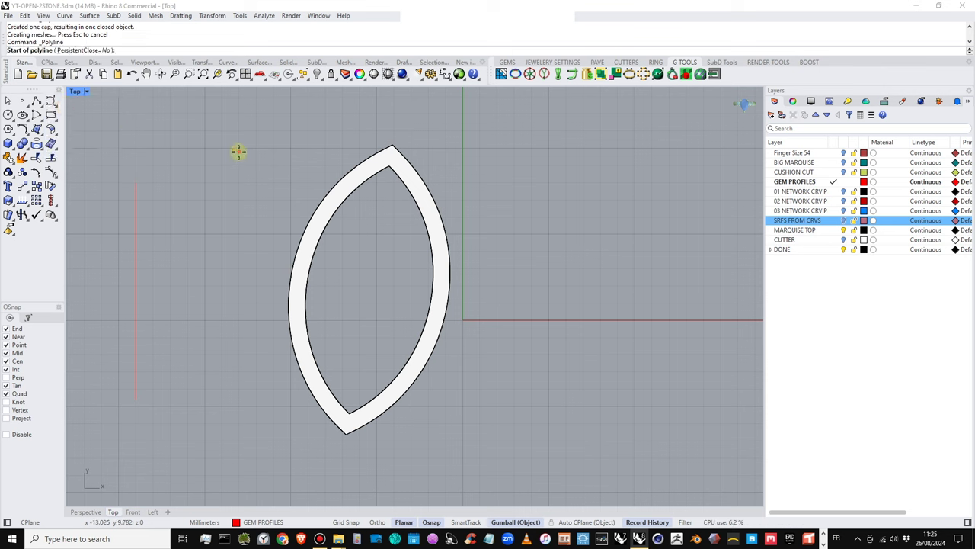
pyautogui.click(307, 131)
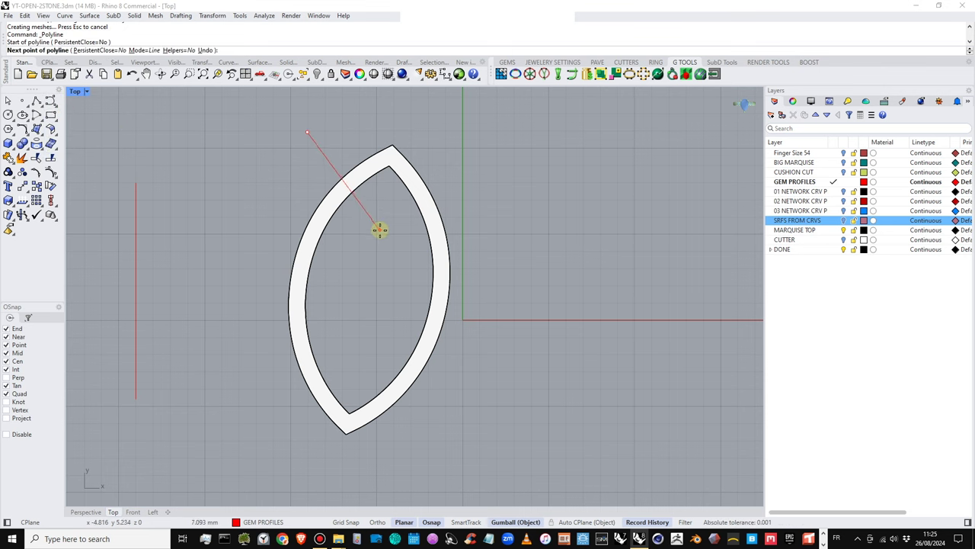
pyautogui.click(380, 230)
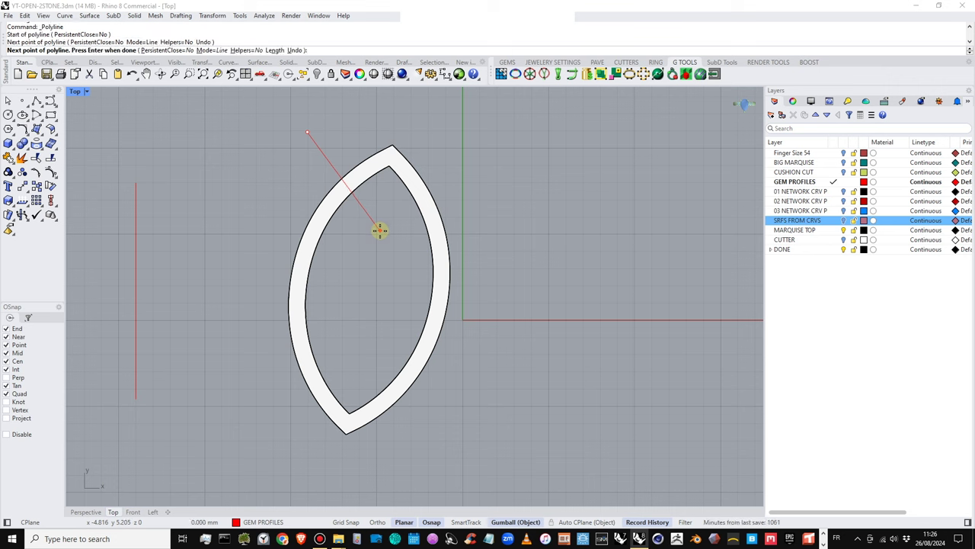
pyautogui.press('Return')
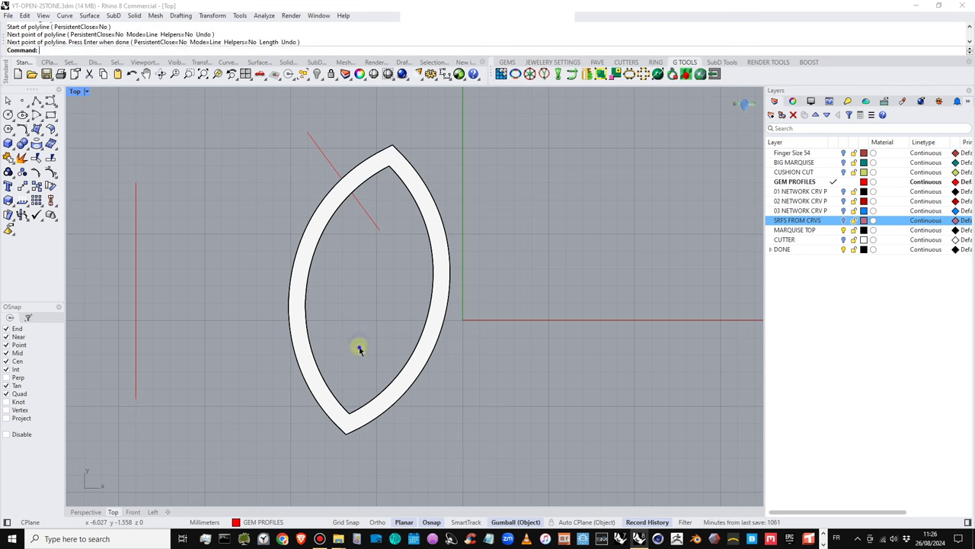
# Draw a second slanted line about 6 mm long across the rim's left side near the lower tip
pyautogui.press('Return')
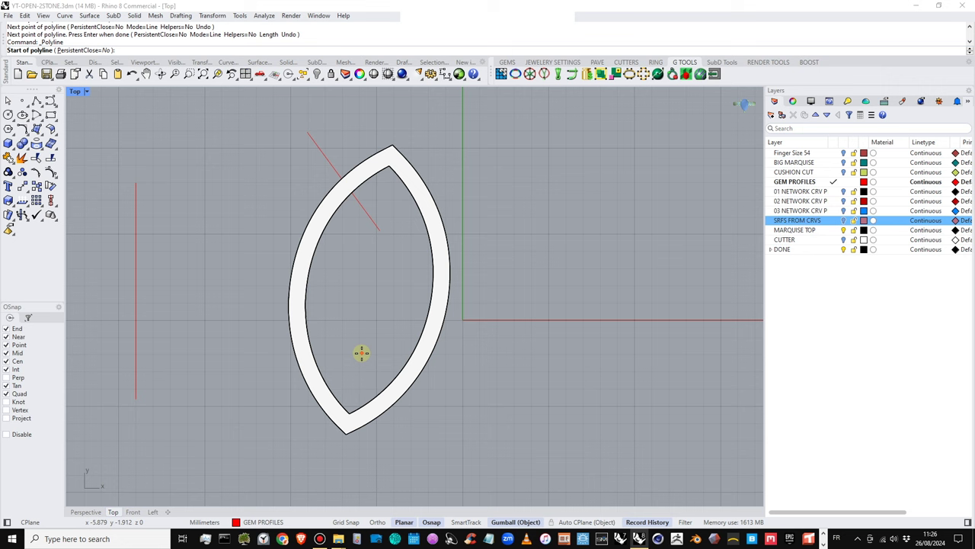
pyautogui.click(362, 353)
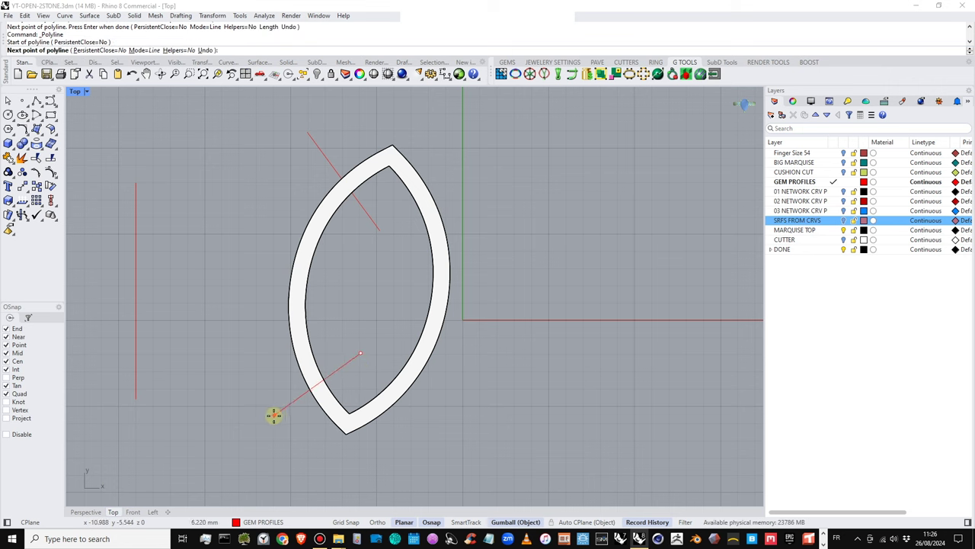
pyautogui.click(266, 410)
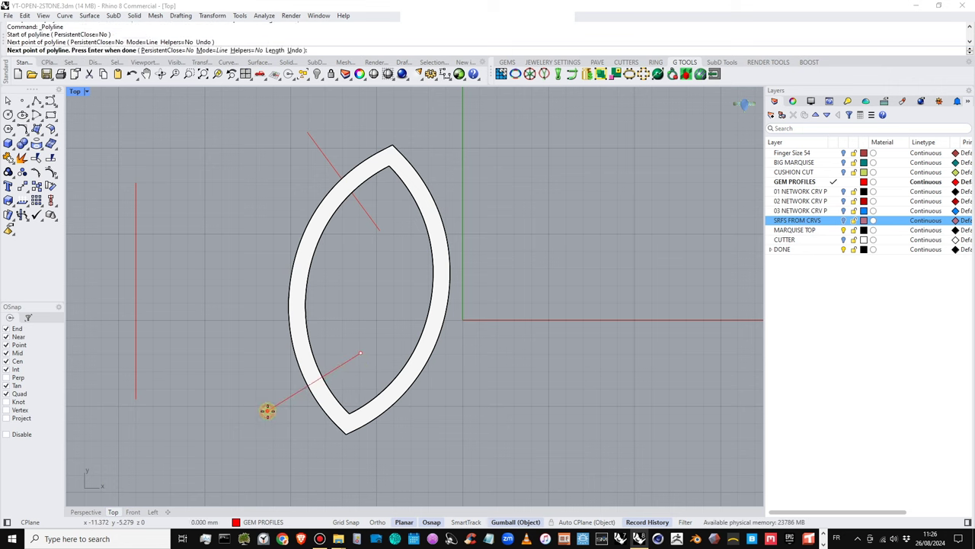
pyautogui.press('Return')
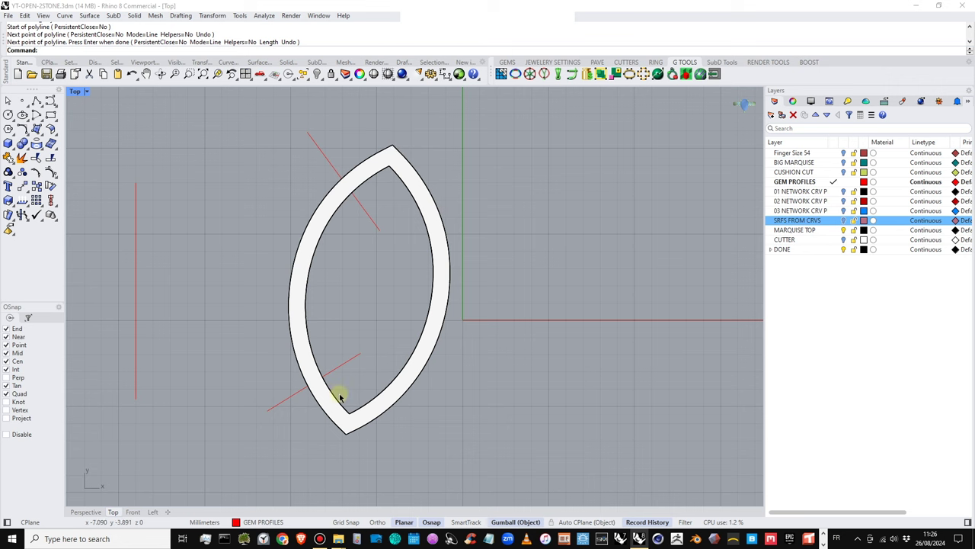
# Mirror both lines across the marquise's long axis from its upper tip to its lower tip, keeping the originals
pyautogui.click(41, 108)
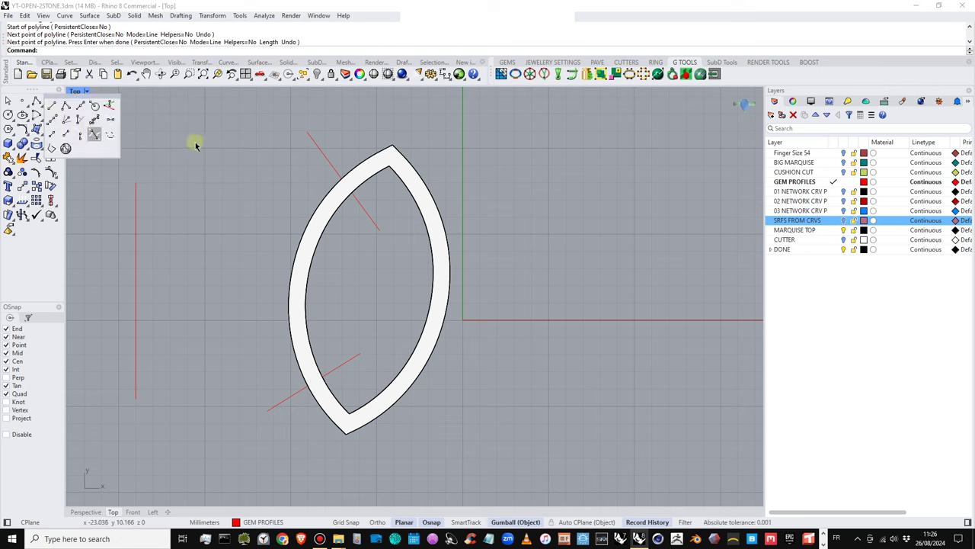
pyautogui.click(312, 137)
pyautogui.keyDown('shift'); pyautogui.click(274, 405); pyautogui.keyUp('shift')
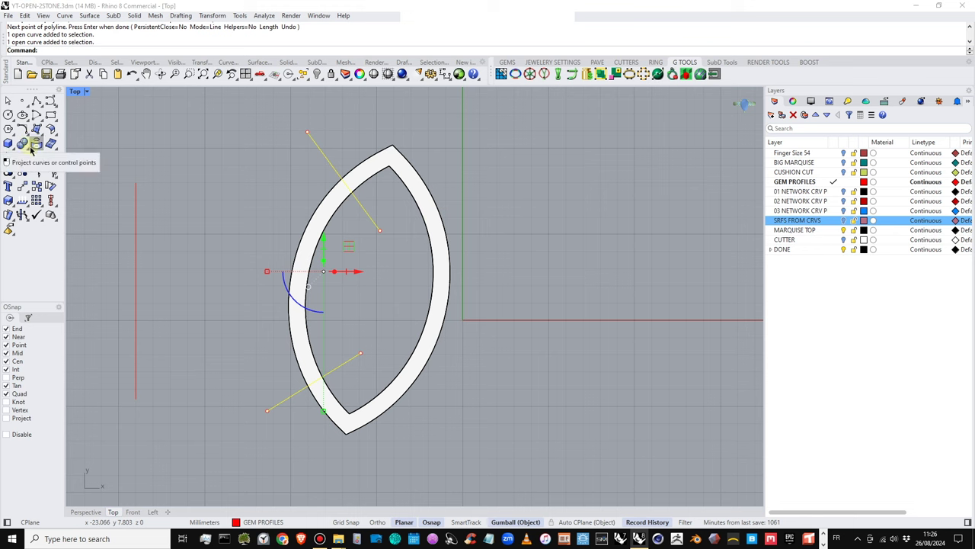
pyautogui.click(51, 191)
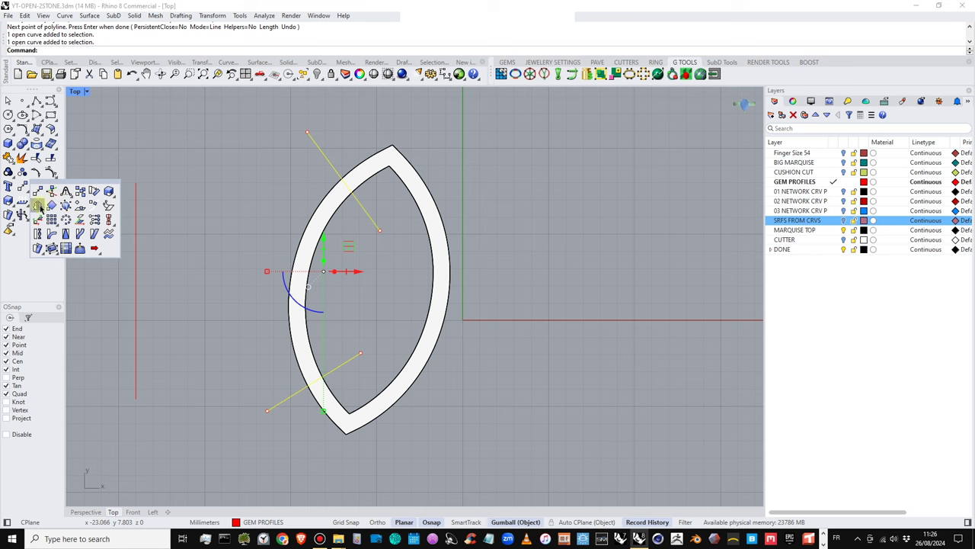
pyautogui.click(38, 207)
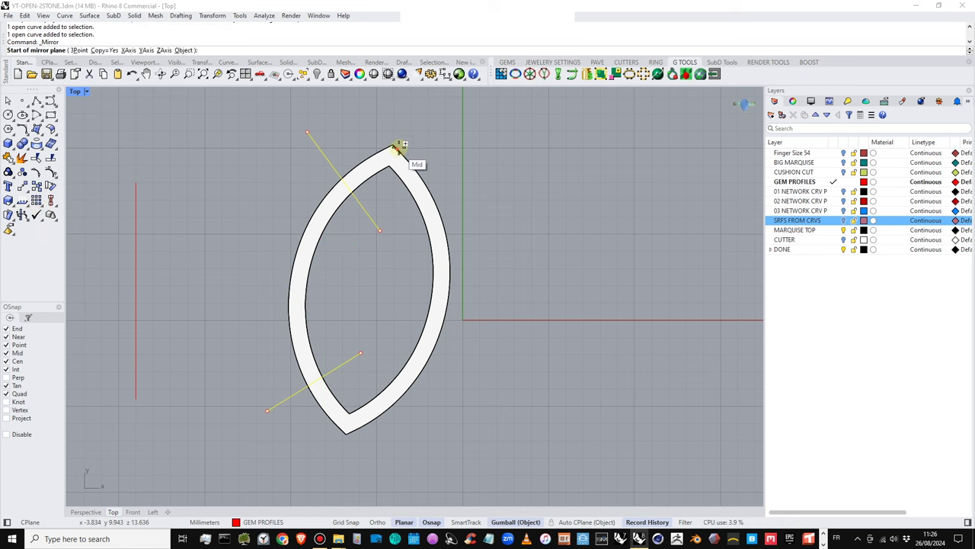
pyautogui.click(394, 145)
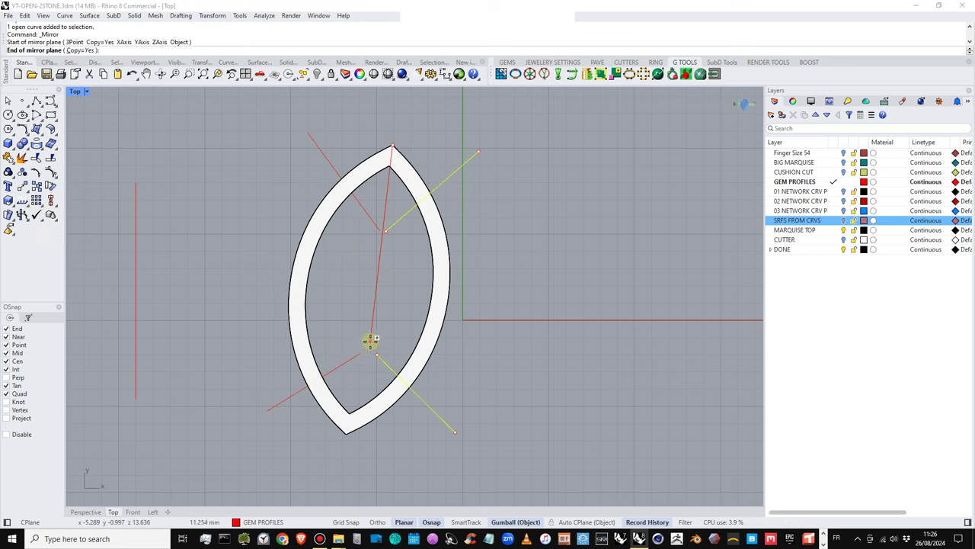
pyautogui.click(345, 434)
pyautogui.moveTo(503, 392); pyautogui.dragTo(497, 379, button='right')
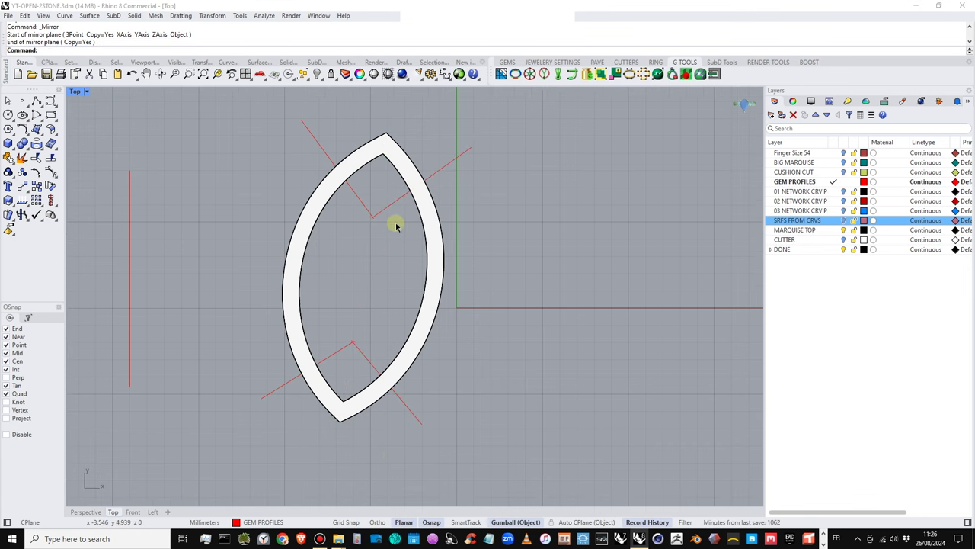
# Extrude the four lines vertically into surfaces that pass fully through the rim around both tips
pyautogui.moveTo(385, 204); pyautogui.dragTo(338, 362)
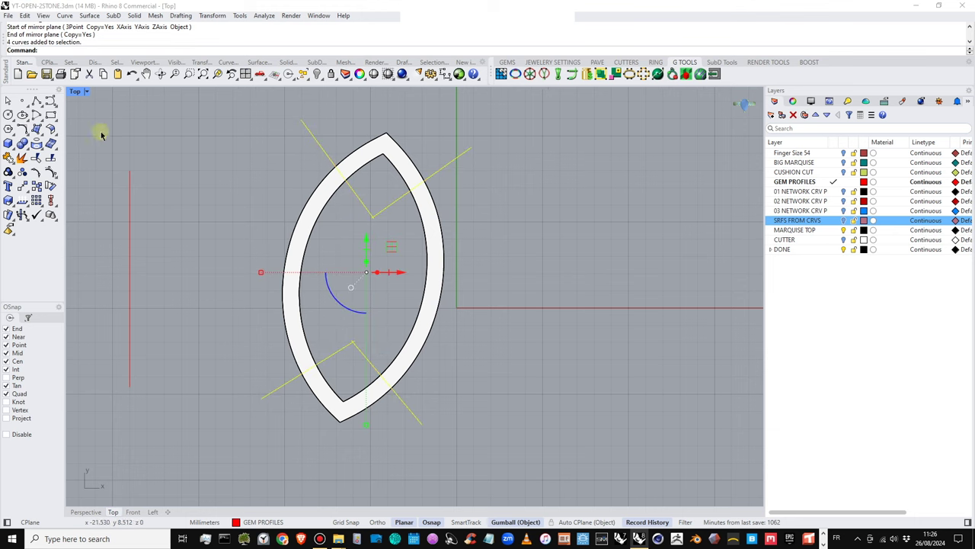
pyautogui.doubleClick(77, 96)
pyautogui.moveTo(558, 221); pyautogui.dragTo(596, 272, button='right')
pyautogui.moveTo(589, 273); pyautogui.dragTo(621, 196)
pyautogui.moveTo(621, 197); pyautogui.dragTo(588, 217, button='right')
pyautogui.doubleClick(449, 92)
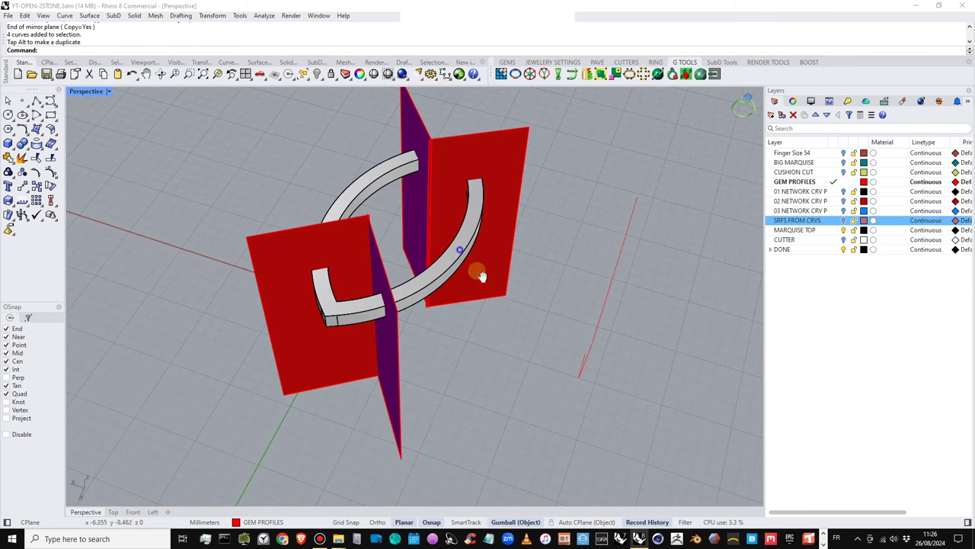
# Flip the direction of one mismatched cutting surface at each of the marquise rim's two tips
pyautogui.moveTo(475, 272); pyautogui.dragTo(480, 288, button='right')
pyautogui.click(411, 307)
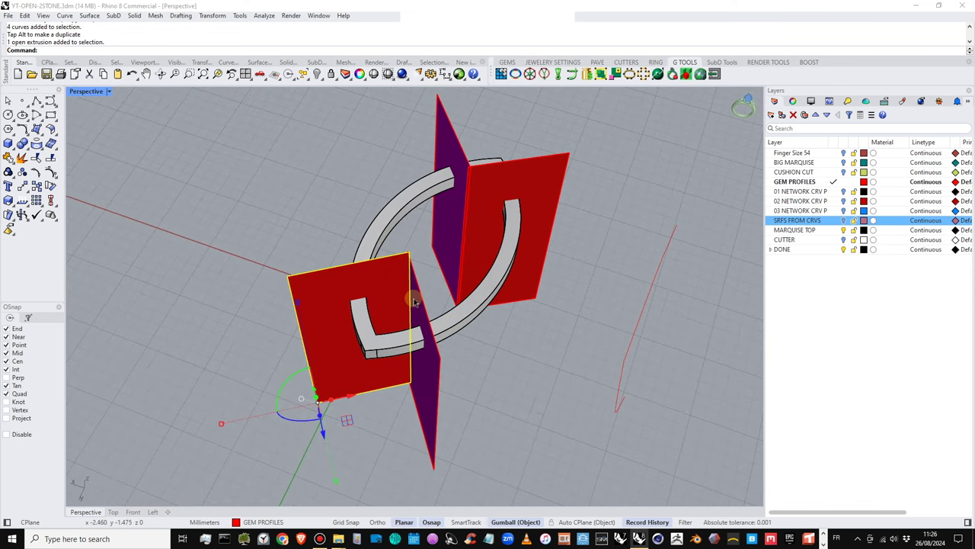
pyautogui.click(432, 397)
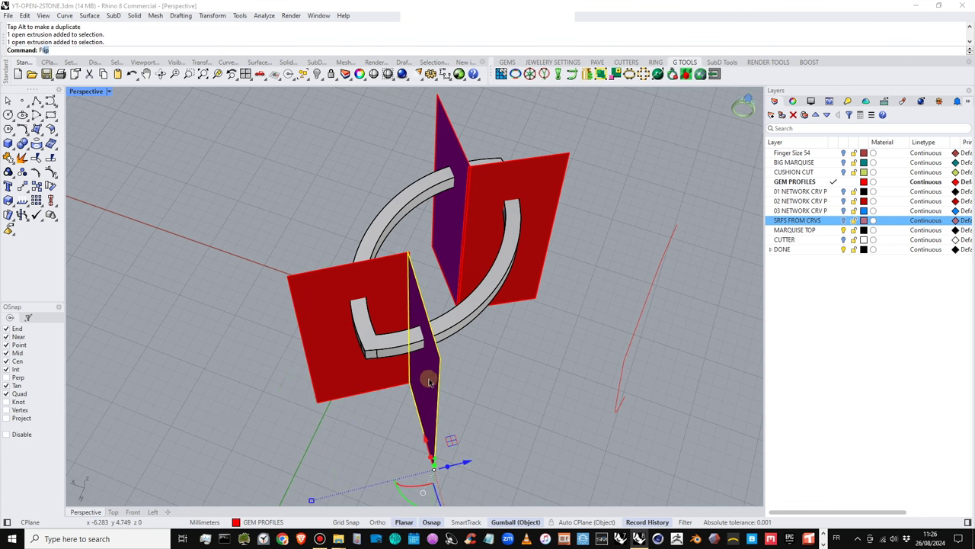
pyautogui.write('Flip')
pyautogui.press('Return')
pyautogui.click(497, 296)
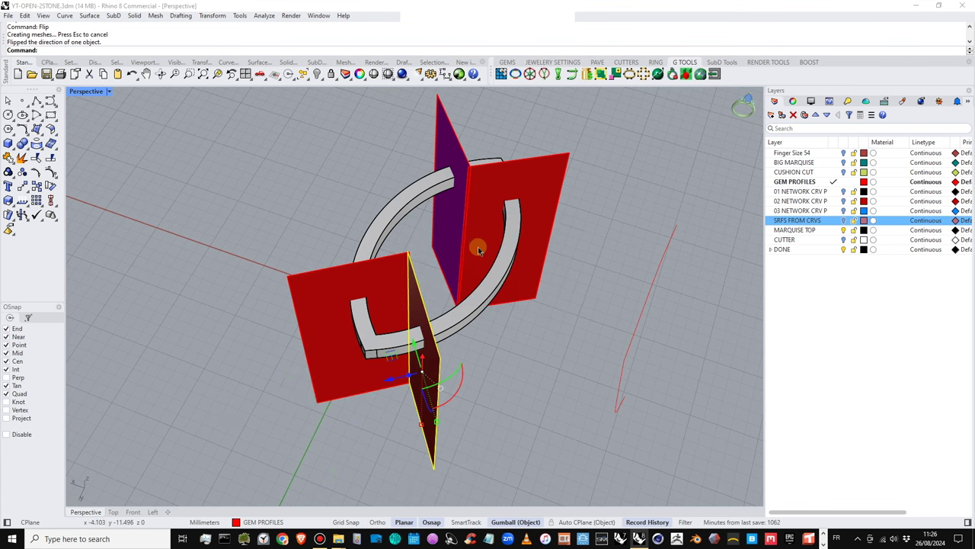
pyautogui.moveTo(469, 281); pyautogui.dragTo(480, 244, button='right')
pyautogui.click(498, 252)
pyautogui.rightClick(497, 249)
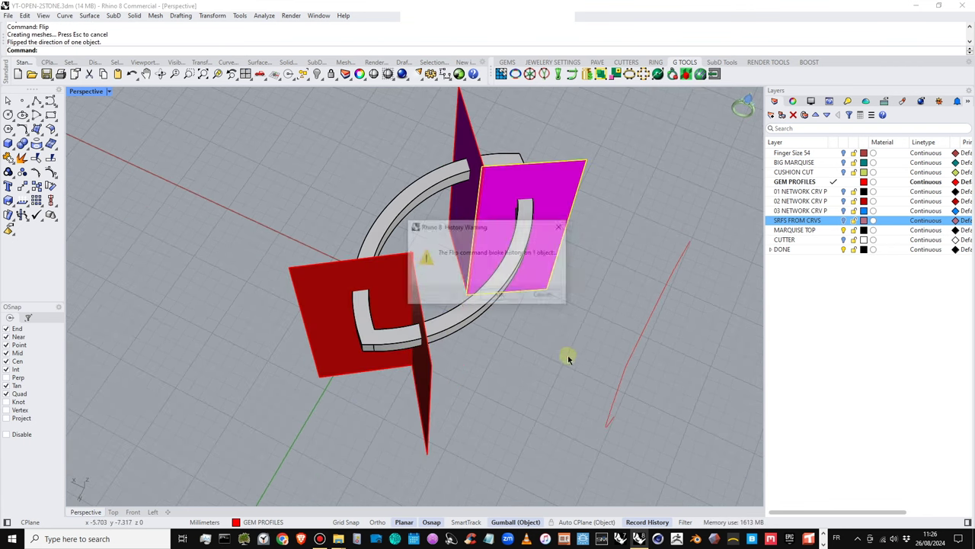
pyautogui.click(518, 297)
# Try to subtract one flipped and one unflipped cutting surface at opposite tips from the marquise rim with Boolean Difference
pyautogui.moveTo(527, 326); pyautogui.dragTo(483, 279, button='right')
pyautogui.moveTo(408, 197); pyautogui.dragTo(477, 180, button='right')
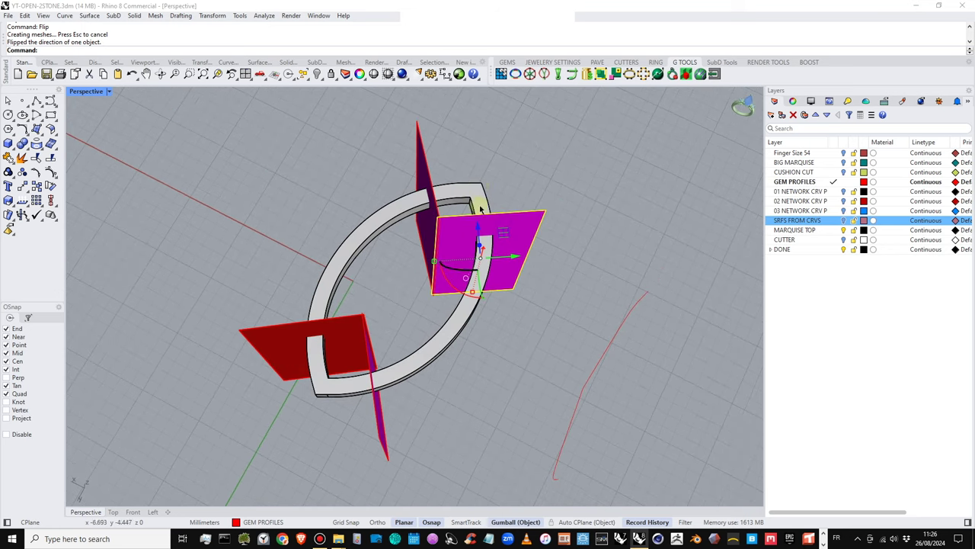
pyautogui.click(471, 201)
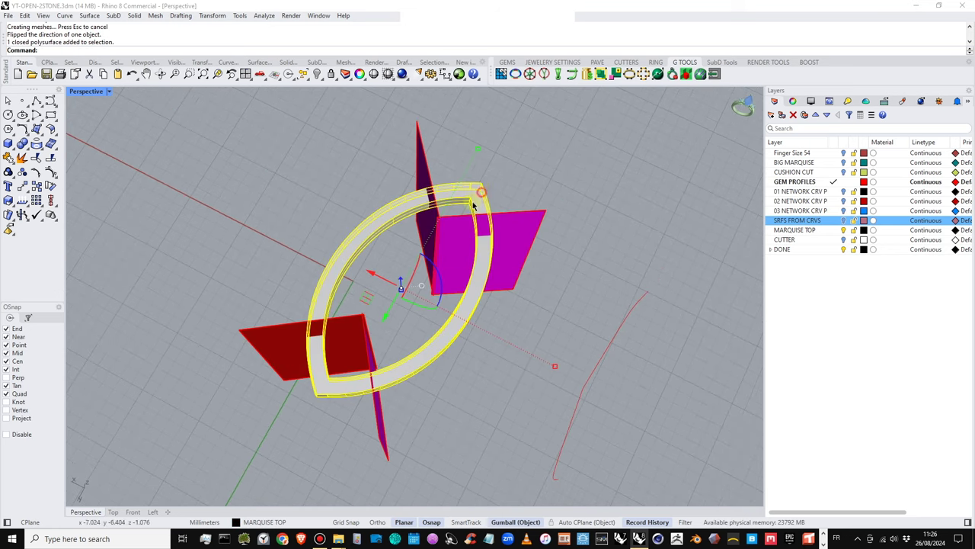
pyautogui.click(23, 147)
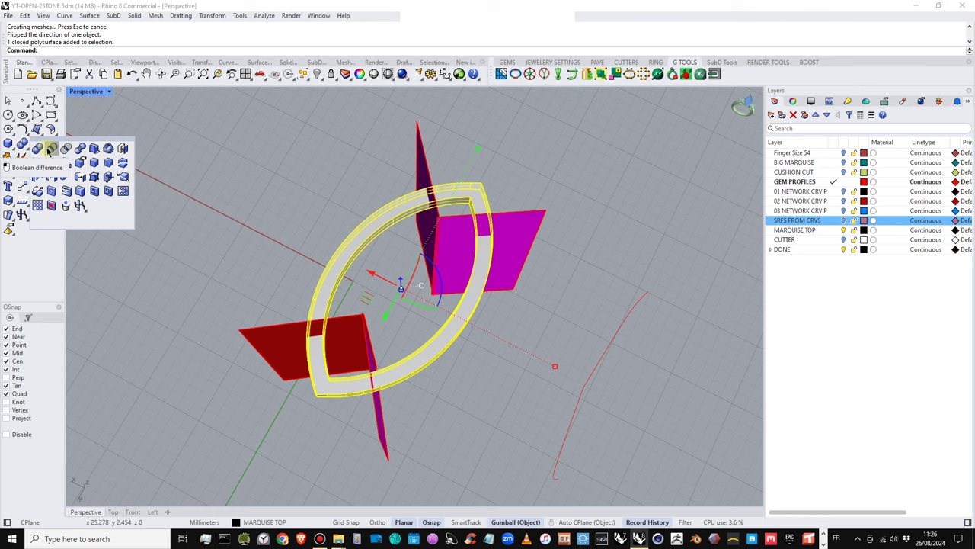
pyautogui.click(50, 148)
pyautogui.click(454, 276)
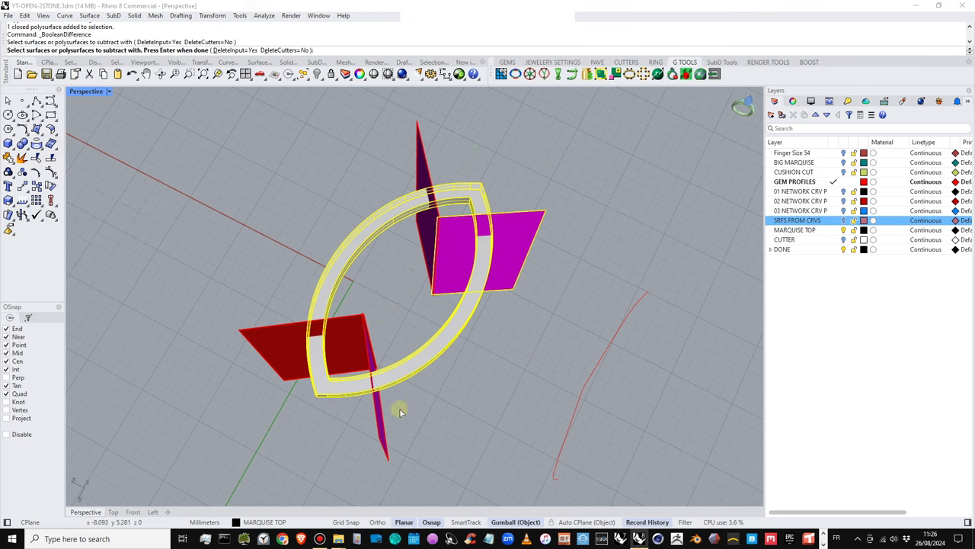
pyautogui.click(381, 428)
pyautogui.rightClick(451, 359)
pyautogui.moveTo(434, 357); pyautogui.dragTo(496, 315, button='right')
pyautogui.moveTo(419, 313); pyautogui.dragTo(407, 336, button='right')
pyautogui.press('Escape')
# Retry the Boolean Difference on the rim using the two cutting surfaces that cross the same long side
pyautogui.click(405, 336)
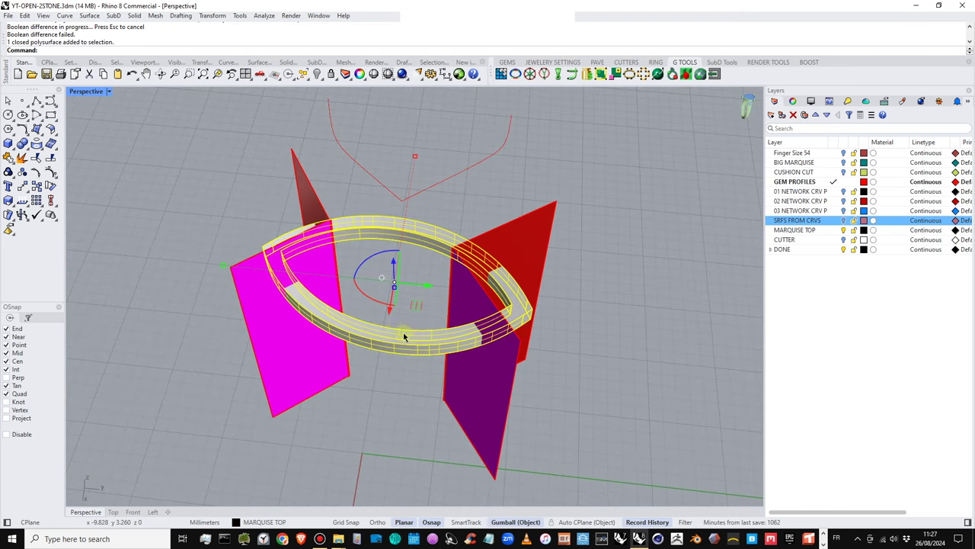
pyautogui.rightClick(285, 316)
pyautogui.click(292, 340)
pyautogui.click(489, 398)
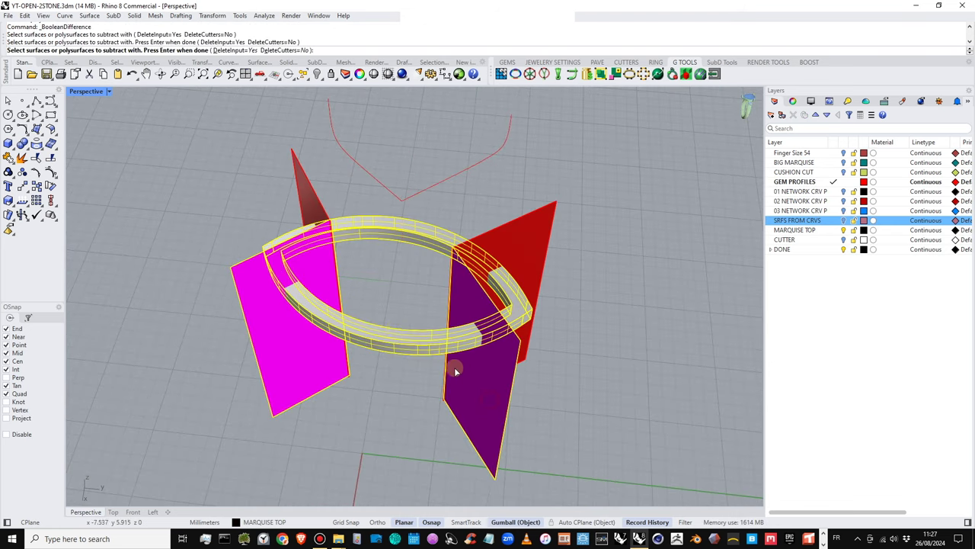
pyautogui.rightClick(454, 367)
pyautogui.moveTo(359, 380); pyautogui.dragTo(383, 333, button='right')
# Trim the four cutting surfaces against each other where they overlap and join them into one V-shaped cutter per tip
pyautogui.click(463, 253)
pyautogui.keyDown('shift'); pyautogui.click(333, 285); pyautogui.keyUp('shift')
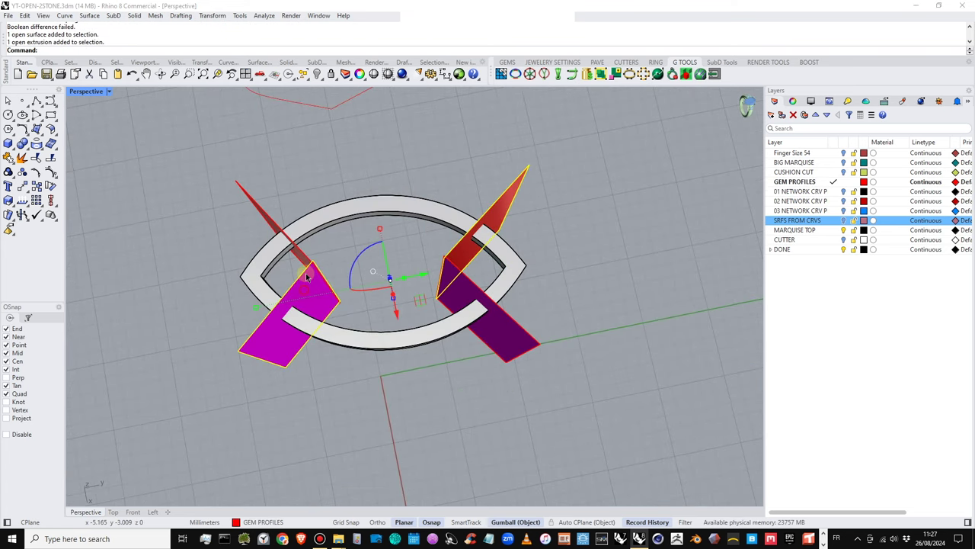
pyautogui.keyDown('shift'); pyautogui.click(305, 255); pyautogui.keyUp('shift')
pyautogui.keyDown('shift'); pyautogui.click(468, 297); pyautogui.keyUp('shift')
pyautogui.scroll(5, 457, 290)
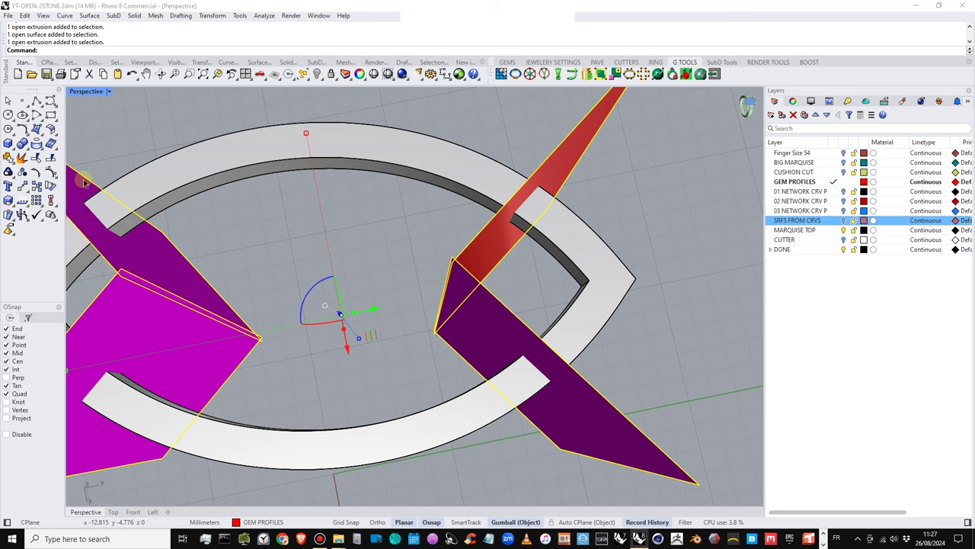
pyautogui.click(34, 157)
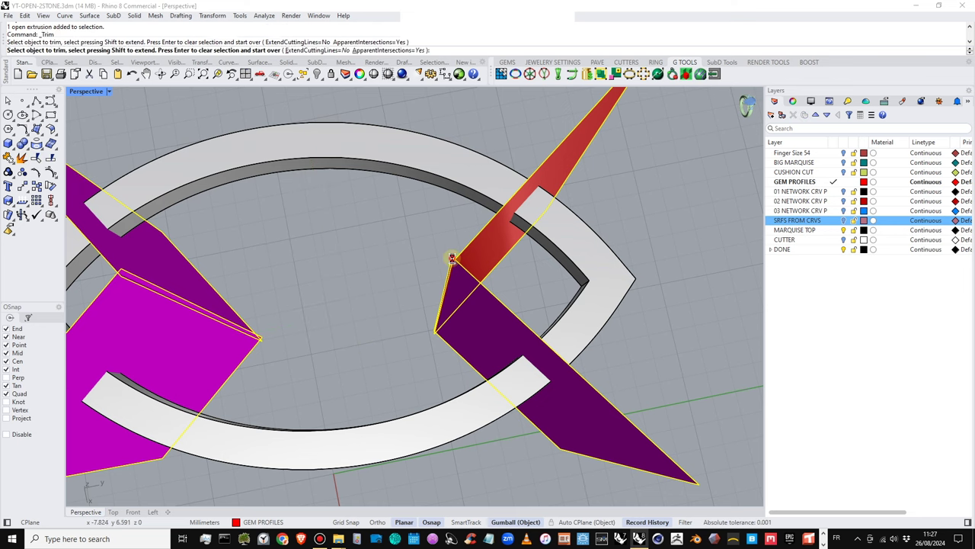
pyautogui.click(449, 258)
pyautogui.moveTo(188, 293); pyautogui.dragTo(198, 378, button='right')
pyautogui.moveTo(223, 343); pyautogui.dragTo(278, 343, button='right')
pyautogui.click(265, 342)
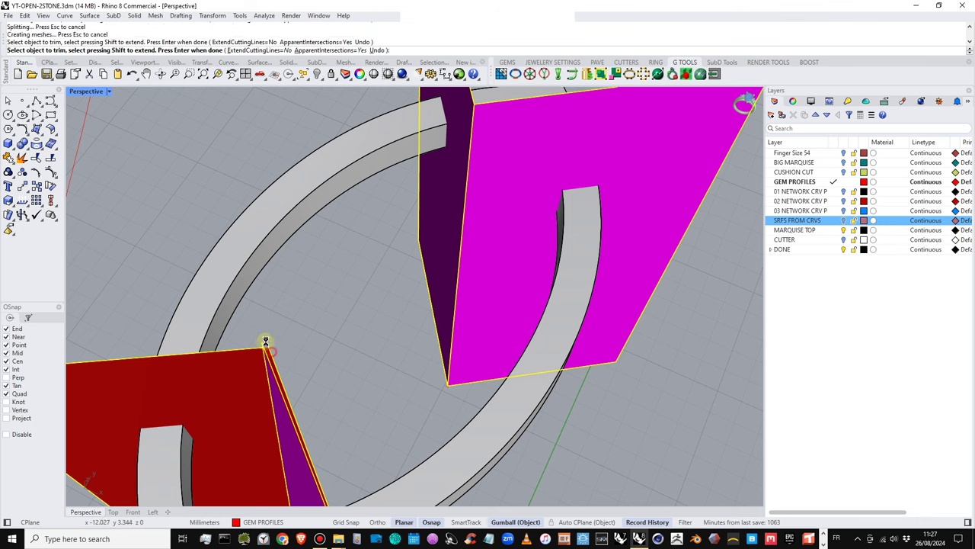
pyautogui.click(8, 157)
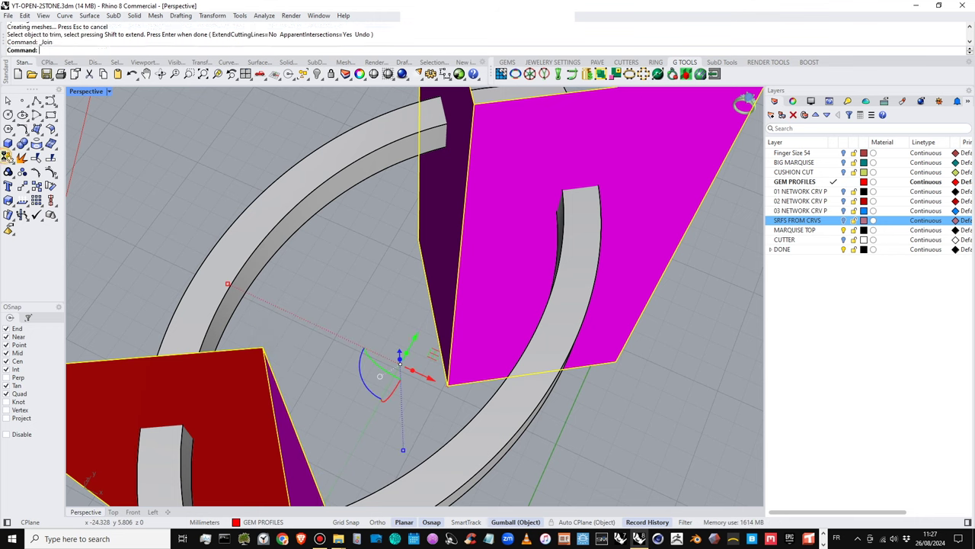
# Try a Boolean Difference of the rim with both V-shaped cutters, and undo it
pyautogui.scroll(-5, 477, 259)
pyautogui.moveTo(477, 259); pyautogui.dragTo(416, 349, button='right')
pyautogui.click(452, 254)
pyautogui.click(414, 353)
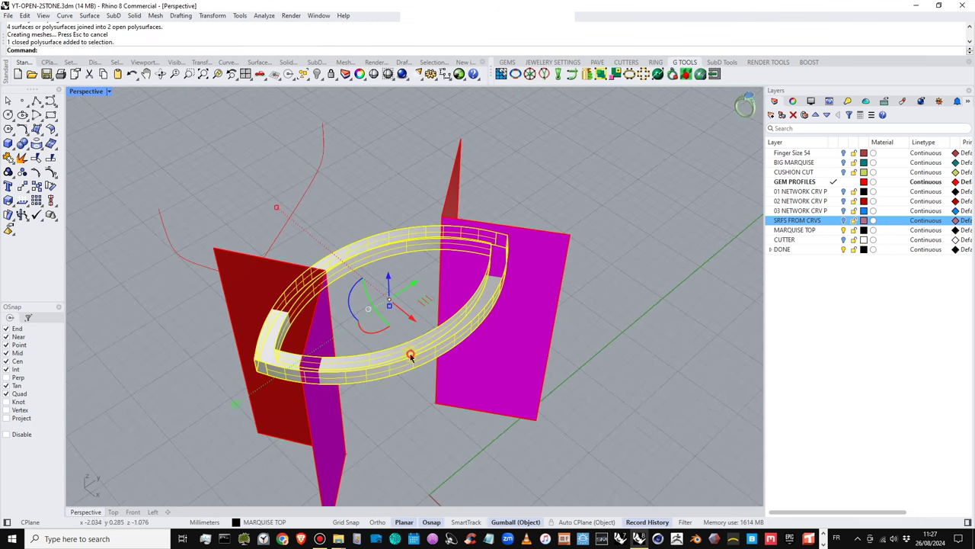
pyautogui.click(36, 143)
pyautogui.click(51, 145)
pyautogui.click(324, 434)
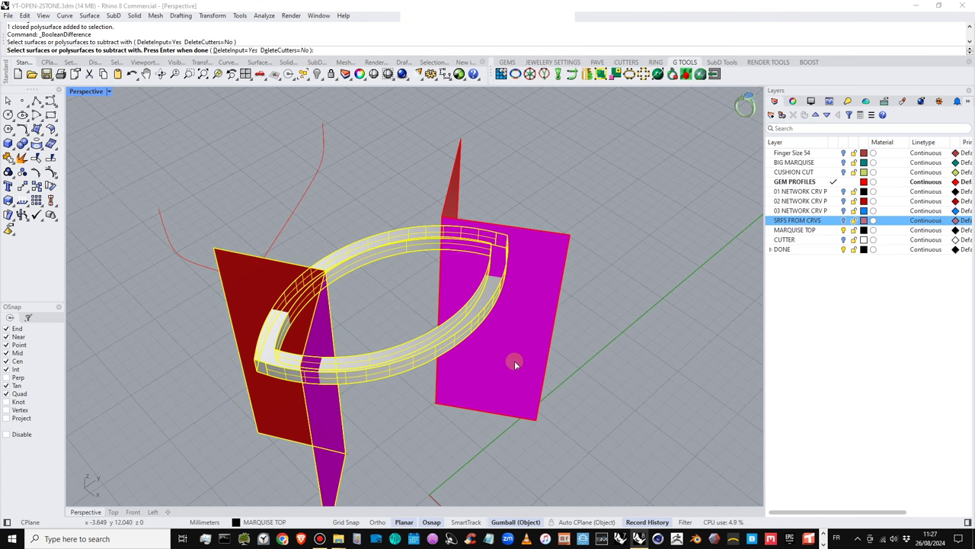
pyautogui.click(515, 363)
pyautogui.press('Return')
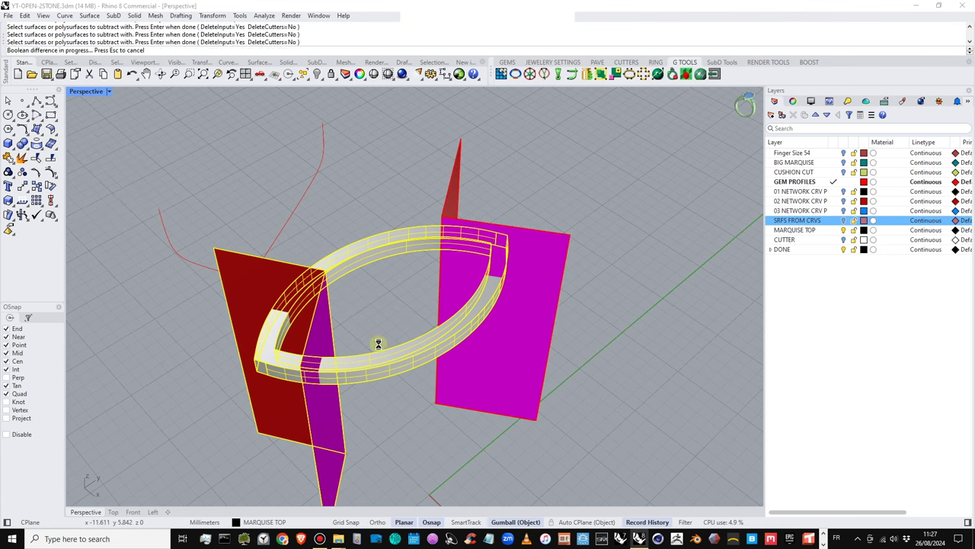
pyautogui.hotkey('ctrl', 'z')
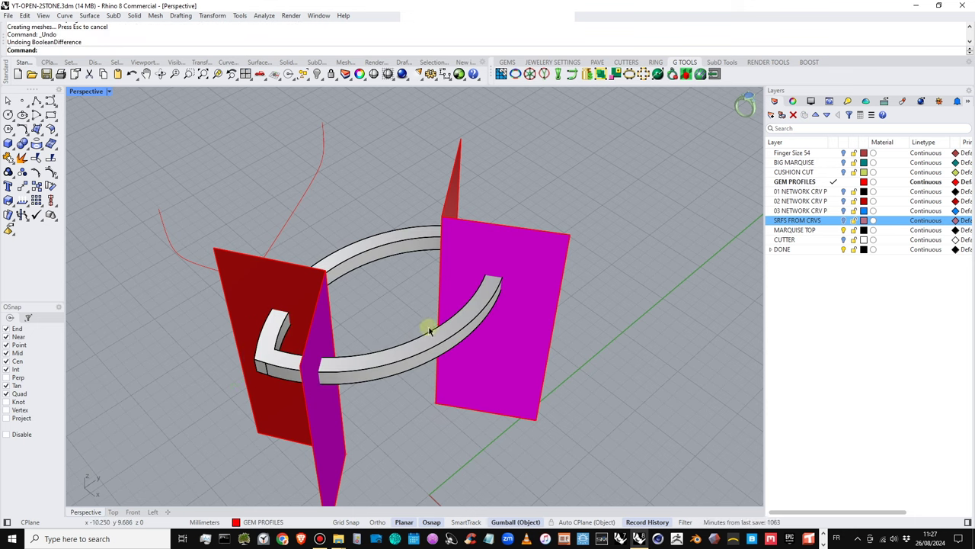
# Boolean-split the marquise rim with both V-shaped cutters, keeping the input objects
pyautogui.click(23, 144)
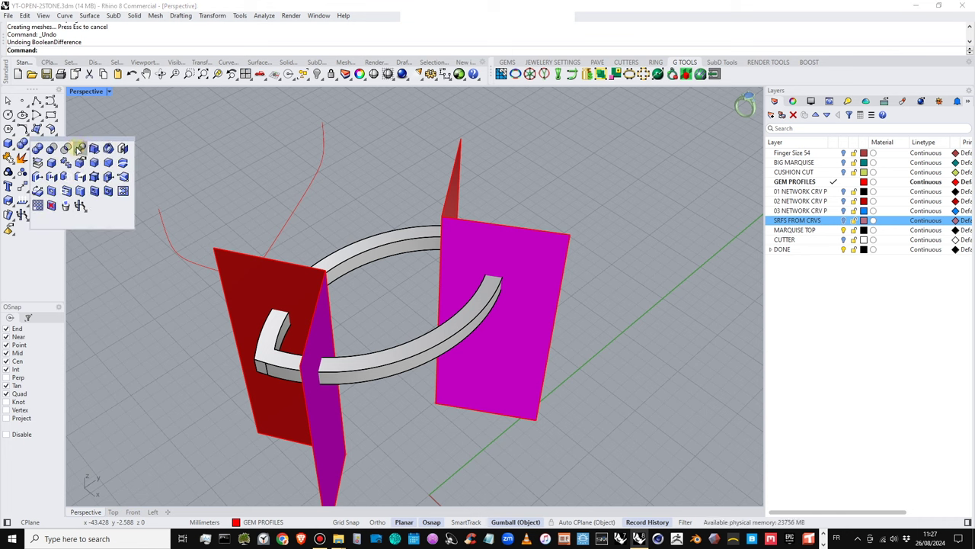
pyautogui.click(79, 149)
pyautogui.click(403, 361)
pyautogui.press('Return')
pyautogui.click(442, 362)
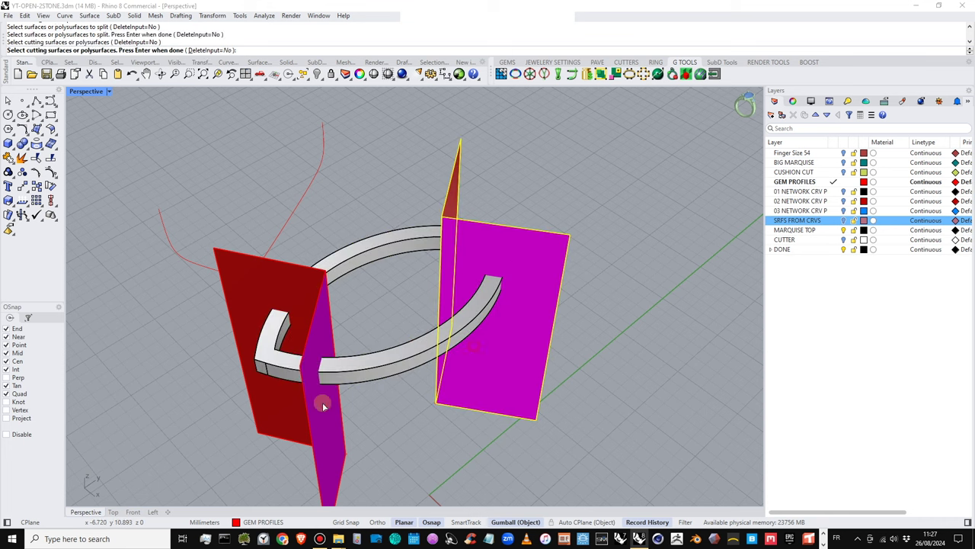
pyautogui.click(321, 403)
pyautogui.press('Return')
# Delete the original uncut rim and the two long side pieces, leaving only the pieces at the tips
pyautogui.click(368, 363)
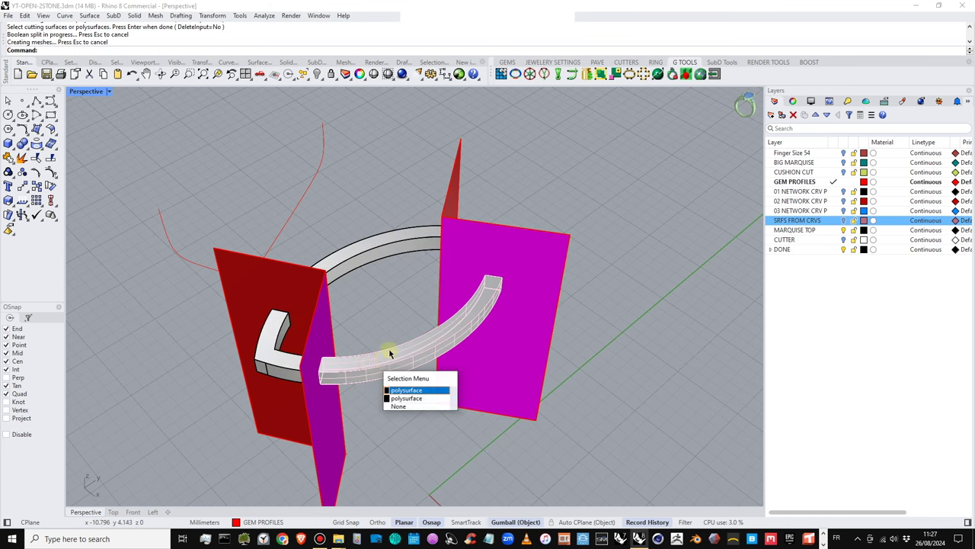
pyautogui.click(389, 354)
pyautogui.press('Delete')
pyautogui.click(405, 365)
pyautogui.click(375, 389)
pyautogui.click(372, 368)
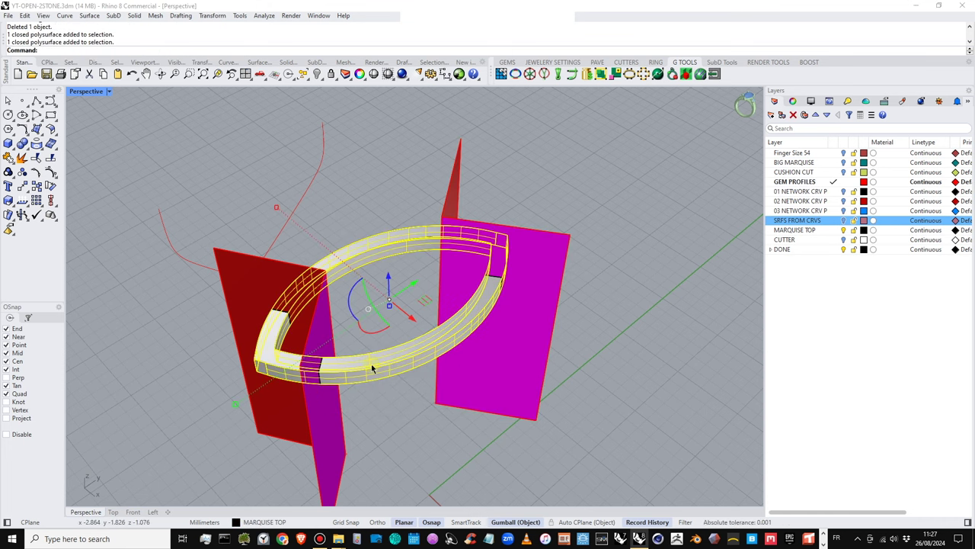
pyautogui.press('Delete')
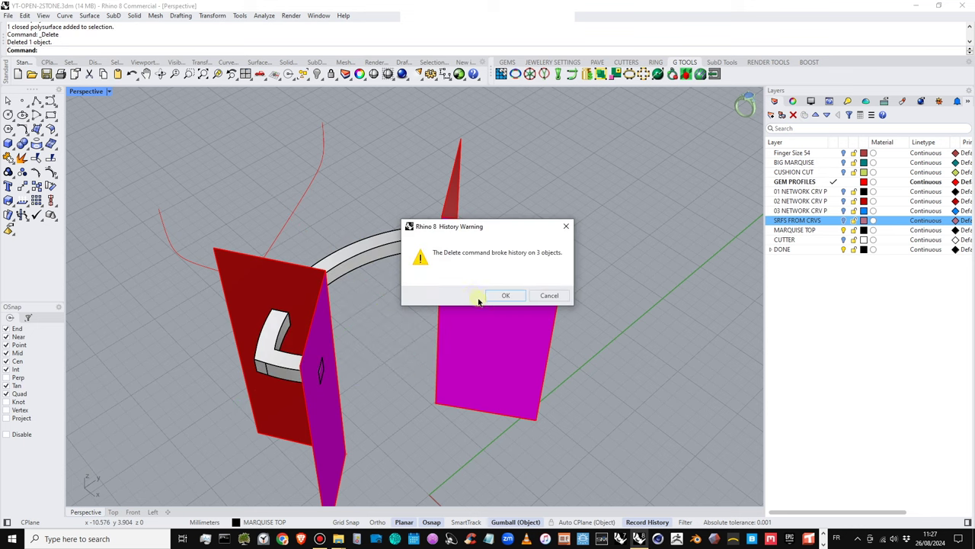
pyautogui.press('Return')
pyautogui.click(360, 259)
pyautogui.press('Delete')
# Delete both V-shaped cutters around the tip pieces
pyautogui.moveTo(492, 300); pyautogui.dragTo(490, 392, button='right')
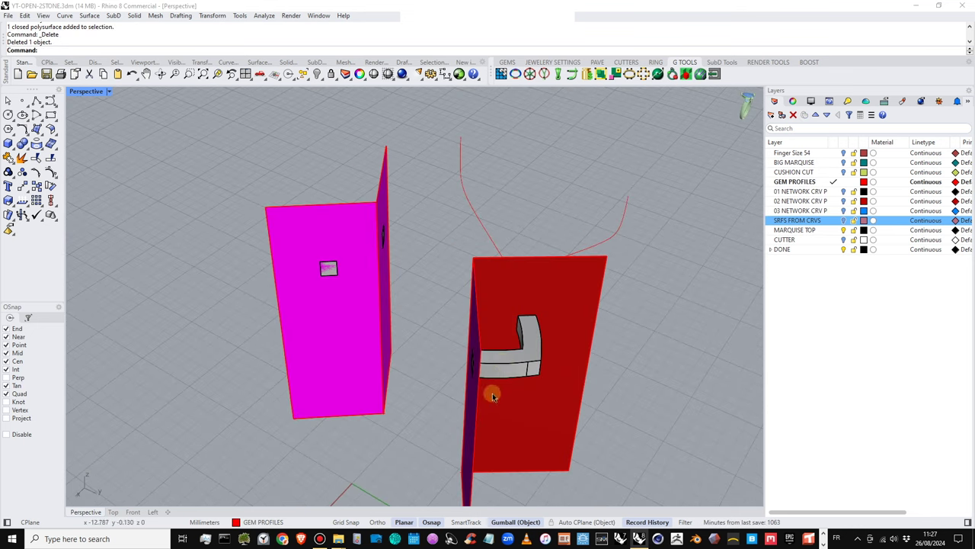
pyautogui.click(503, 363)
pyautogui.click(342, 336)
pyautogui.moveTo(341, 336); pyautogui.dragTo(381, 359, button='right')
pyautogui.press('Delete')
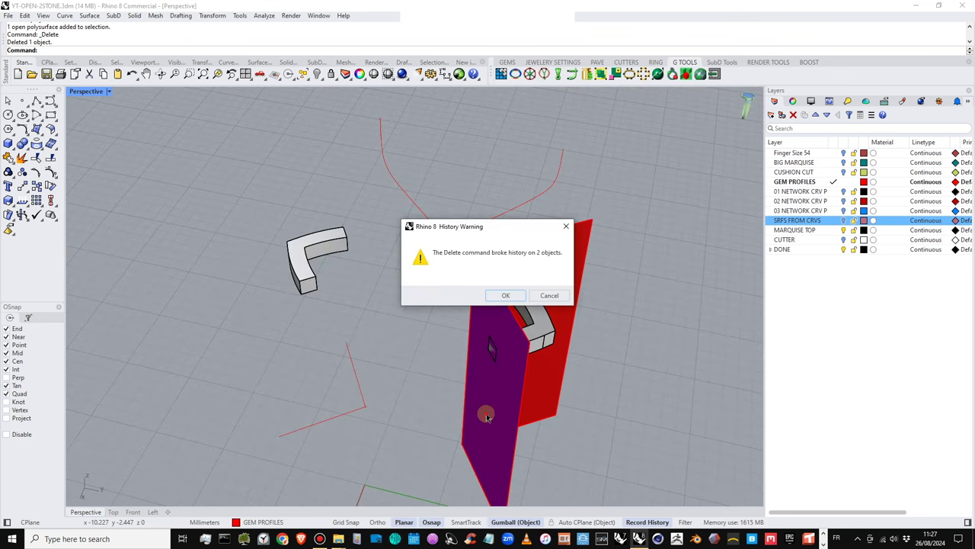
pyautogui.click(503, 296)
pyautogui.press('Delete')
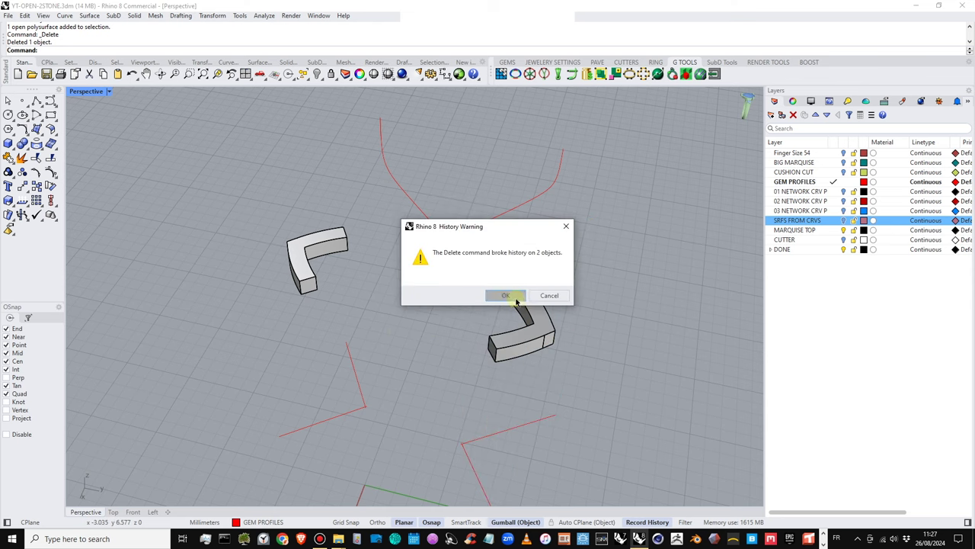
pyautogui.click(507, 294)
# Show the SRFS FROM CRVS and BIG MARQUISE layers to check the tip pieces against the ring and gem
pyautogui.moveTo(387, 344); pyautogui.dragTo(375, 335, button='right')
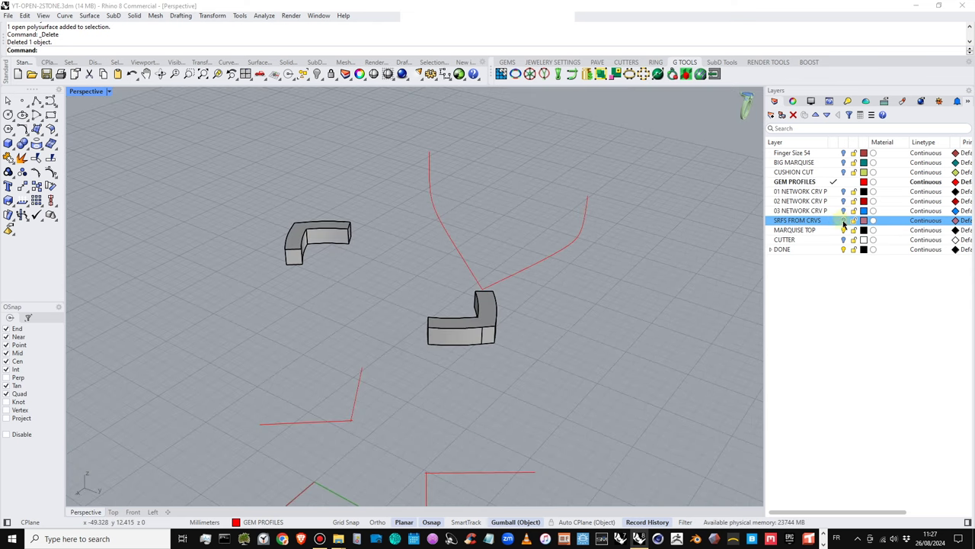
pyautogui.click(843, 221)
pyautogui.moveTo(499, 287); pyautogui.dragTo(427, 351, button='right')
pyautogui.click(843, 162)
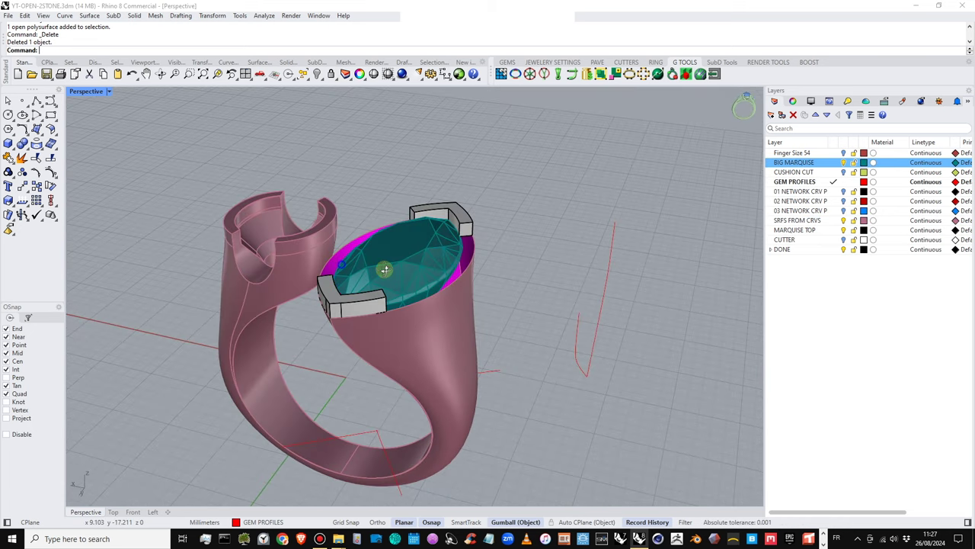
pyautogui.moveTo(385, 269); pyautogui.dragTo(359, 243, button='right')
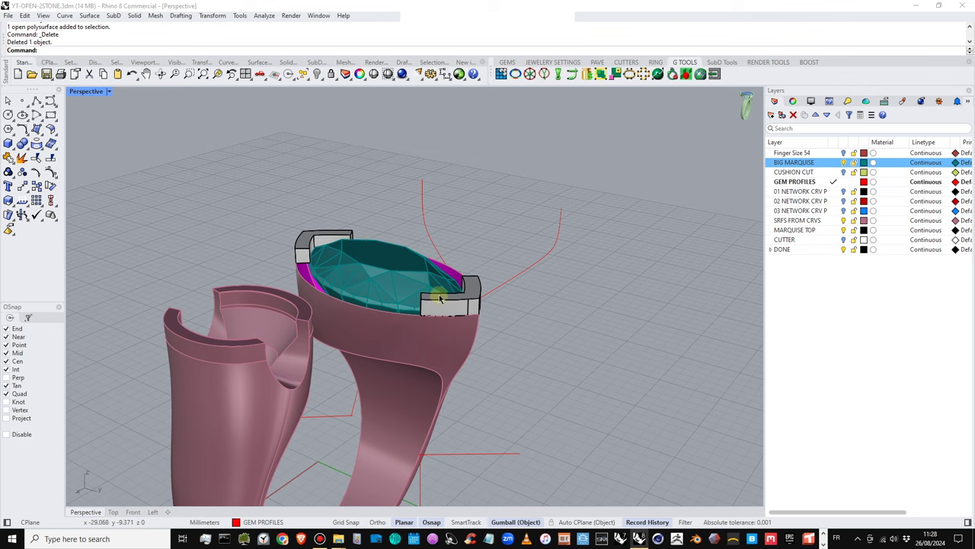
pyautogui.moveTo(395, 295); pyautogui.dragTo(387, 320, button='right')
# Raise the marquise gem vertically by about 0.4 mm between the two tip pieces
pyautogui.click(382, 263)
pyautogui.moveTo(384, 263); pyautogui.dragTo(384, 258)
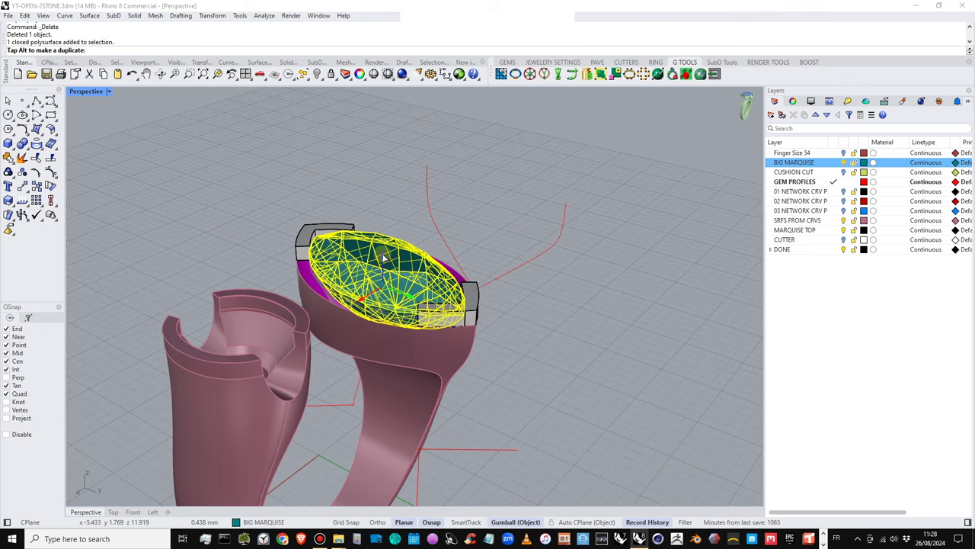
pyautogui.click(527, 340)
pyautogui.moveTo(527, 340); pyautogui.dragTo(307, 379, button='right')
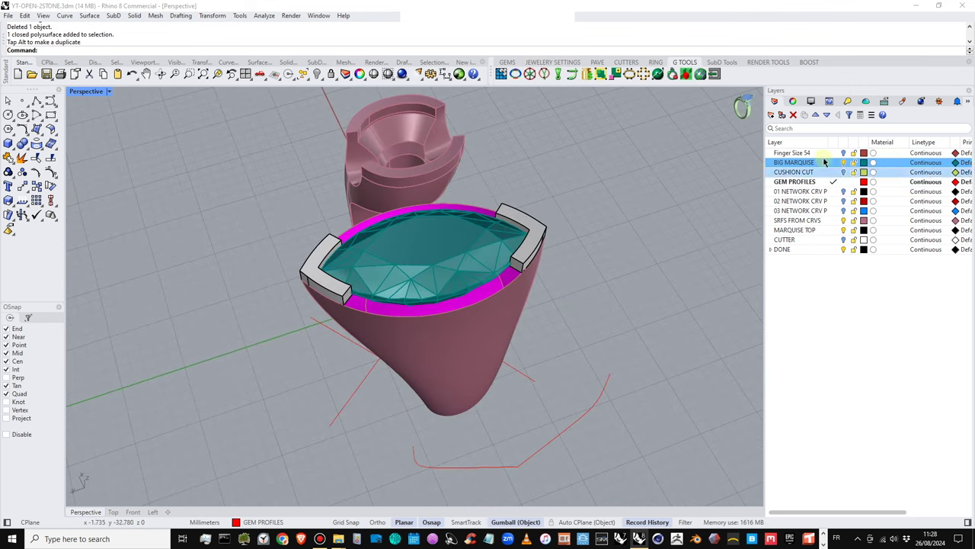
# Hide the BIG MARQUISE and MARQUISE TOP layers and go to the four-view layout, focusing the Left view on the marquise head
pyautogui.click(843, 162)
pyautogui.moveTo(492, 297); pyautogui.dragTo(530, 279, button='right')
pyautogui.click(844, 231)
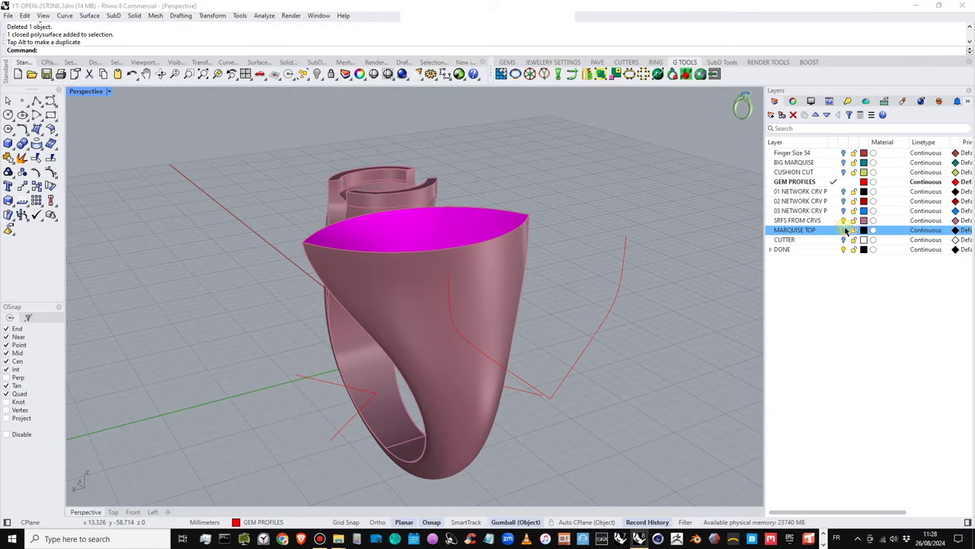
pyautogui.doubleClick(94, 92)
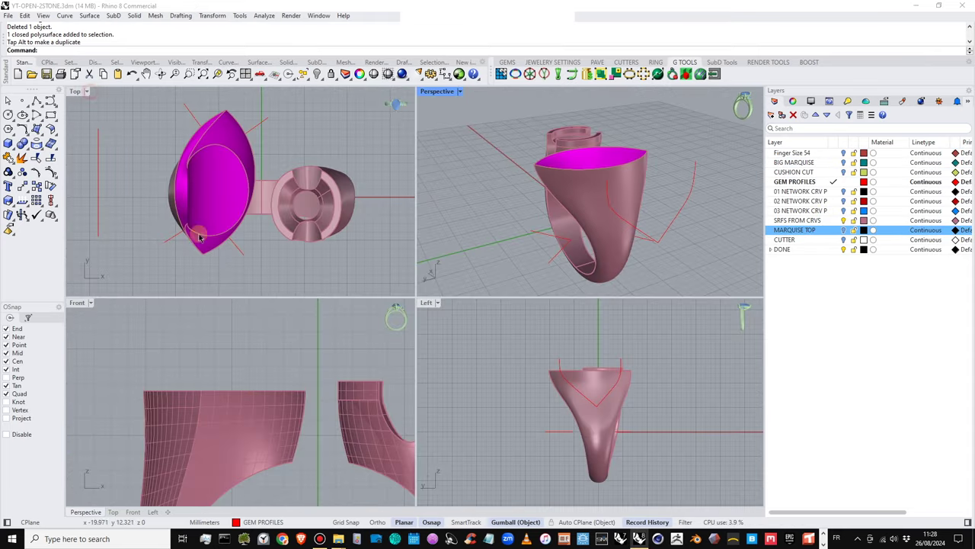
pyautogui.scroll(5, 619, 409)
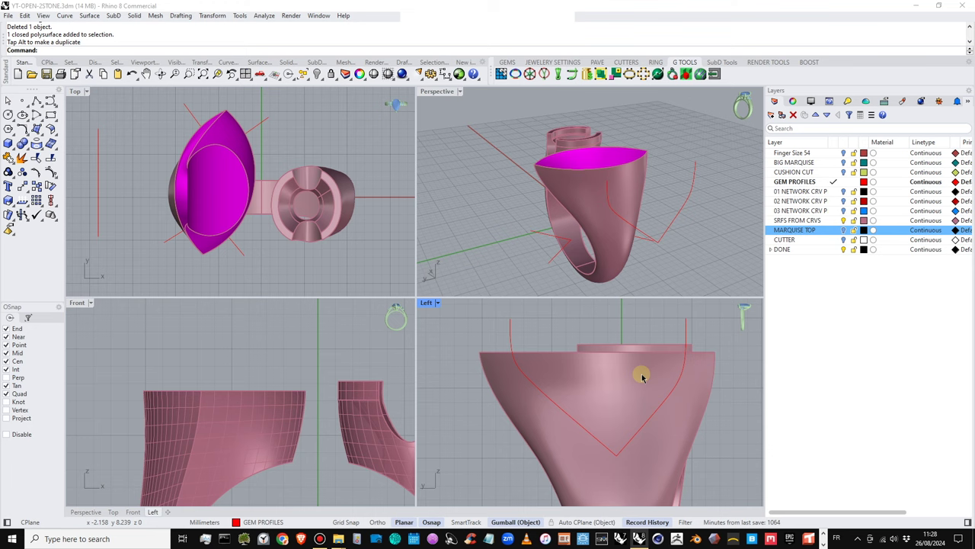
# Join the two halves of the V-shaped side profile curve over the marquise head into one curve
pyautogui.scroll(2, 633, 384)
pyautogui.doubleClick(426, 304)
pyautogui.moveTo(429, 317); pyautogui.dragTo(442, 352, button='right')
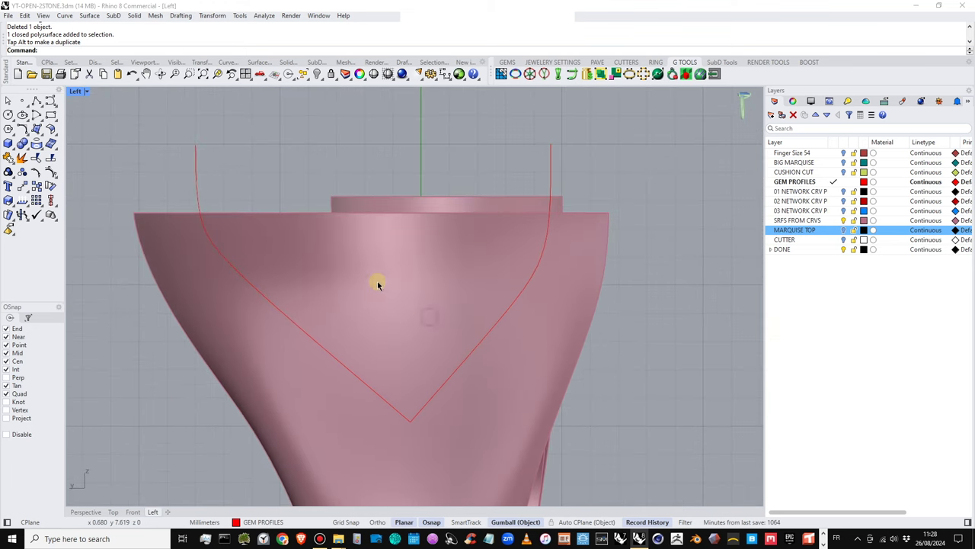
pyautogui.click(435, 292)
pyautogui.scroll(-4, 401, 251)
pyautogui.moveTo(409, 264); pyautogui.dragTo(397, 275, button='right')
pyautogui.click(562, 266)
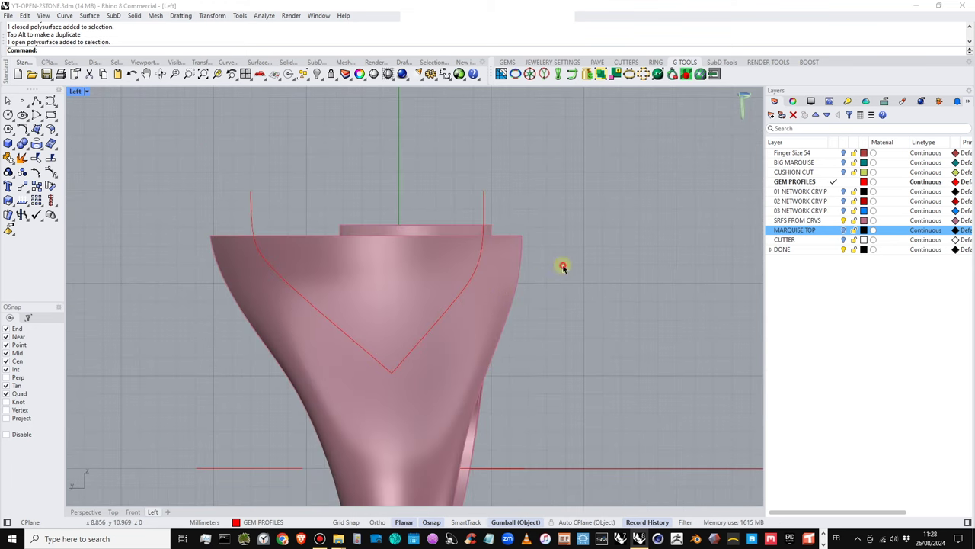
pyautogui.moveTo(490, 297); pyautogui.dragTo(474, 305, button='right')
pyautogui.click(389, 286)
pyautogui.click(183, 133)
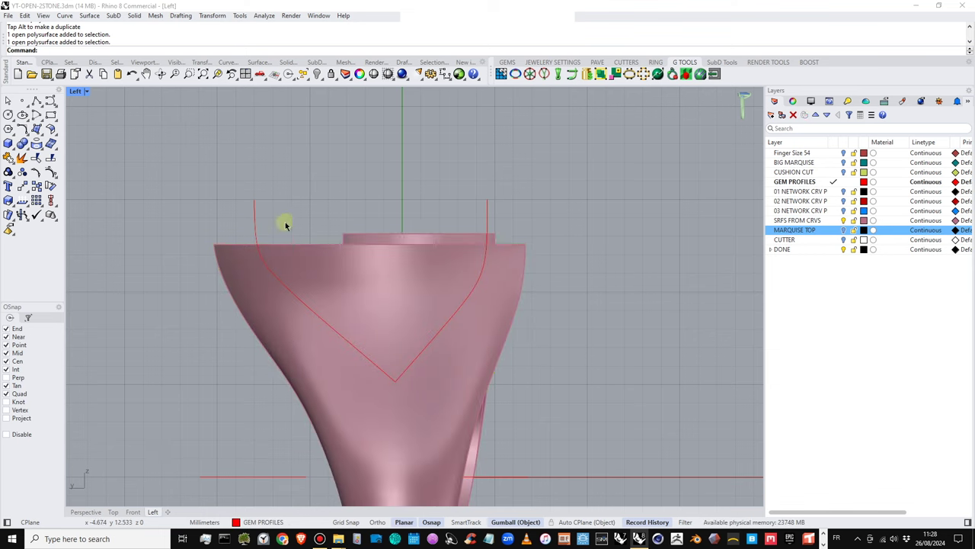
pyautogui.click(255, 212)
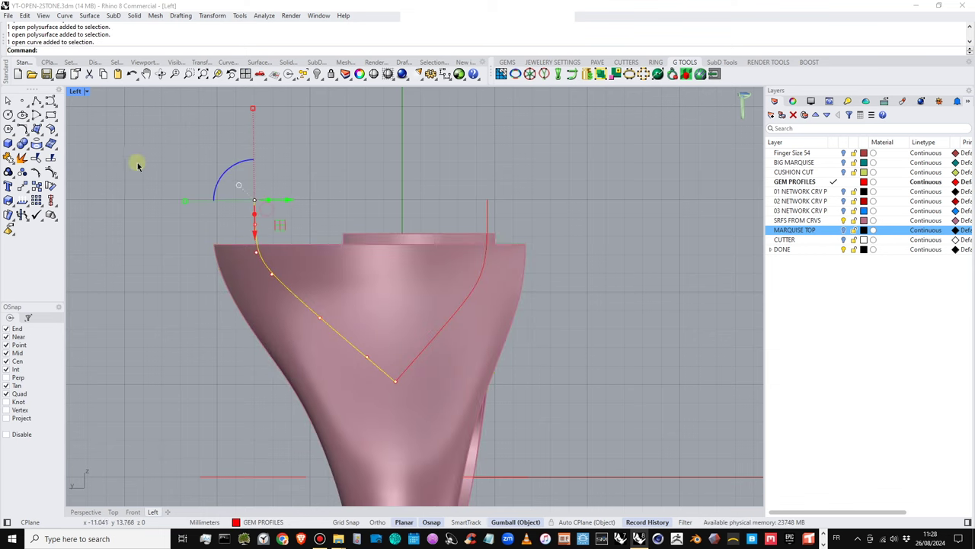
pyautogui.keyDown('shift'); pyautogui.click(483, 213); pyautogui.keyUp('shift')
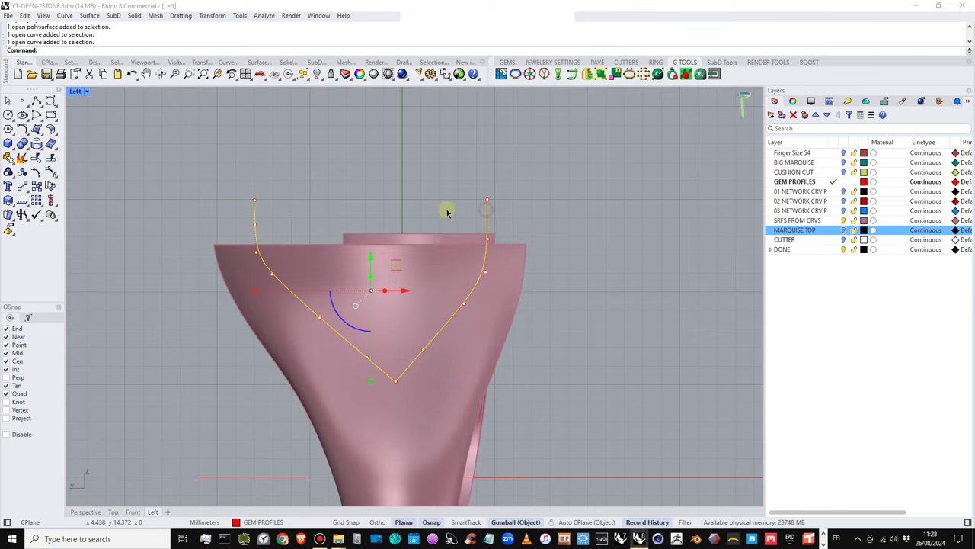
pyautogui.click(15, 158)
# Project the joined V-shaped profile curve onto the ring along the Left view direction
pyautogui.click(42, 152)
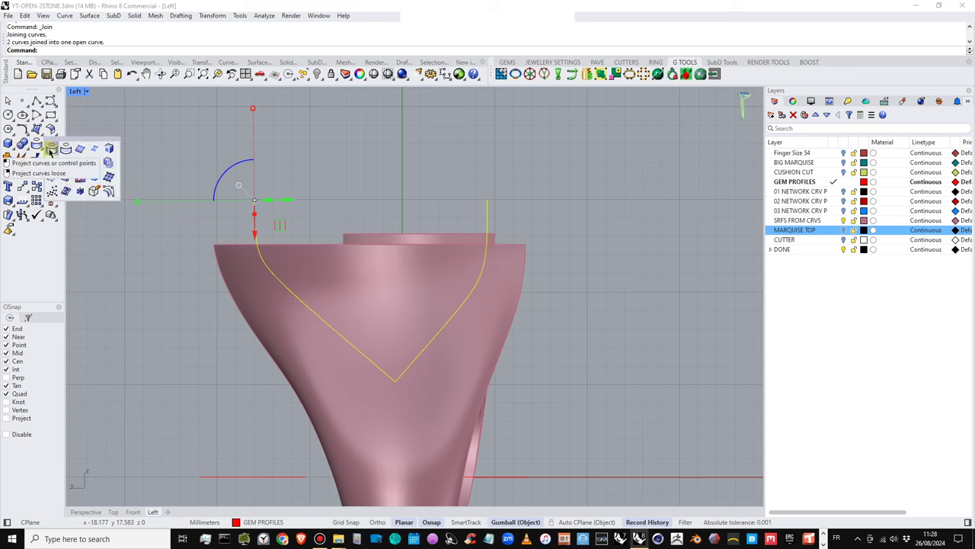
pyautogui.click(50, 150)
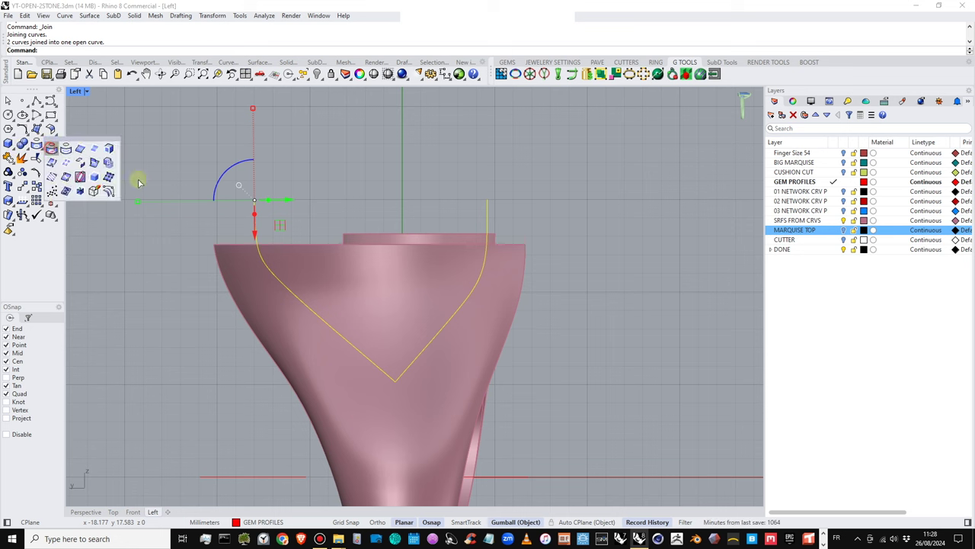
pyautogui.rightClick(410, 304)
pyautogui.click(420, 188)
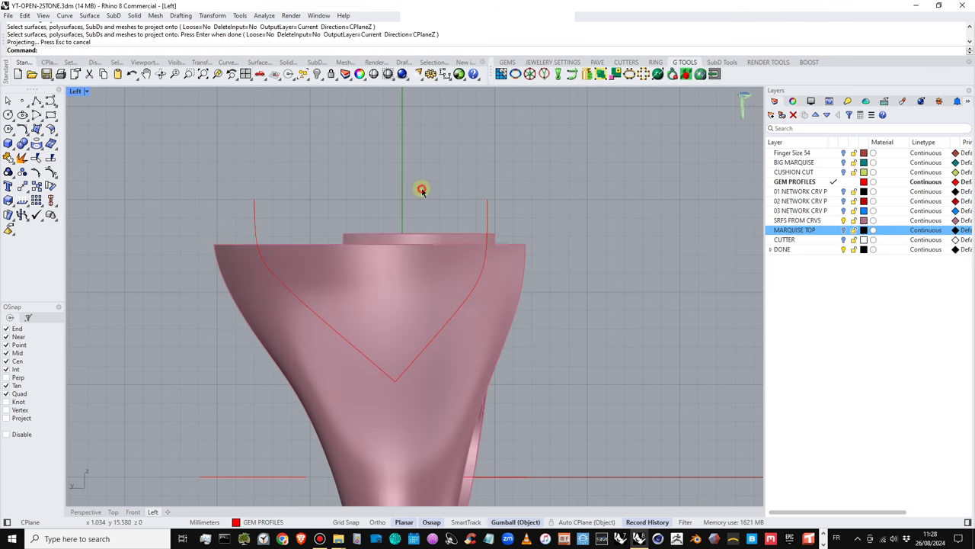
pyautogui.moveTo(534, 247); pyautogui.dragTo(505, 247, button='right')
# Delete the unwanted curves projected onto the cushion head side of the ring
pyautogui.doubleClick(76, 91)
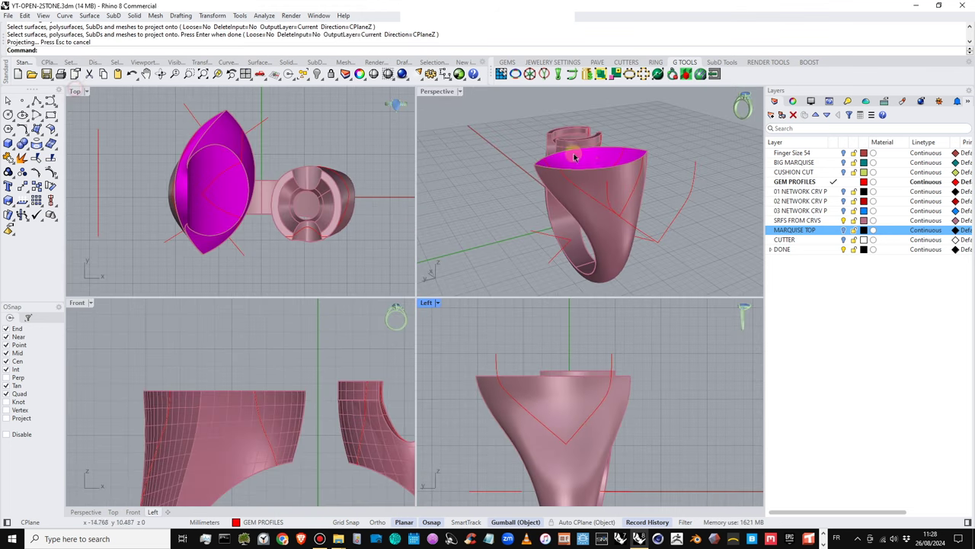
pyautogui.moveTo(596, 160); pyautogui.dragTo(512, 157, button='right')
pyautogui.scroll(3, 609, 235)
pyautogui.scroll(-4, 551, 174)
pyautogui.moveTo(551, 175); pyautogui.dragTo(530, 212, button='right')
pyautogui.doubleClick(447, 92)
pyautogui.keyDown('shift'); pyautogui.moveTo(442, 190); pyautogui.dragTo(568, 224, button='right'); pyautogui.keyUp('shift')
pyautogui.moveTo(361, 280); pyautogui.dragTo(398, 256, button='right')
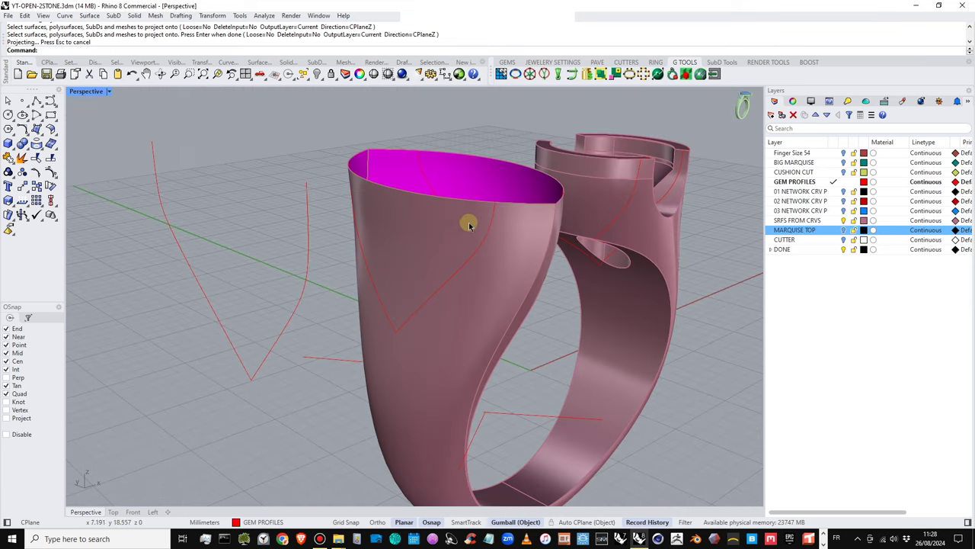
pyautogui.moveTo(469, 224); pyautogui.dragTo(407, 152, button='right')
pyautogui.moveTo(407, 147); pyautogui.dragTo(605, 335)
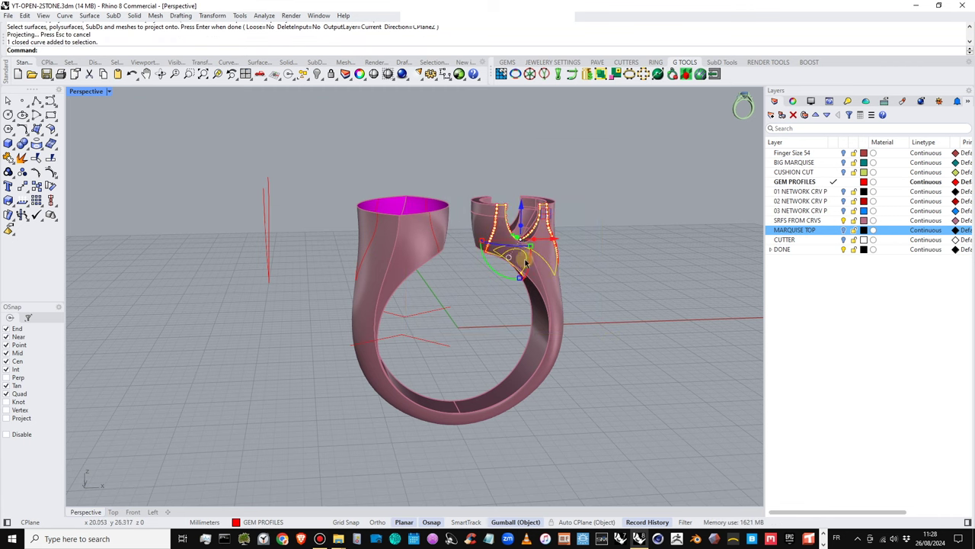
pyautogui.press('Delete')
# Delete the projected curve on the marquise head's inward-facing side and the two V-shaped construction lines below the heads
pyautogui.click(440, 245)
pyautogui.moveTo(455, 293); pyautogui.dragTo(455, 274, button='right')
pyautogui.moveTo(455, 304); pyautogui.dragTo(427, 344)
pyautogui.press('Delete')
pyautogui.moveTo(409, 312); pyautogui.dragTo(392, 330)
pyautogui.press('Delete')
# Hide the original V-shaped profile curve standing beside the ring, keeping the curve projected onto the marquise head
pyautogui.moveTo(409, 307); pyautogui.dragTo(509, 328, button='right')
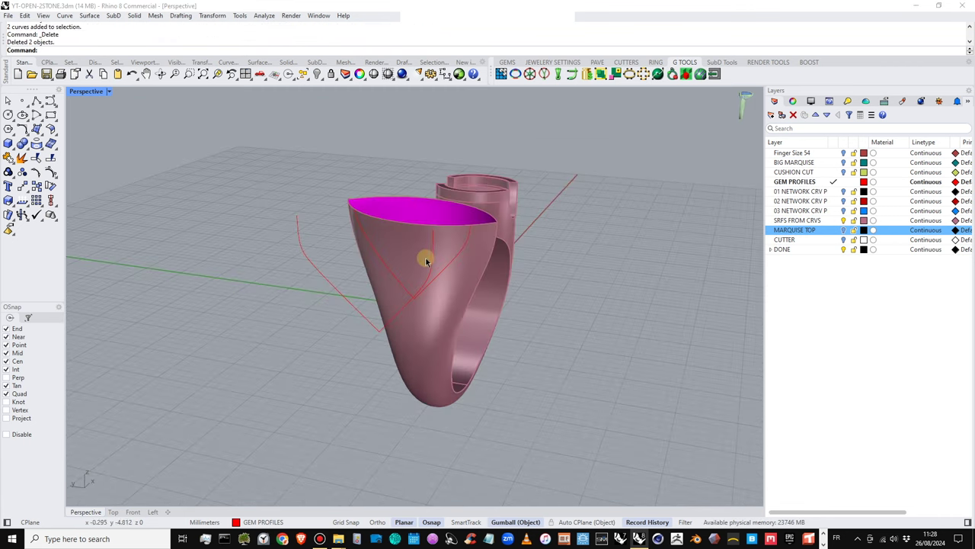
pyautogui.scroll(6, 442, 285)
pyautogui.moveTo(442, 285); pyautogui.dragTo(526, 268, button='right')
pyautogui.scroll(-6, 526, 268)
pyautogui.moveTo(571, 282); pyautogui.dragTo(358, 279, button='right')
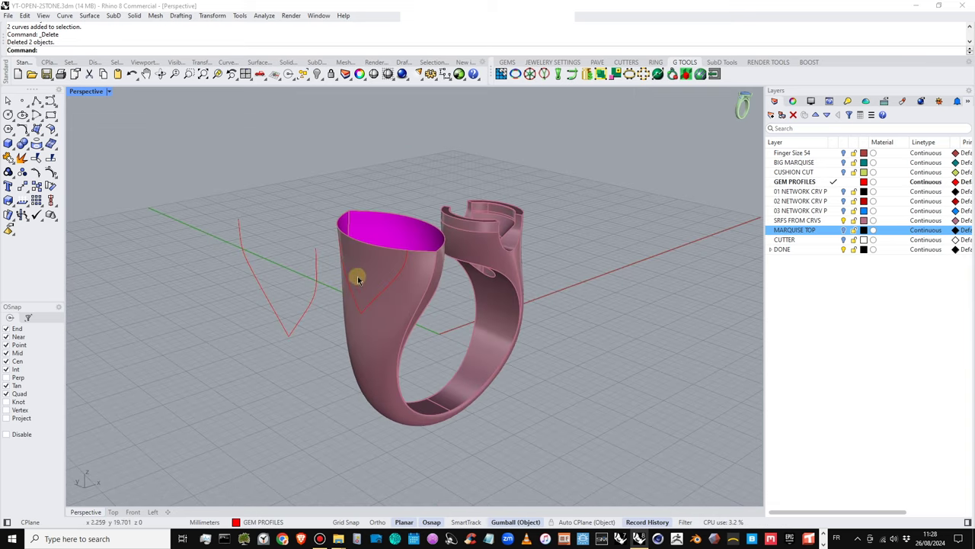
pyautogui.click(286, 325)
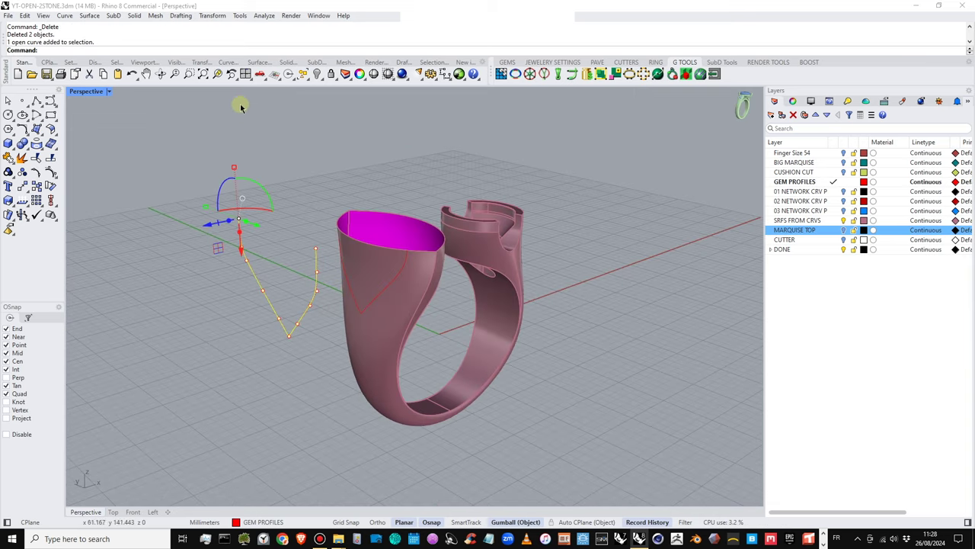
pyautogui.click(315, 74)
# Show the MARQUISE TOP layer and examine how the tip pieces sit on the marquise head from all sides
pyautogui.moveTo(403, 266); pyautogui.dragTo(768, 217, button='right')
pyautogui.moveTo(451, 229); pyautogui.dragTo(340, 216, button='right')
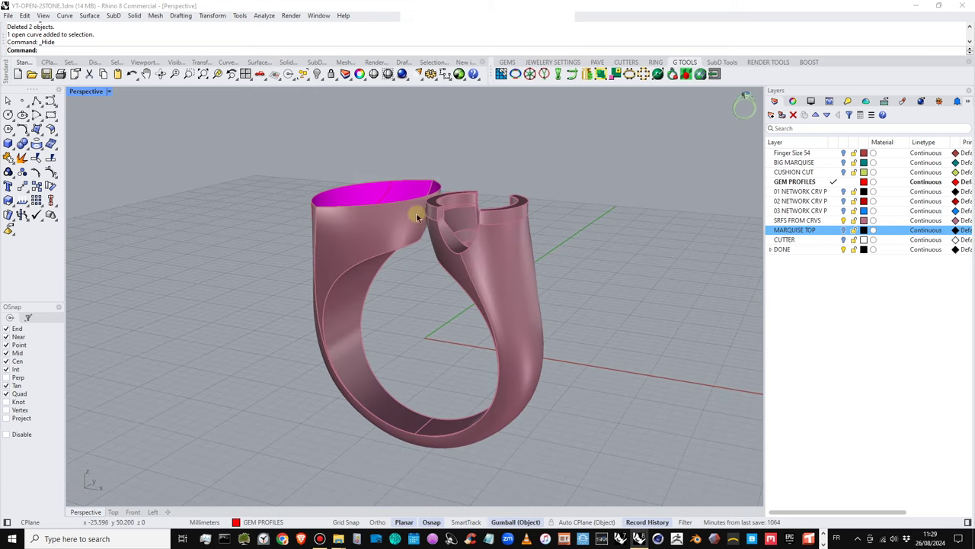
pyautogui.moveTo(416, 214); pyautogui.dragTo(446, 183, button='right')
pyautogui.scroll(6, 368, 237)
pyautogui.moveTo(368, 237); pyautogui.dragTo(371, 299, button='right')
pyautogui.click(843, 230)
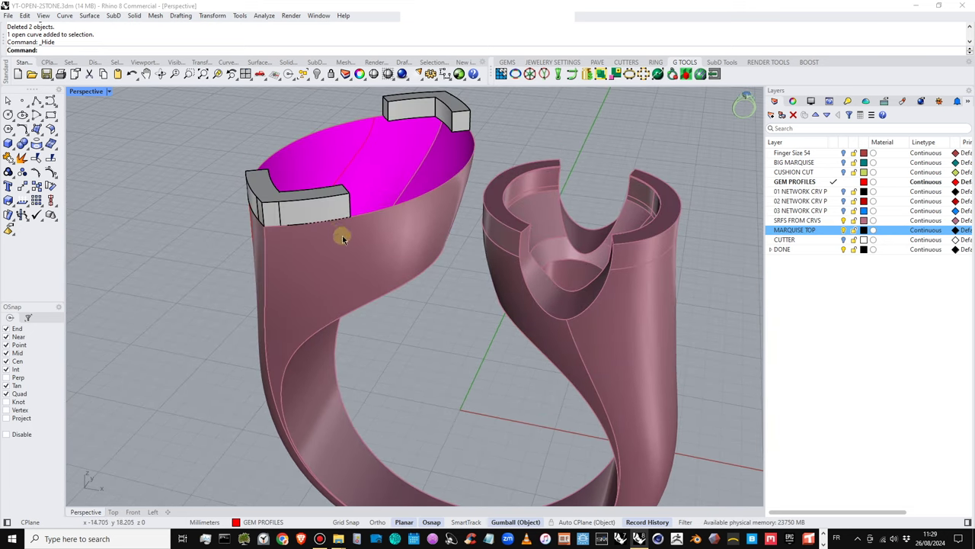
pyautogui.moveTo(342, 239); pyautogui.dragTo(564, 218, button='right')
pyautogui.moveTo(509, 244); pyautogui.dragTo(557, 259, button='right')
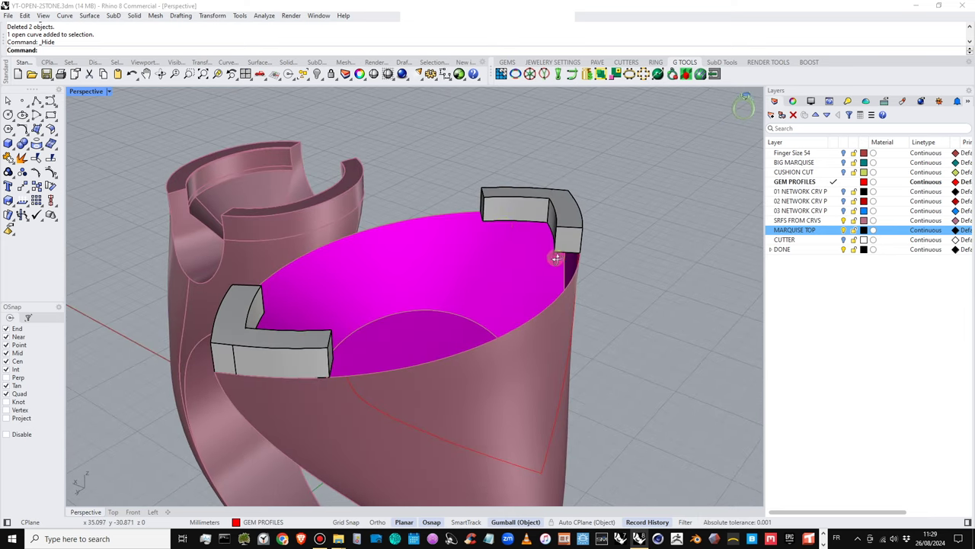
pyautogui.moveTo(464, 214); pyautogui.dragTo(708, 228, button='right')
pyautogui.scroll(5, 387, 203)
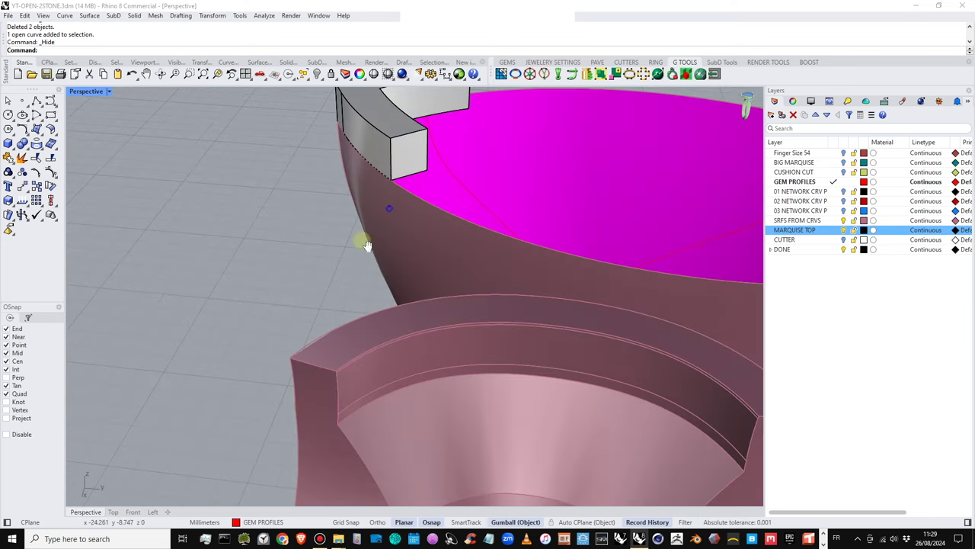
pyautogui.moveTo(340, 250); pyautogui.dragTo(414, 279, button='right')
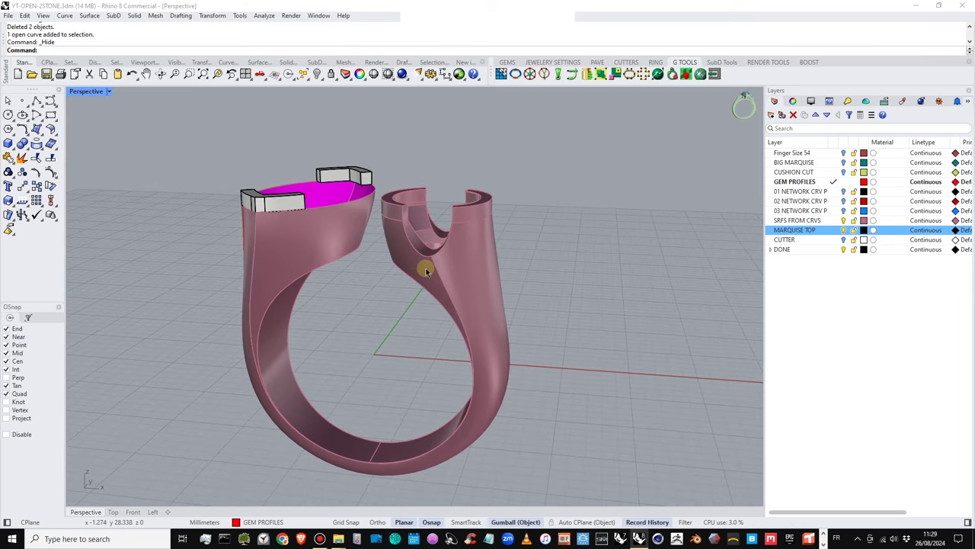
pyautogui.moveTo(371, 214); pyautogui.dragTo(361, 221, button='right')
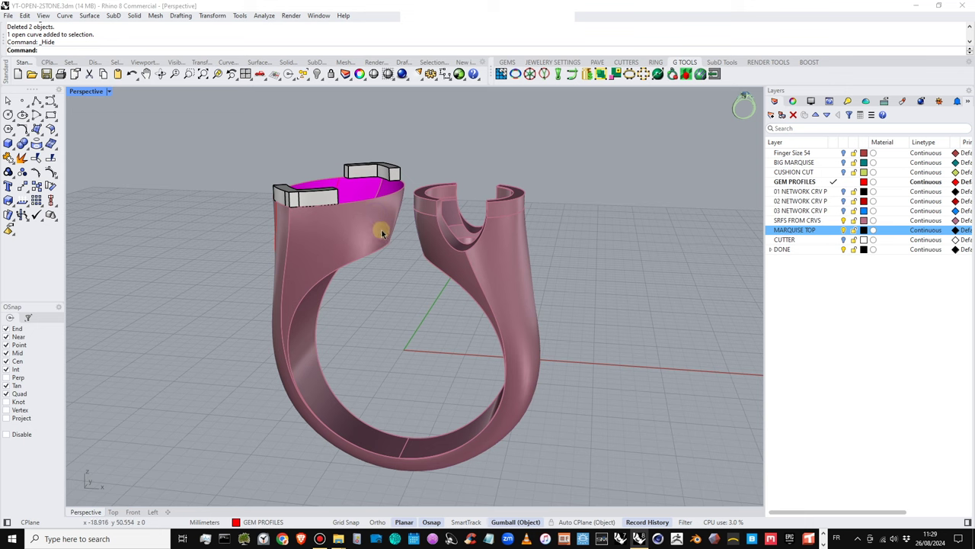
# Create a vertical cutting plane through the ring with CutPlane, starting at 0 and running along the Y axis
pyautogui.click(483, 296)
pyautogui.doubleClick(86, 91)
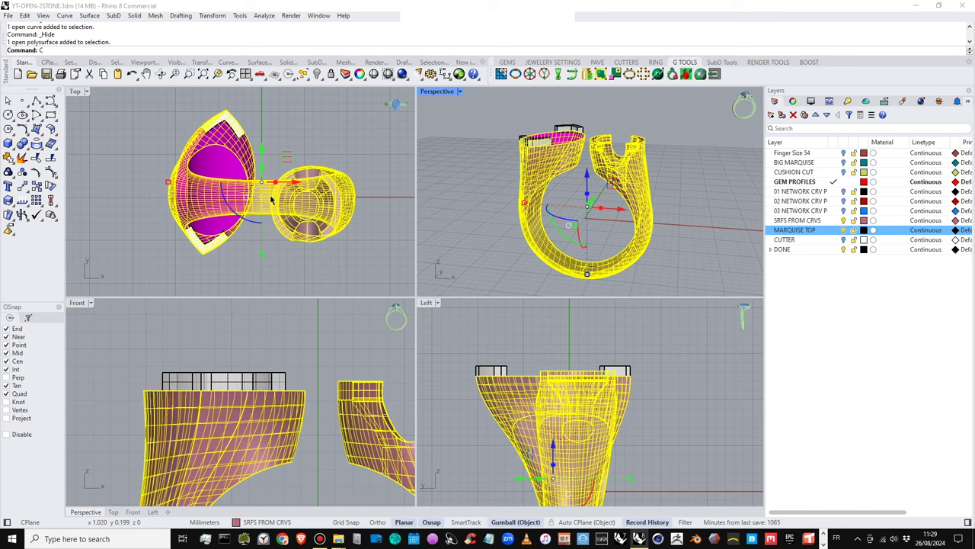
pyautogui.press('Return')
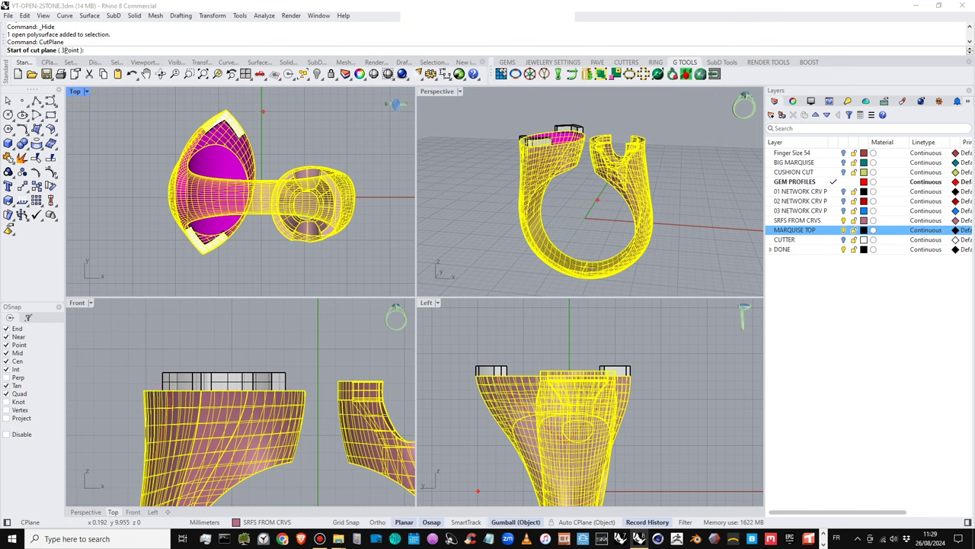
pyautogui.write('0')
pyautogui.press('Return')
pyautogui.click(261, 107)
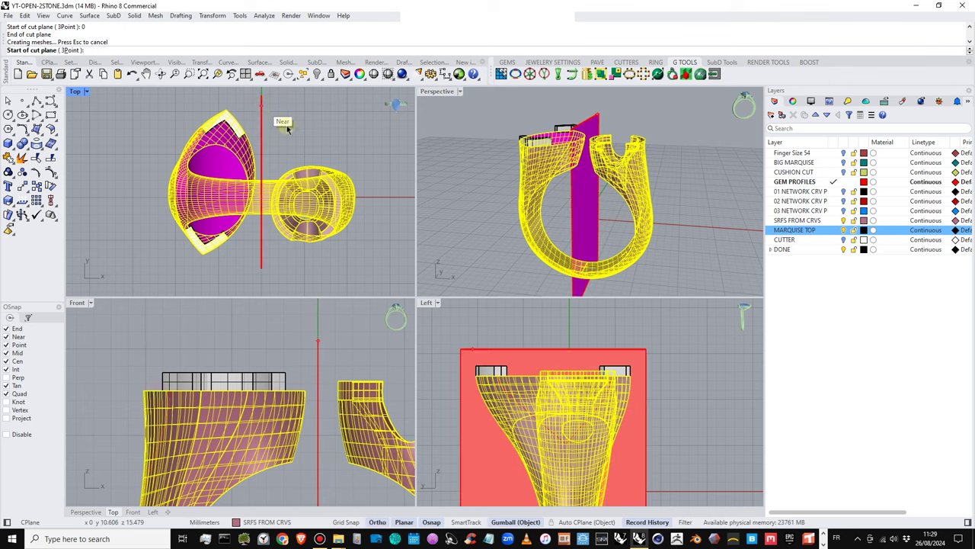
pyautogui.moveTo(643, 214)
pyautogui.mouseDown(button='right')
pyautogui.moveTo(660, 213)
pyautogui.moveTo(640, 211)
pyautogui.mouseUp(button='right')
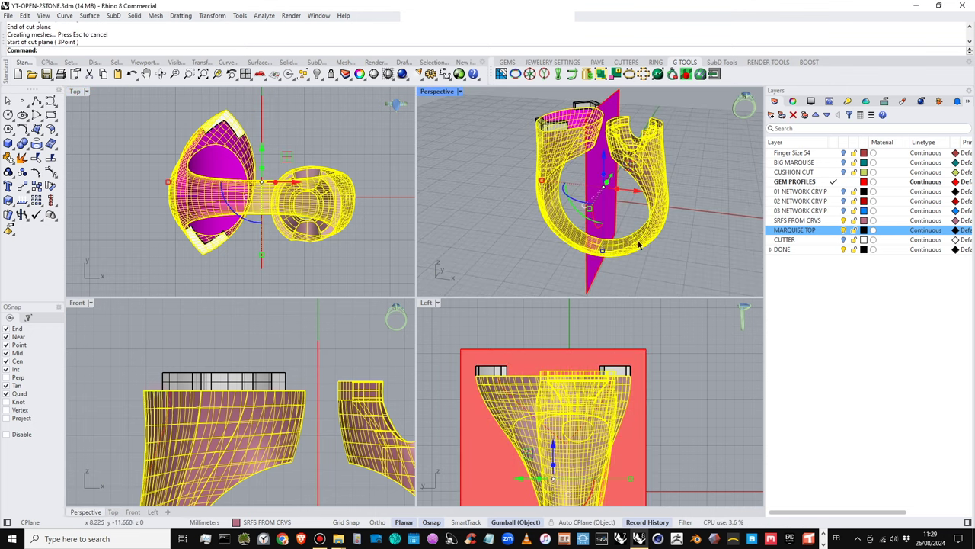
pyautogui.click(674, 263)
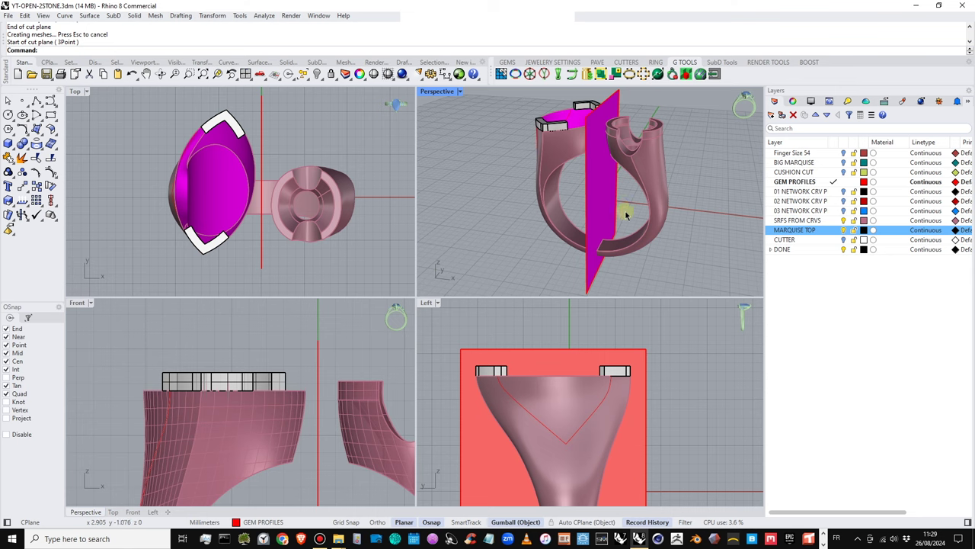
pyautogui.click(649, 204)
pyautogui.click(27, 152)
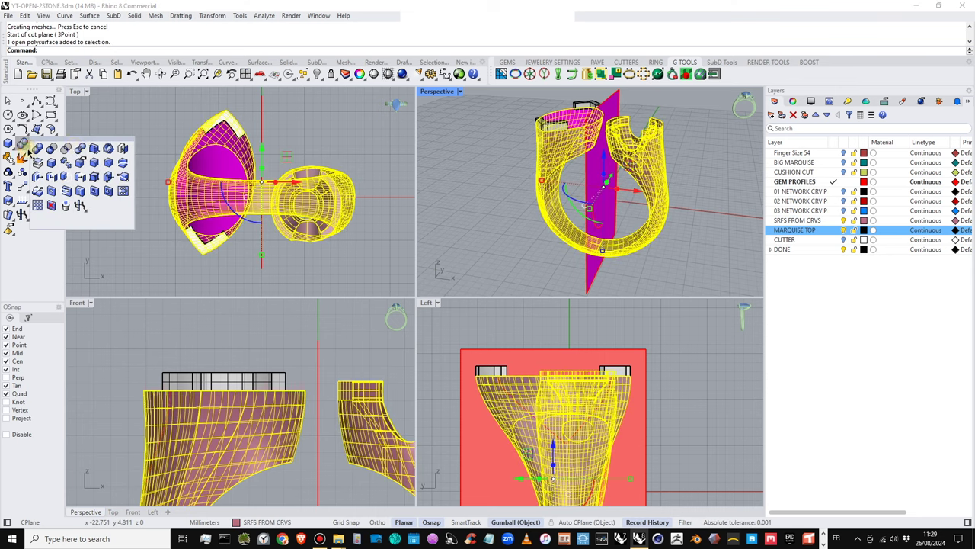
pyautogui.click(79, 150)
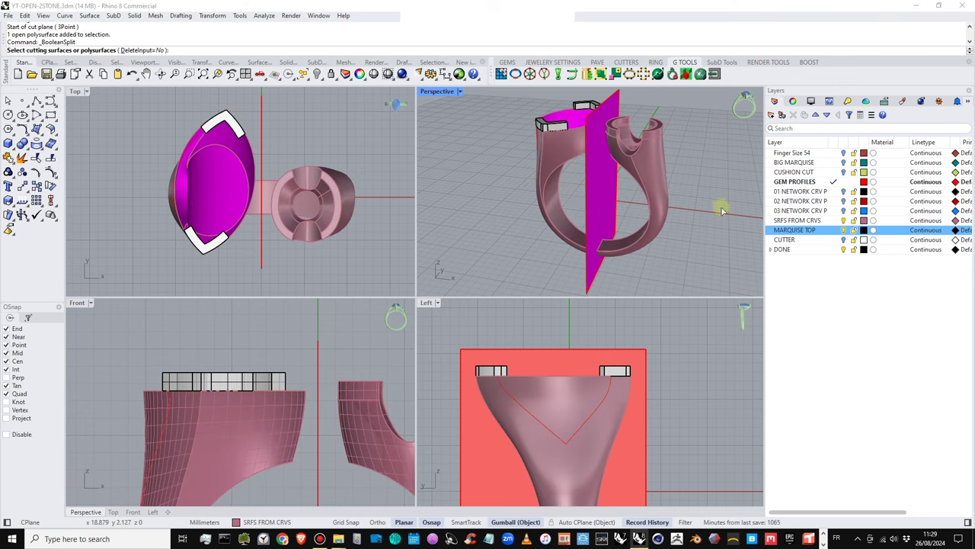
pyautogui.press('Escape')
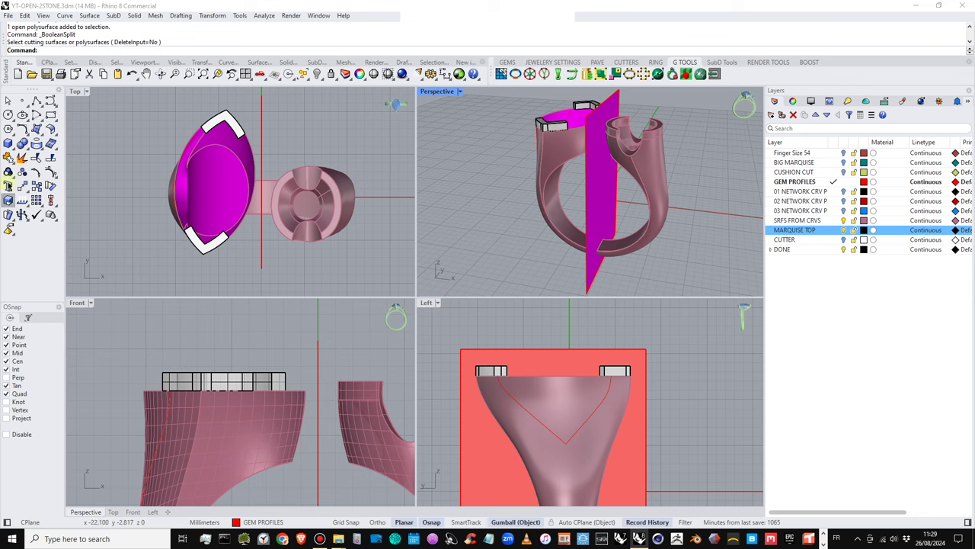
# Boolean split the small-head half of the ring with the vertical cutting plane, keeping the input objects
pyautogui.click(27, 150)
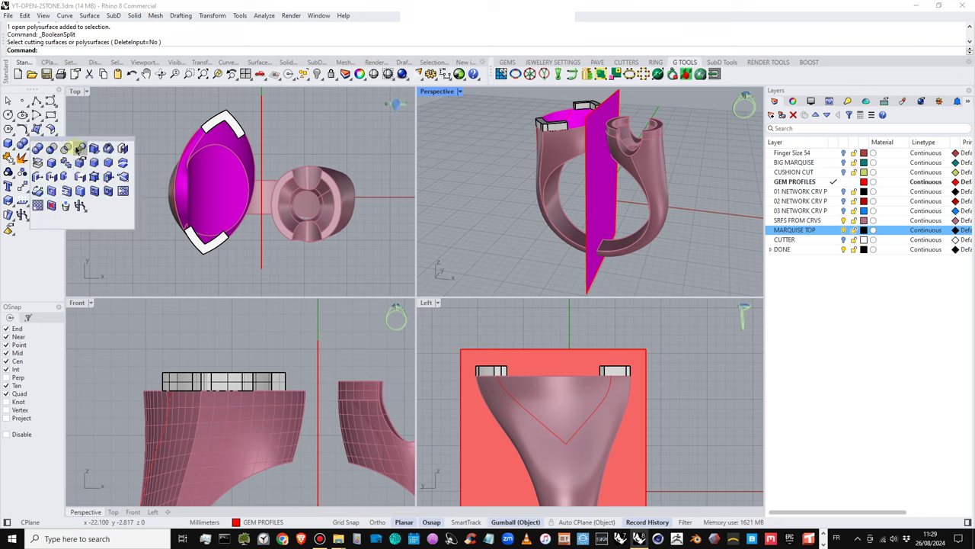
pyautogui.click(80, 150)
pyautogui.click(654, 216)
pyautogui.rightClick(610, 198)
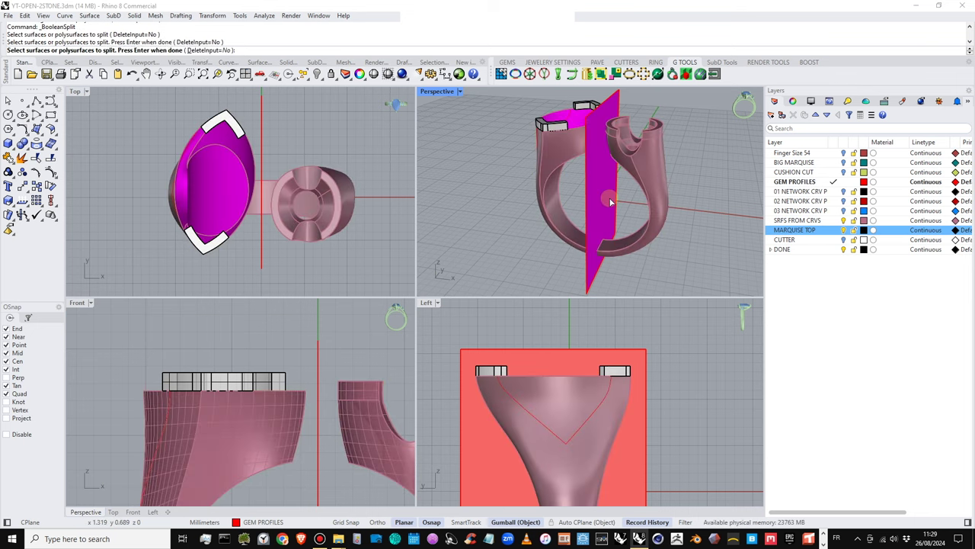
pyautogui.click(612, 199)
pyautogui.rightClick(621, 216)
# Select the closed polysurface produced by the split on the small-head half, maximize the Perspective view and hide that piece
pyautogui.click(648, 237)
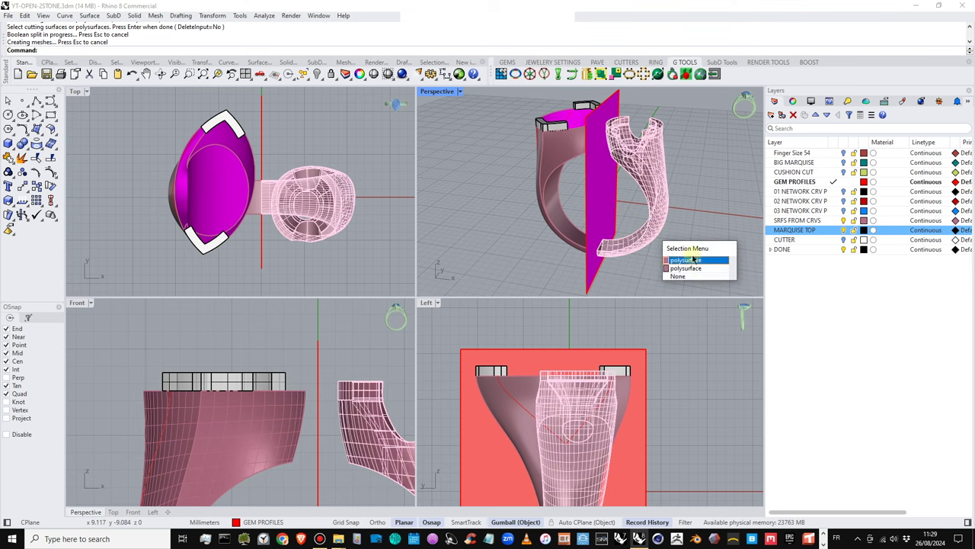
pyautogui.click(698, 262)
pyautogui.doubleClick(438, 91)
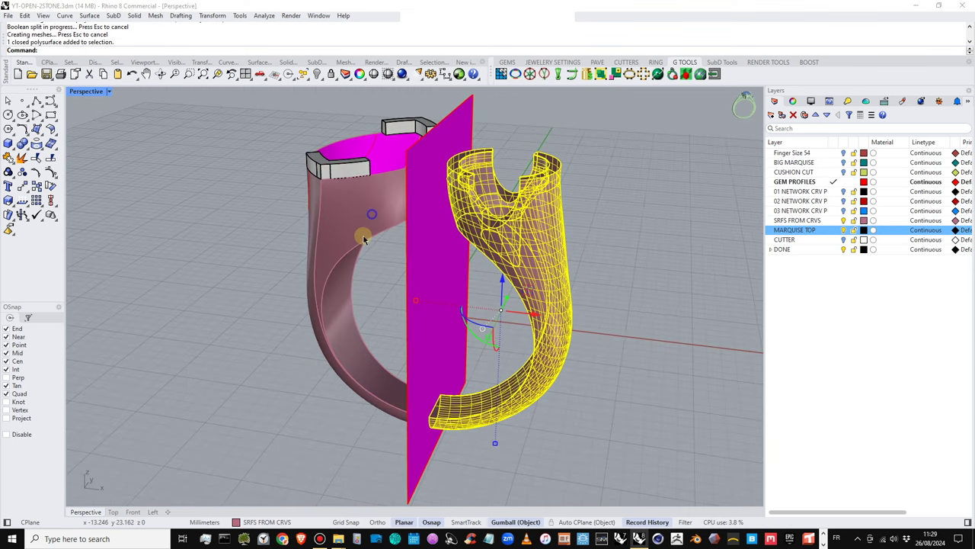
pyautogui.click(317, 72)
# Delete the remaining open polysurface of the small-head half and the vertical cutting plane, accepting the broken history
pyautogui.keyDown('shift'); pyautogui.moveTo(413, 282); pyautogui.dragTo(431, 233, button='right'); pyautogui.keyUp('shift')
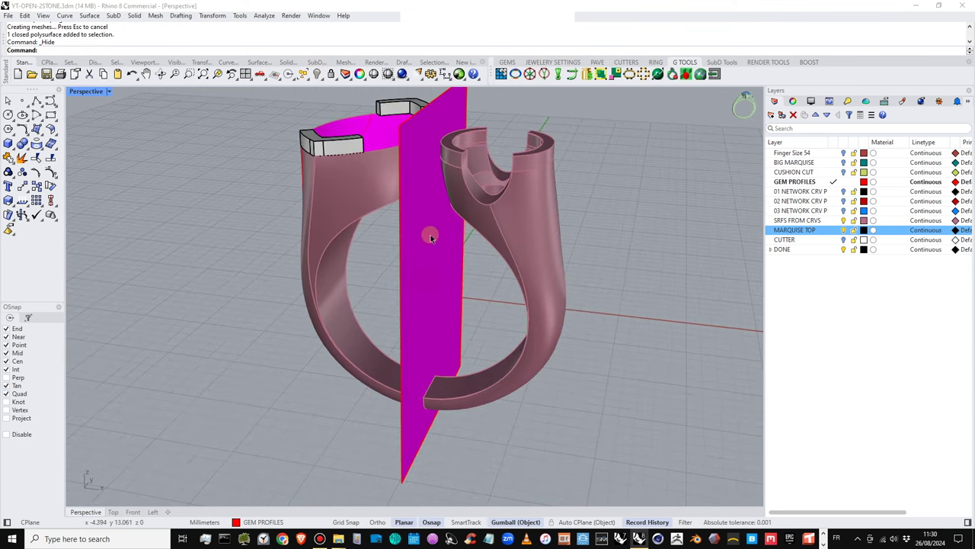
pyautogui.click(519, 208)
pyautogui.press('Delete')
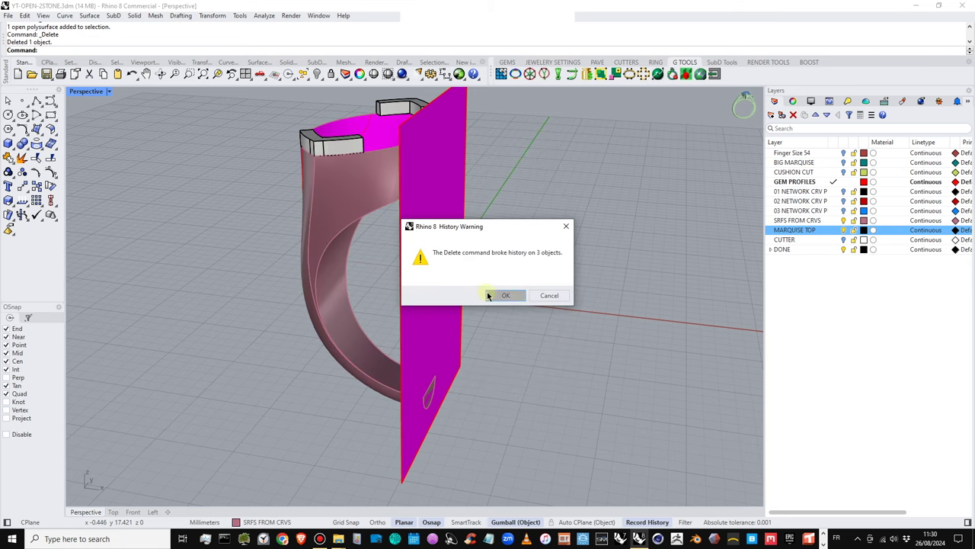
pyautogui.click(490, 293)
pyautogui.moveTo(477, 290); pyautogui.dragTo(426, 279, button='right')
pyautogui.click(427, 282)
pyautogui.press('Delete')
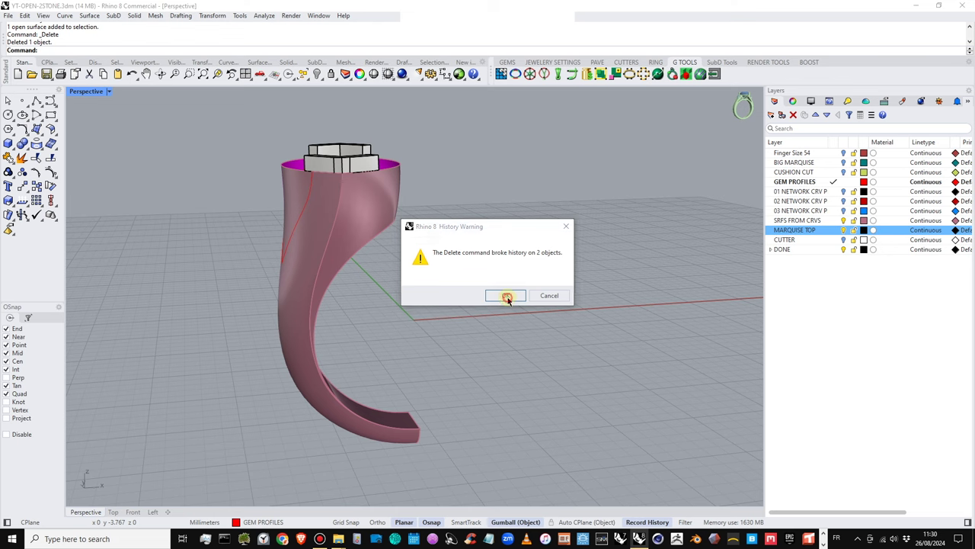
pyautogui.click(506, 297)
# Hide the leftover closed polysurface, the open V-shaped profile curve and the closed round outline beside the marquise half
pyautogui.moveTo(506, 296); pyautogui.dragTo(412, 158, button='right')
pyautogui.click(317, 74)
pyautogui.moveTo(392, 196); pyautogui.dragTo(361, 149, button='right')
pyautogui.click(480, 231)
pyautogui.click(317, 74)
pyautogui.click(146, 218)
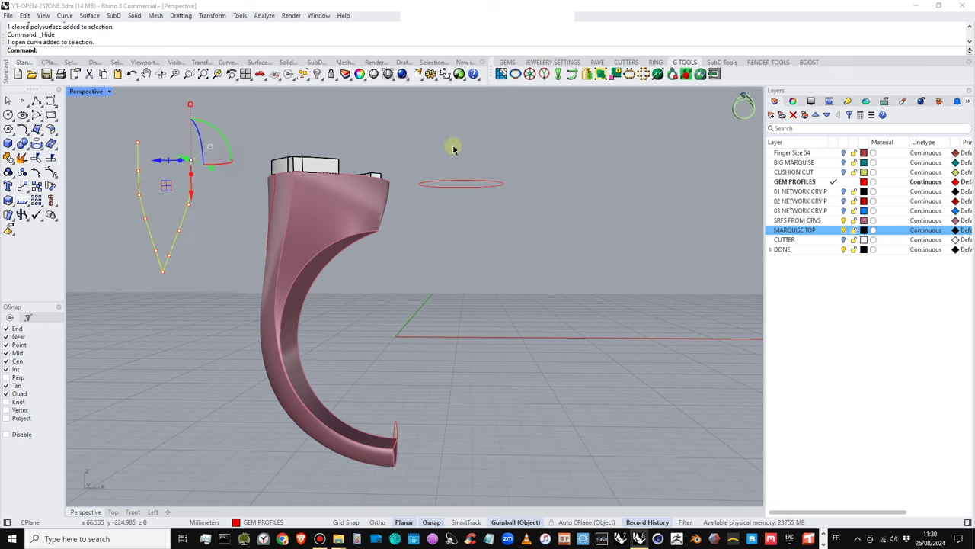
pyautogui.keyDown('shift'); pyautogui.moveTo(519, 148); pyautogui.dragTo(438, 219); pyautogui.keyUp('shift')
pyautogui.click(317, 74)
# Hide the closed marquise-shaped curve lying in the opening of the marquise head
pyautogui.moveTo(347, 179); pyautogui.dragTo(375, 114, button='right')
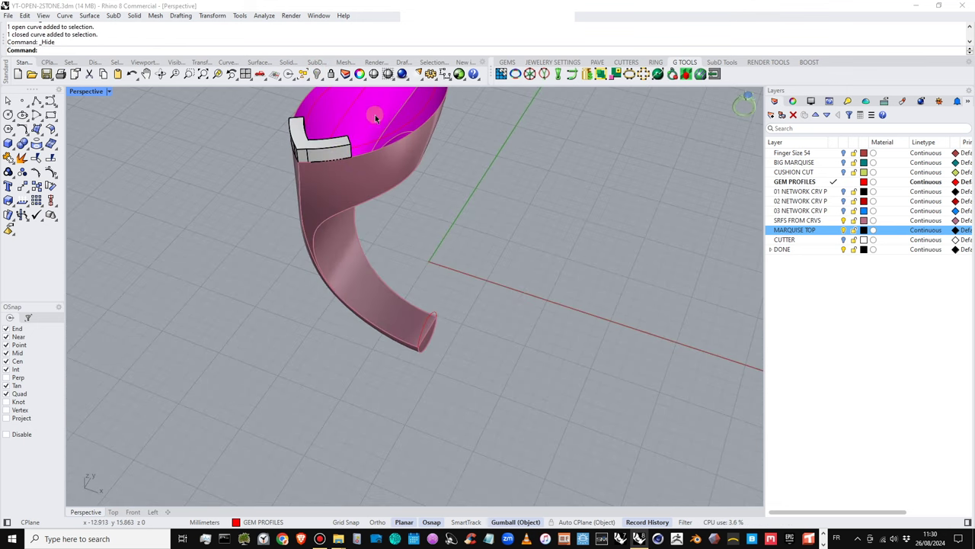
pyautogui.click(381, 145)
pyautogui.click(392, 166)
pyautogui.moveTo(392, 166); pyautogui.dragTo(373, 87, button='right')
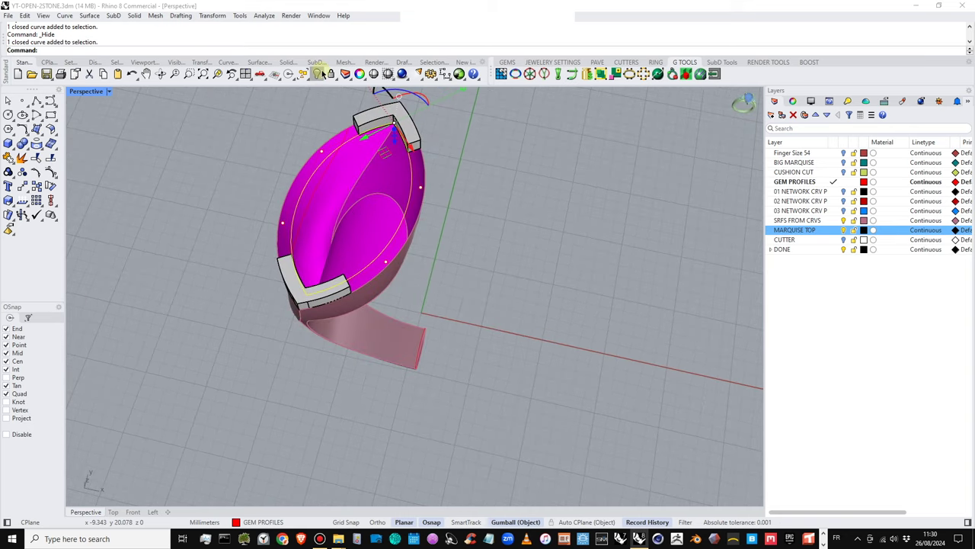
pyautogui.click(319, 74)
# Start an interpolated curve on the marquise head's outer surface at the rim, beneath the inner corner of one prong
pyautogui.moveTo(370, 191); pyautogui.dragTo(270, 169, button='right')
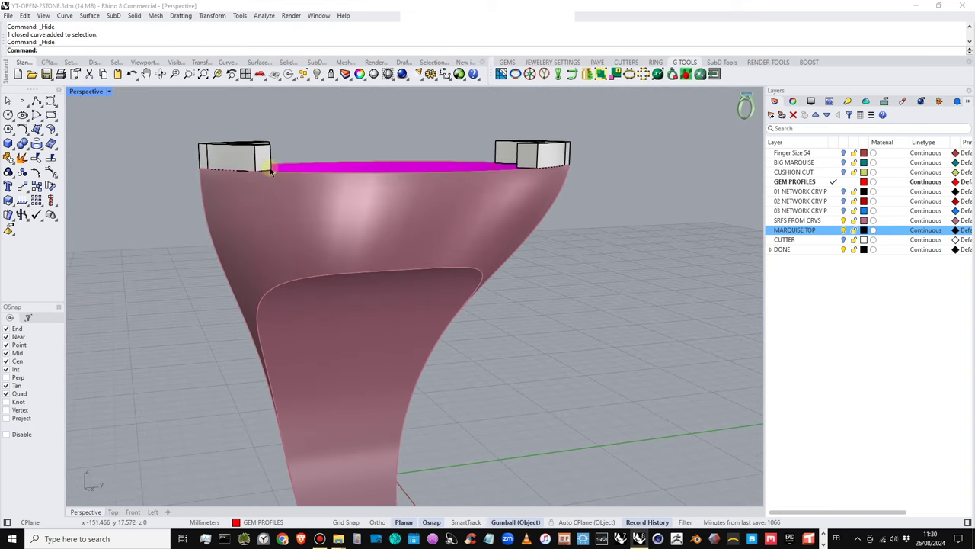
pyautogui.click(54, 109)
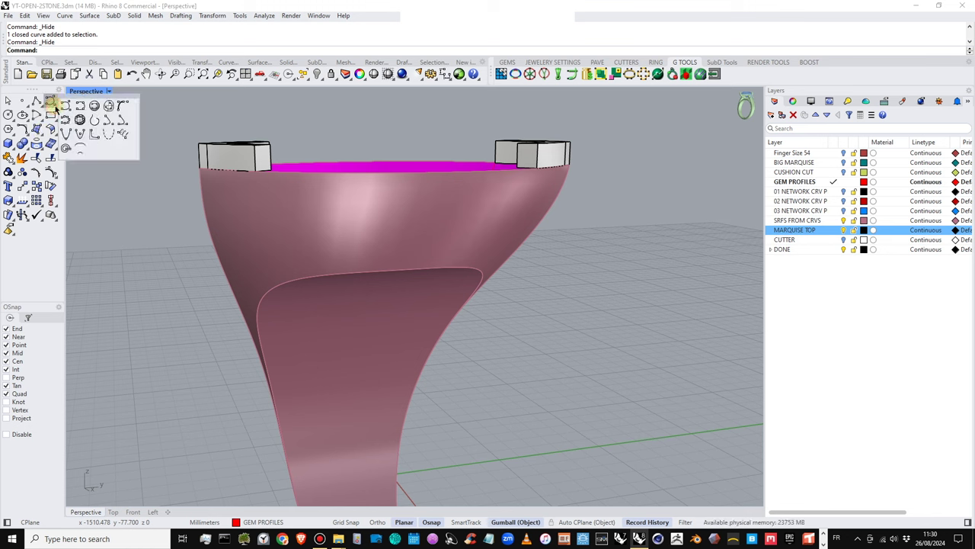
pyautogui.click(94, 107)
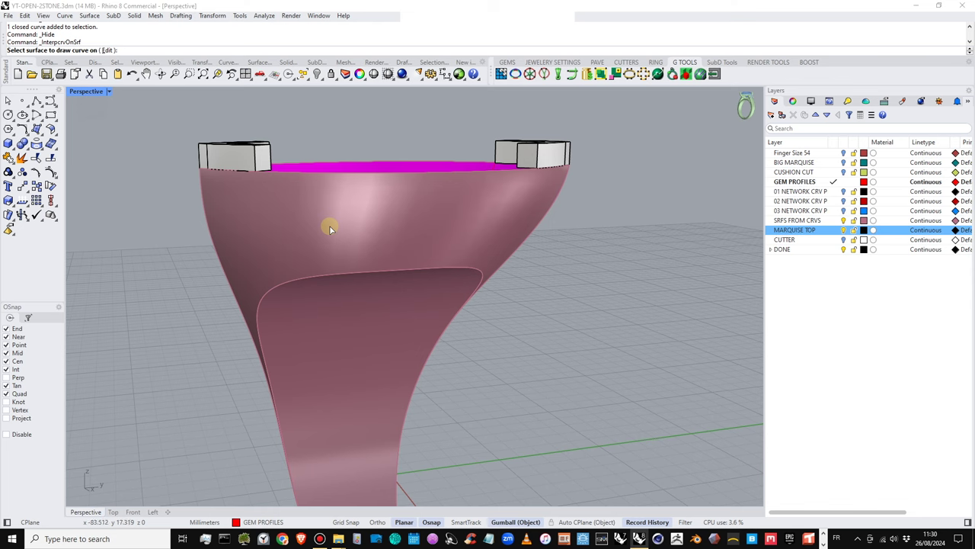
pyautogui.click(327, 224)
pyautogui.moveTo(370, 233); pyautogui.dragTo(256, 181, button='right')
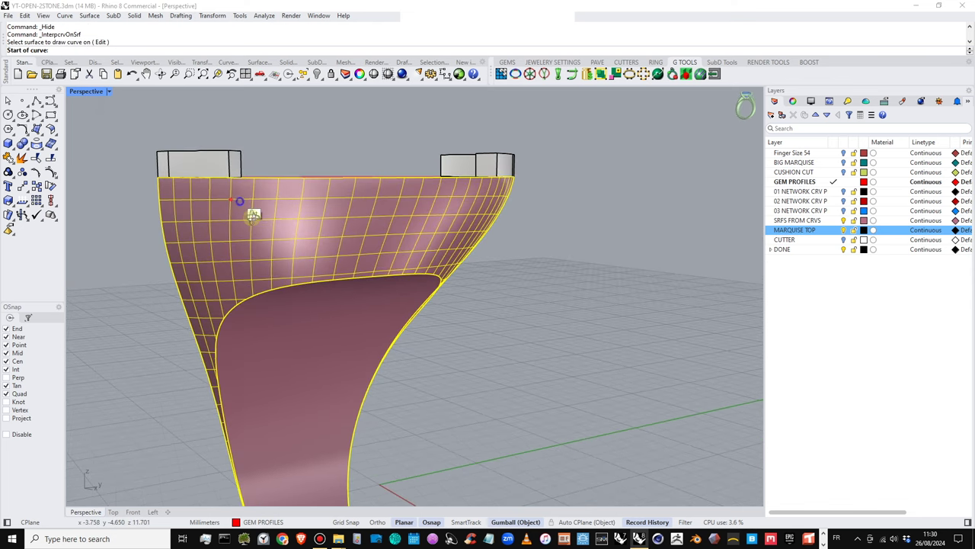
pyautogui.moveTo(254, 217); pyautogui.dragTo(266, 231, button='right')
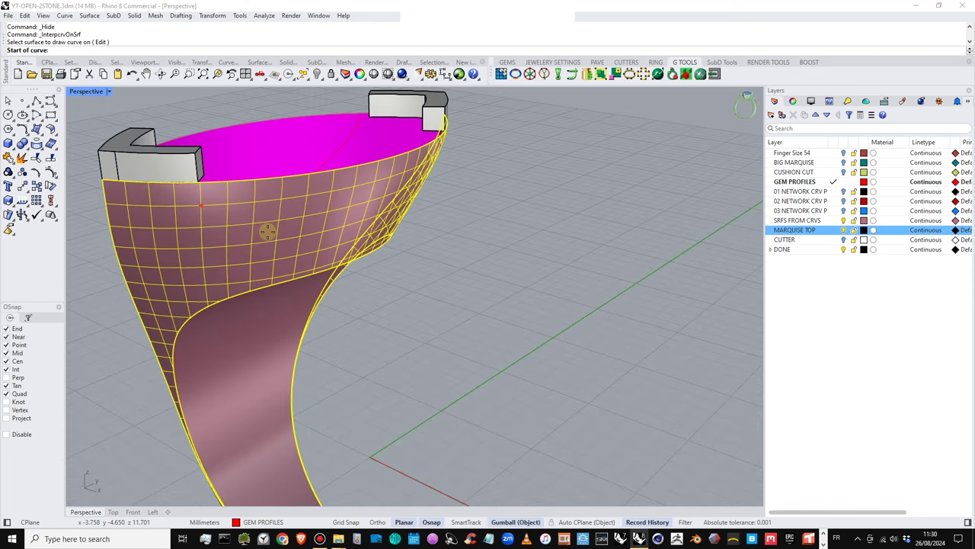
pyautogui.click(195, 185)
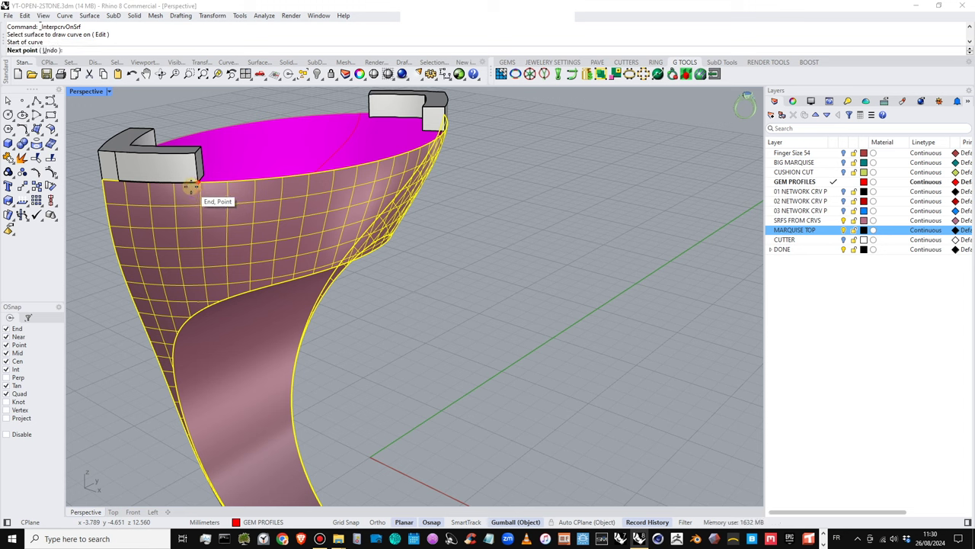
# Place a middle point freely on the surface with snaps off, then end the curve snapped to the arched lower edge's centre
pyautogui.click(430, 522)
pyautogui.moveTo(311, 235); pyautogui.dragTo(213, 212, button='right')
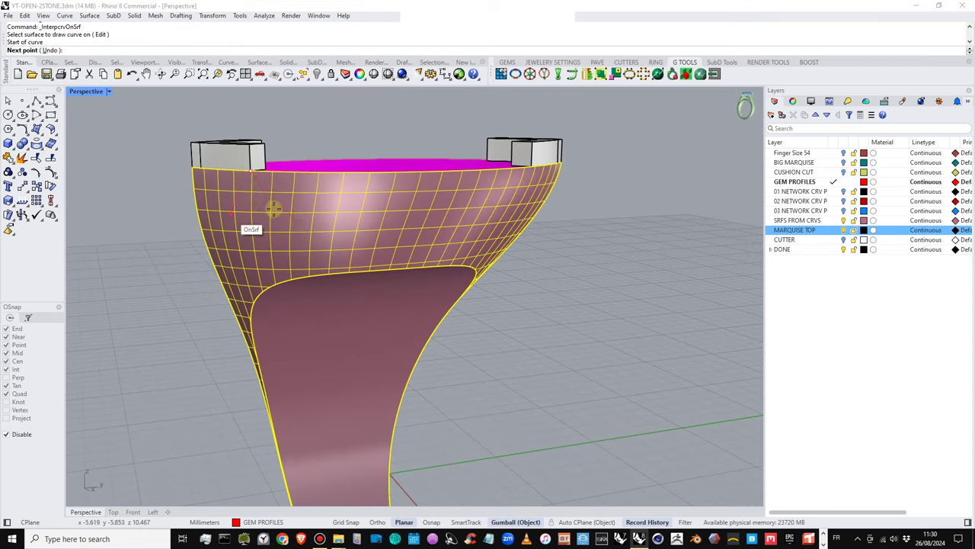
pyautogui.click(299, 212)
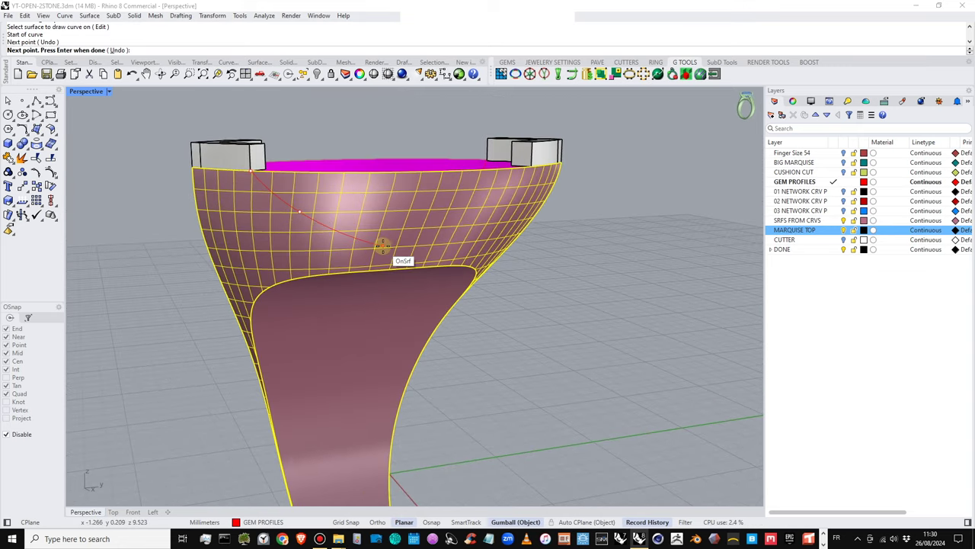
pyautogui.scroll(4, 384, 245)
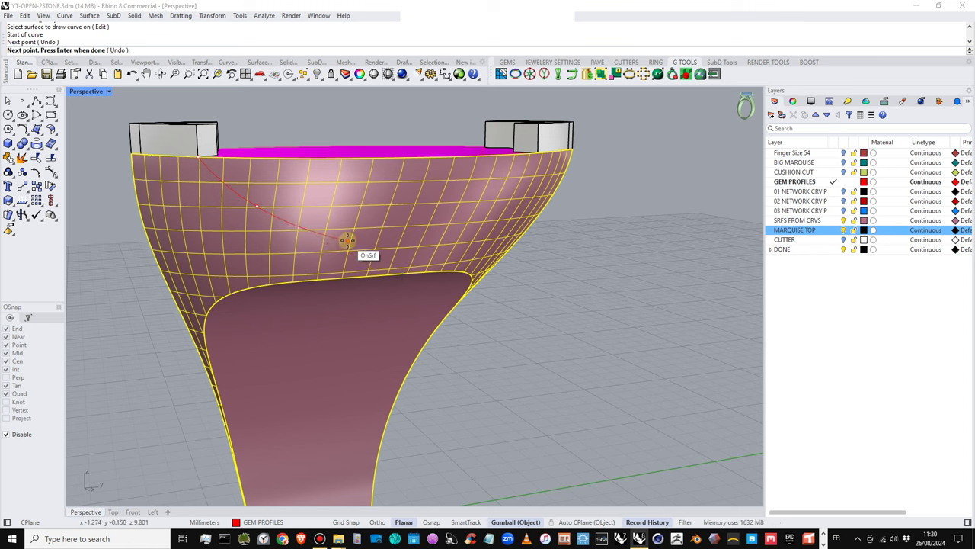
pyautogui.click(349, 248)
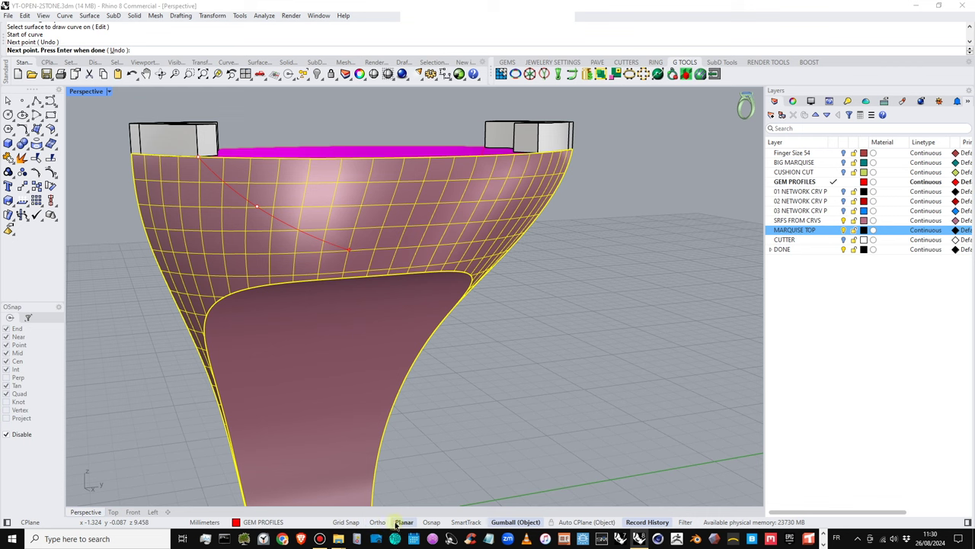
pyautogui.click(428, 522)
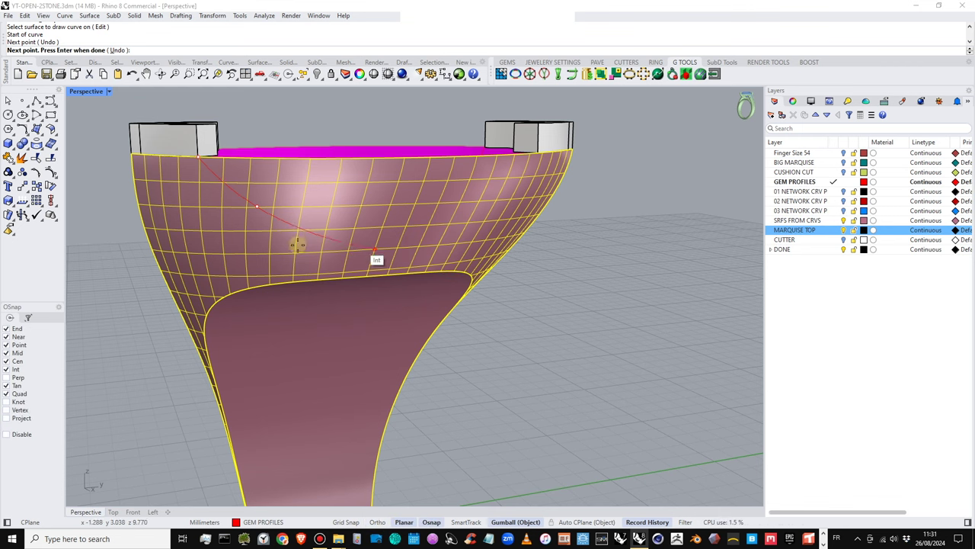
pyautogui.moveTo(329, 251); pyautogui.dragTo(376, 261, button='right')
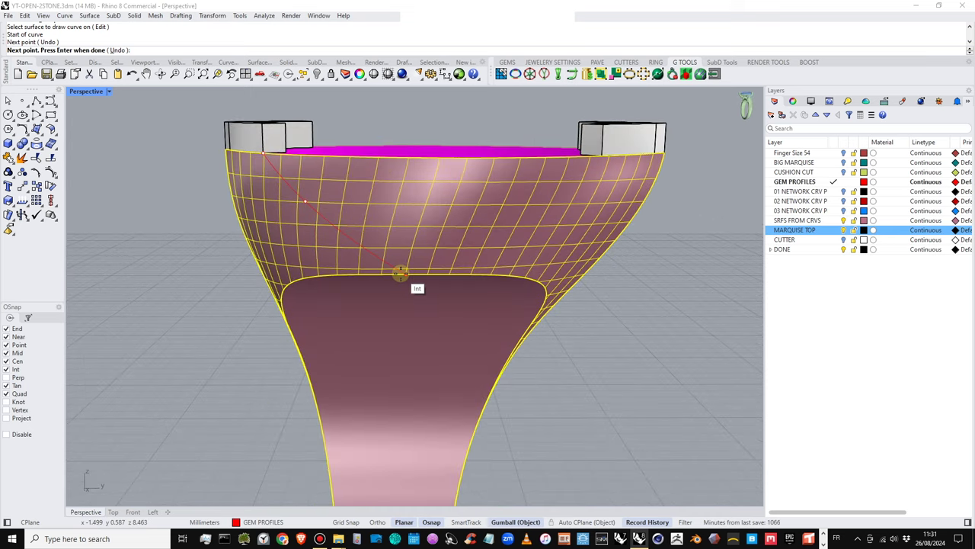
pyautogui.click(402, 273)
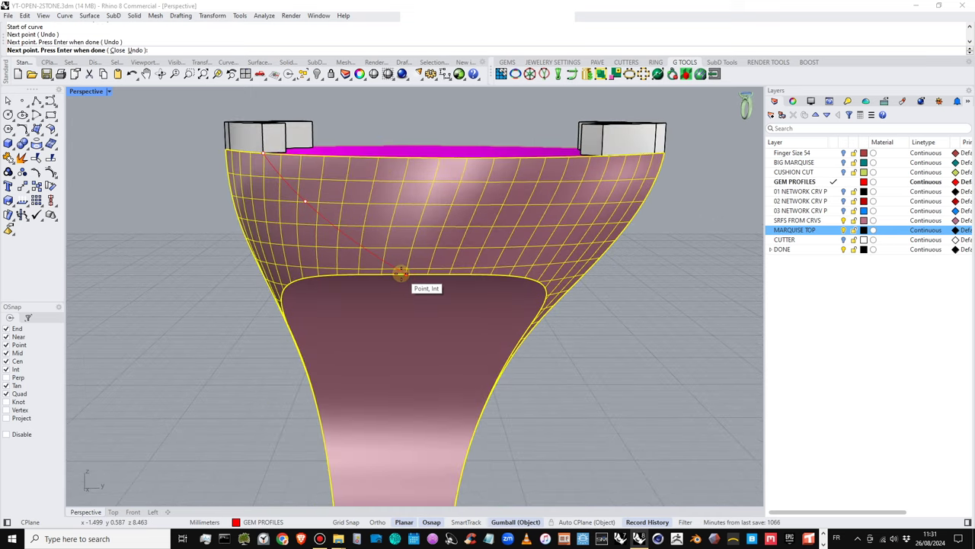
pyautogui.press('Return')
pyautogui.scroll(4, 411, 282)
pyautogui.scroll(-5, 420, 290)
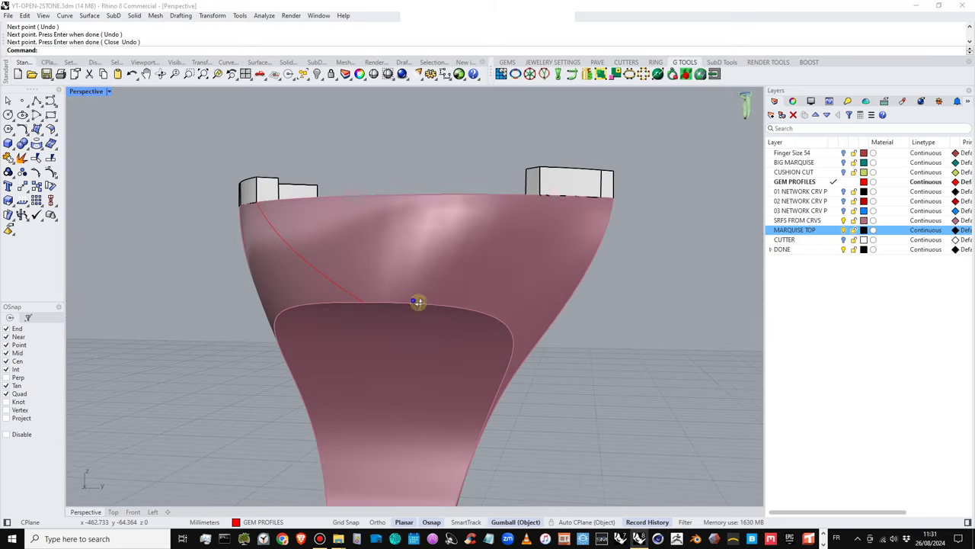
# Start a second interpolated curve on the same outer surface at the rim beneath the opposite prong's inner corner
pyautogui.click(503, 259)
pyautogui.click(630, 252)
pyautogui.moveTo(501, 254)
pyautogui.mouseDown(button='right')
pyautogui.moveTo(516, 270)
pyautogui.moveTo(507, 285)
pyautogui.moveTo(544, 214)
pyautogui.mouseUp(button='right')
pyautogui.rightClick(534, 227)
pyautogui.click(533, 229)
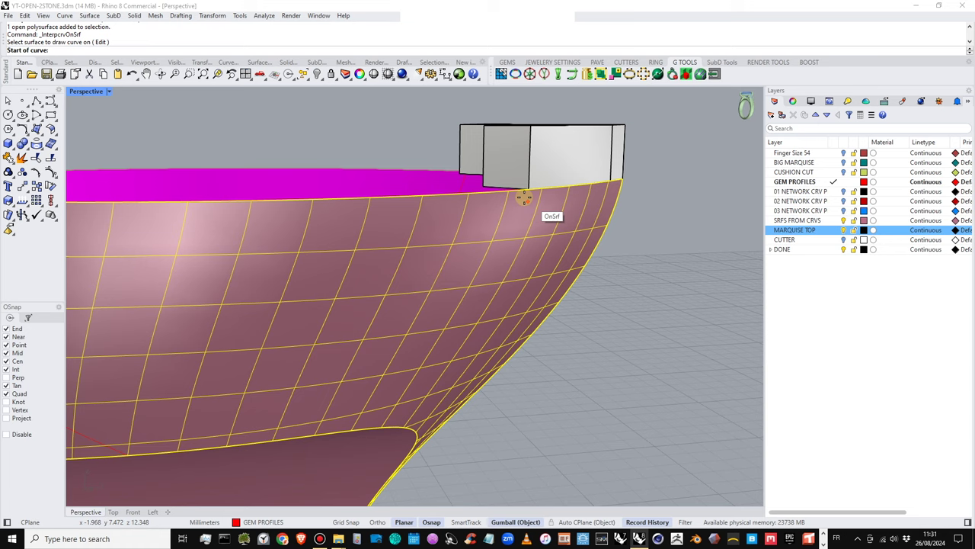
pyautogui.scroll(3, 526, 200)
pyautogui.click(527, 214)
pyautogui.scroll(1, 528, 213)
pyautogui.scroll(-2, 449, 320)
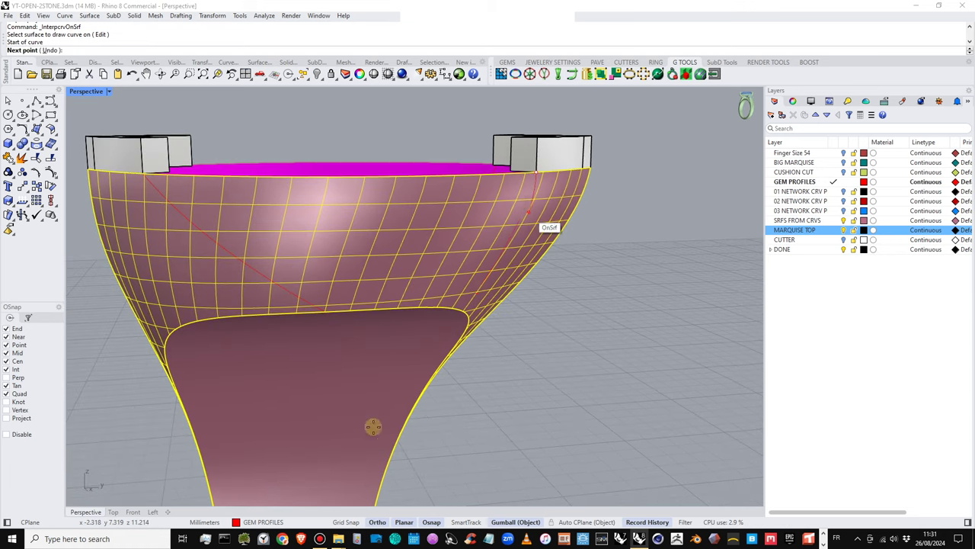
# Add a free middle point with snaps off, then finish the second curve snapped to the first curve's lower endpoint
pyautogui.click(261, 523)
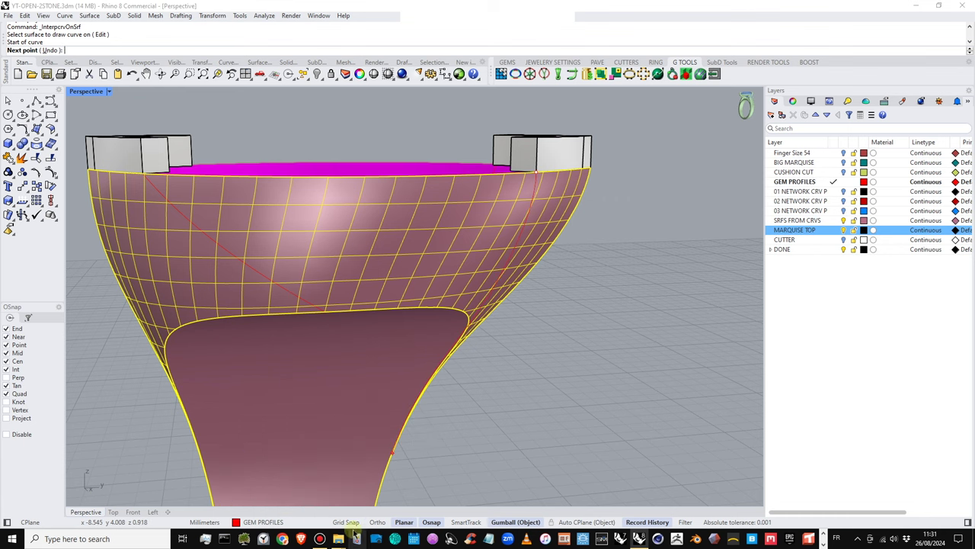
pyautogui.click(432, 522)
pyautogui.scroll(1, 484, 238)
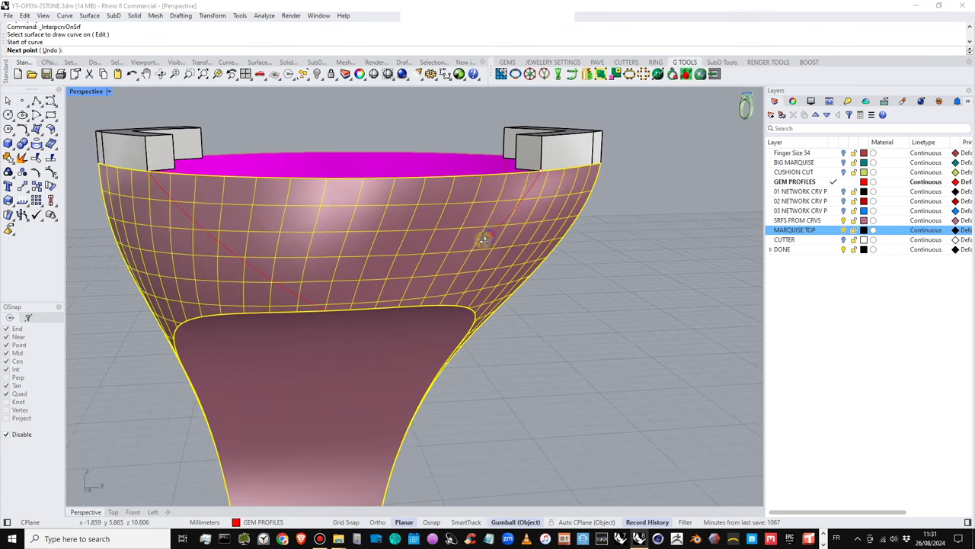
pyautogui.click(451, 251)
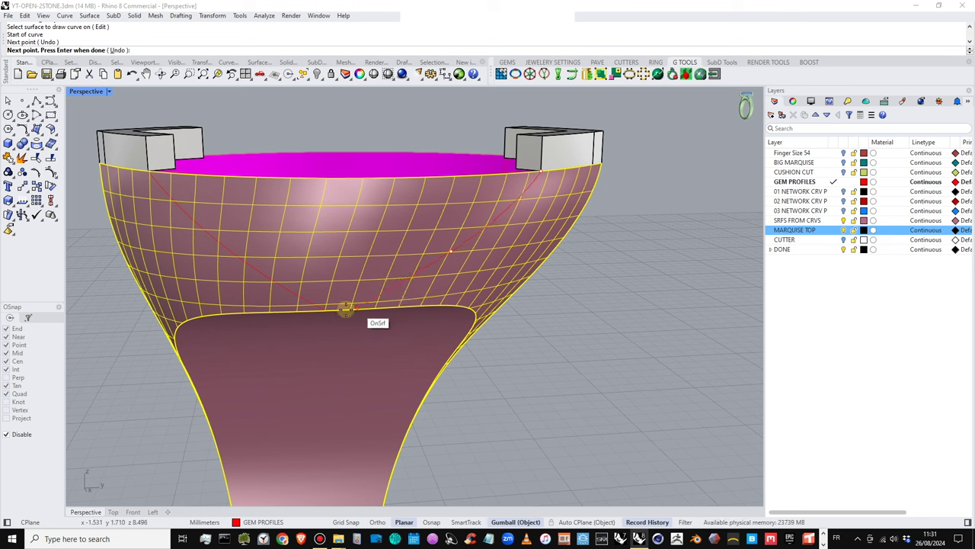
pyautogui.click(404, 522)
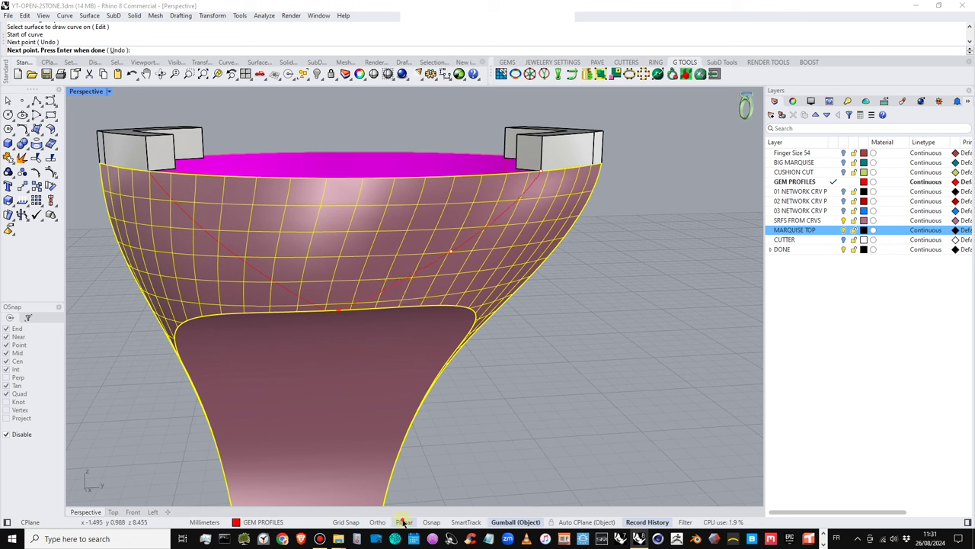
pyautogui.click(432, 522)
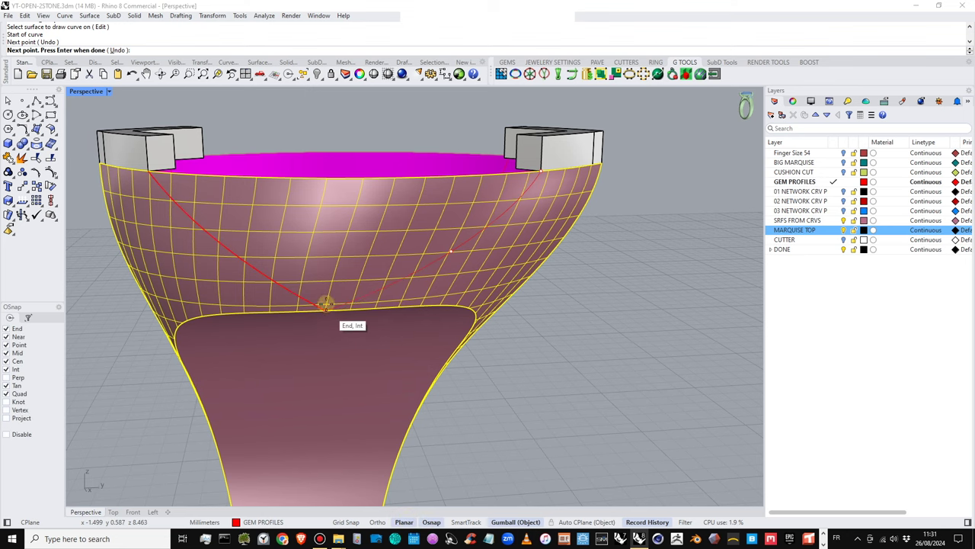
pyautogui.click(324, 311)
pyautogui.rightClick(324, 311)
# Inspect the V-shaped curves from several angles, temporarily showing the BIG MARQUISE layer to compare them with the stone
pyautogui.moveTo(324, 311); pyautogui.dragTo(546, 406, button='right')
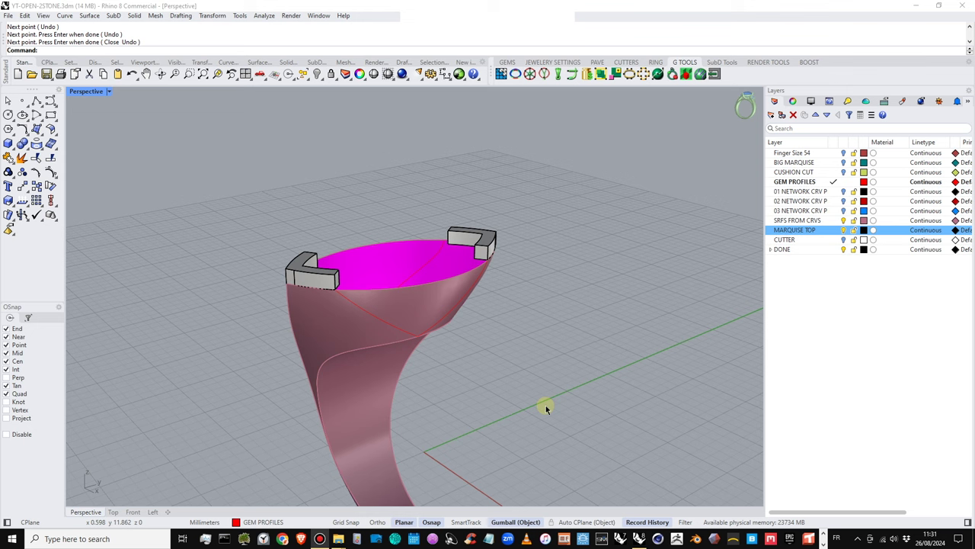
pyautogui.scroll(4, 393, 277)
pyautogui.moveTo(423, 326); pyautogui.dragTo(379, 278, button='right')
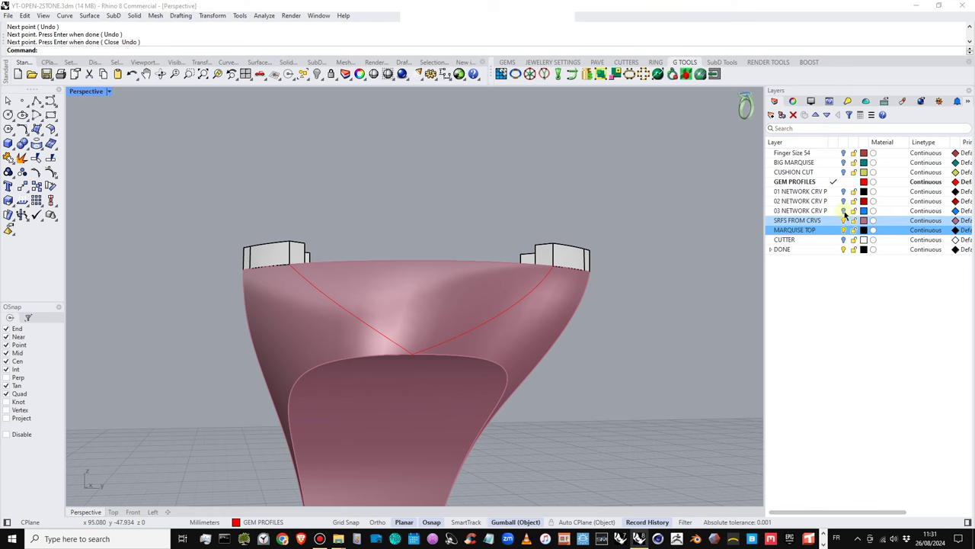
pyautogui.click(843, 163)
pyautogui.moveTo(433, 269); pyautogui.dragTo(315, 281, button='right')
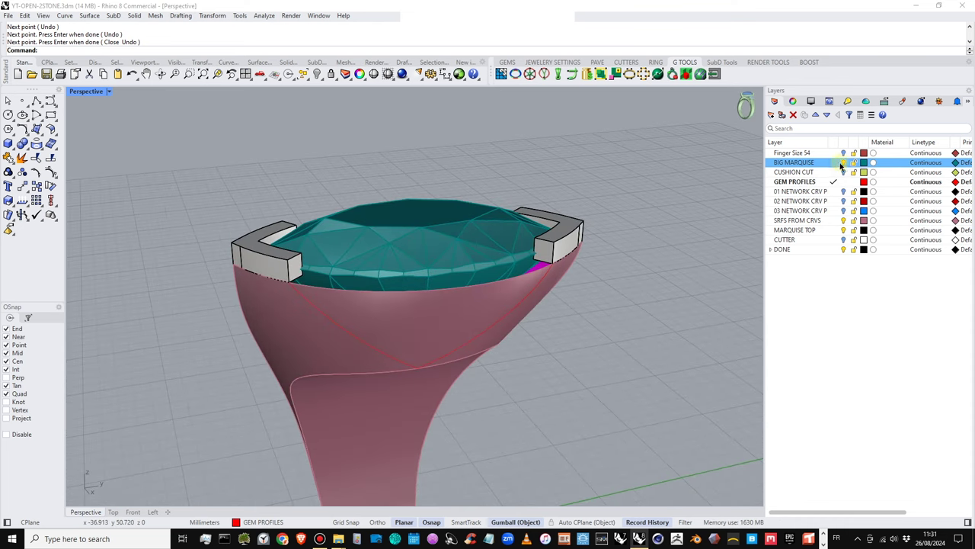
pyautogui.click(843, 163)
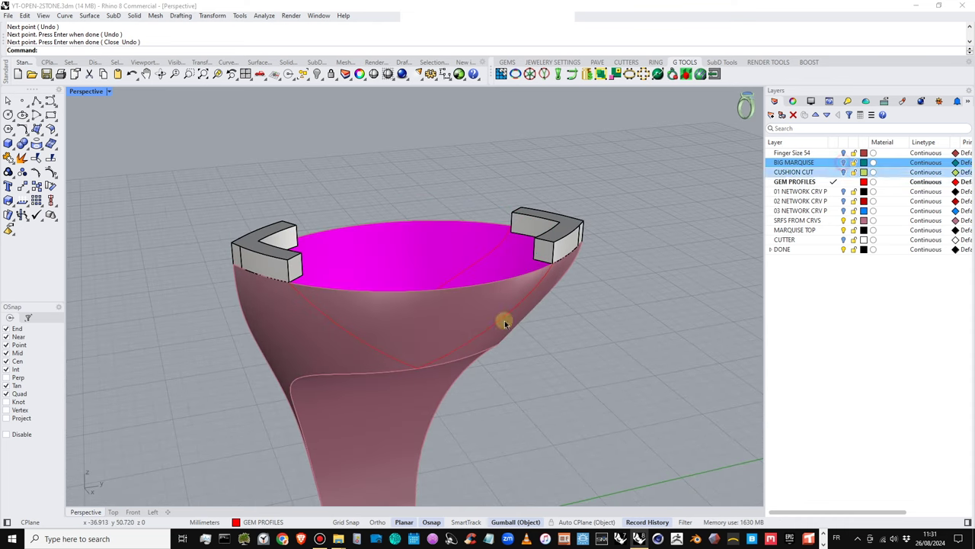
# Split the ring head's polysurface using the V-shaped curve on its outer surface as the cutting object
pyautogui.moveTo(418, 339); pyautogui.dragTo(525, 240, button='right')
pyautogui.moveTo(412, 346)
pyautogui.mouseDown(button='right')
pyautogui.moveTo(352, 320)
pyautogui.moveTo(348, 370)
pyautogui.moveTo(422, 338)
pyautogui.moveTo(399, 340)
pyautogui.mouseUp(button='right')
pyautogui.click(400, 339)
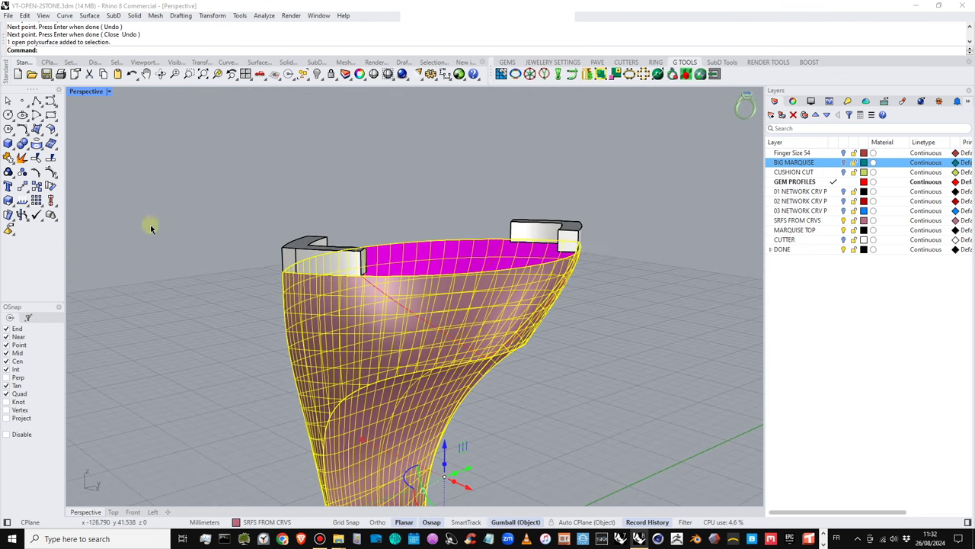
pyautogui.click(57, 160)
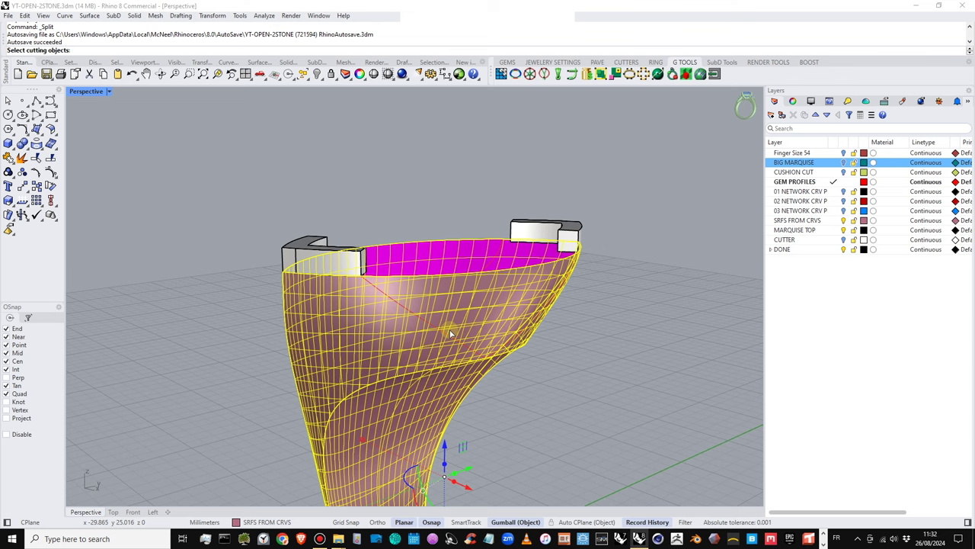
pyautogui.moveTo(528, 329); pyautogui.dragTo(448, 325, button='right')
pyautogui.click(486, 339)
pyautogui.rightClick(377, 358)
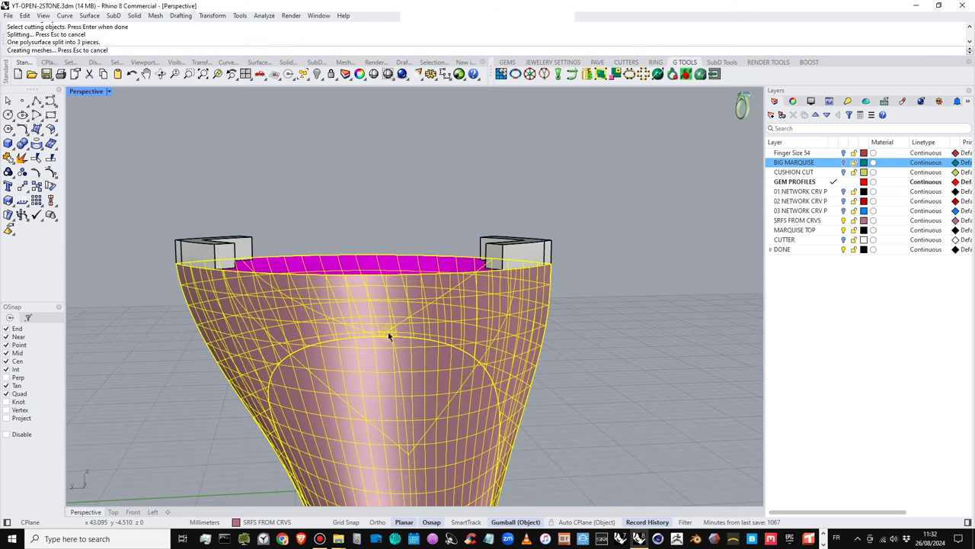
# Delete the V-shaped piece split off the front of the head and inspect the opening from several angles
pyautogui.click(502, 297)
pyautogui.click(439, 367)
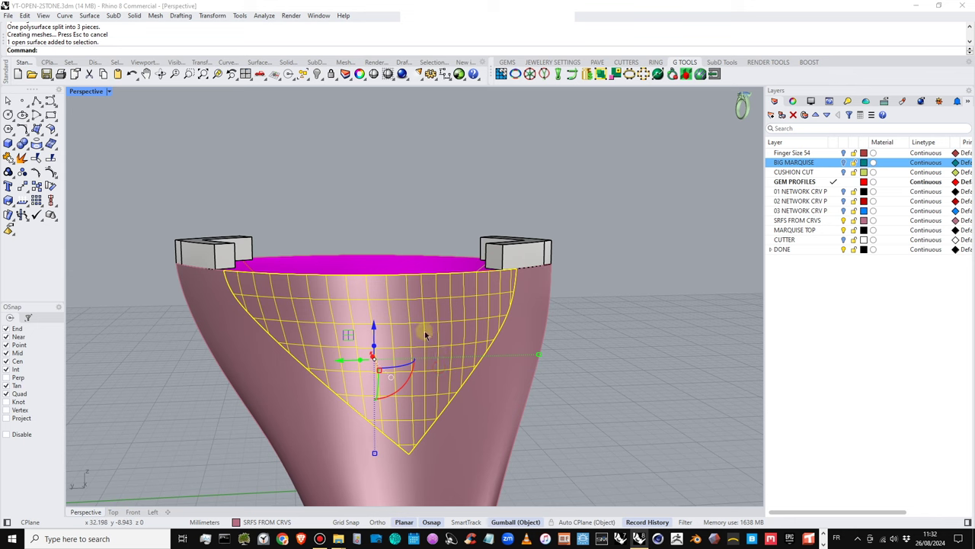
pyautogui.press('Delete')
pyautogui.moveTo(425, 334); pyautogui.dragTo(429, 279, button='right')
pyautogui.moveTo(422, 337); pyautogui.dragTo(473, 258, button='right')
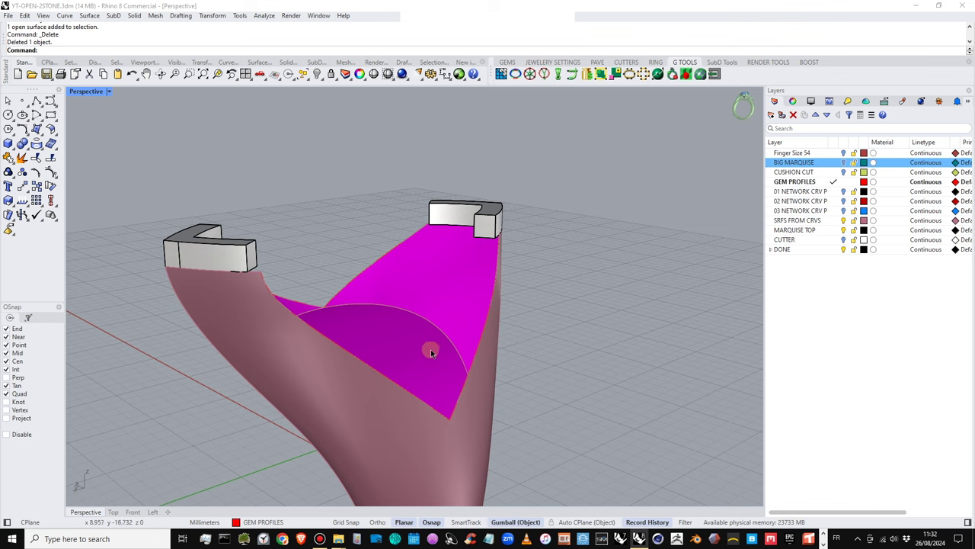
pyautogui.moveTo(430, 352); pyautogui.dragTo(246, 246, button='right')
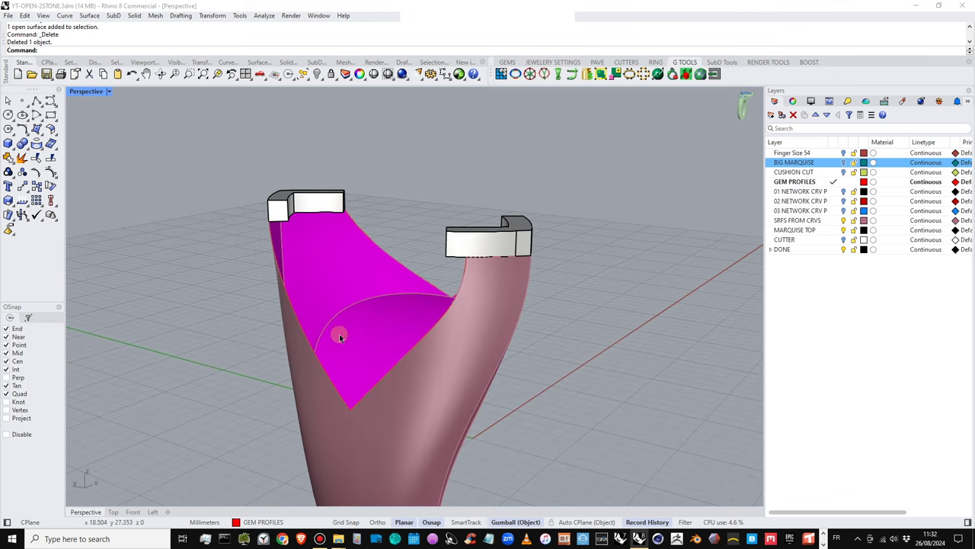
pyautogui.moveTo(340, 337); pyautogui.dragTo(300, 302, button='right')
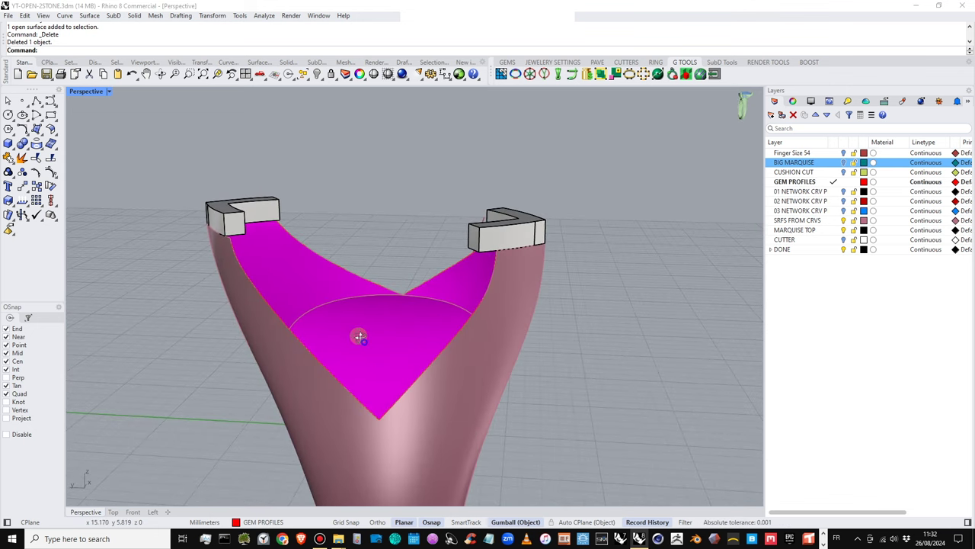
pyautogui.moveTo(359, 336); pyautogui.dragTo(283, 247, button='right')
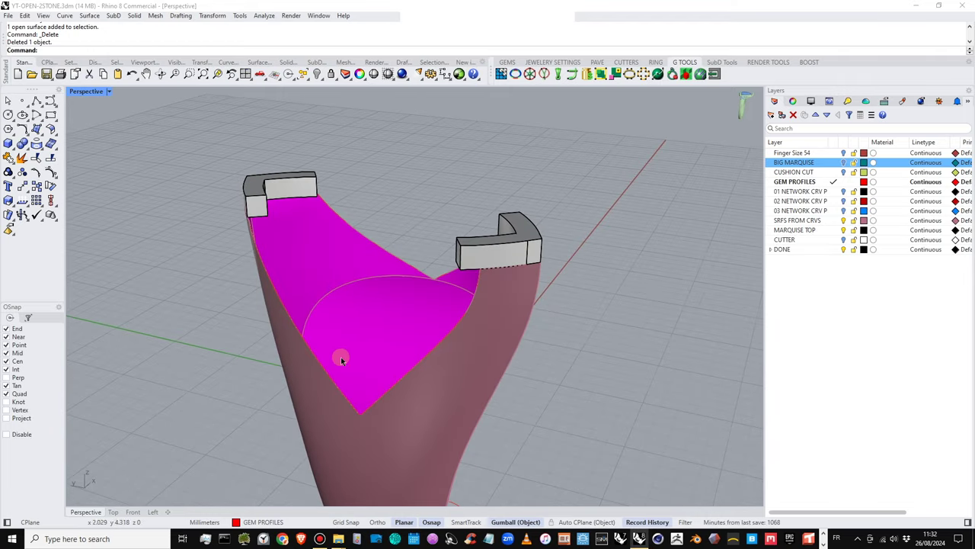
pyautogui.moveTo(340, 357); pyautogui.dragTo(429, 279, button='right')
# Undo the deletion of the V-shaped piece and the split of the head, then clear the selection
pyautogui.click(477, 329)
pyautogui.click(495, 353)
pyautogui.hotkey('ctrl', 'z')
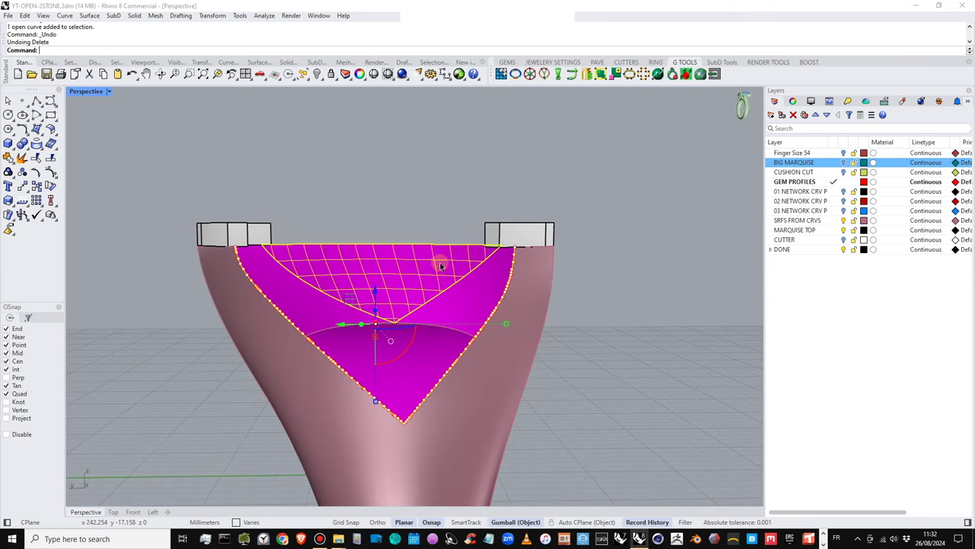
pyautogui.hotkey('ctrl', 'z')
pyautogui.press('Escape')
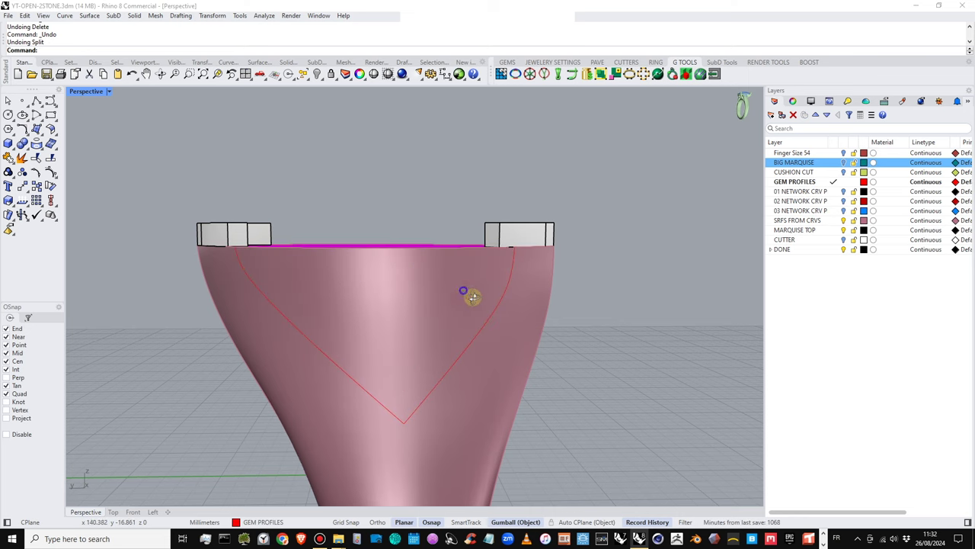
# Explode the V-shaped curve into its separate segments, accepting the broken history, and leave nothing selected
pyautogui.moveTo(464, 289); pyautogui.dragTo(508, 305, button='right')
pyautogui.click(508, 306)
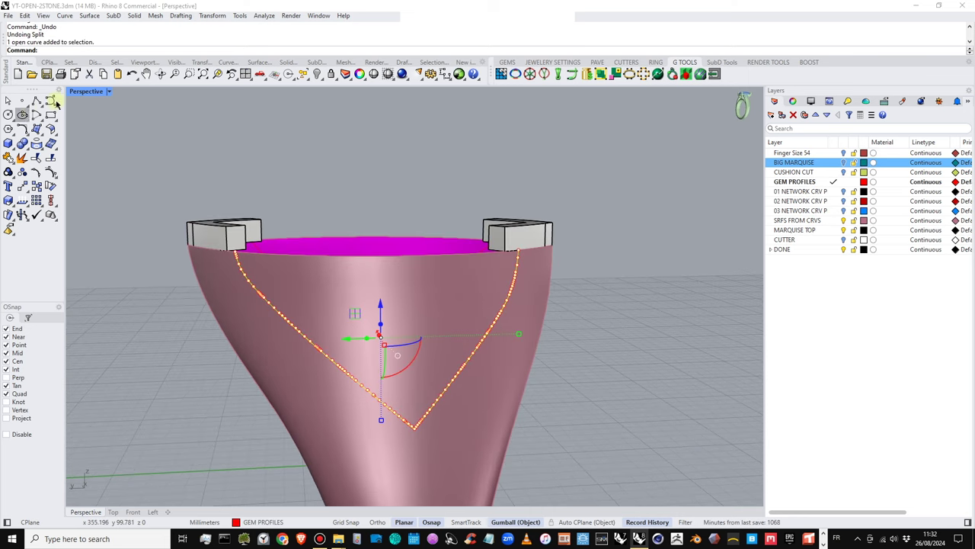
pyautogui.click(29, 158)
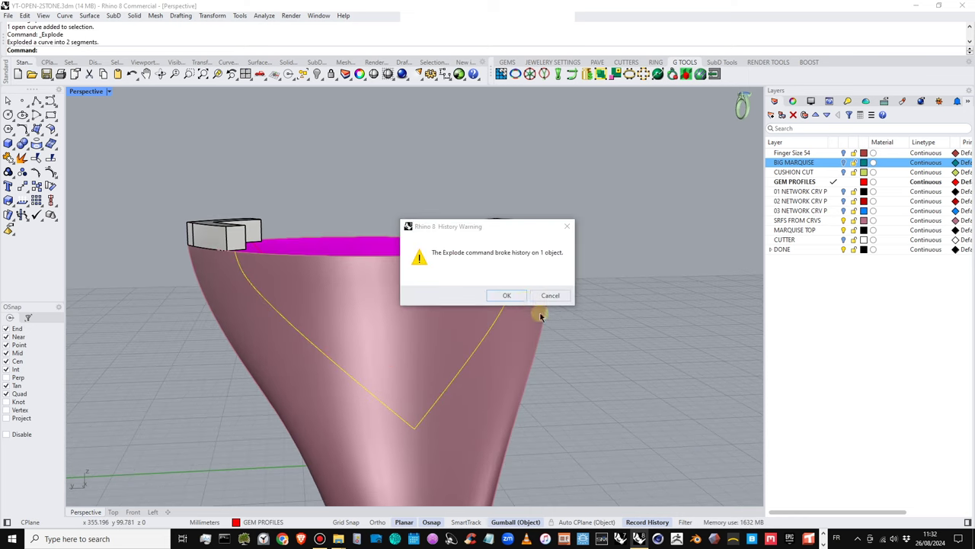
pyautogui.click(506, 294)
pyautogui.click(499, 315)
pyautogui.click(534, 340)
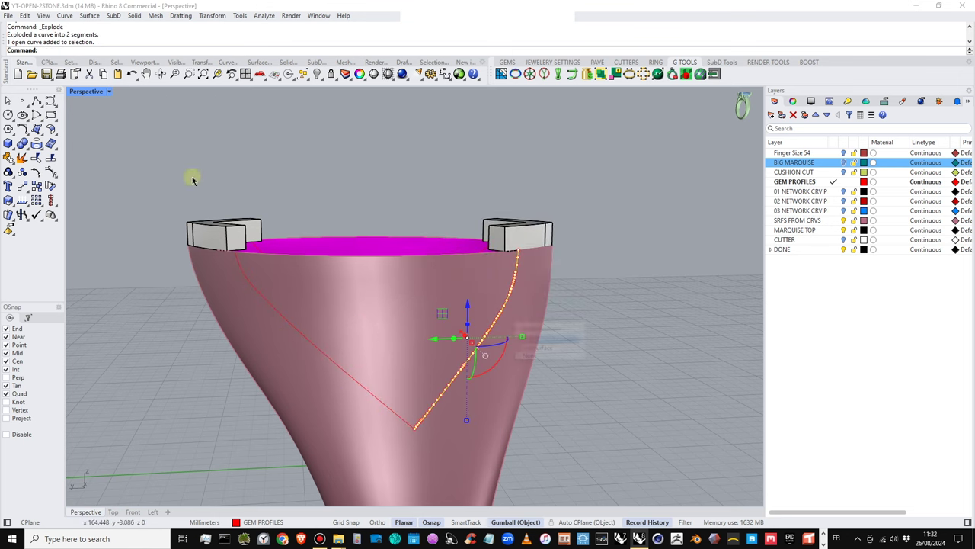
pyautogui.press('Escape')
# Start a new interpolated curve on the outer surface at the rim by the prong's inner corner, placing a middle point on the old curve
pyautogui.click(58, 108)
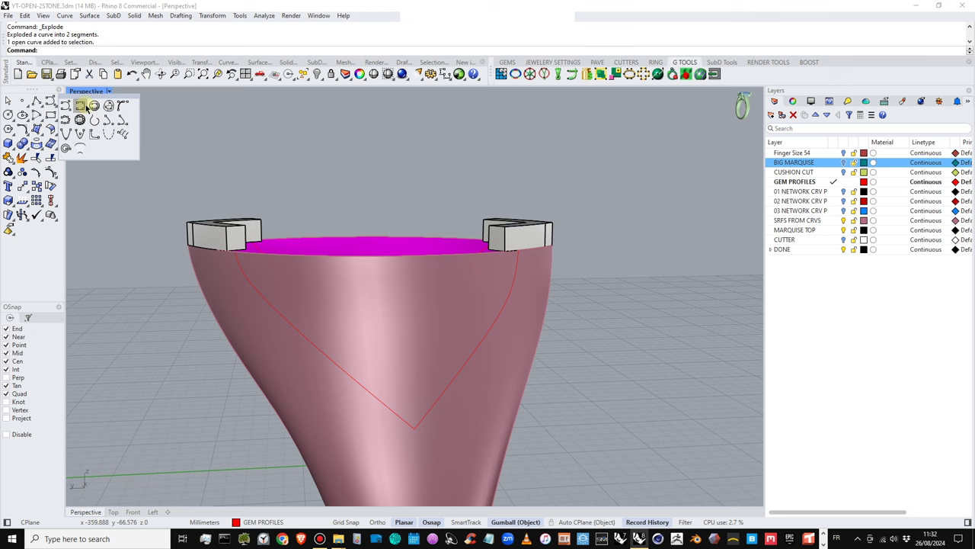
pyautogui.click(80, 106)
pyautogui.click(499, 284)
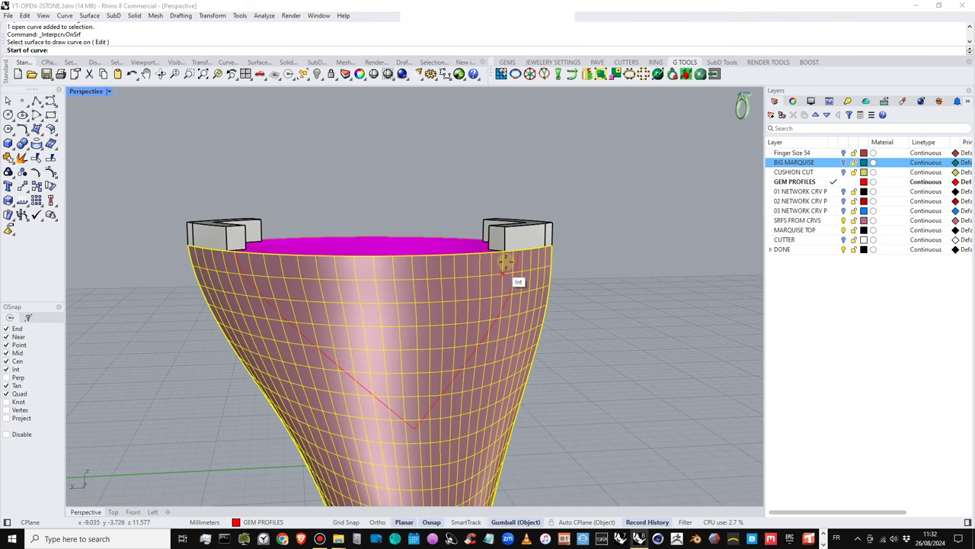
pyautogui.click(504, 253)
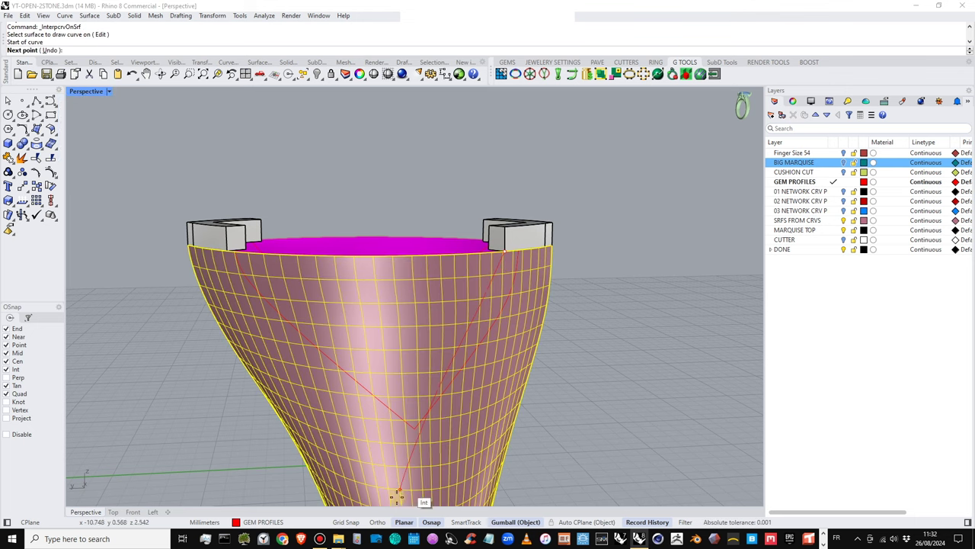
pyautogui.click(416, 426)
pyautogui.click(479, 338)
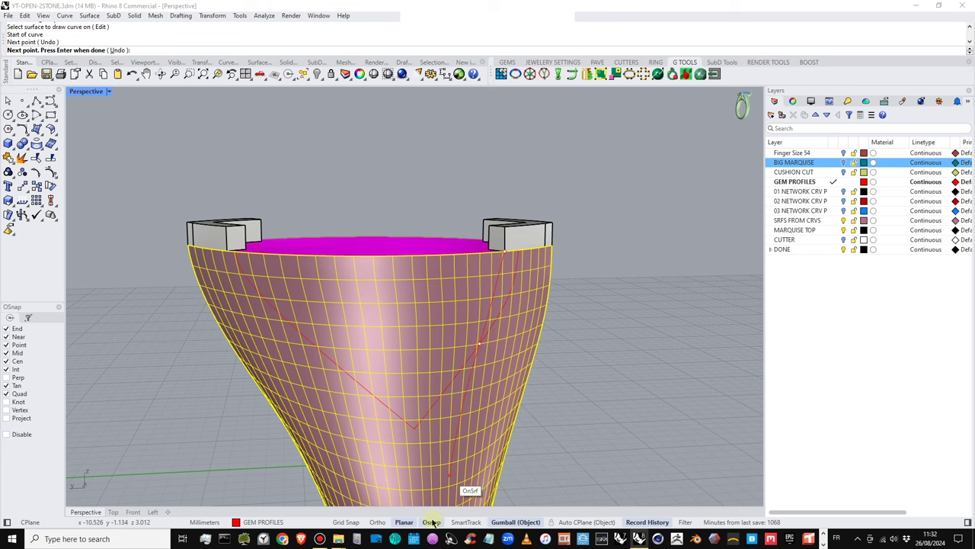
# Add another point close to the old curve and finish the new curve snapped to the V's lower tip, keeping object snaps on
pyautogui.click(431, 522)
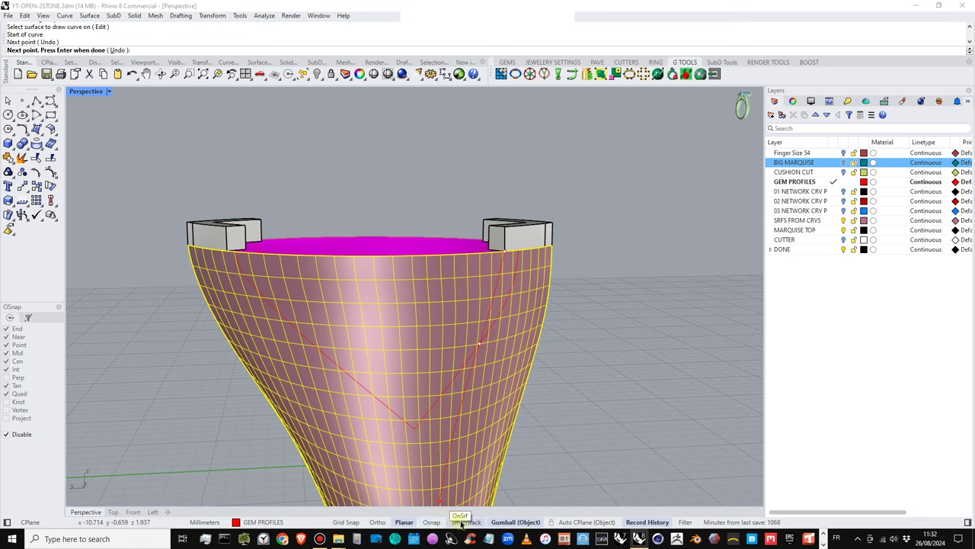
pyautogui.click(432, 521)
pyautogui.scroll(3, 431, 382)
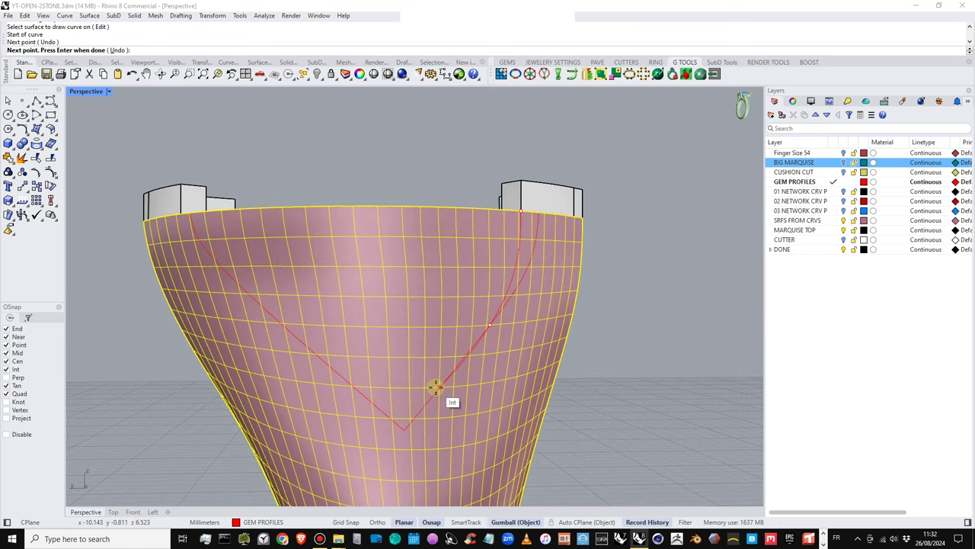
pyautogui.click(435, 387)
pyautogui.click(403, 431)
pyautogui.rightClick(402, 430)
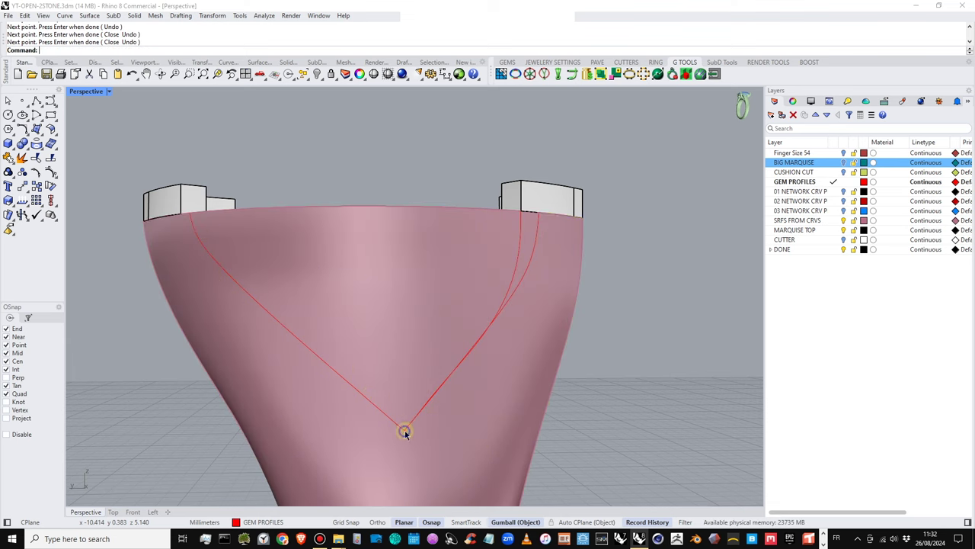
# Draw a second interpolated curve on the same surface from the opposite prong's inner corner, bowed outside the old curve, to the V's lower tip
pyautogui.moveTo(371, 392); pyautogui.dragTo(221, 251, button='right')
pyautogui.rightClick(180, 235)
pyautogui.click(219, 250)
pyautogui.click(210, 240)
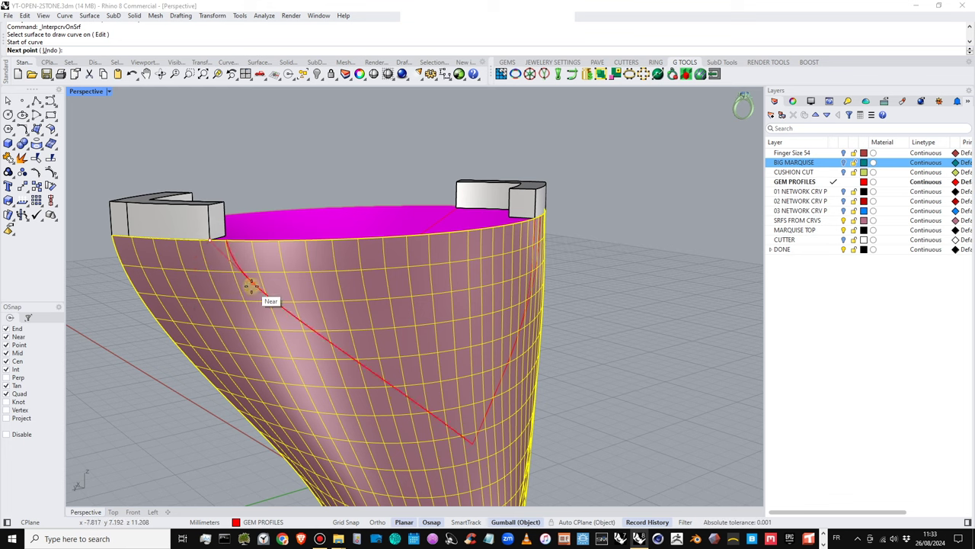
pyautogui.click(233, 284)
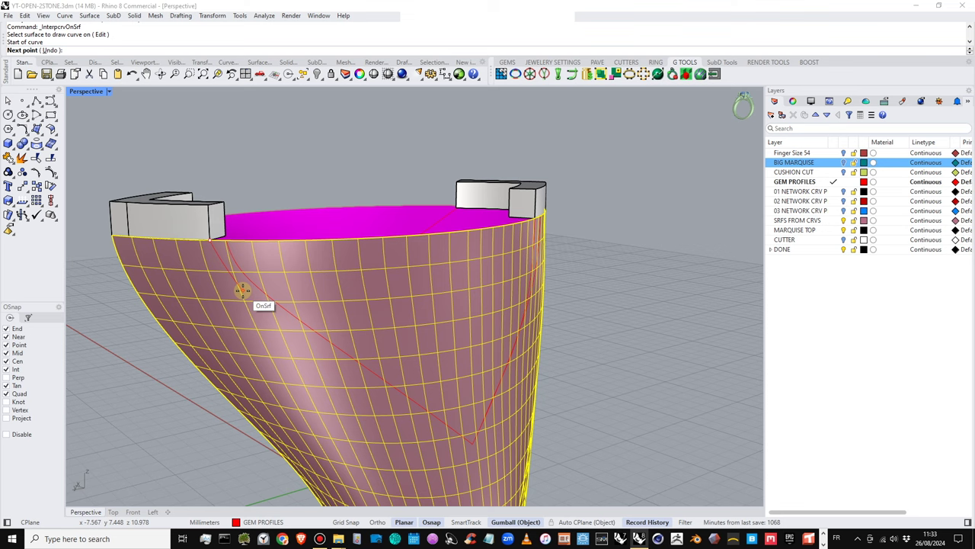
pyautogui.click(232, 287)
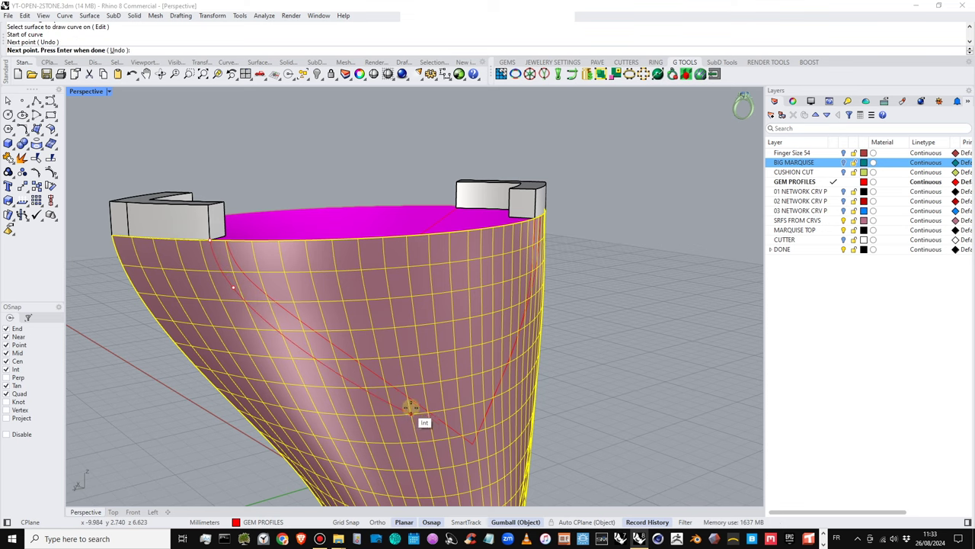
pyautogui.scroll(5, 404, 409)
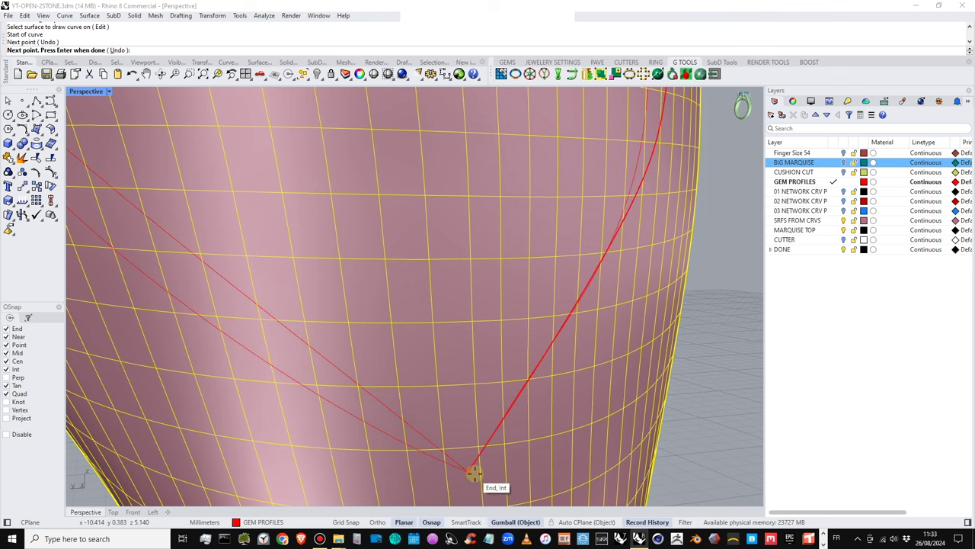
pyautogui.click(473, 474)
pyautogui.rightClick(472, 473)
pyautogui.scroll(-6, 471, 468)
pyautogui.moveTo(453, 431); pyautogui.dragTo(436, 406, button='right')
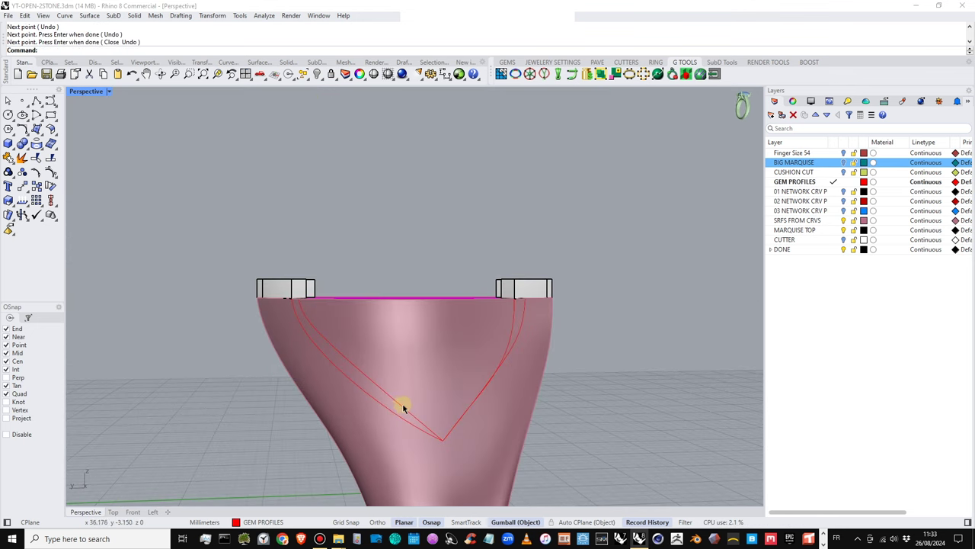
# Delete both original V segments, keeping only the two redrawn curves on the outer surface
pyautogui.click(407, 409)
pyautogui.click(432, 431)
pyautogui.press('Delete')
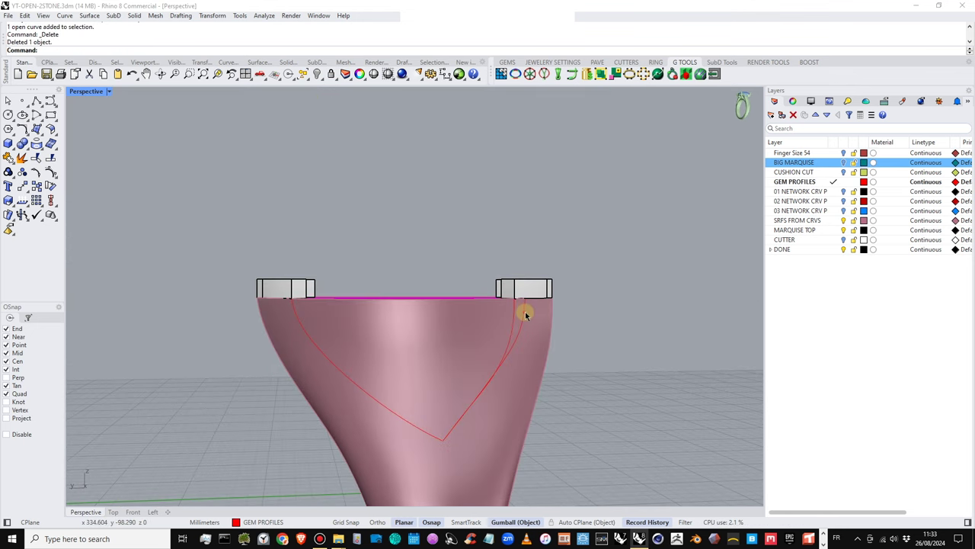
pyautogui.click(525, 312)
pyautogui.click(550, 338)
pyautogui.press('Delete')
pyautogui.moveTo(514, 289); pyautogui.dragTo(531, 291, button='right')
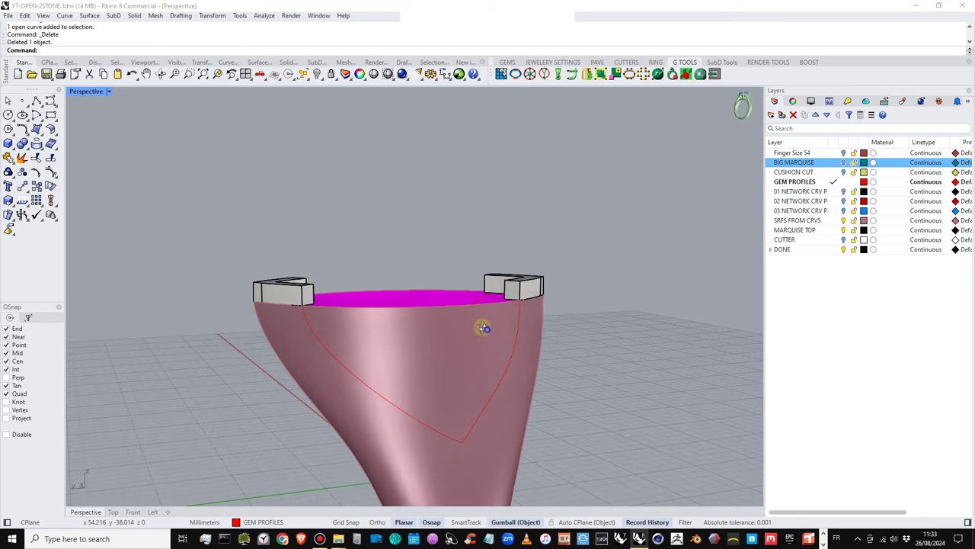
# Split the ring head's polysurface using the two redrawn V curves as cutting objects
pyautogui.moveTo(483, 328); pyautogui.dragTo(439, 363, button='right')
pyautogui.click(439, 363)
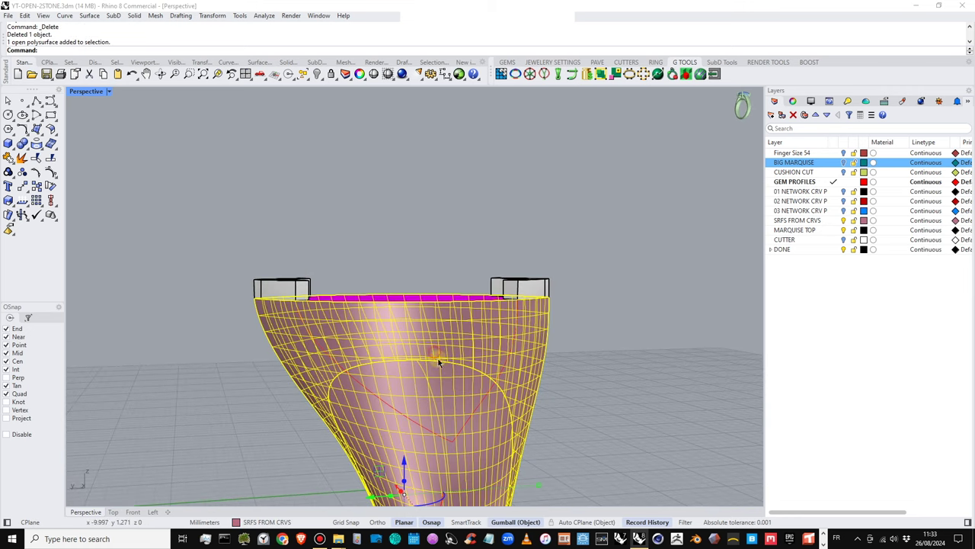
pyautogui.click(46, 158)
pyautogui.click(381, 400)
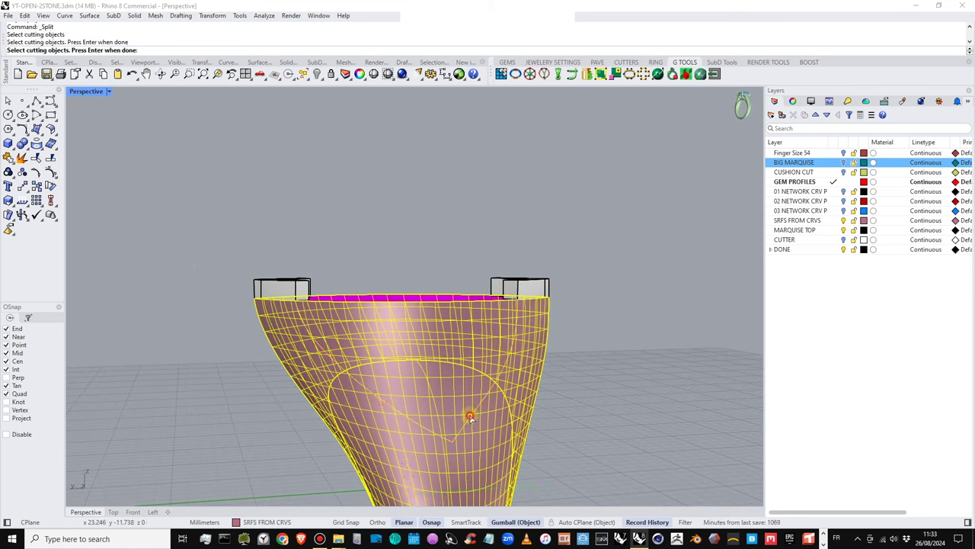
pyautogui.press('Return')
pyautogui.press('Return')
# Delete the piece of the head's outer surface enclosed by the redrawn V curves
pyautogui.click(436, 367)
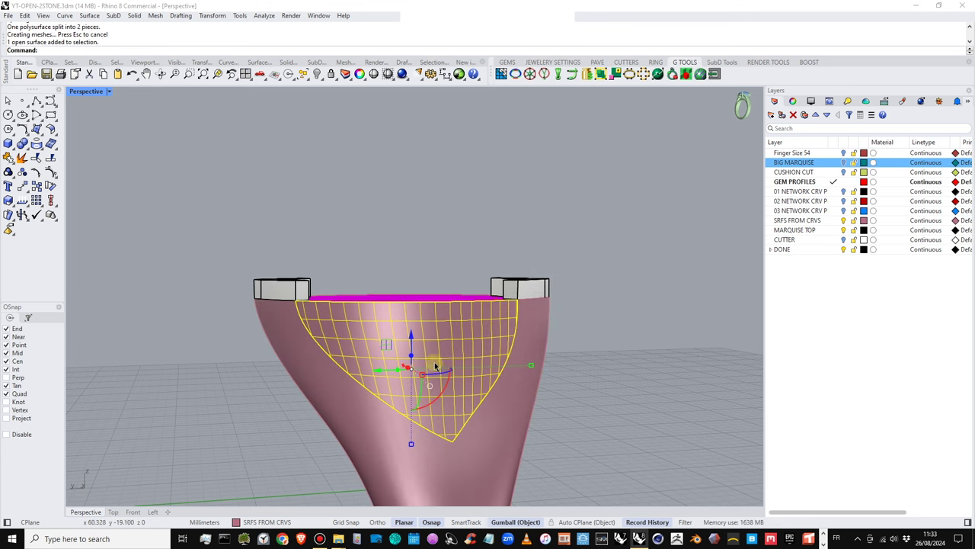
pyautogui.press('Delete')
pyautogui.moveTo(392, 351); pyautogui.dragTo(483, 340, button='right')
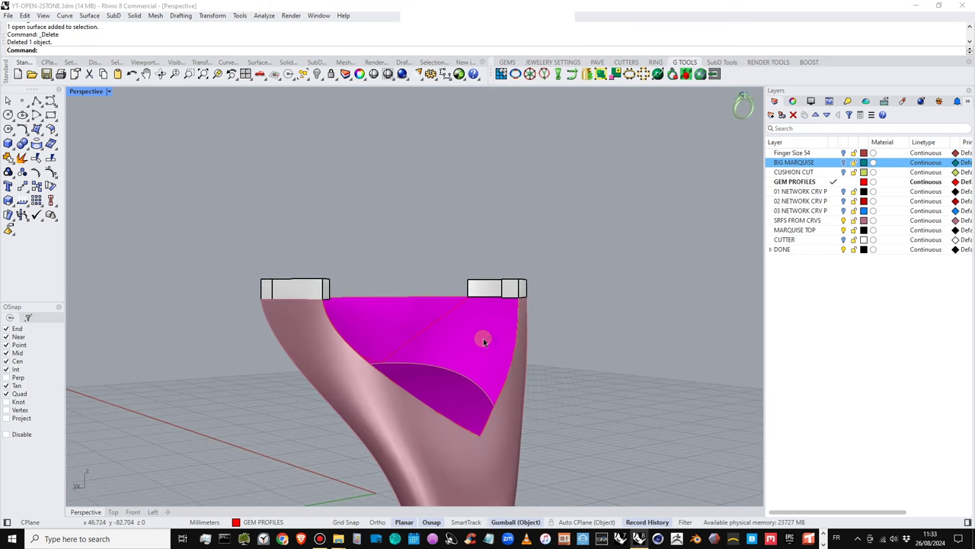
# Select both redrawn curves along the edge of the V-shaped opening and join them into one curve
pyautogui.click(516, 348)
pyautogui.click(538, 374)
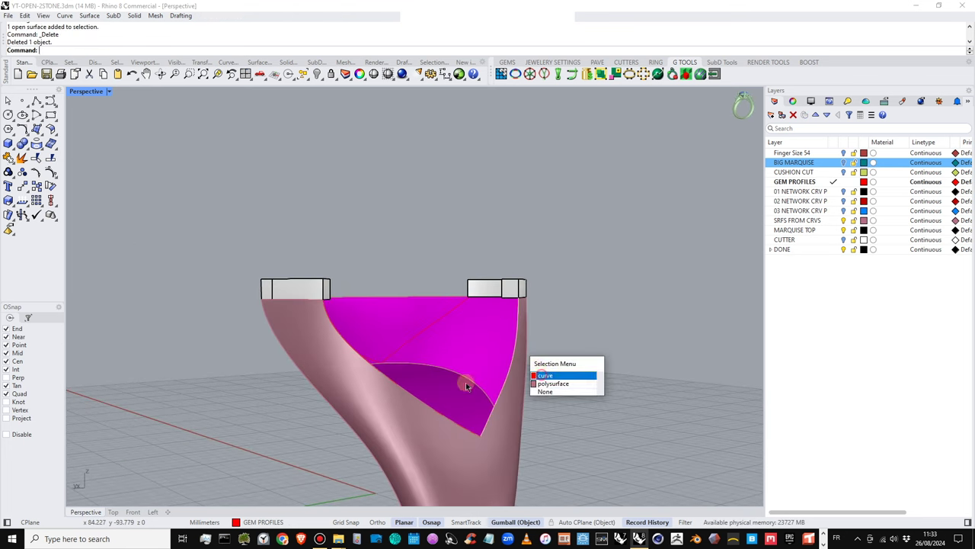
pyautogui.keyDown('shift'); pyautogui.click(418, 397); pyautogui.keyUp('shift')
pyautogui.click(446, 422)
pyautogui.moveTo(447, 423); pyautogui.dragTo(135, 232, button='right')
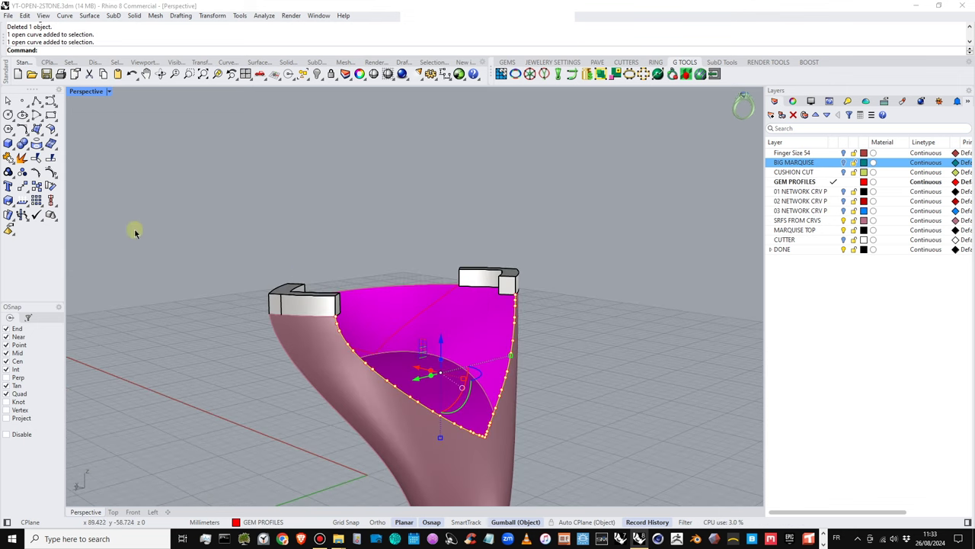
pyautogui.click(6, 158)
pyautogui.click(495, 295)
# Copy the joined V curve from the outer corner of the prong's underside to its inner corner
pyautogui.moveTo(496, 295); pyautogui.dragTo(494, 343, button='right')
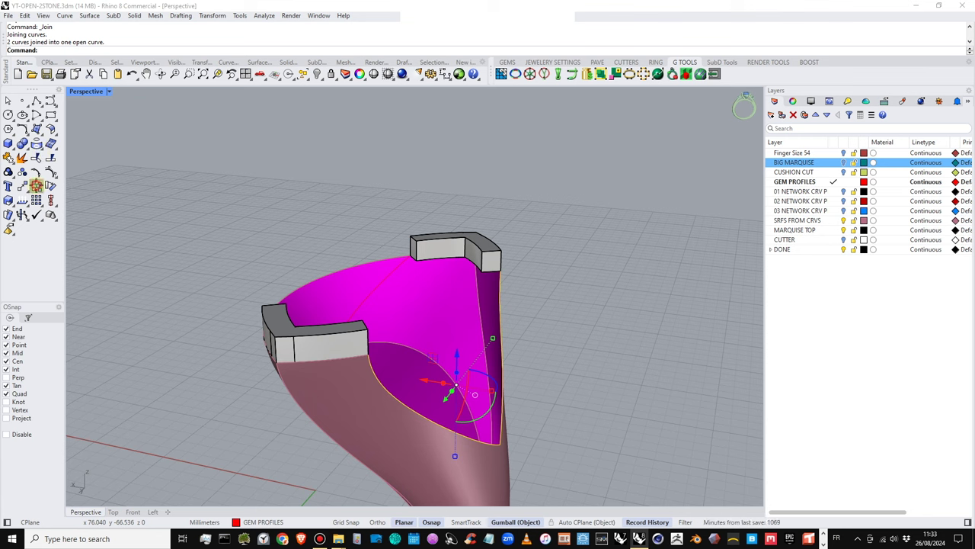
pyautogui.click(36, 185)
pyautogui.click(499, 271)
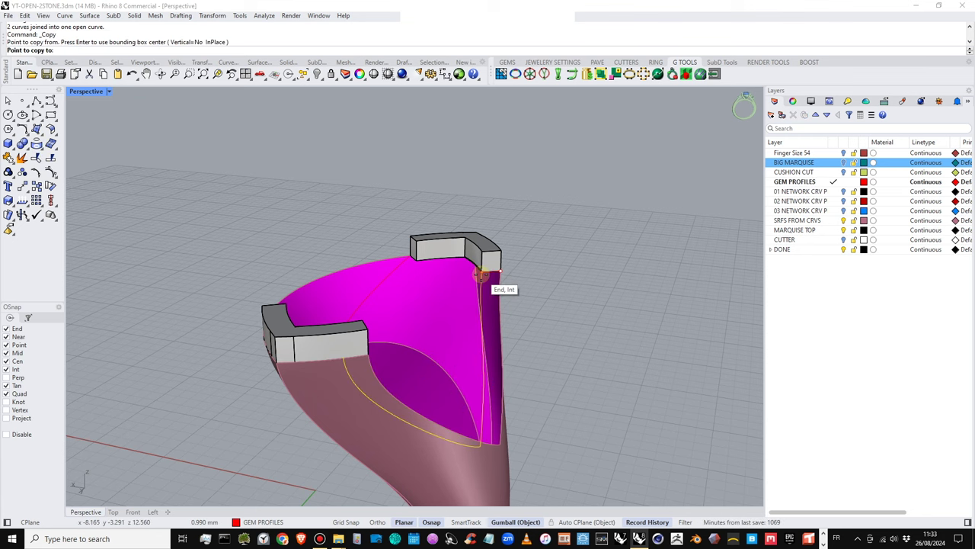
pyautogui.click(482, 274)
pyautogui.scroll(5, 509, 320)
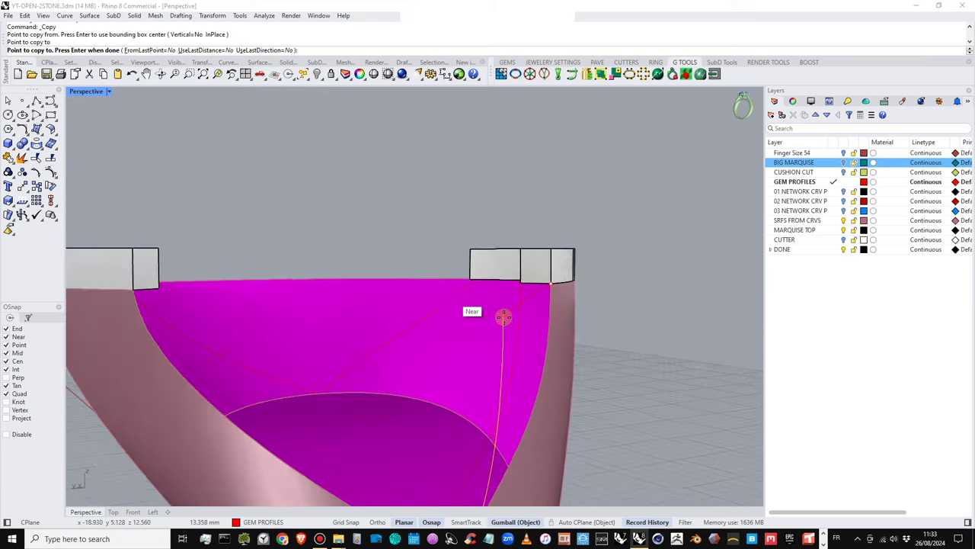
pyautogui.scroll(3, 504, 317)
pyautogui.rightClick(553, 285)
# Examine the prong's underside corners and how the two V curves meet them
pyautogui.moveTo(553, 285); pyautogui.dragTo(620, 313, button='right')
pyautogui.scroll(5, 514, 246)
pyautogui.moveTo(513, 244); pyautogui.dragTo(510, 231, button='right')
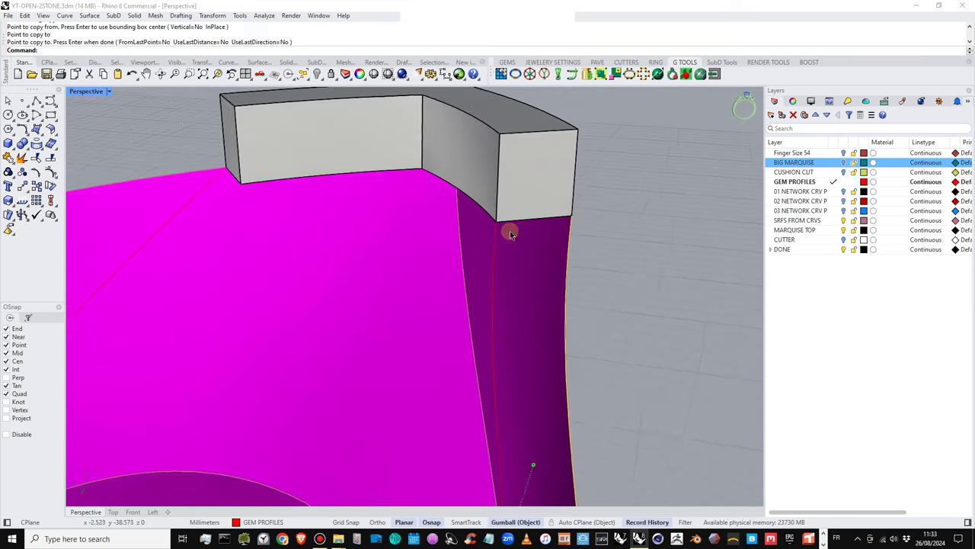
pyautogui.scroll(3, 514, 227)
pyautogui.scroll(-4, 519, 223)
pyautogui.scroll(4, 521, 224)
pyautogui.scroll(-3, 520, 224)
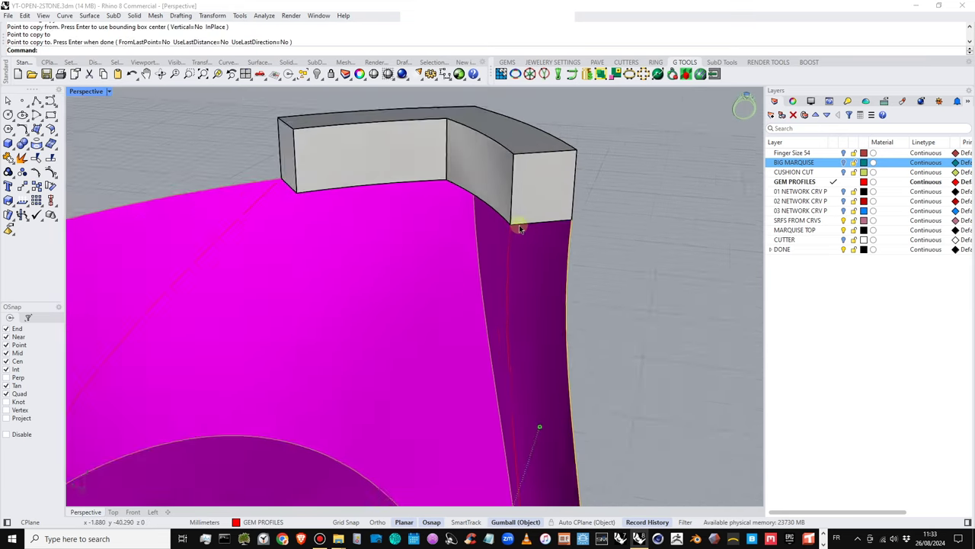
pyautogui.scroll(-8, 519, 225)
pyautogui.moveTo(509, 268); pyautogui.dragTo(506, 335, button='right')
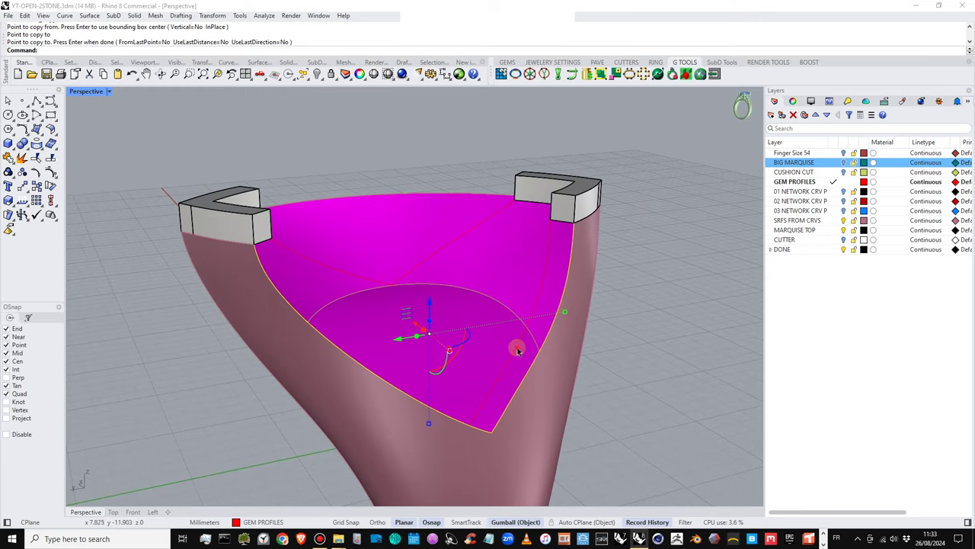
# Select the copied inner V curve and relocate its gumball origin to the curve's end under the prong
pyautogui.click(517, 349)
pyautogui.moveTo(537, 303); pyautogui.dragTo(523, 300, button='right')
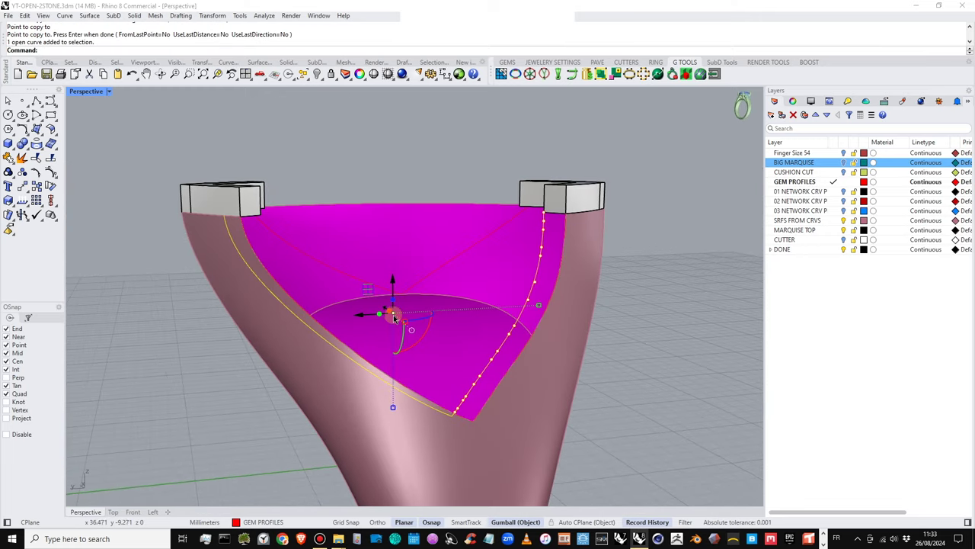
pyautogui.click(394, 313)
pyautogui.click(413, 335)
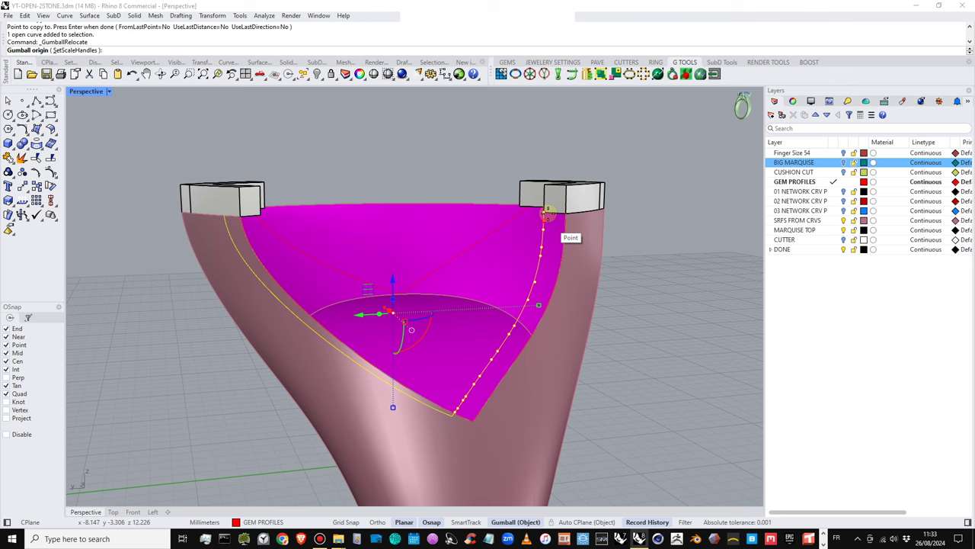
pyautogui.click(545, 215)
pyautogui.moveTo(545, 215); pyautogui.dragTo(535, 308, button='right')
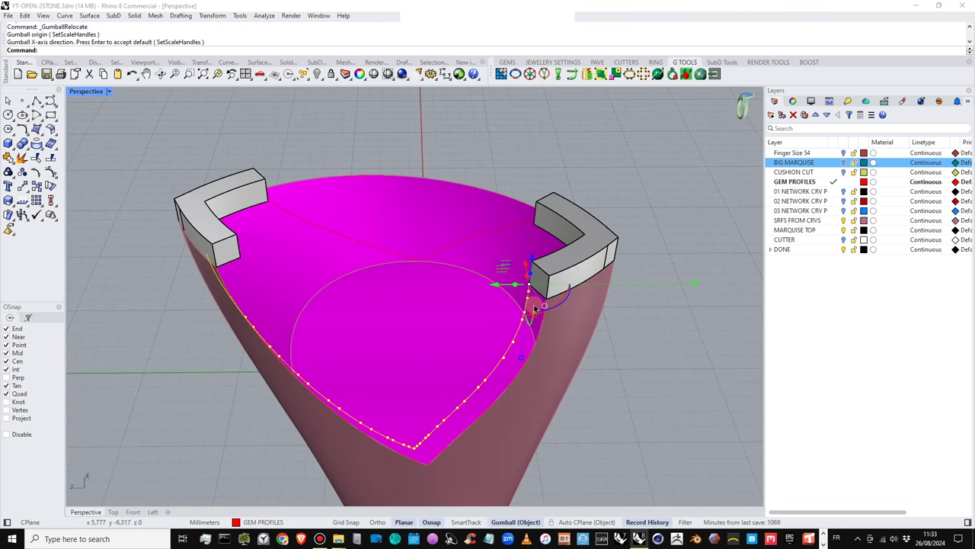
# Scale the copied curve down uniformly from its prong end, accepting the history break, and reduce its height slightly
pyautogui.keyDown('shift'); pyautogui.moveTo(694, 284); pyautogui.dragTo(677, 285); pyautogui.keyUp('shift')
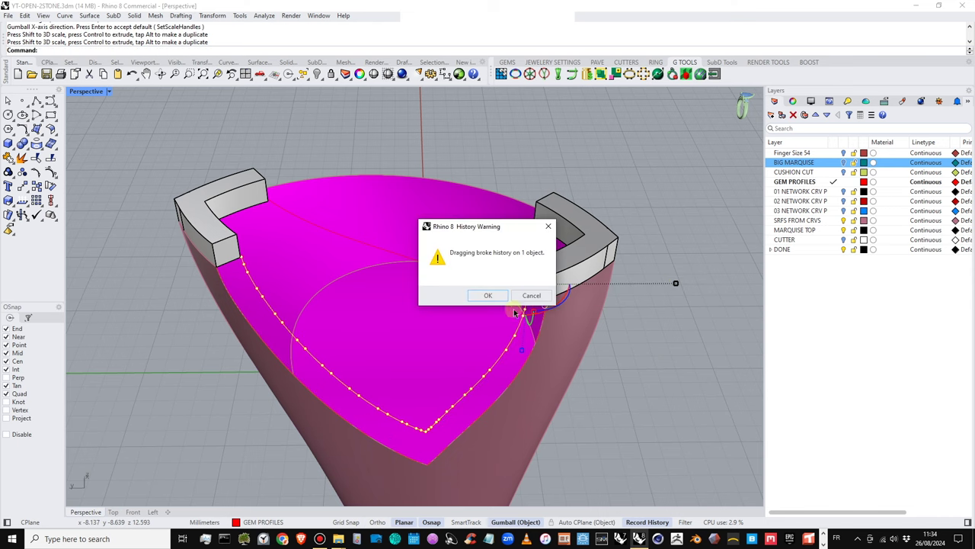
pyautogui.click(491, 297)
pyautogui.moveTo(523, 333); pyautogui.dragTo(530, 289, button='right')
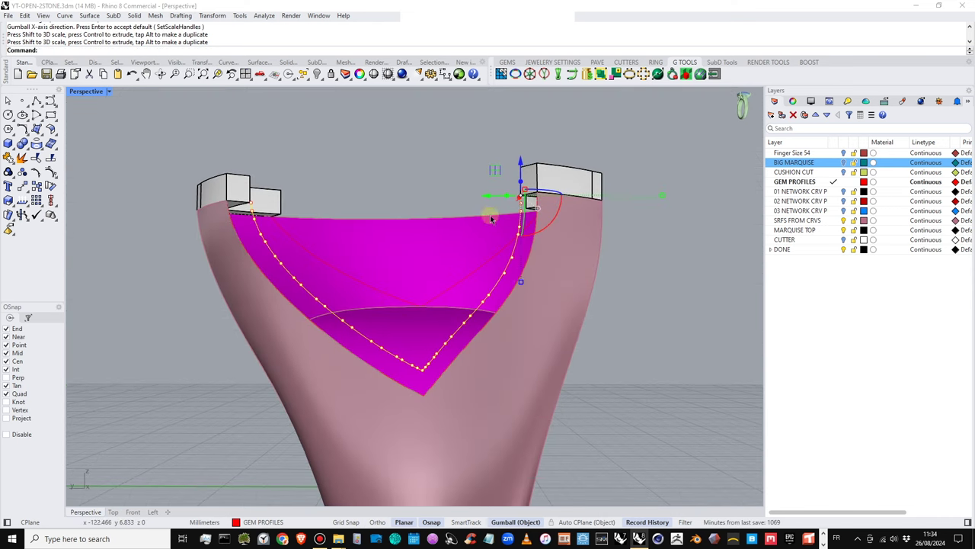
pyautogui.moveTo(521, 284); pyautogui.dragTo(519, 267)
pyautogui.moveTo(523, 298); pyautogui.dragTo(657, 314, button='right')
pyautogui.moveTo(526, 219); pyautogui.dragTo(515, 274, button='right')
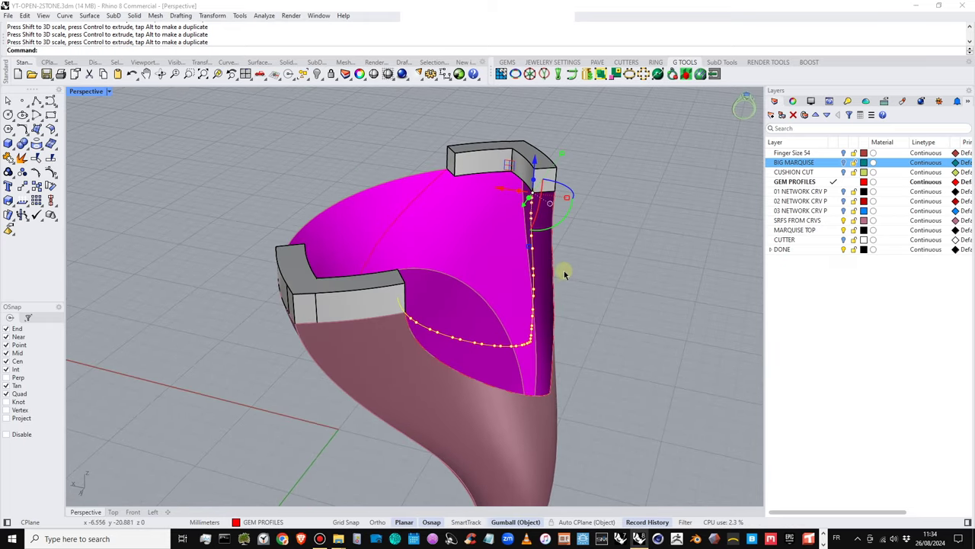
# Check where the scaled curve's other end sits relative to the opposite prong's inner corner
pyautogui.moveTo(604, 237); pyautogui.dragTo(269, 230, button='right')
pyautogui.scroll(4, 278, 212)
pyautogui.click(277, 212)
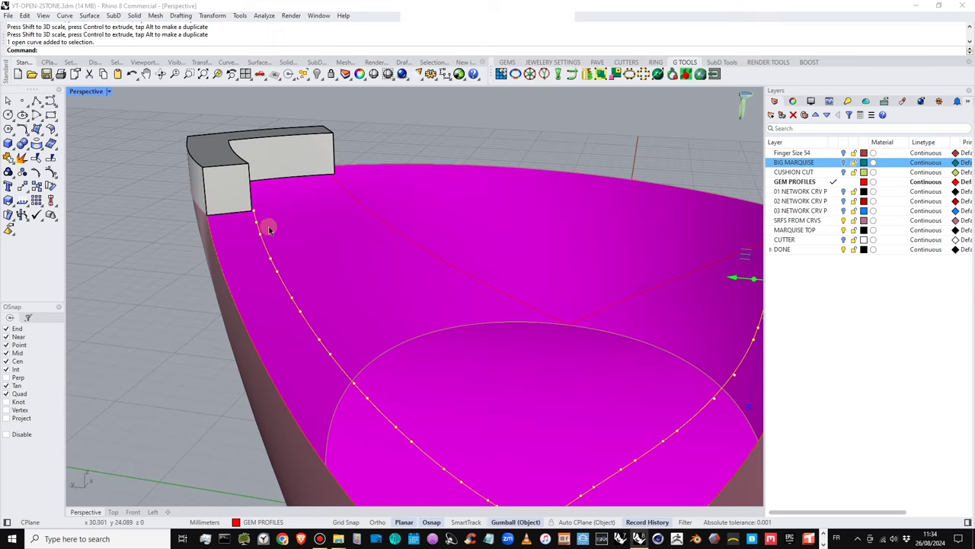
pyautogui.scroll(-2, 396, 270)
pyautogui.keyDown('shift'); pyautogui.moveTo(428, 298); pyautogui.dragTo(352, 300, button='right'); pyautogui.keyUp('shift')
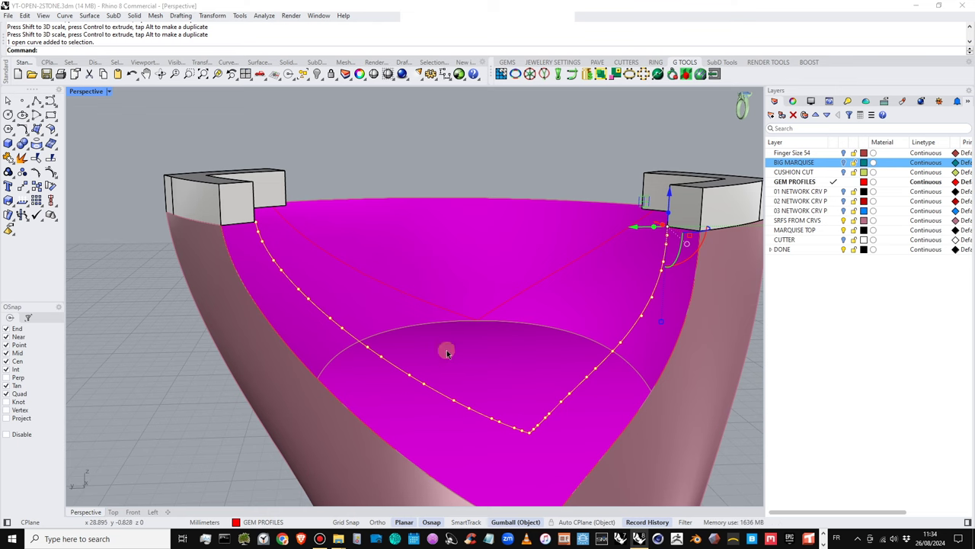
pyautogui.moveTo(447, 352); pyautogui.dragTo(541, 324, button='right')
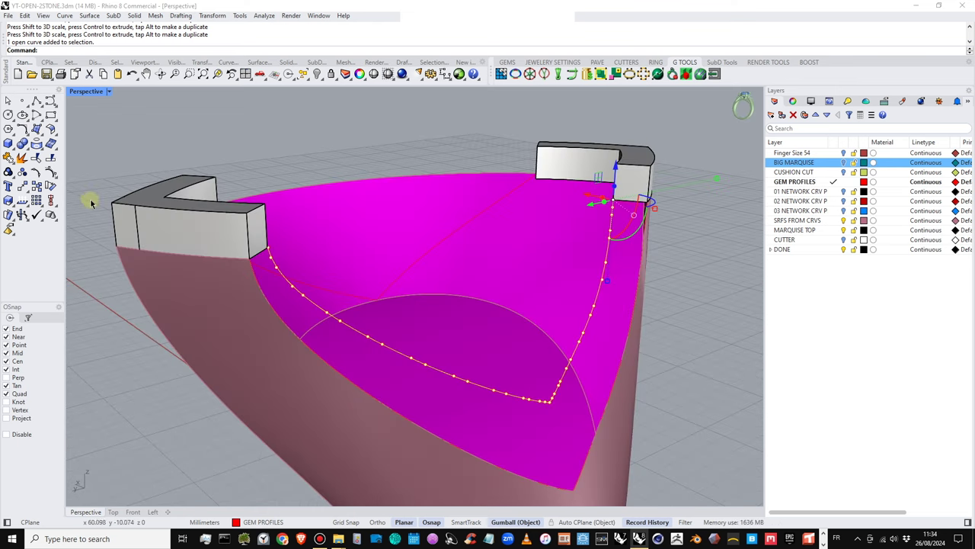
# Explode the inner V curve into two segments and snap the loose end point to the opposite prong's inner bottom corner
pyautogui.click(23, 157)
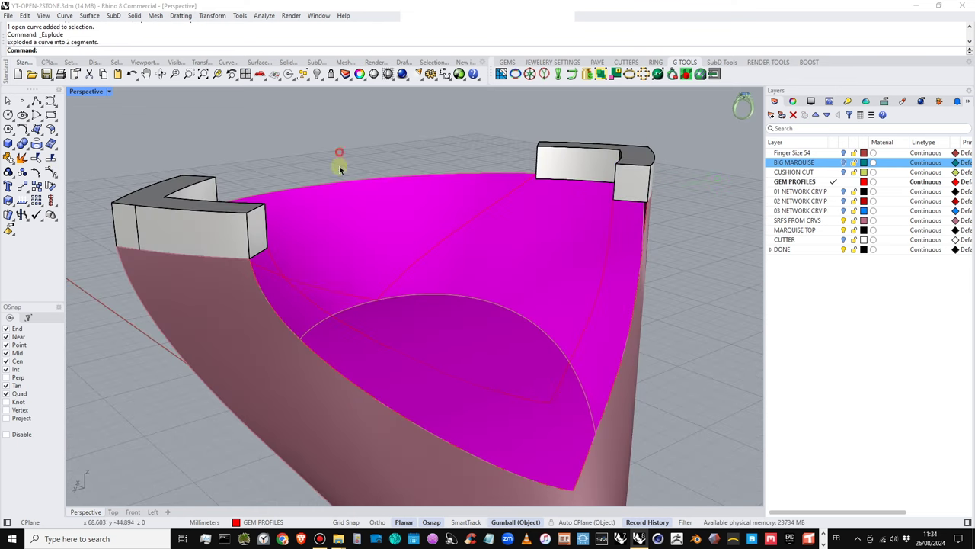
pyautogui.click(270, 261)
pyautogui.scroll(3, 250, 239)
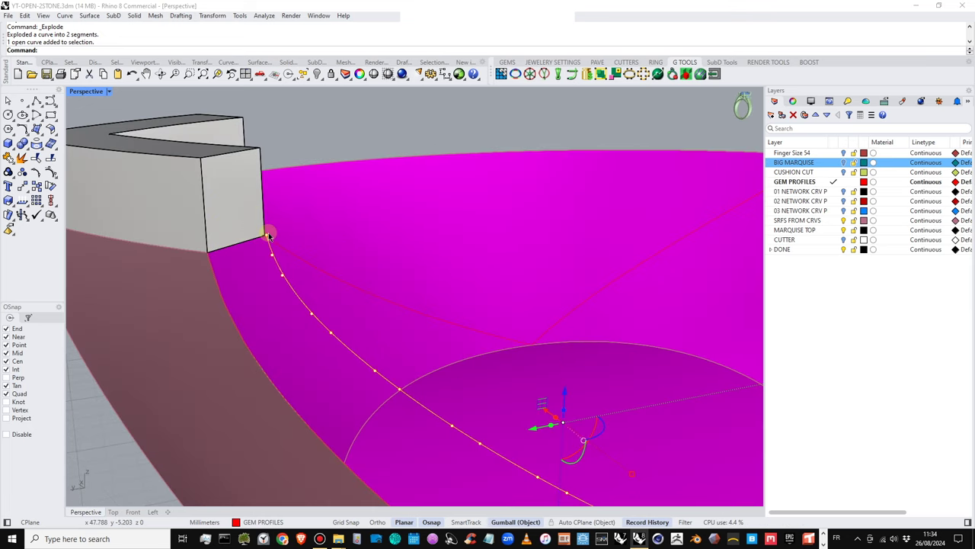
pyautogui.click(268, 236)
pyautogui.scroll(2, 268, 244)
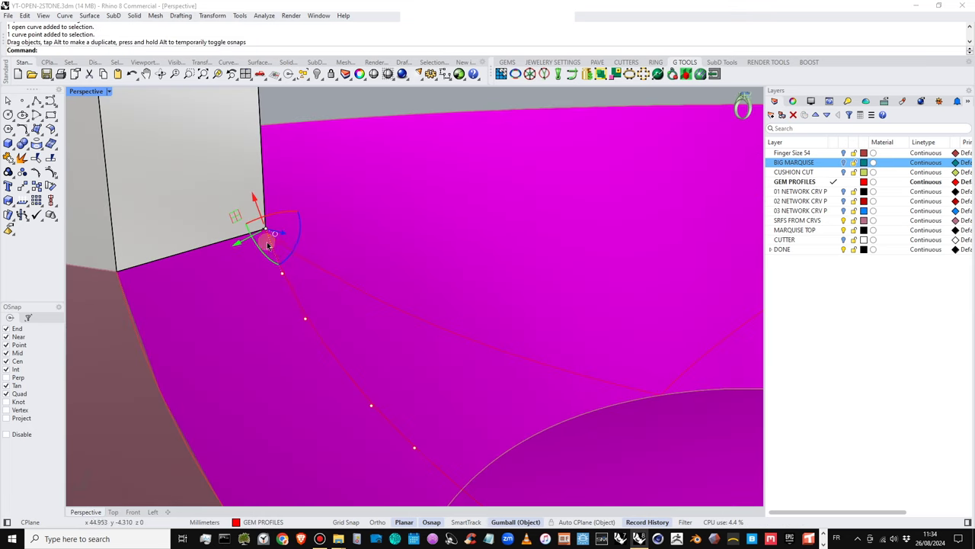
pyautogui.moveTo(305, 252); pyautogui.dragTo(99, 238, button='right')
pyautogui.scroll(-5, 369, 220)
pyautogui.moveTo(370, 220); pyautogui.dragTo(433, 200, button='right')
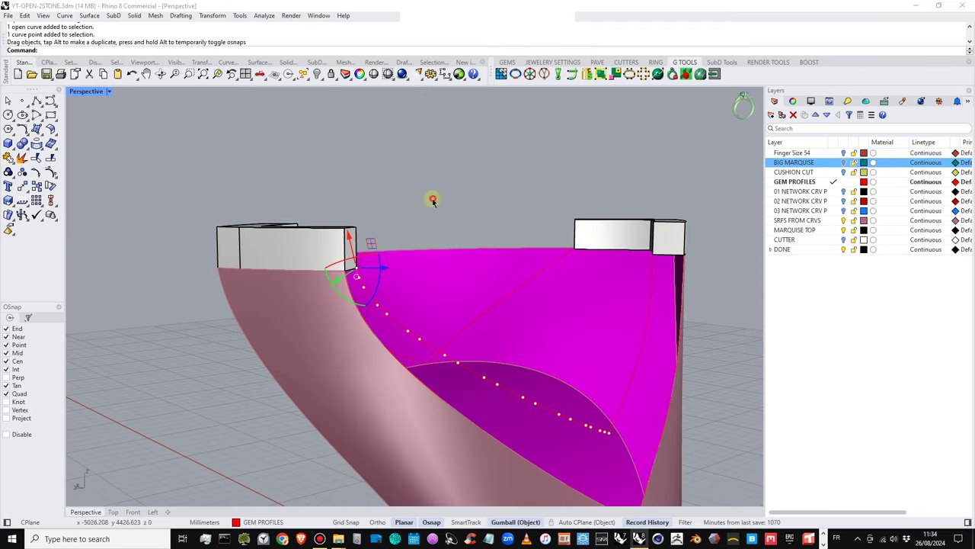
# Rebuild both inner V segments with 5 control points and degree 3
pyautogui.click(451, 362)
pyautogui.click(480, 386)
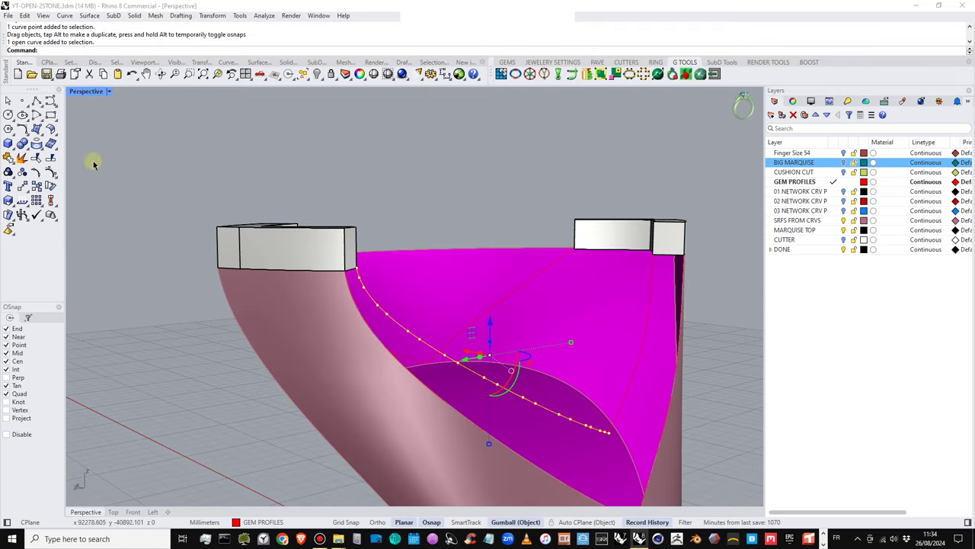
pyautogui.click(28, 135)
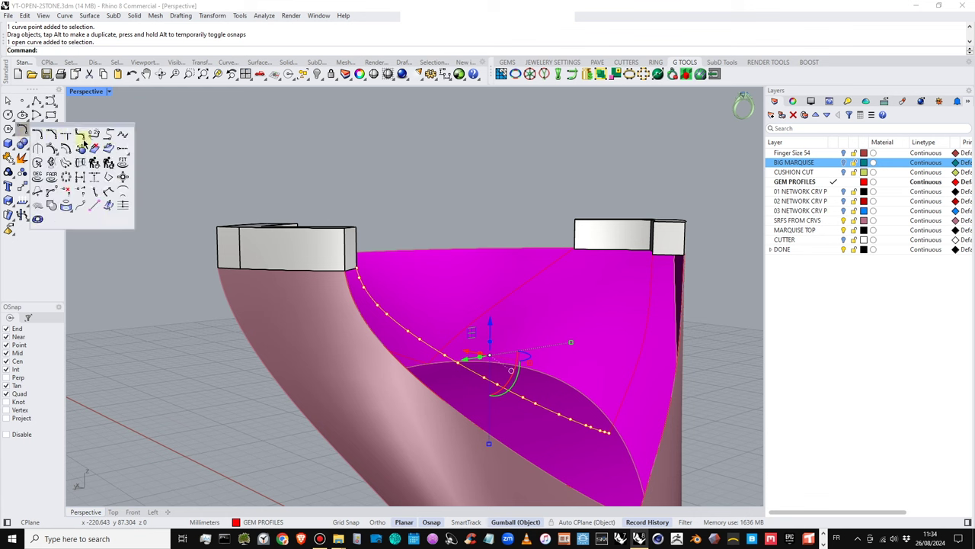
pyautogui.click(94, 161)
pyautogui.moveTo(369, 212); pyautogui.dragTo(811, 199)
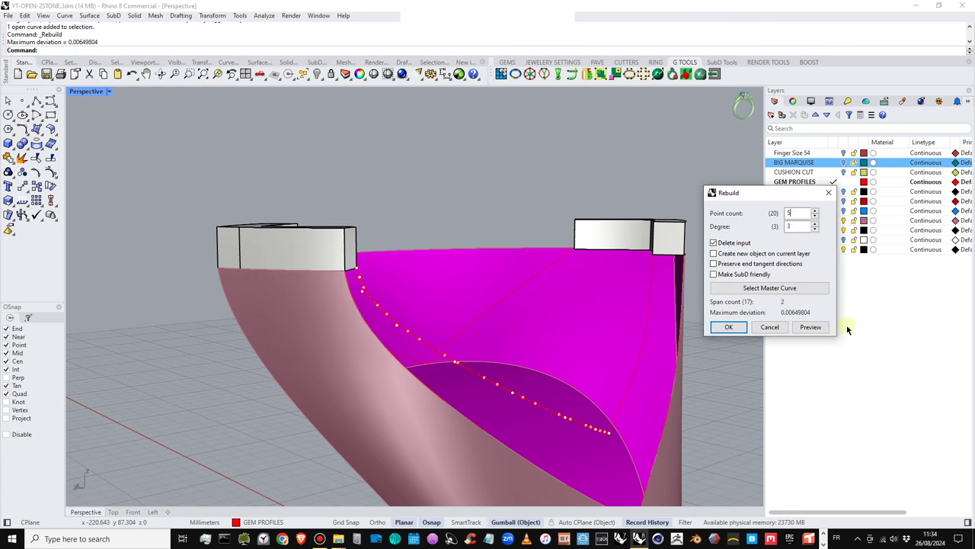
pyautogui.click(812, 329)
pyautogui.click(729, 329)
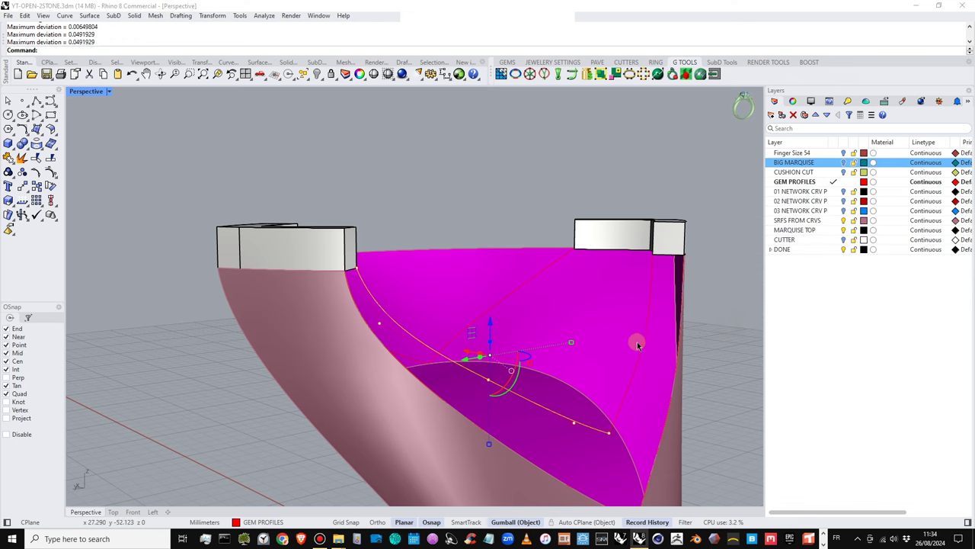
pyautogui.click(644, 348)
pyautogui.press('Return')
pyautogui.click(730, 329)
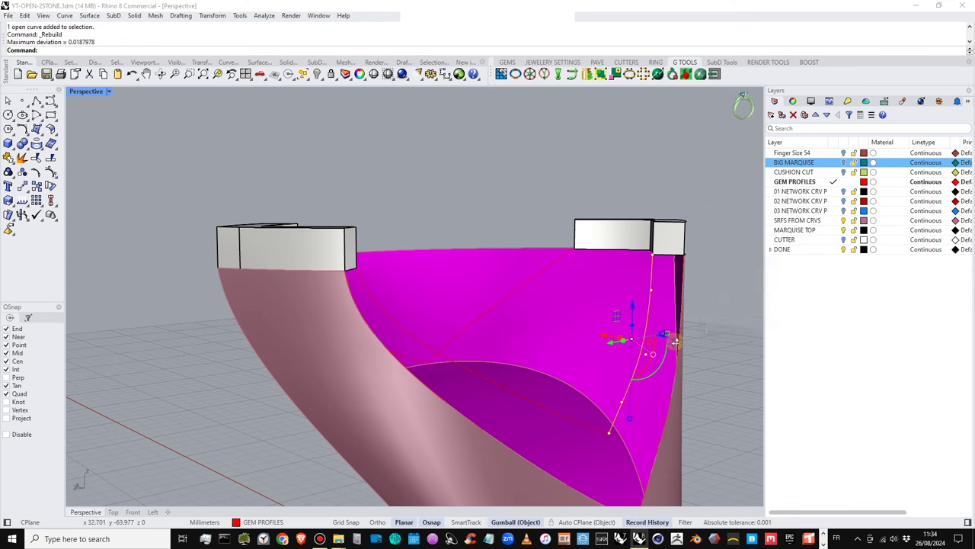
# Select only the two coincident end control points where the inner curves meet at the V tip
pyautogui.moveTo(709, 354); pyautogui.dragTo(606, 410, button='right')
pyautogui.click(567, 392)
pyautogui.keyDown('shift'); pyautogui.click(554, 393); pyautogui.keyUp('shift')
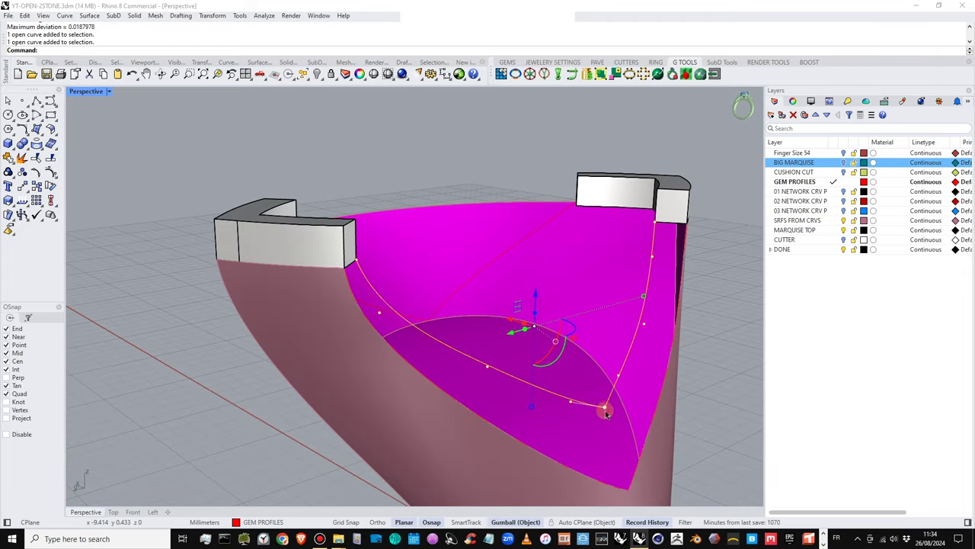
pyautogui.click(606, 410)
pyautogui.click(722, 427)
pyautogui.moveTo(465, 484); pyautogui.dragTo(656, 397)
pyautogui.keyDown('ctrl'); pyautogui.click(571, 403); pyautogui.keyUp('ctrl')
pyautogui.moveTo(635, 416); pyautogui.dragTo(653, 399, button='right')
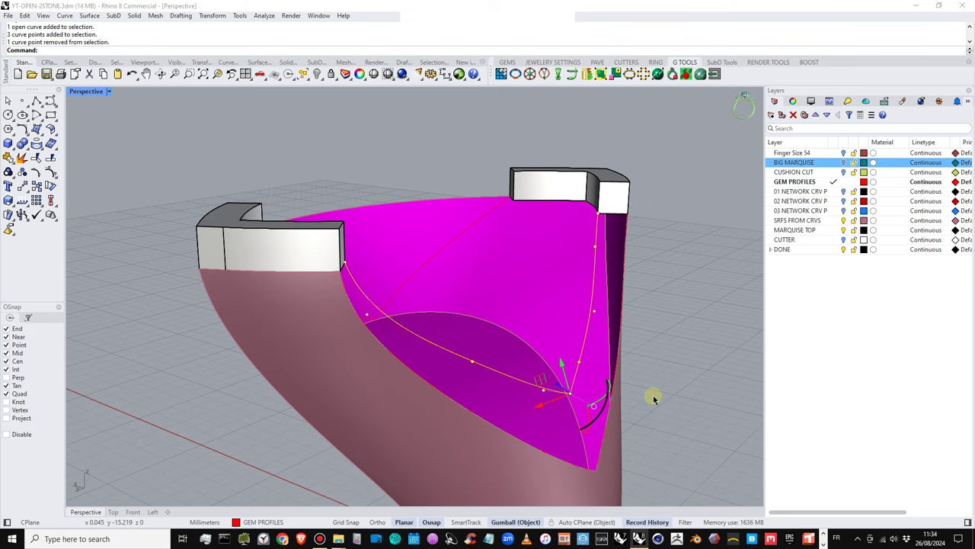
# Move the shared V tip toward the ring head's centre in the Top view and raise it in the Front view
pyautogui.moveTo(592, 420); pyautogui.dragTo(396, 275, button='right')
pyautogui.doubleClick(93, 92)
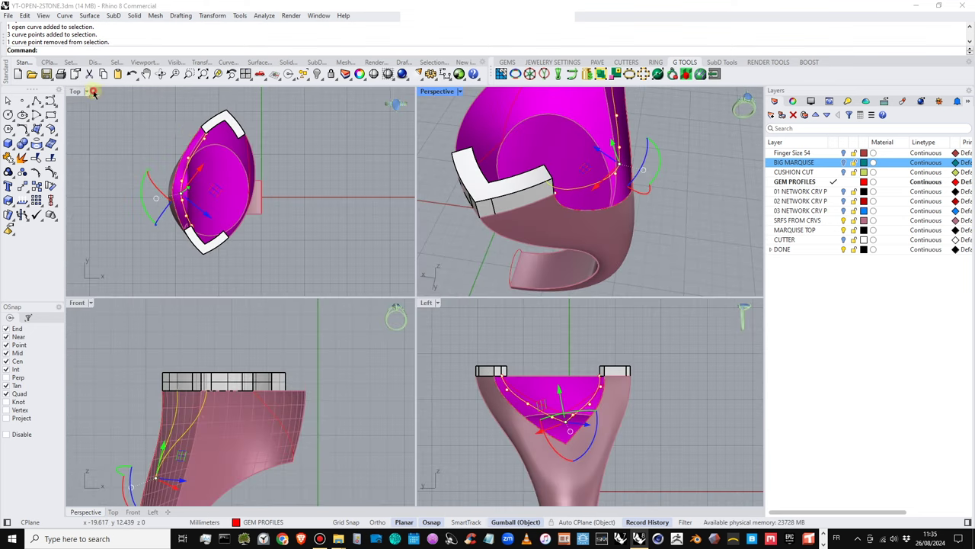
pyautogui.scroll(3, 185, 211)
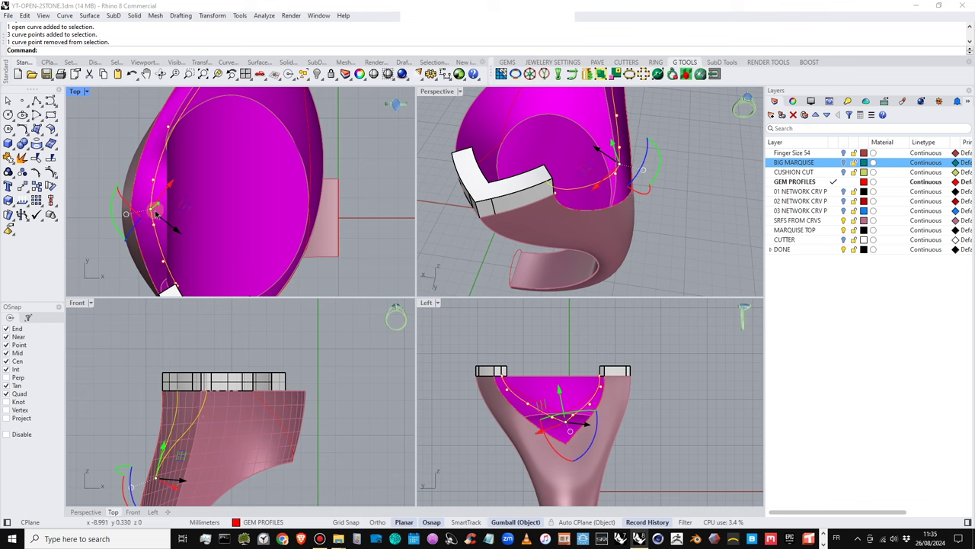
pyautogui.moveTo(156, 214); pyautogui.dragTo(227, 200)
pyautogui.scroll(-3, 222, 185)
pyautogui.moveTo(287, 245); pyautogui.dragTo(299, 249, button='right')
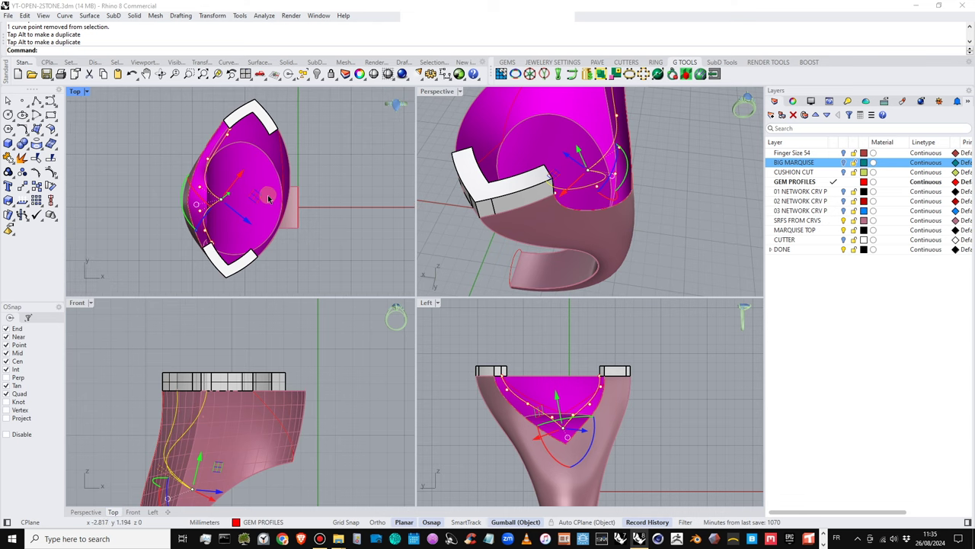
pyautogui.moveTo(307, 341); pyautogui.dragTo(321, 283, button='right')
pyautogui.moveTo(213, 397); pyautogui.dragTo(221, 368)
pyautogui.moveTo(592, 221); pyautogui.dragTo(602, 145, button='right')
pyautogui.click(697, 230)
pyautogui.press('Escape')
# Delete the control point next to the shared tip on each of the two inner curves
pyautogui.scroll(4, 600, 225)
pyautogui.moveTo(575, 223); pyautogui.dragTo(636, 200, button='right')
pyautogui.click(637, 202)
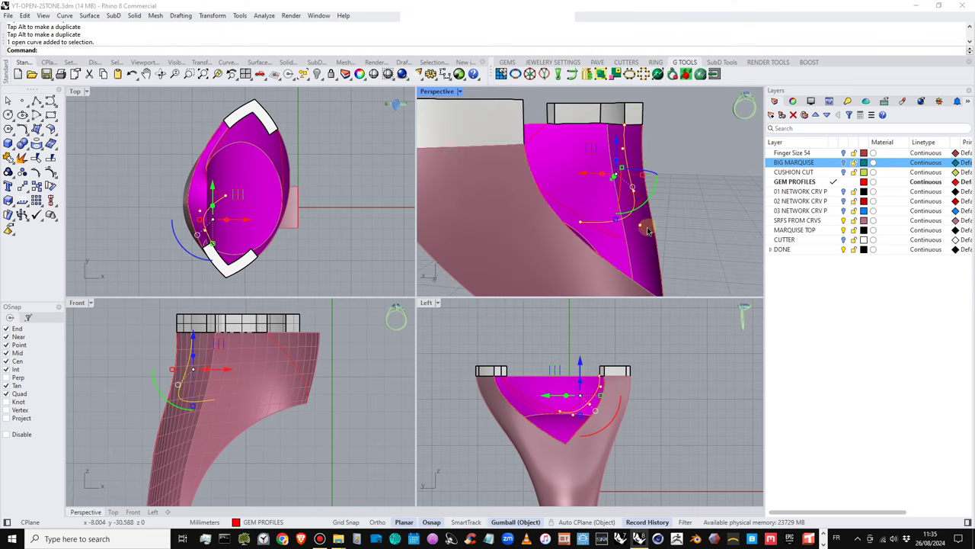
pyautogui.click(639, 226)
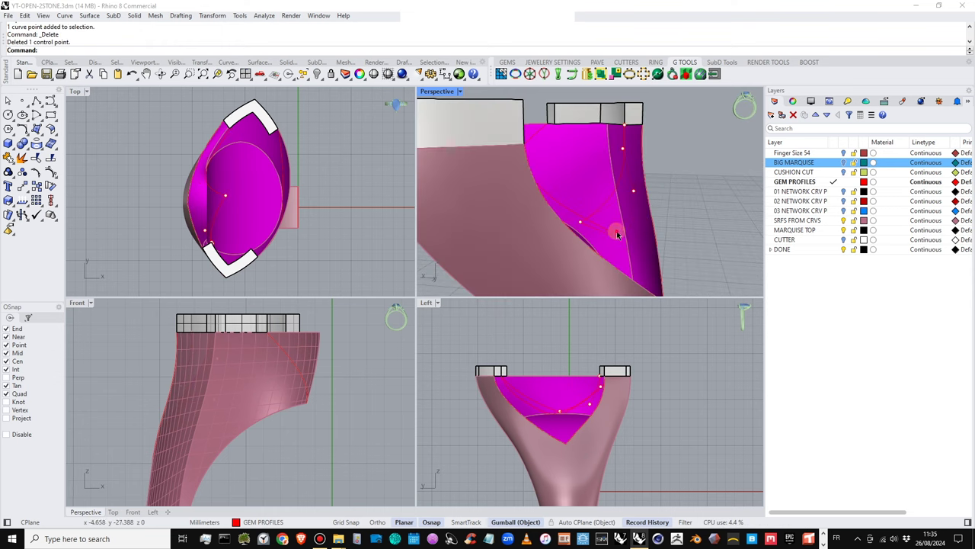
pyautogui.click(617, 232)
pyautogui.press('F10')
pyautogui.click(653, 254)
pyautogui.moveTo(688, 240); pyautogui.dragTo(594, 214, button='right')
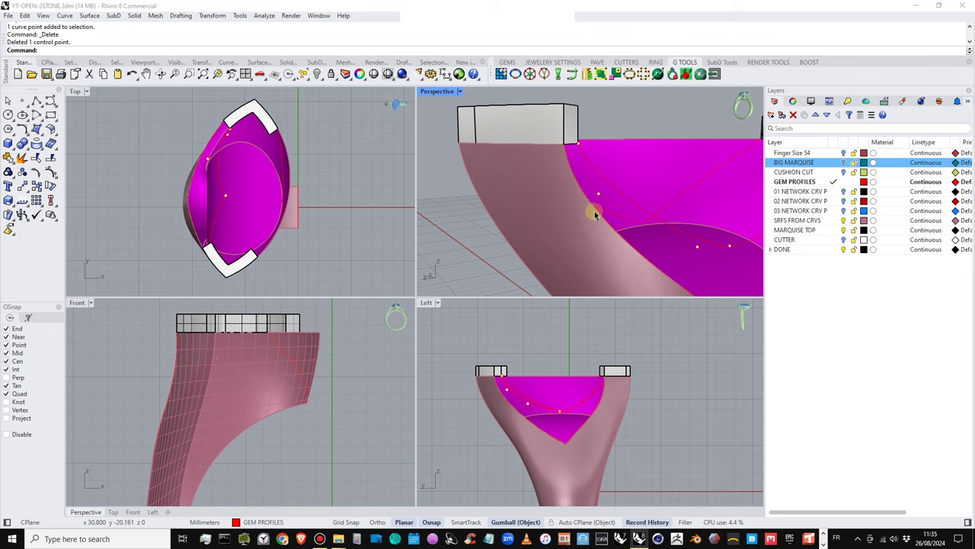
pyautogui.scroll(-9, 595, 214)
pyautogui.moveTo(533, 211); pyautogui.dragTo(624, 166, button='right')
pyautogui.scroll(7, 525, 157)
pyautogui.click(527, 191)
pyautogui.click(565, 216)
pyautogui.click(642, 169)
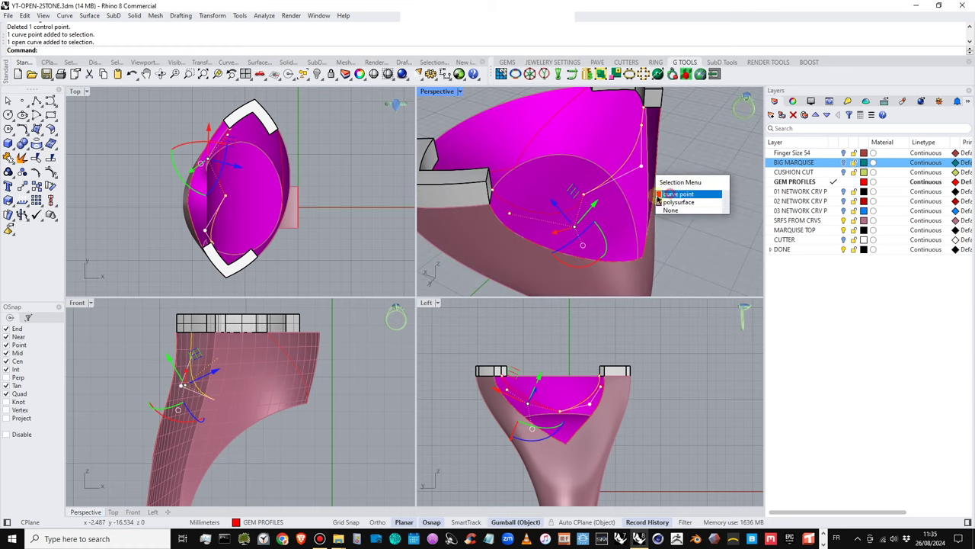
pyautogui.click(660, 195)
pyautogui.moveTo(660, 195); pyautogui.dragTo(515, 198, button='right')
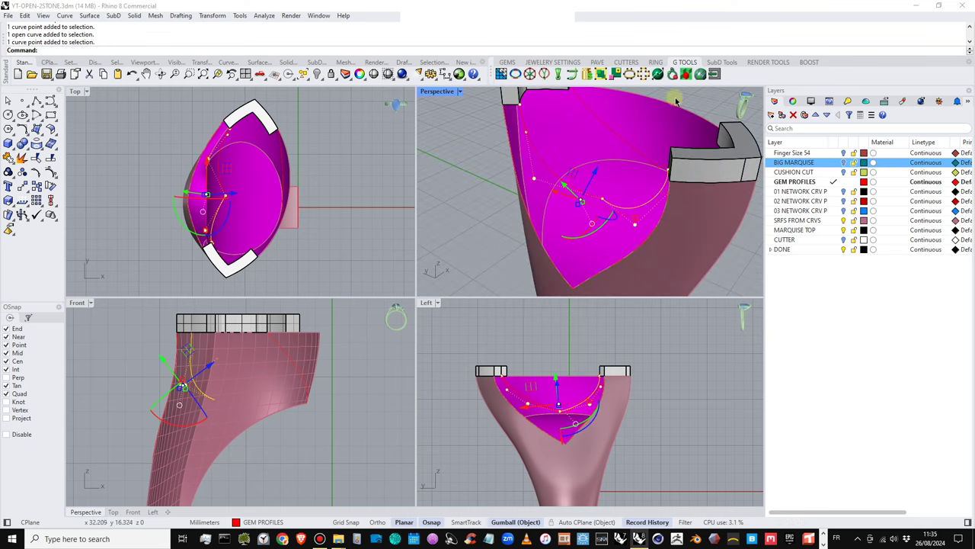
pyautogui.press('Escape')
# Show the BIG MARQUISE layer to check the inner V curves against the stone's underside, and hide the layer again
pyautogui.scroll(-7, 600, 197)
pyautogui.moveTo(605, 203); pyautogui.dragTo(674, 241, button='right')
pyautogui.scroll(5, 587, 398)
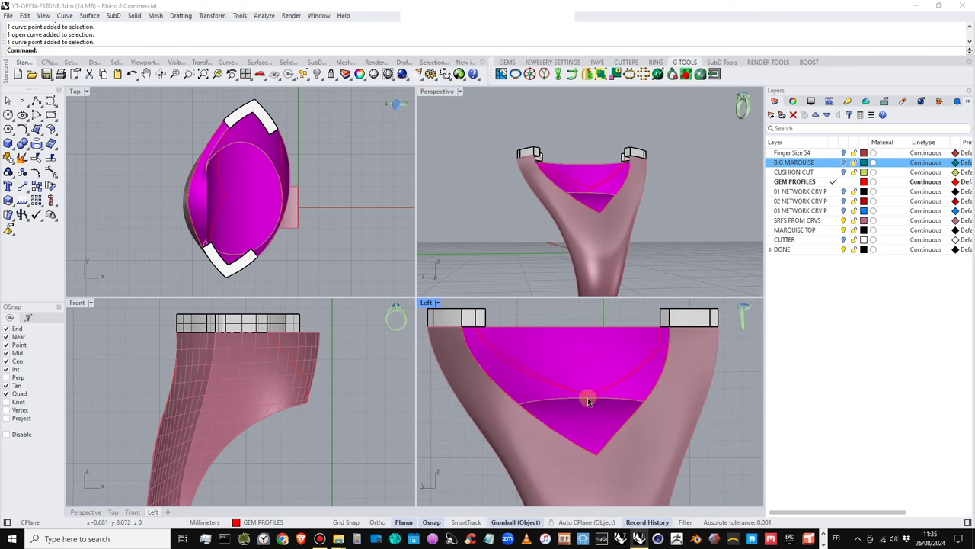
pyautogui.click(843, 163)
pyautogui.moveTo(594, 414); pyautogui.dragTo(602, 429, button='right')
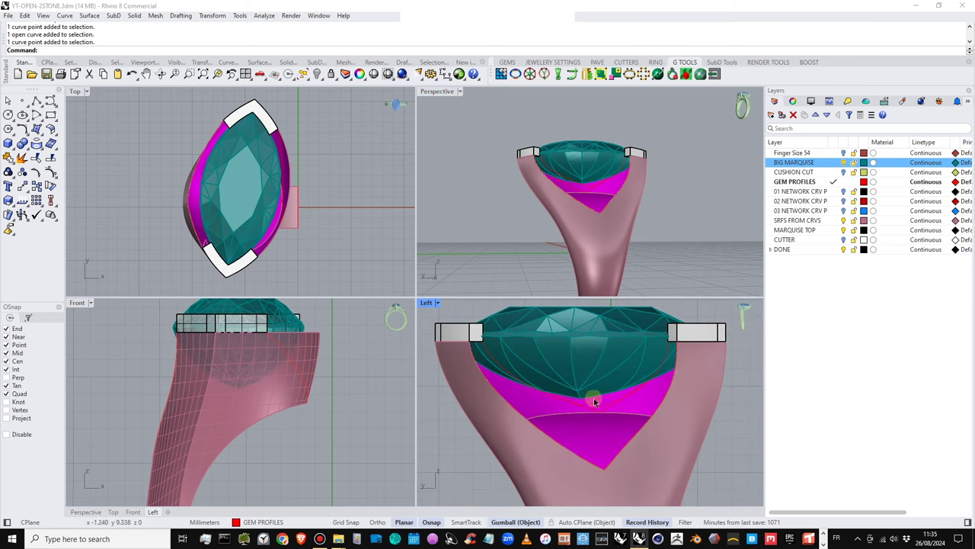
pyautogui.moveTo(563, 187)
pyautogui.mouseDown(button='right')
pyautogui.moveTo(556, 194)
pyautogui.moveTo(577, 185)
pyautogui.mouseUp(button='right')
pyautogui.scroll(5, 609, 155)
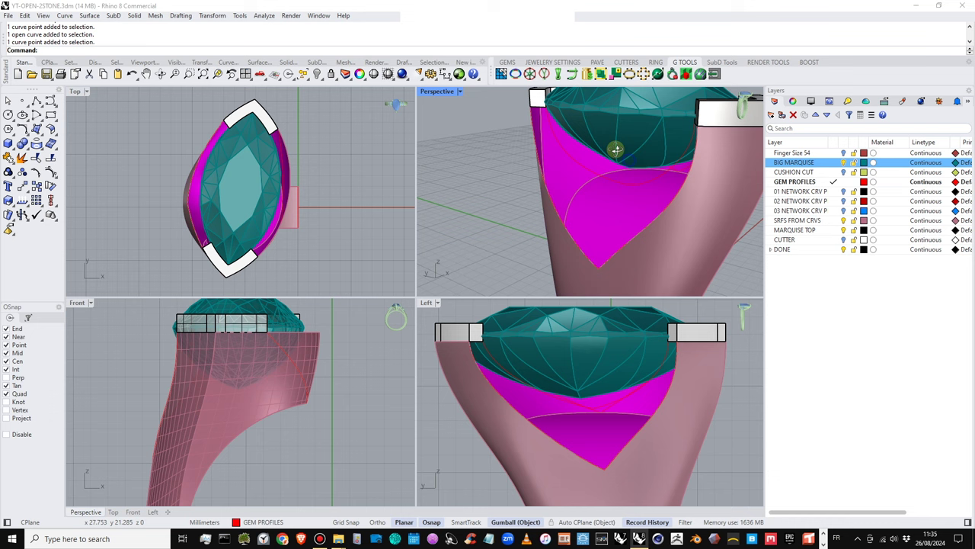
pyautogui.moveTo(616, 148); pyautogui.dragTo(597, 128, button='right')
pyautogui.moveTo(621, 200); pyautogui.dragTo(763, 210, button='right')
pyautogui.click(844, 162)
# Select the shared tip control points of both inner V curves and reposition them in the Front view, inward and slightly lower
pyautogui.moveTo(653, 182); pyautogui.dragTo(630, 190, button='right')
pyautogui.click(615, 190)
pyautogui.click(621, 194)
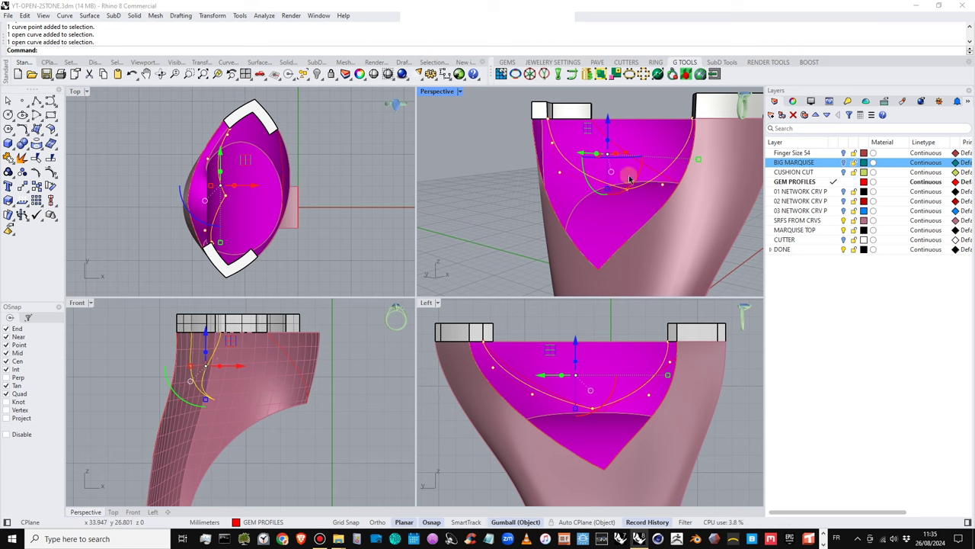
pyautogui.click(635, 195)
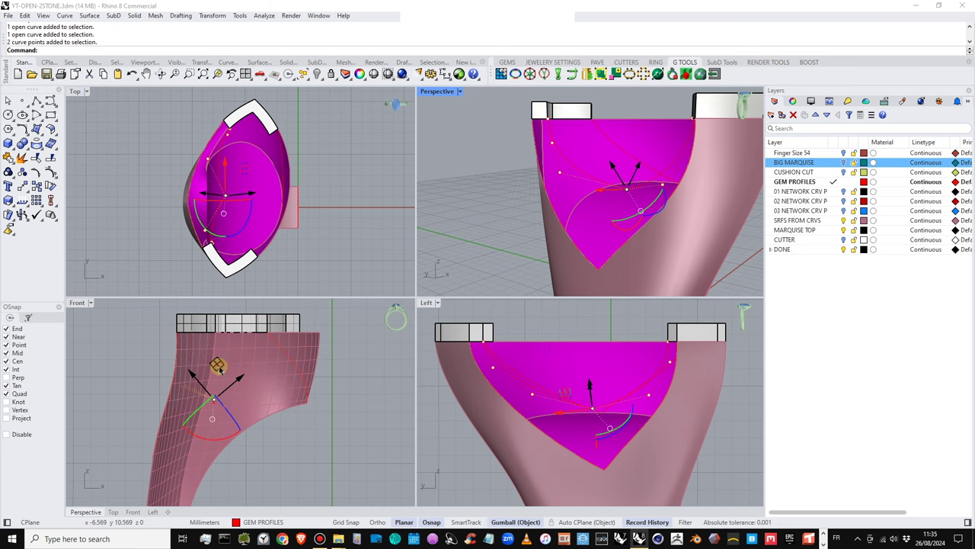
pyautogui.moveTo(218, 369); pyautogui.dragTo(253, 426)
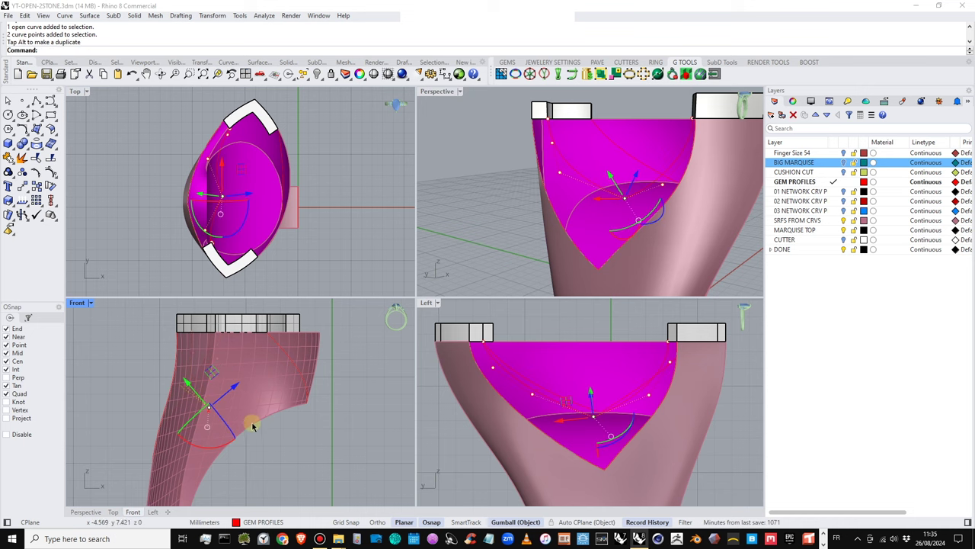
pyautogui.scroll(5, 250, 392)
pyautogui.scroll(-7, 266, 420)
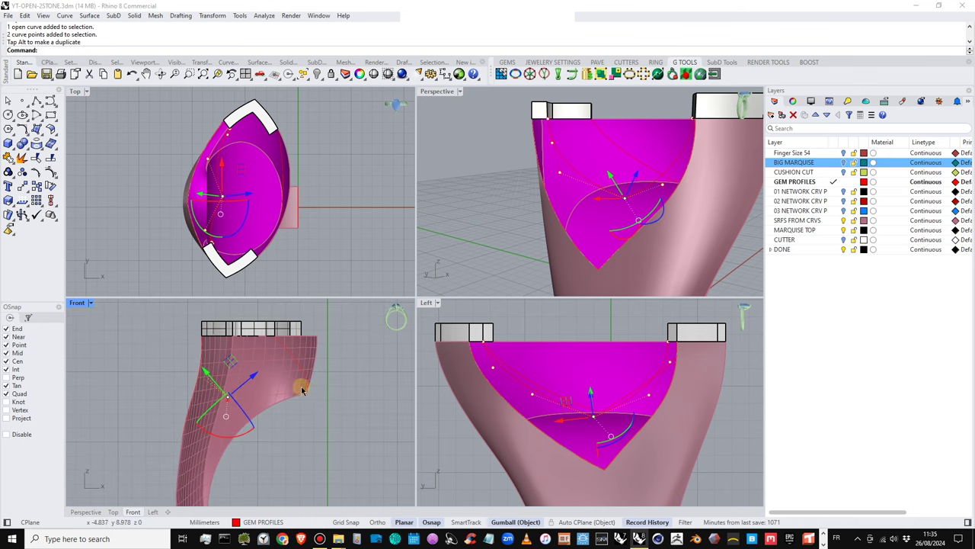
pyautogui.moveTo(231, 363); pyautogui.dragTo(234, 369)
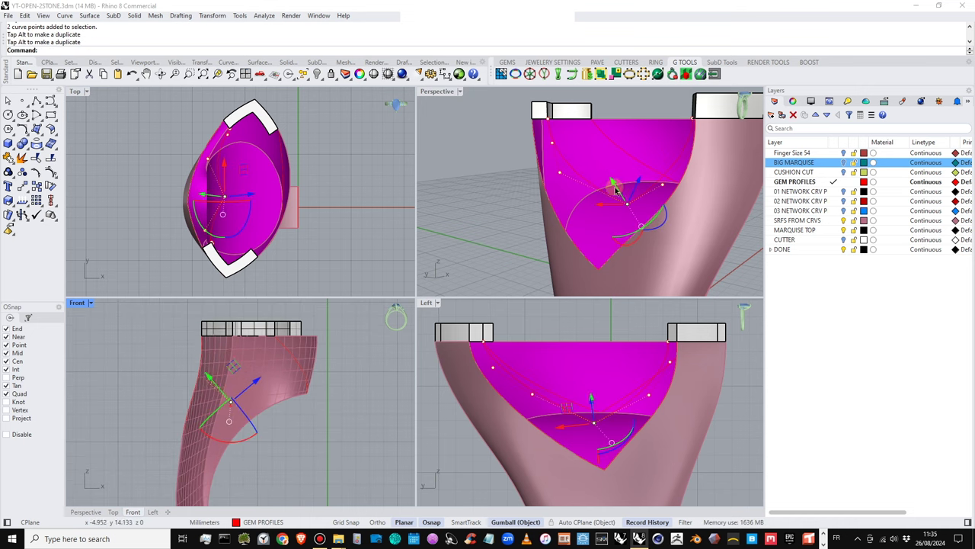
pyautogui.moveTo(654, 198); pyautogui.dragTo(563, 213, button='right')
pyautogui.moveTo(257, 381); pyautogui.dragTo(241, 392)
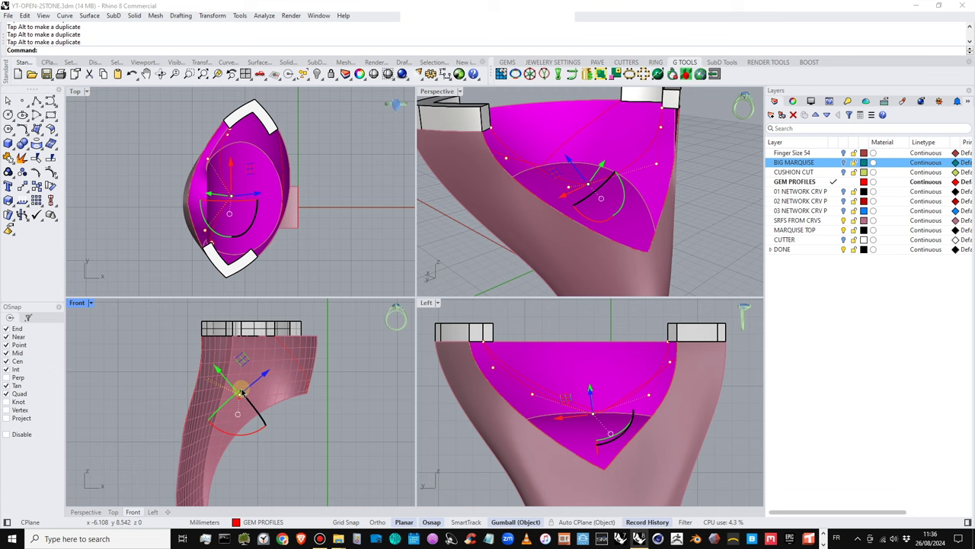
# Move the control point beside the tip on both inner V curves inward in the Front view, fine-tune it and clear the selection
pyautogui.keyDown('shift'); pyautogui.click(180, 371); pyautogui.keyUp('shift')
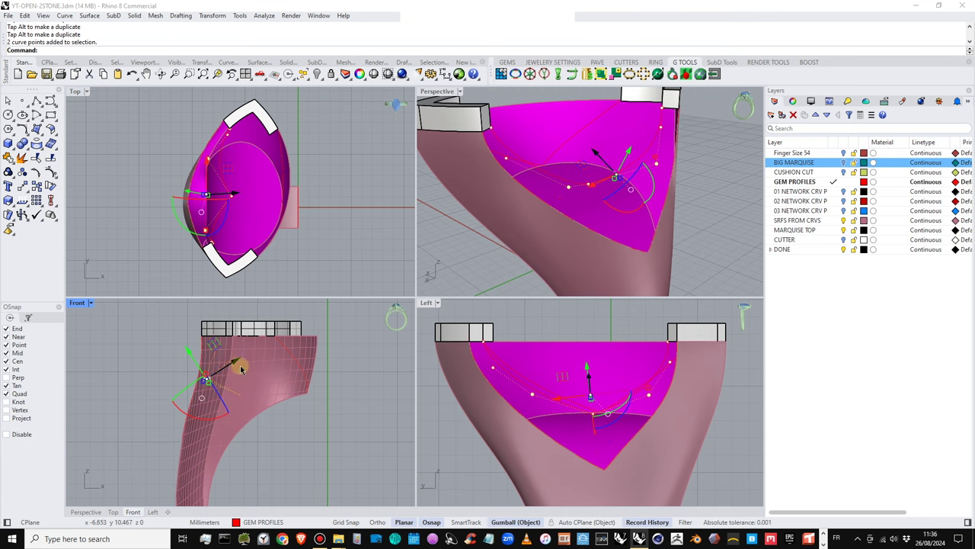
pyautogui.moveTo(212, 351); pyautogui.dragTo(218, 381)
pyautogui.moveTo(549, 213); pyautogui.dragTo(591, 185, button='right')
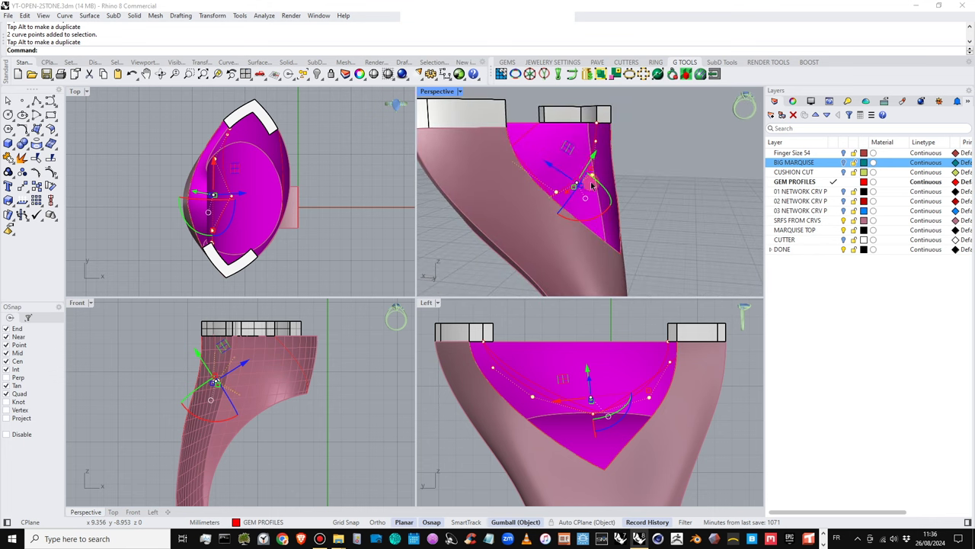
pyautogui.moveTo(572, 150); pyautogui.dragTo(569, 149)
pyautogui.press('Escape')
pyautogui.press('Escape')
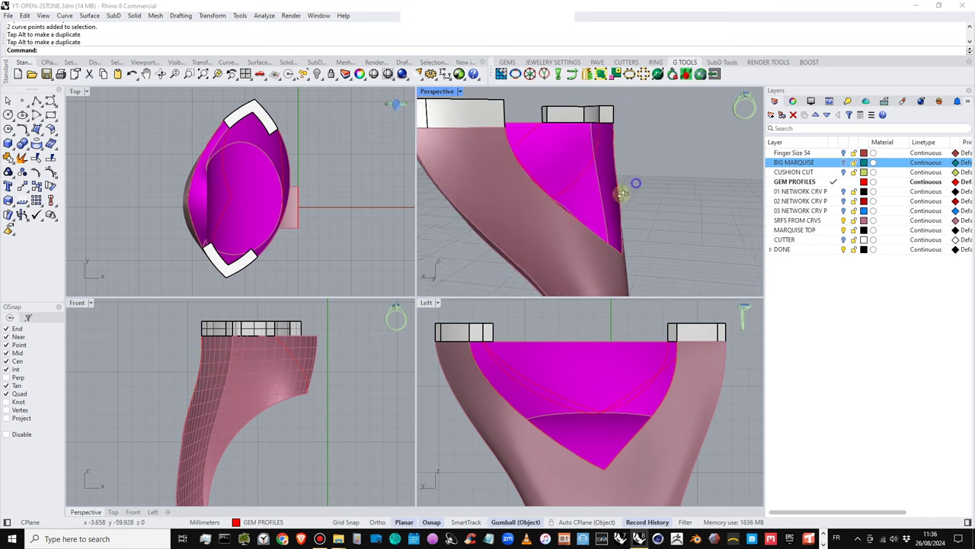
# Split the ring's polysurface with the V curve on the head's uncut side and delete the piece above the V
pyautogui.scroll(-4, 622, 189)
pyautogui.moveTo(623, 190); pyautogui.dragTo(614, 225, button='right')
pyautogui.moveTo(512, 163); pyautogui.dragTo(551, 168, button='right')
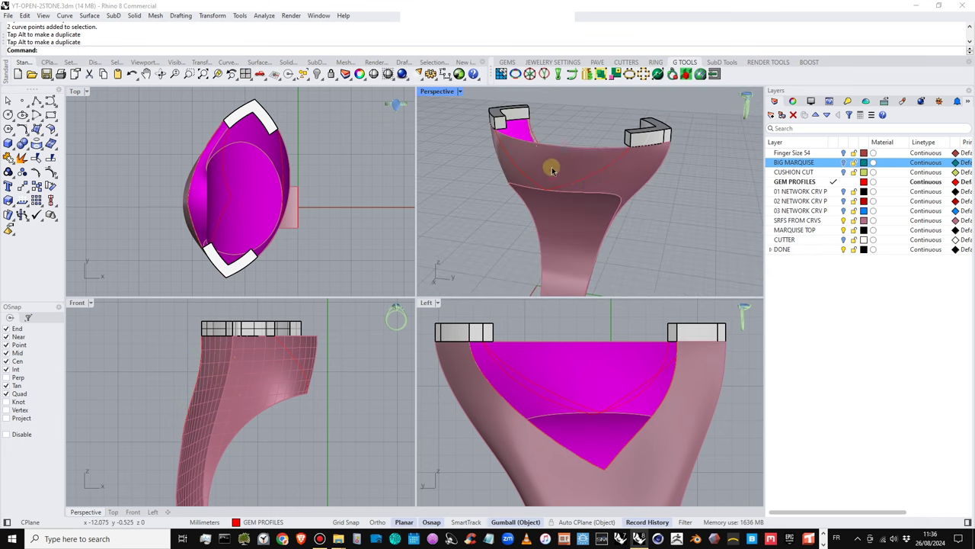
pyautogui.click(561, 161)
pyautogui.click(592, 209)
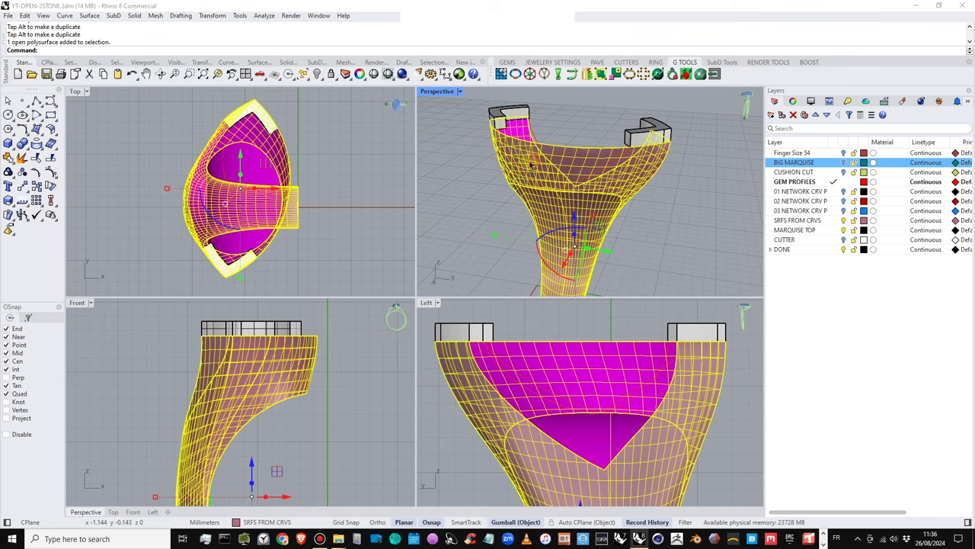
pyautogui.doubleClick(437, 91)
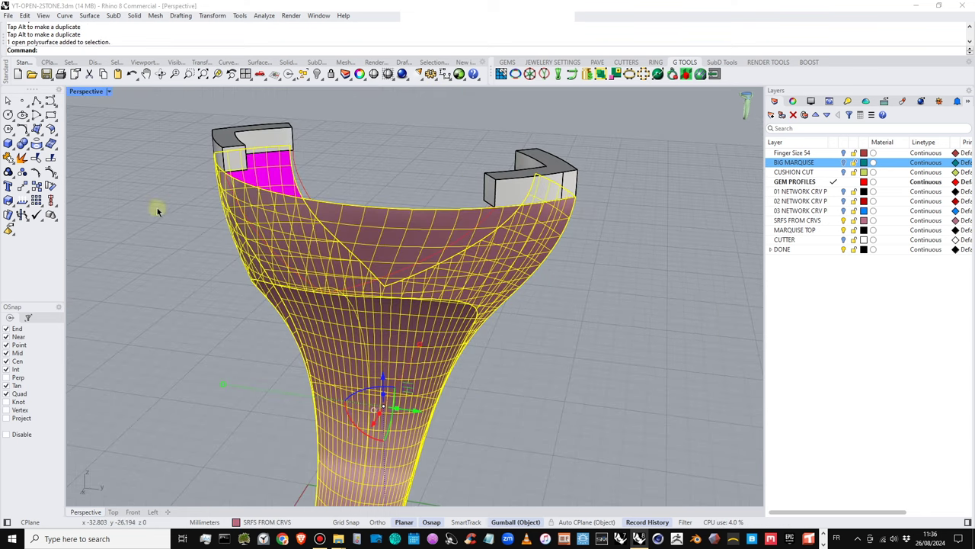
pyautogui.click(353, 285)
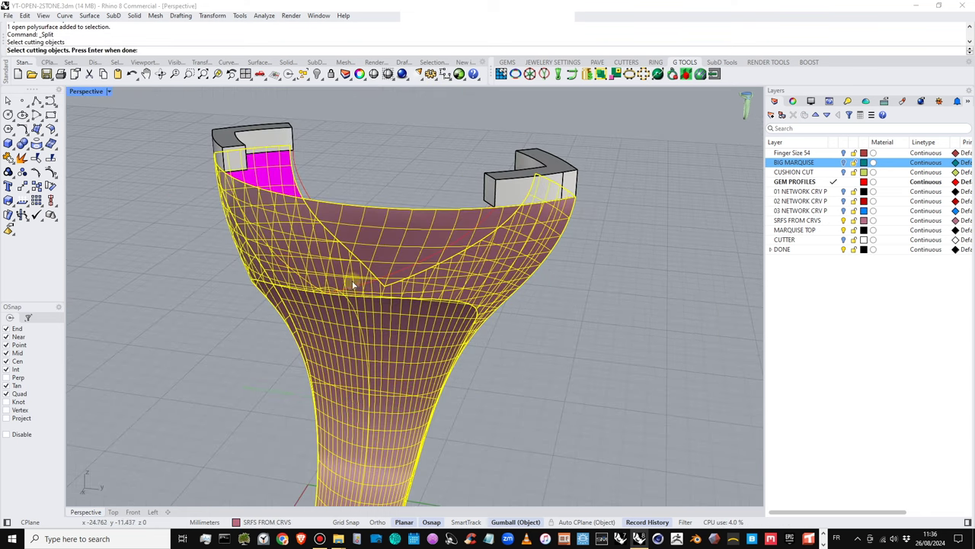
pyautogui.rightClick(366, 282)
pyautogui.keyDown('shift'); pyautogui.moveTo(366, 282); pyautogui.dragTo(533, 221, button='right'); pyautogui.keyUp('shift')
pyautogui.click(466, 210)
pyautogui.press('Delete')
# Join the two curves along the newly cut V edge into one curve, accepting the broken history
pyautogui.click(541, 240)
pyautogui.click(580, 258)
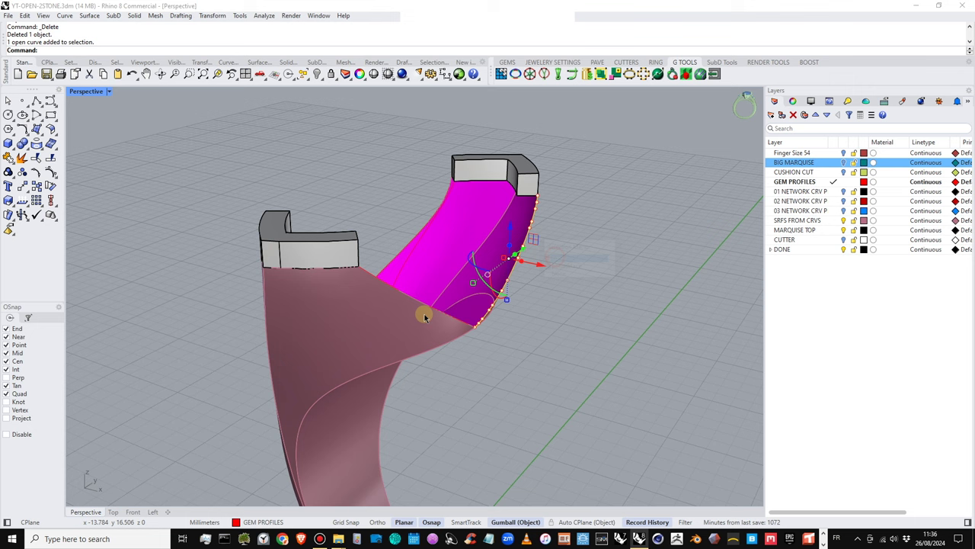
pyautogui.click(440, 316)
pyautogui.click(490, 337)
pyautogui.moveTo(490, 337); pyautogui.dragTo(337, 236, button='right')
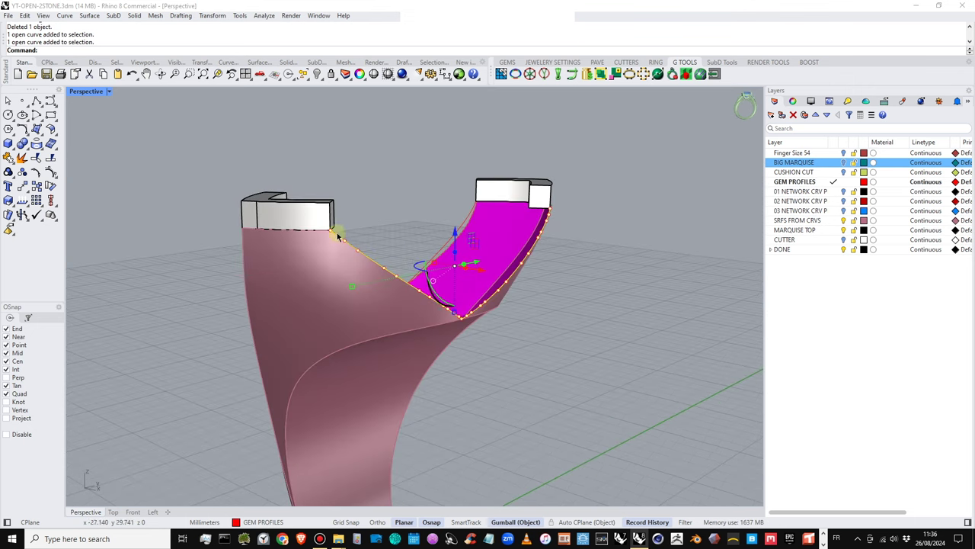
pyautogui.click(8, 157)
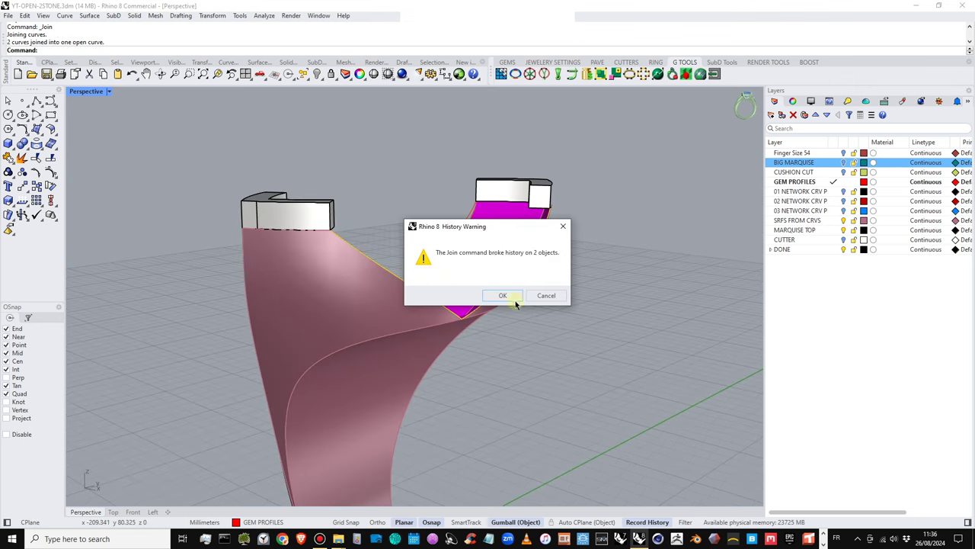
pyautogui.click(514, 299)
# Copy the joined V curve from its end at the prong's outer corner to the prong's inner side
pyautogui.click(35, 186)
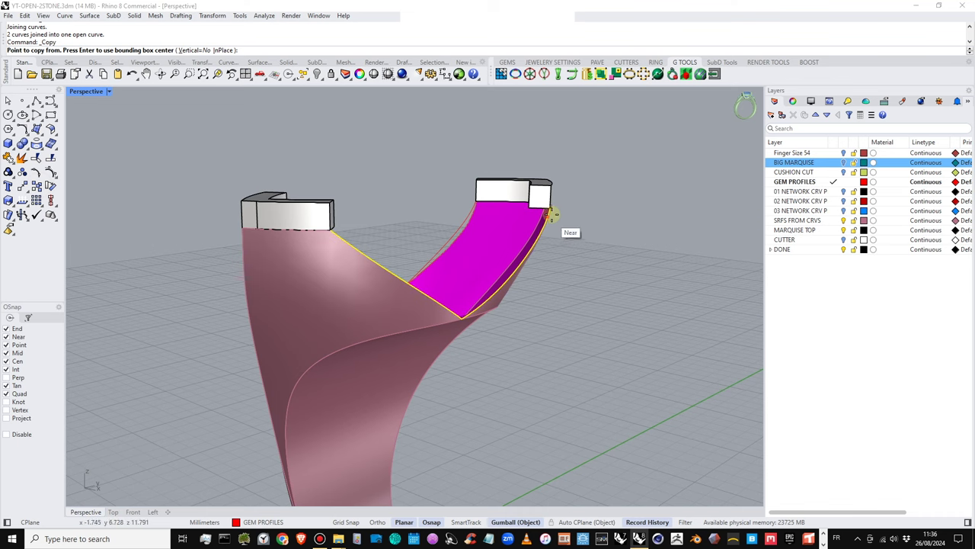
pyautogui.click(552, 216)
pyautogui.click(529, 211)
pyautogui.rightClick(523, 226)
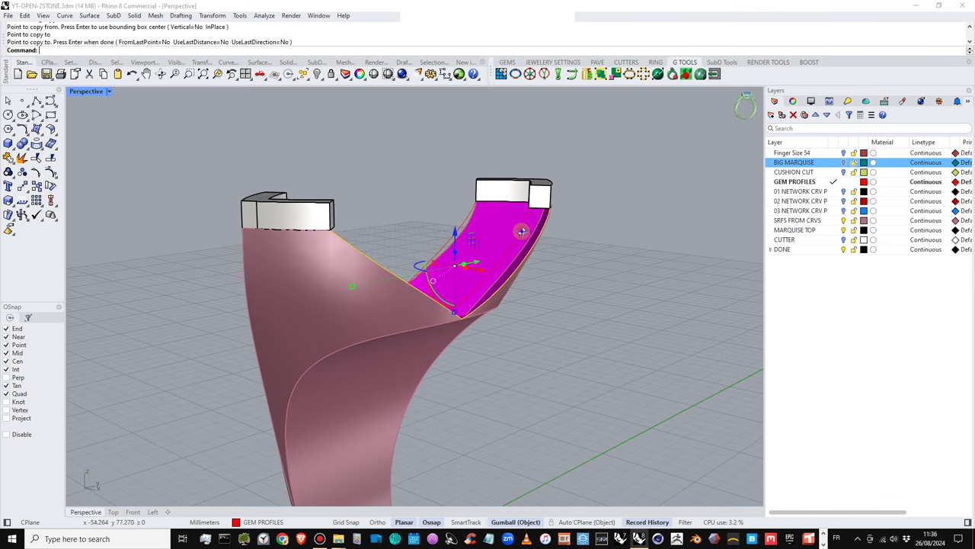
pyautogui.moveTo(520, 229); pyautogui.dragTo(435, 280, button='right')
pyautogui.scroll(4, 437, 276)
pyautogui.click(448, 276)
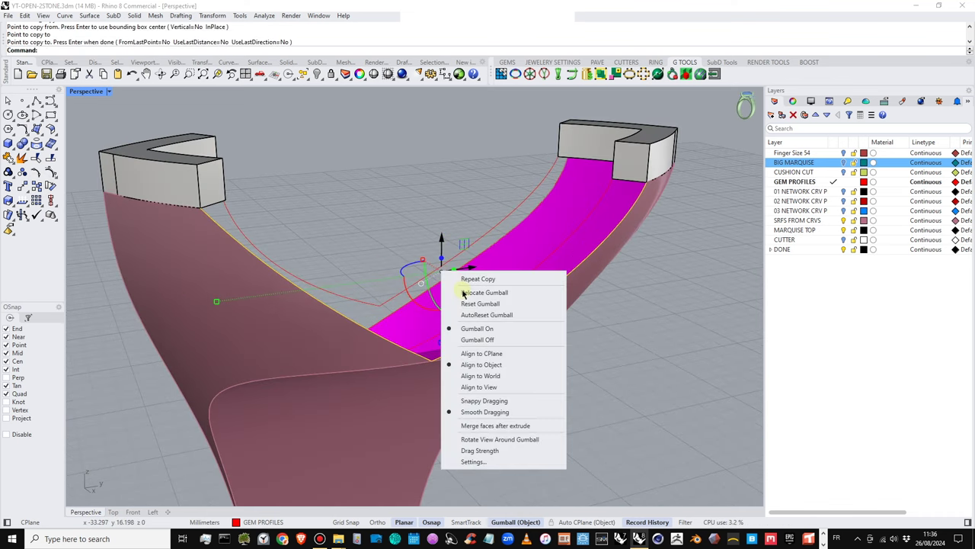
pyautogui.click(464, 293)
pyautogui.click(609, 181)
pyautogui.press('Return')
pyautogui.scroll(-5, 610, 181)
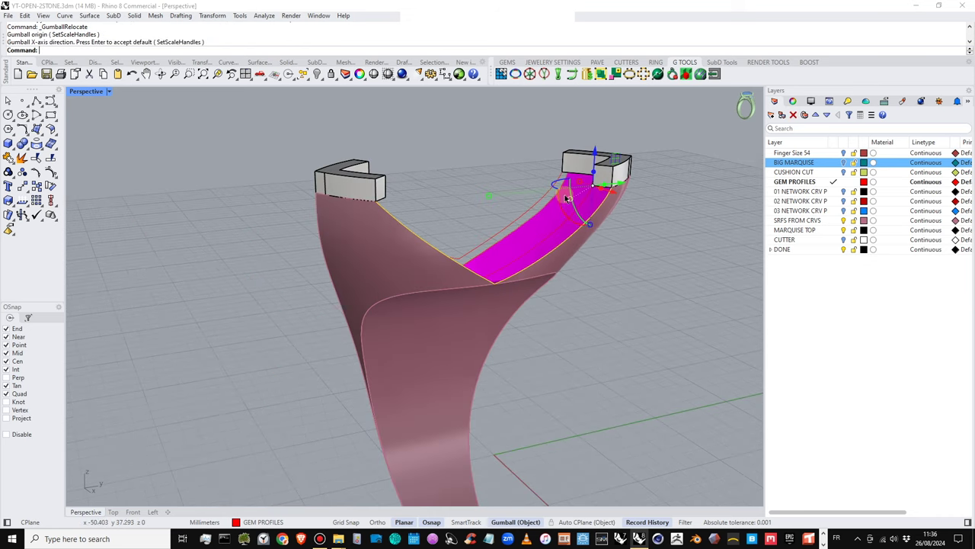
pyautogui.scroll(3, 523, 217)
pyautogui.moveTo(503, 204); pyautogui.dragTo(511, 203)
pyautogui.moveTo(510, 203); pyautogui.dragTo(376, 181, button='right')
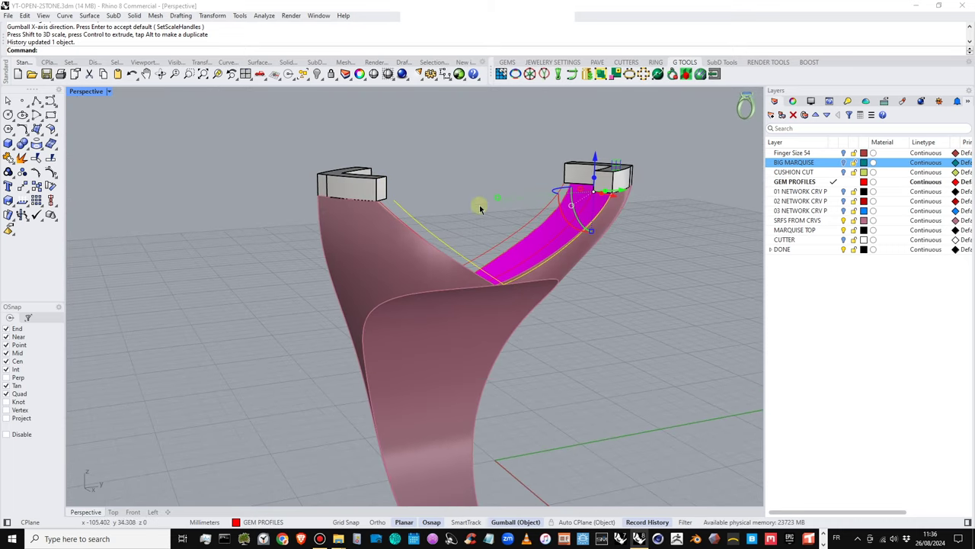
pyautogui.hotkey('ctrl', 'z')
# Relocate the copied V curve's gumball to its end under the prong and scale the curve down along its length toward that end
pyautogui.click(577, 217)
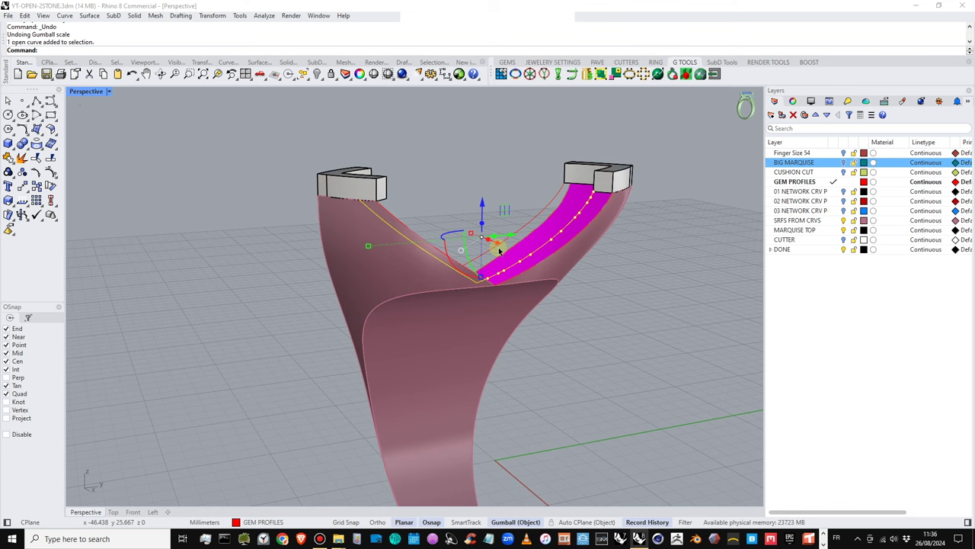
pyautogui.click(485, 239)
pyautogui.click(505, 258)
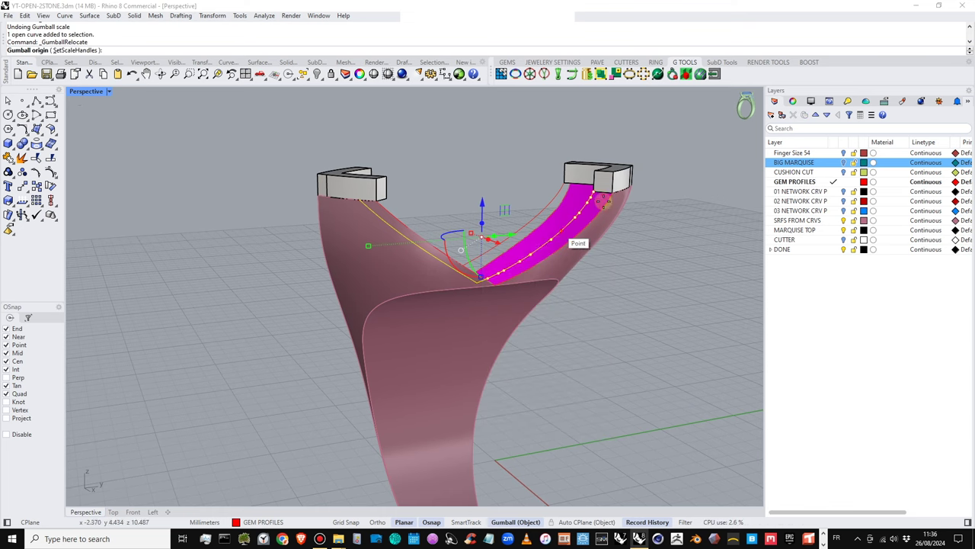
pyautogui.click(591, 195)
pyautogui.press('Return')
pyautogui.moveTo(590, 195); pyautogui.dragTo(543, 162, button='right')
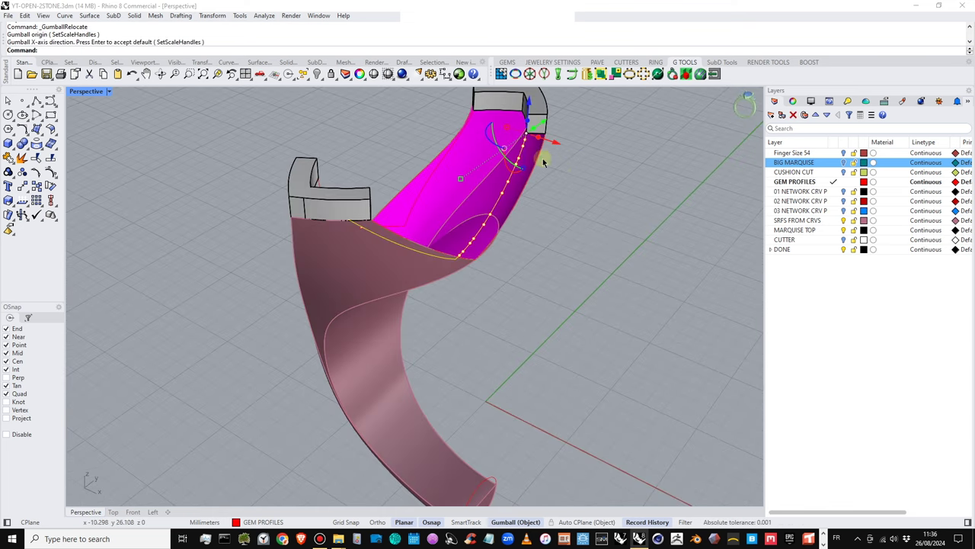
pyautogui.moveTo(461, 177); pyautogui.dragTo(467, 174)
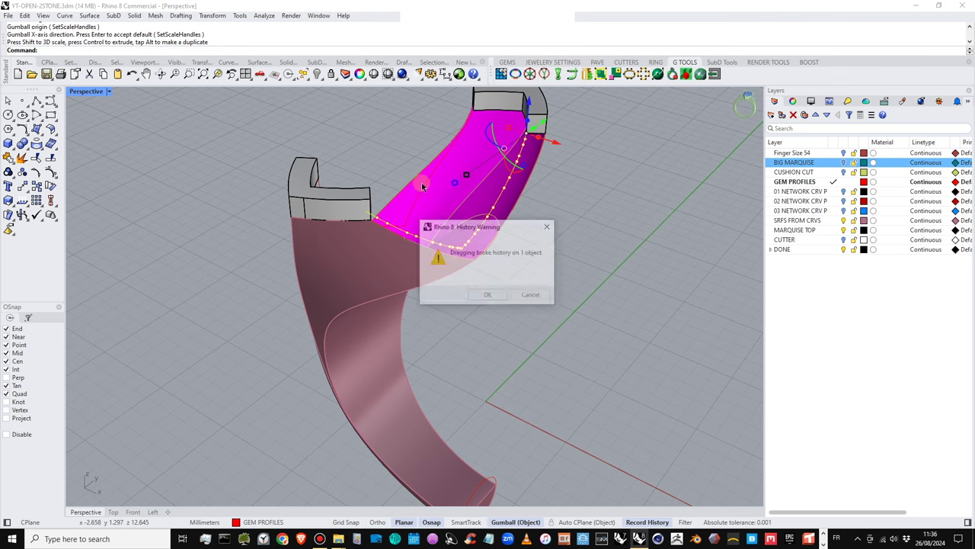
pyautogui.click(496, 296)
pyautogui.moveTo(438, 200); pyautogui.dragTo(387, 199, button='right')
pyautogui.scroll(4, 386, 200)
pyautogui.moveTo(540, 246); pyautogui.dragTo(374, 198, button='right')
pyautogui.moveTo(381, 202); pyautogui.dragTo(387, 204)
# Rotate the copied V curve about its prong end to tilt its tip inward and level it between the prongs
pyautogui.moveTo(426, 282); pyautogui.dragTo(481, 301, button='right')
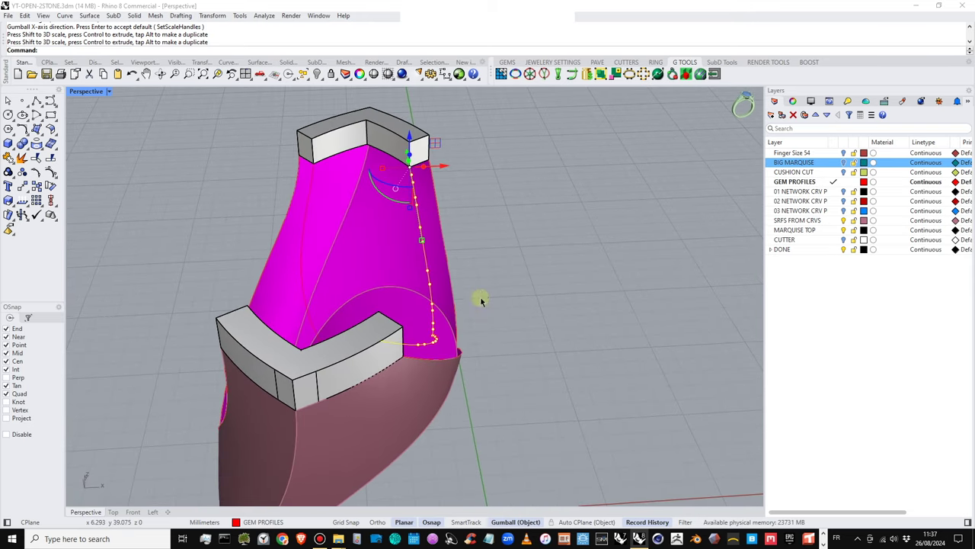
pyautogui.click(396, 203)
pyautogui.moveTo(395, 203); pyautogui.dragTo(390, 204)
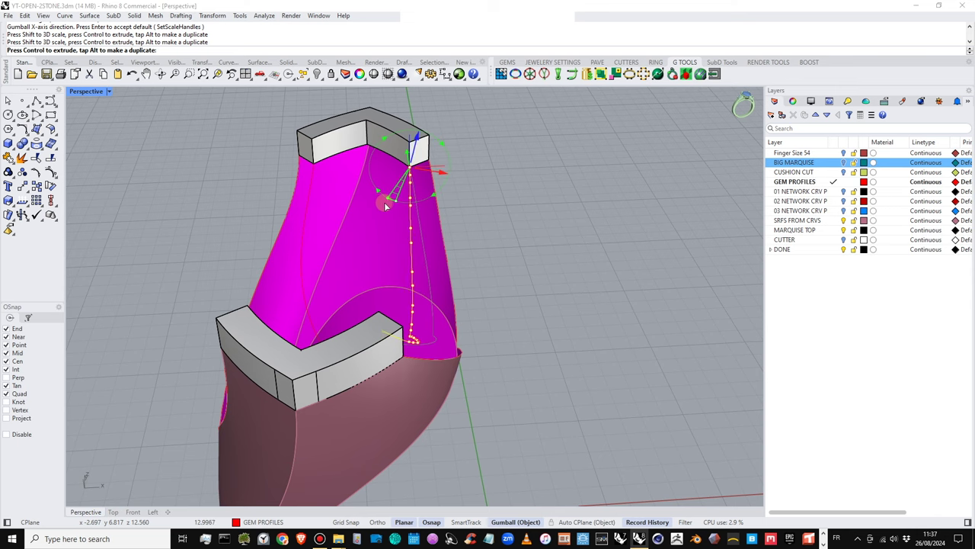
pyautogui.press('Return')
pyautogui.moveTo(562, 269); pyautogui.dragTo(489, 231, button='right')
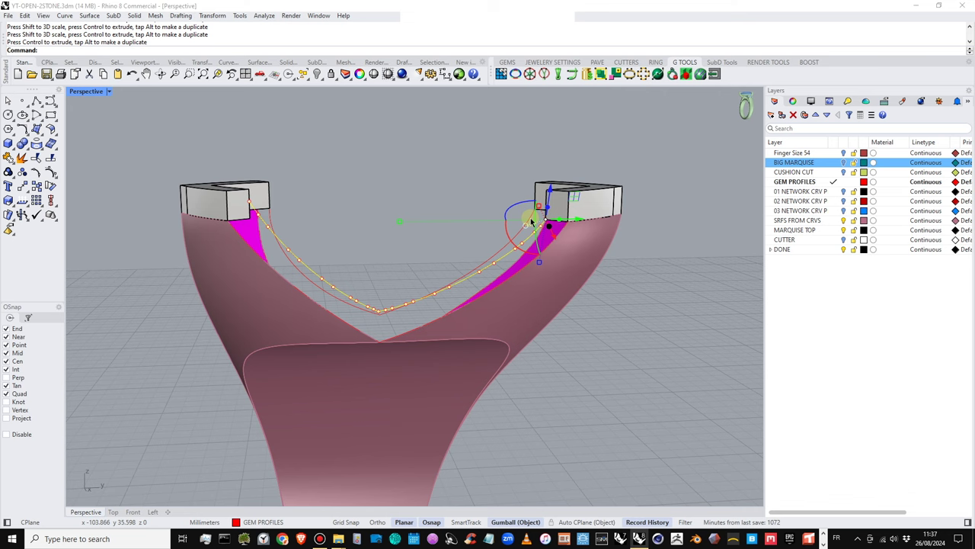
pyautogui.moveTo(506, 234); pyautogui.dragTo(510, 238)
pyautogui.moveTo(442, 190); pyautogui.dragTo(472, 226, button='right')
# Explode the copied inner V curve into its two segments
pyautogui.click(442, 307)
pyautogui.click(451, 304)
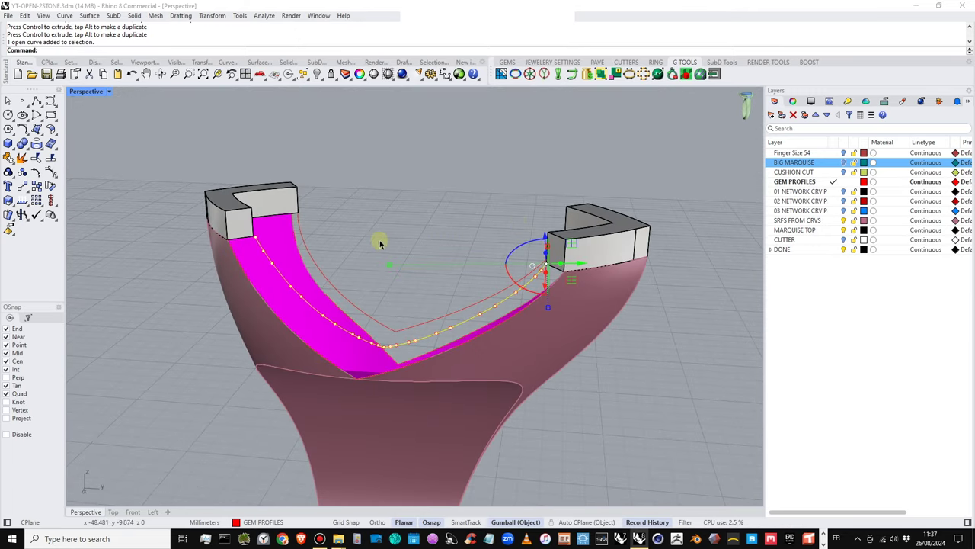
pyautogui.click(23, 160)
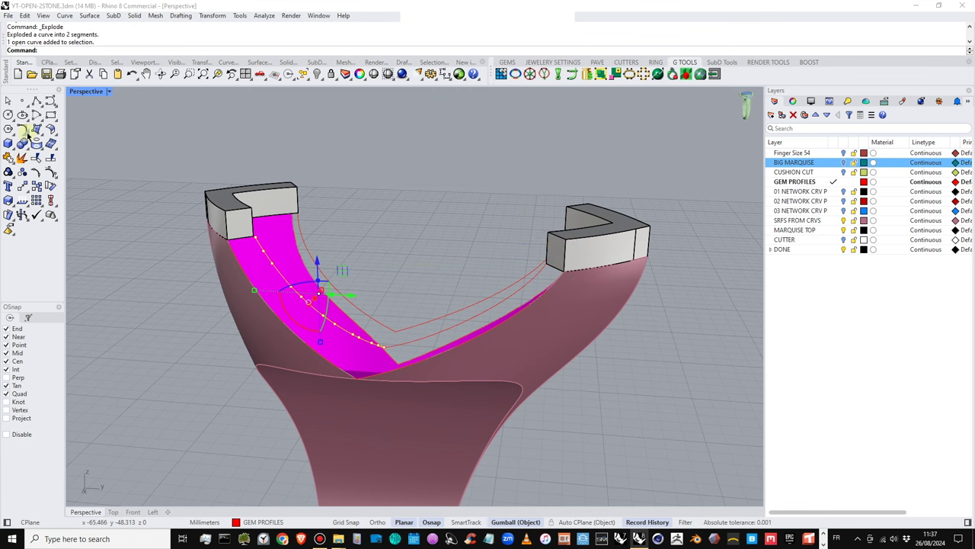
# Snap the loose end point of the inner V curve segment onto the prong's lower inside corner
pyautogui.scroll(5, 257, 235)
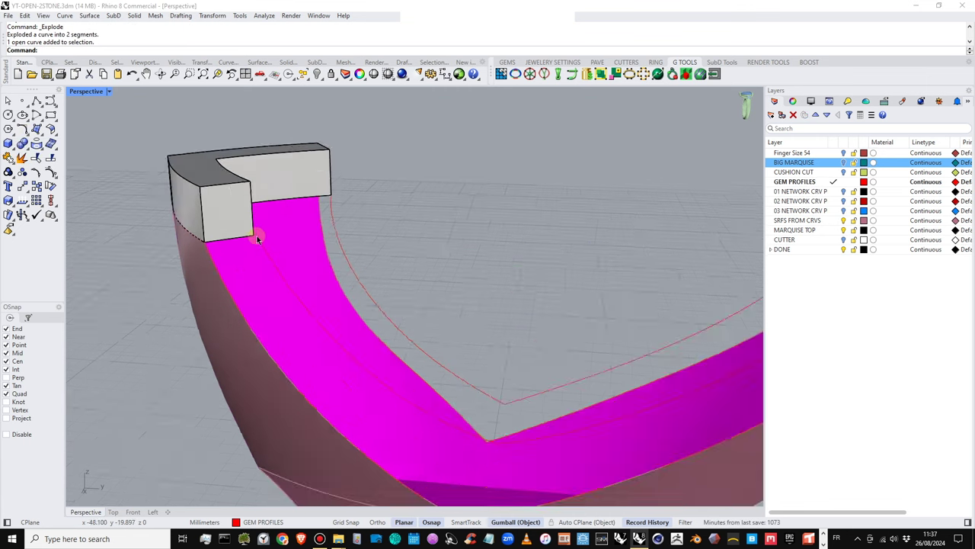
pyautogui.click(256, 239)
pyautogui.click(257, 237)
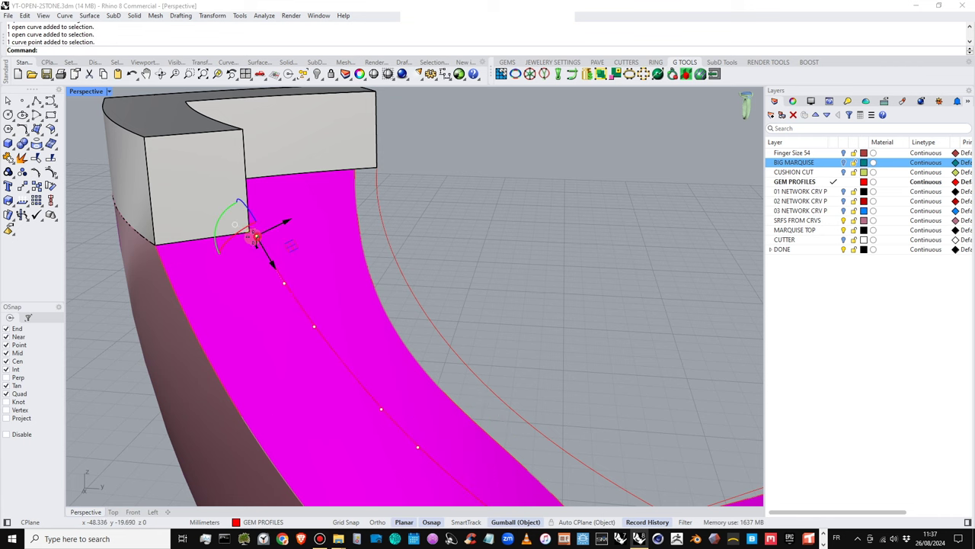
pyautogui.moveTo(256, 236); pyautogui.dragTo(249, 231)
# Rebuild both inner V curve segments with 5 points and degree 3
pyautogui.scroll(-6, 275, 211)
pyautogui.click(408, 255)
pyautogui.click(315, 284)
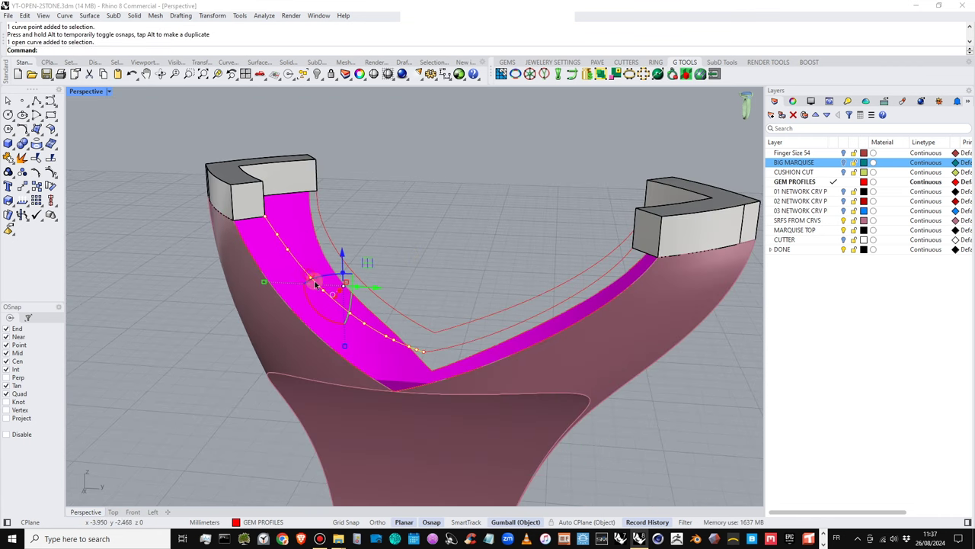
pyautogui.keyDown('shift'); pyautogui.click(492, 340); pyautogui.keyUp('shift')
pyautogui.click(29, 134)
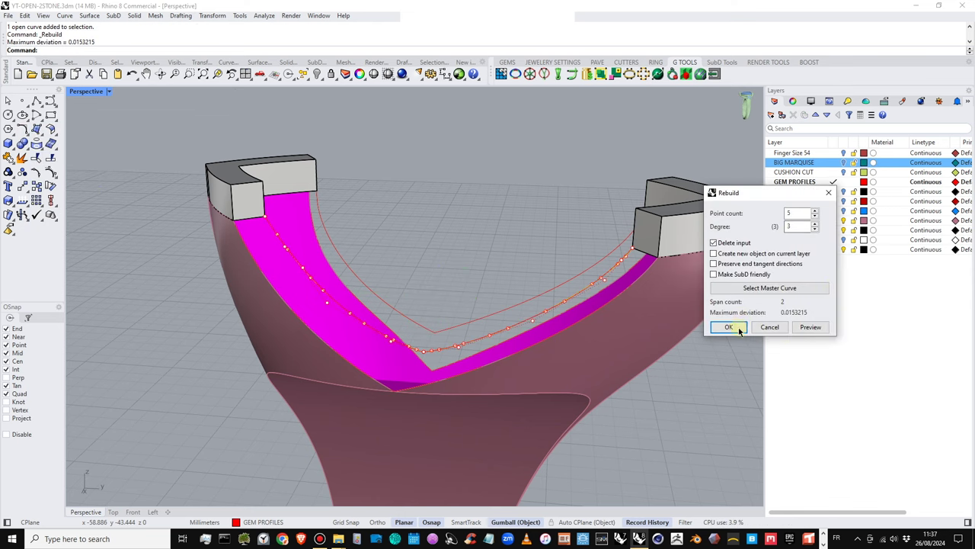
pyautogui.click(729, 327)
# Move the meeting end points of the two rebuilt segments together onto the tip of the opposite V curve
pyautogui.moveTo(534, 312); pyautogui.dragTo(435, 344, button='right')
pyautogui.click(431, 350)
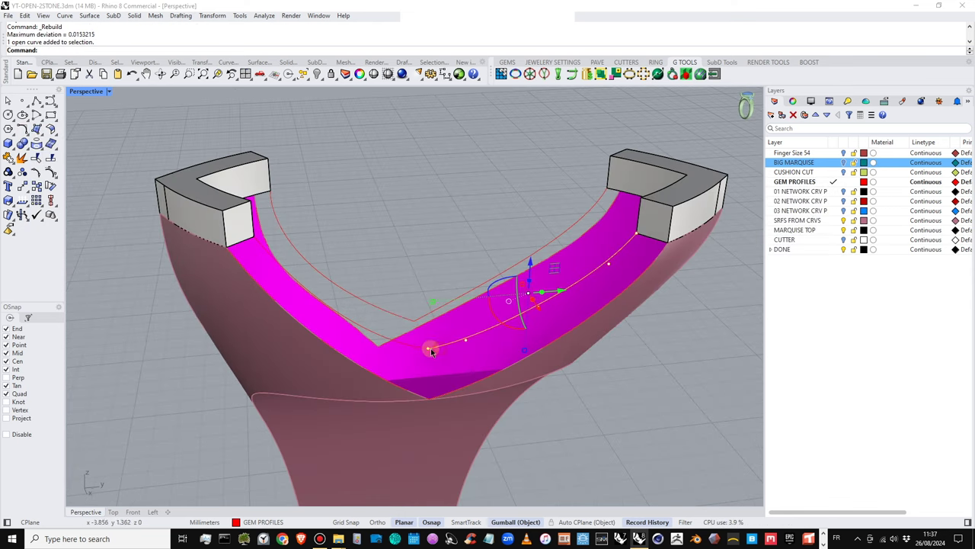
pyautogui.keyDown('shift'); pyautogui.click(427, 357); pyautogui.keyUp('shift')
pyautogui.moveTo(406, 236); pyautogui.dragTo(455, 384)
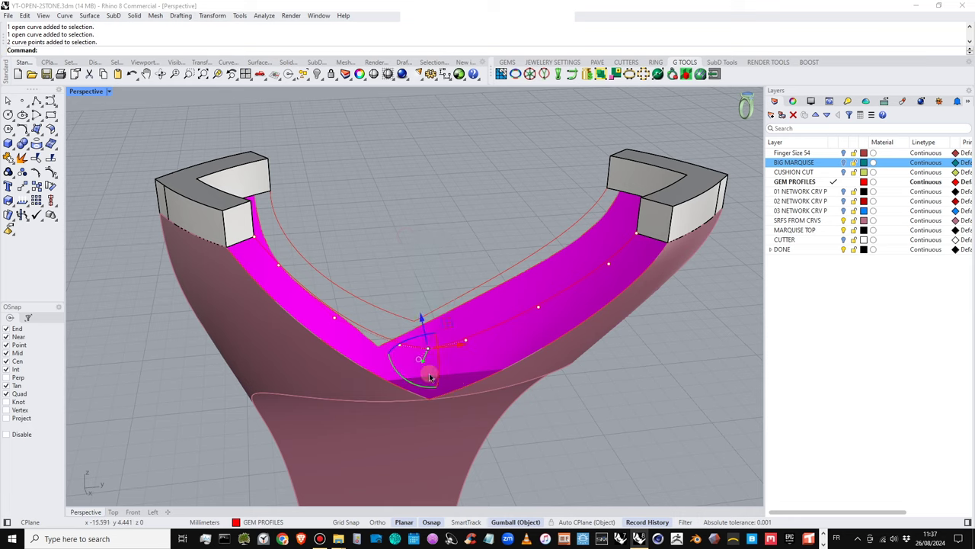
pyautogui.moveTo(429, 375); pyautogui.dragTo(626, 433, button='right')
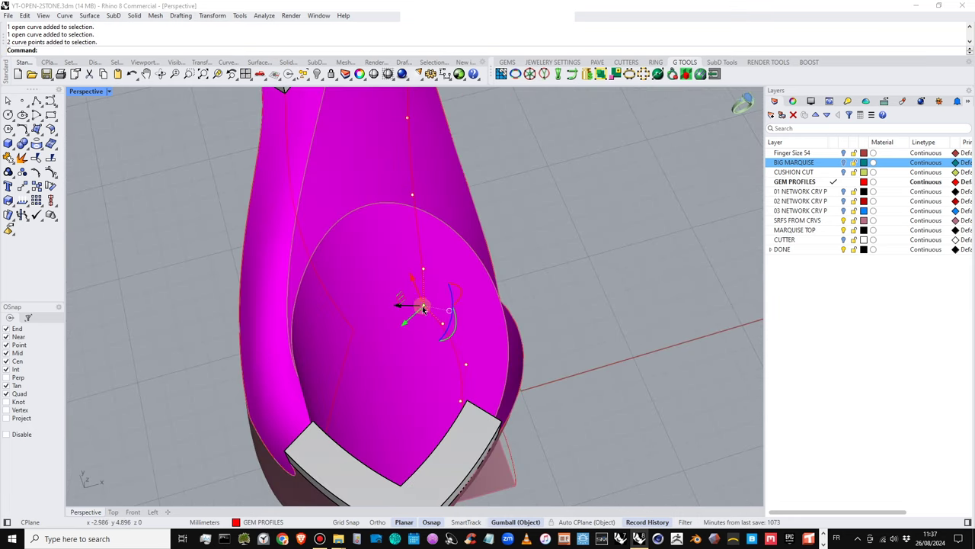
pyautogui.moveTo(423, 307); pyautogui.dragTo(355, 327)
pyautogui.scroll(-6, 392, 304)
pyautogui.moveTo(464, 335); pyautogui.dragTo(433, 241, button='right')
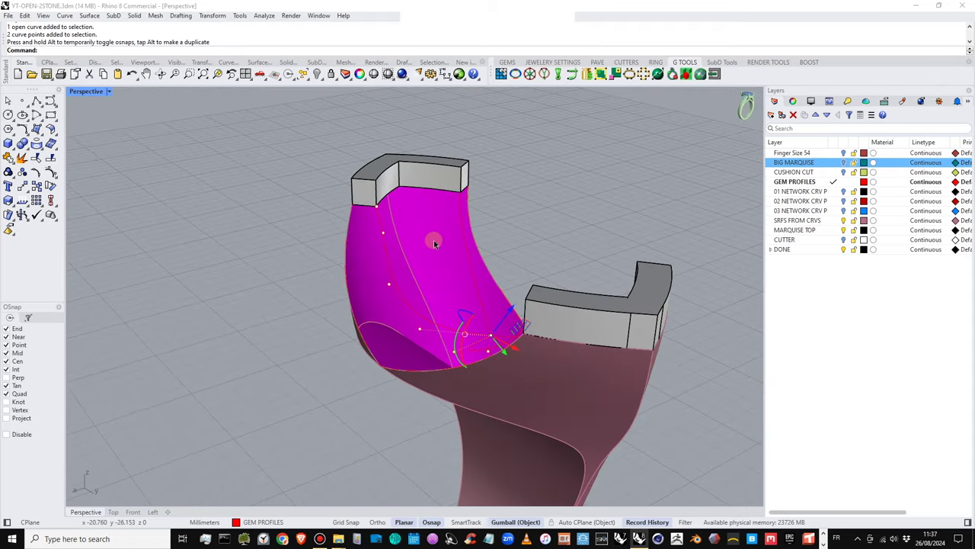
# Delete the control point next to the shared tip on each of the two rebuilt curve segments
pyautogui.moveTo(441, 299); pyautogui.dragTo(335, 255, button='right')
pyautogui.doubleClick(99, 94)
pyautogui.scroll(6, 251, 434)
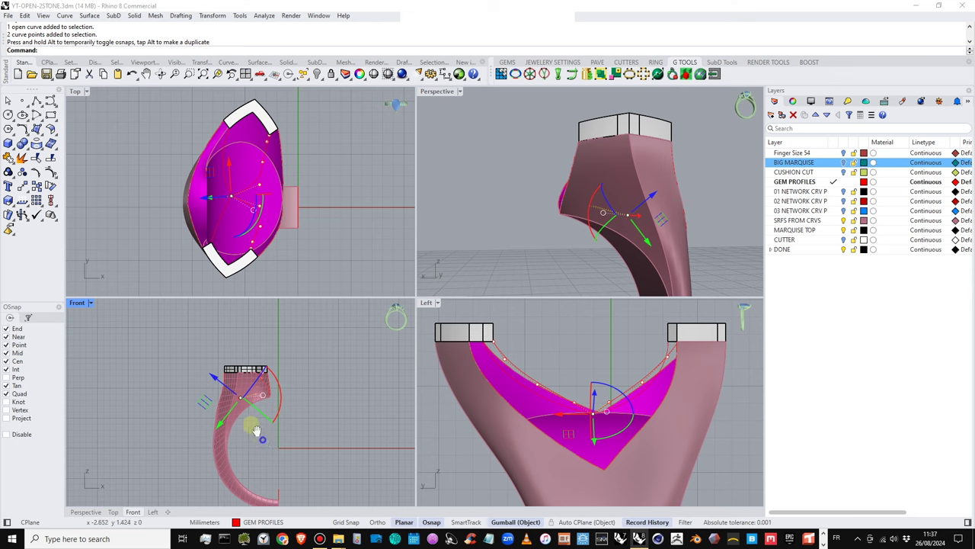
pyautogui.scroll(-3, 225, 366)
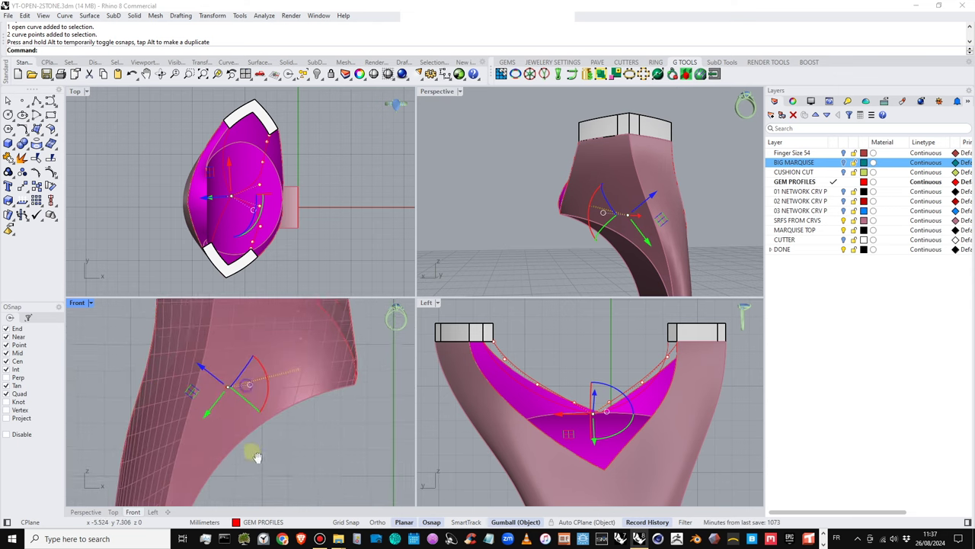
pyautogui.moveTo(664, 231); pyautogui.dragTo(700, 225, button='right')
pyautogui.press('Escape')
pyautogui.press('Escape')
pyautogui.scroll(5, 583, 181)
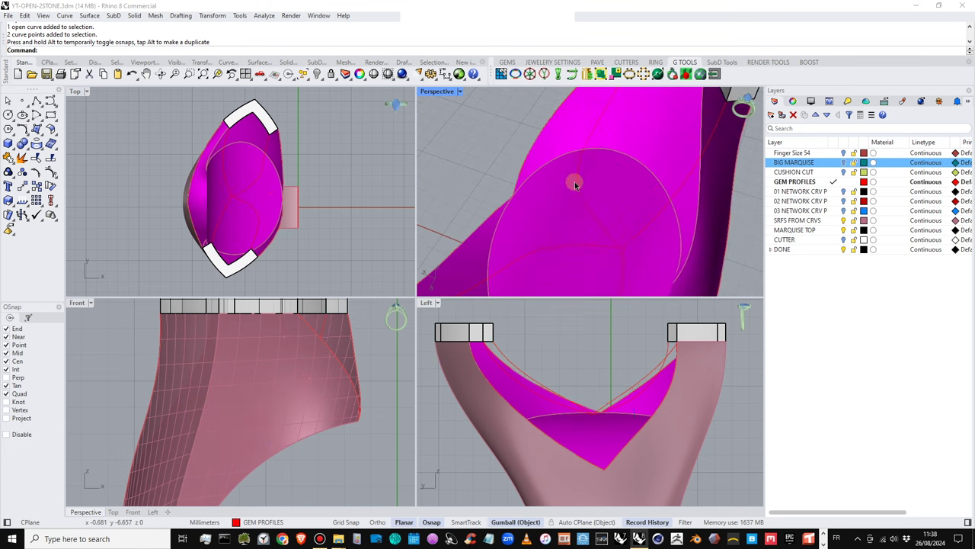
pyautogui.click(577, 185)
pyautogui.press('F10')
pyautogui.click(567, 195)
pyautogui.click(602, 220)
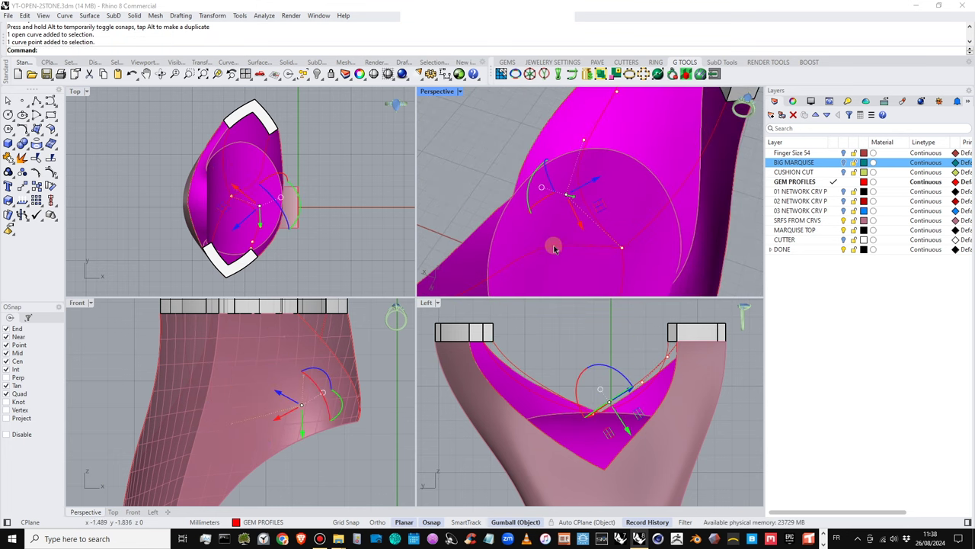
pyautogui.click(542, 239)
pyautogui.click(579, 264)
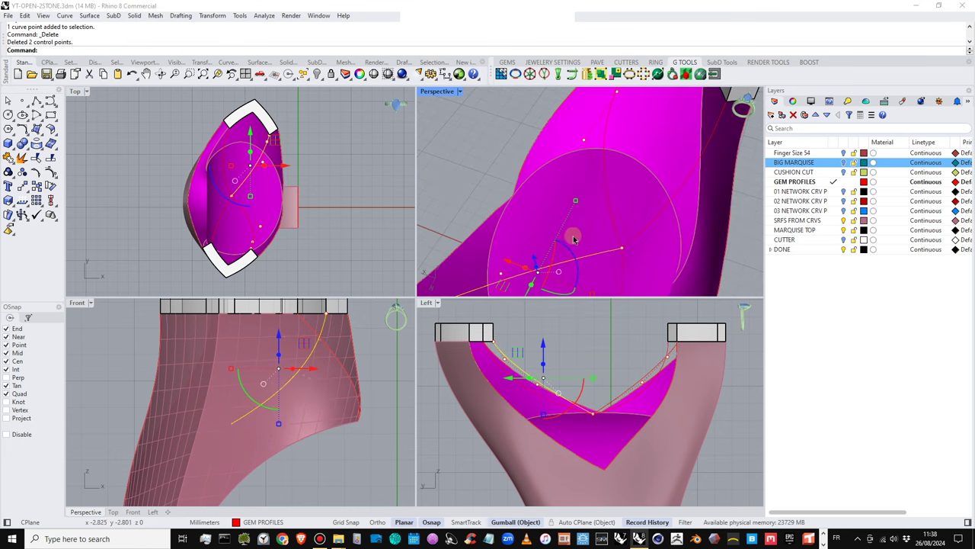
pyautogui.press('Delete')
# Show the BIG MARQUISE layer and nudge the curve control point below the prong relative to the gem
pyautogui.scroll(-6, 646, 198)
pyautogui.keyDown('shift'); pyautogui.moveTo(648, 198); pyautogui.dragTo(640, 242, button='right'); pyautogui.keyUp('shift')
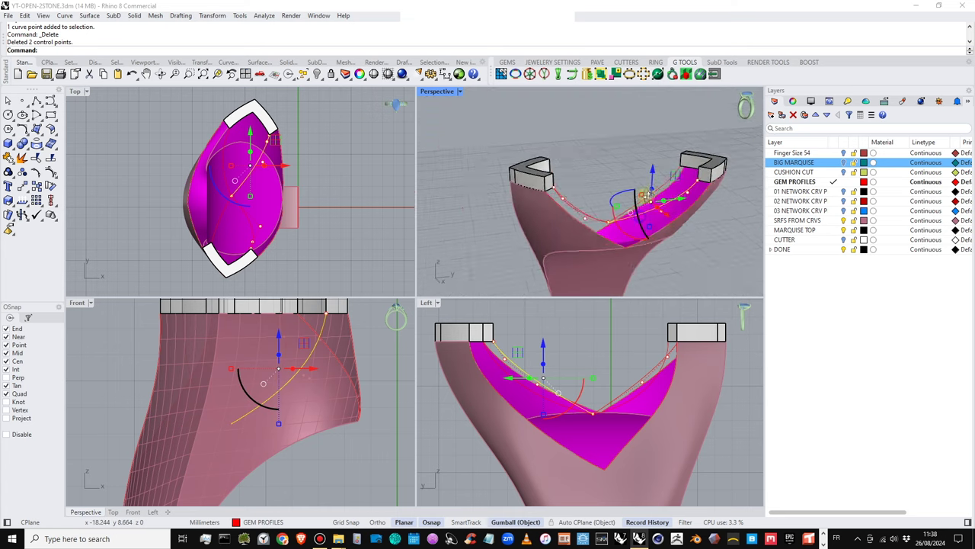
pyautogui.scroll(6, 579, 225)
pyautogui.click(843, 162)
pyautogui.doubleClick(445, 92)
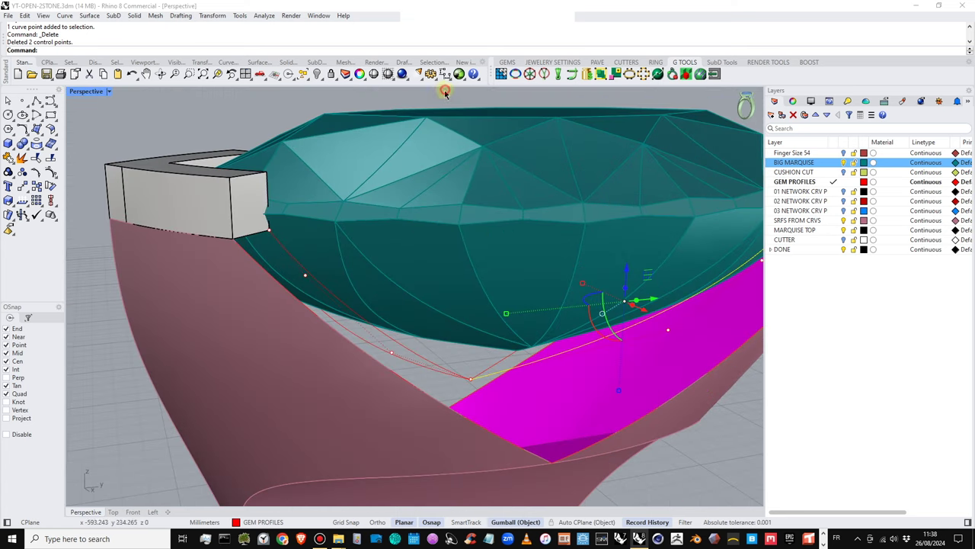
pyautogui.scroll(-6, 488, 235)
pyautogui.moveTo(566, 276); pyautogui.dragTo(477, 208, button='right')
pyautogui.click(496, 199)
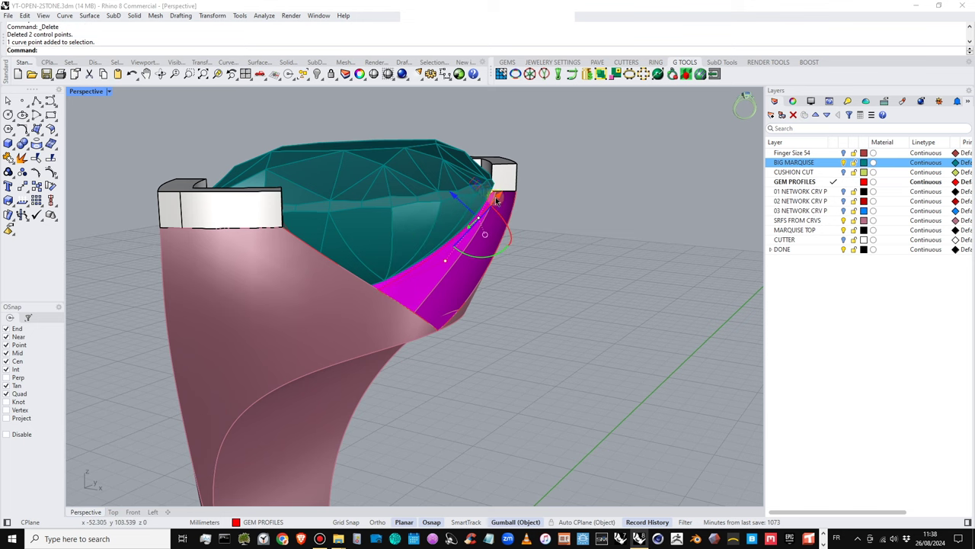
pyautogui.moveTo(475, 183); pyautogui.dragTo(479, 198)
pyautogui.moveTo(518, 276); pyautogui.dragTo(346, 272, button='right')
pyautogui.click(443, 259)
pyautogui.press('Return')
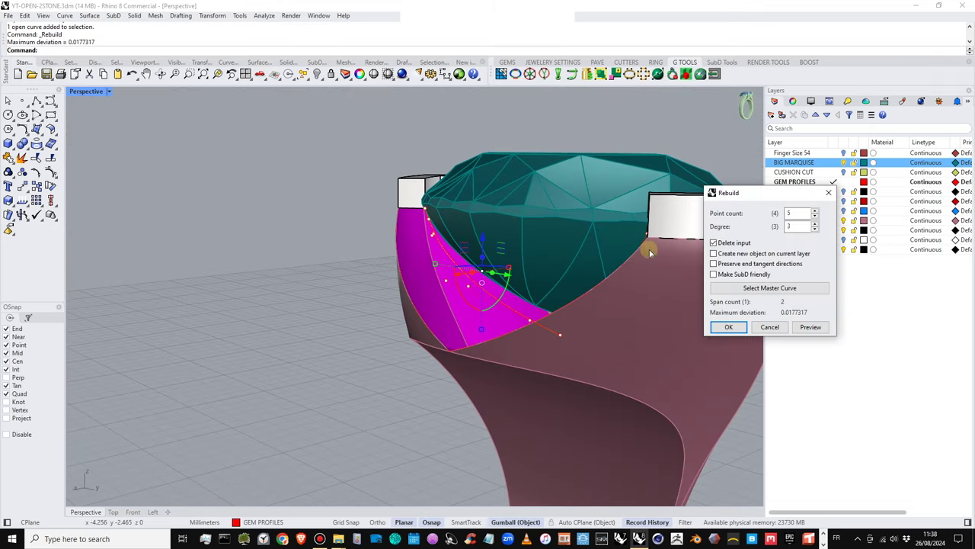
pyautogui.click(772, 327)
# Adjust the curve's control point just below the prong and hide the BIG MARQUISE layer
pyautogui.click(435, 206)
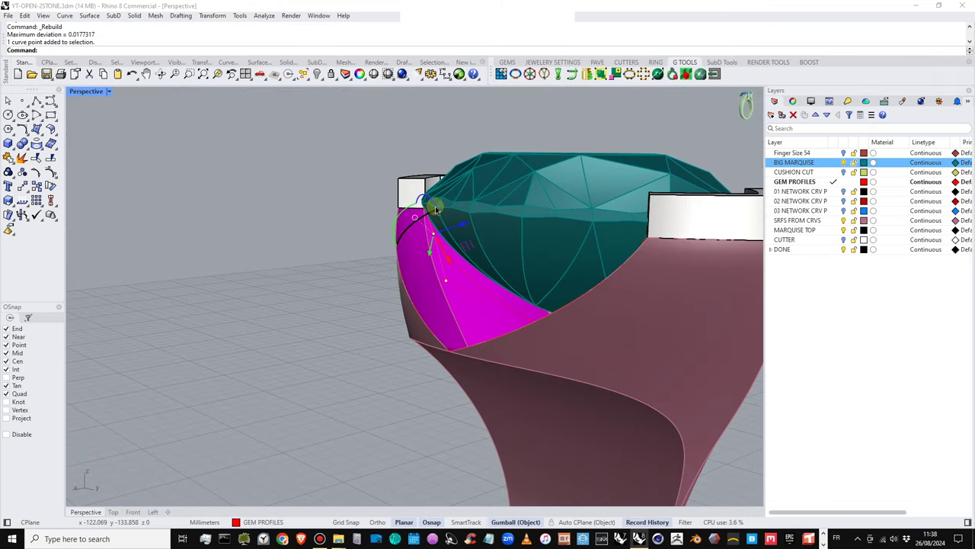
pyautogui.moveTo(459, 250); pyautogui.dragTo(432, 227, button='right')
pyautogui.click(844, 163)
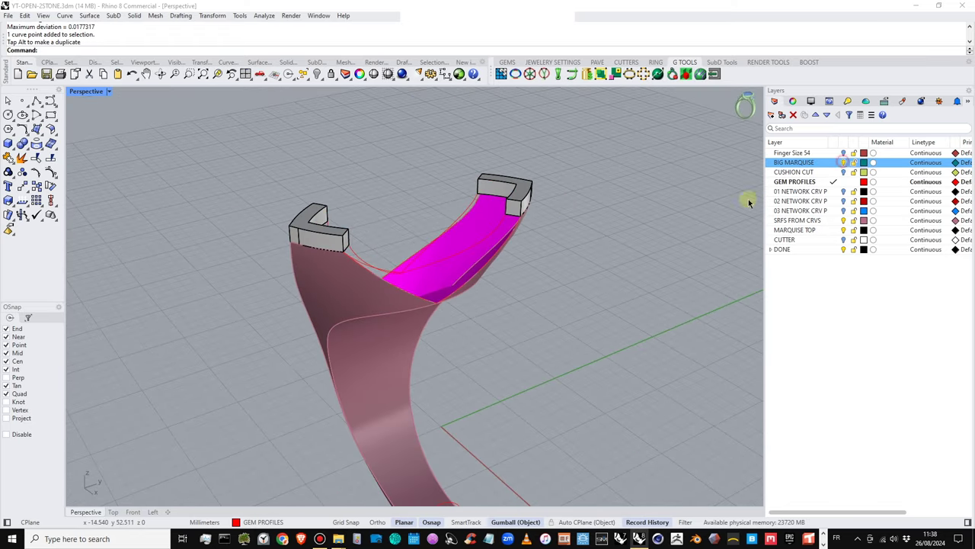
# Select the coinciding tip end points of all four V curve segments and move them slightly down together
pyautogui.moveTo(533, 236); pyautogui.dragTo(400, 294, button='right')
pyautogui.click(406, 287)
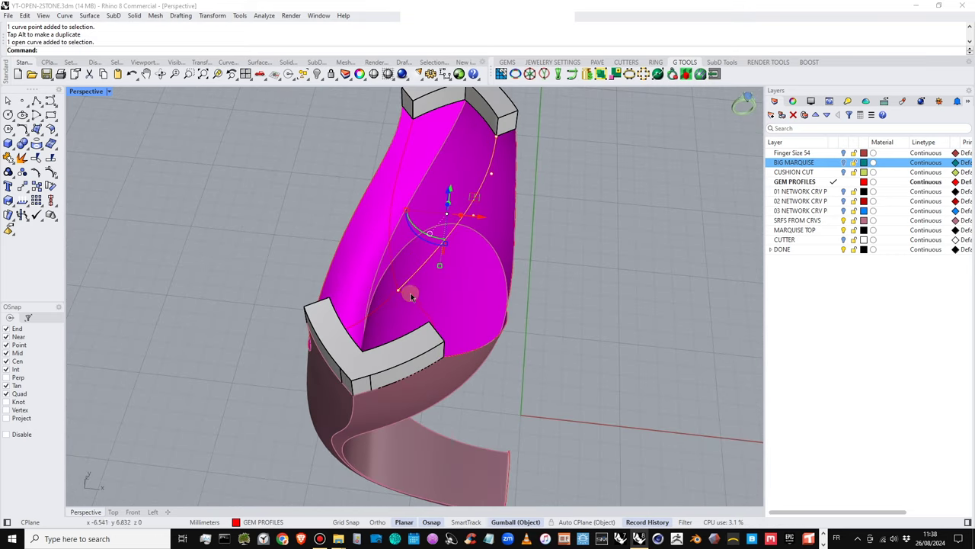
pyautogui.click(396, 282)
pyautogui.keyDown('shift'); pyautogui.click(392, 263); pyautogui.keyUp('shift')
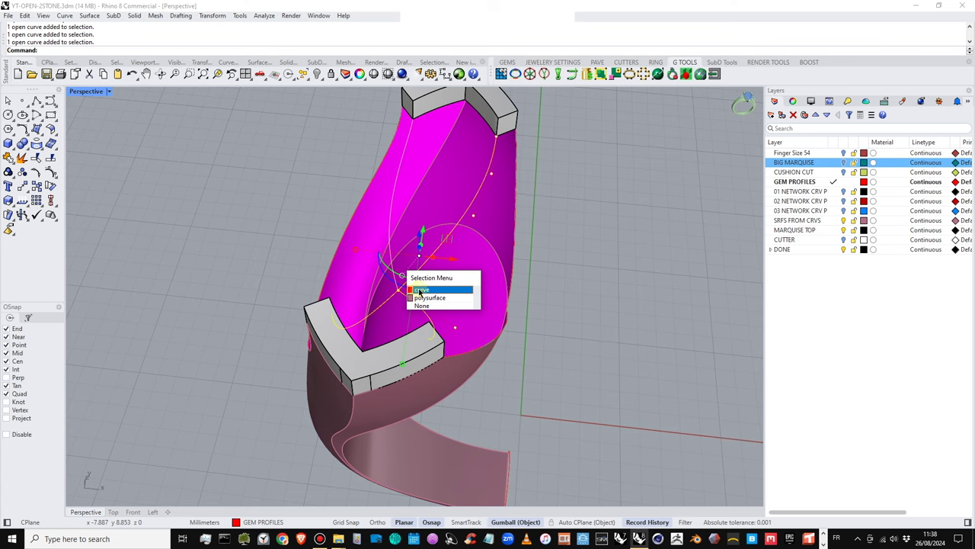
pyautogui.click(417, 291)
pyautogui.moveTo(414, 296); pyautogui.dragTo(401, 258, button='right')
pyautogui.moveTo(409, 201); pyautogui.dragTo(449, 314)
pyautogui.moveTo(456, 299); pyautogui.dragTo(464, 308, button='right')
pyautogui.moveTo(455, 306); pyautogui.dragTo(457, 321)
pyautogui.moveTo(479, 323); pyautogui.dragTo(400, 309, button='right')
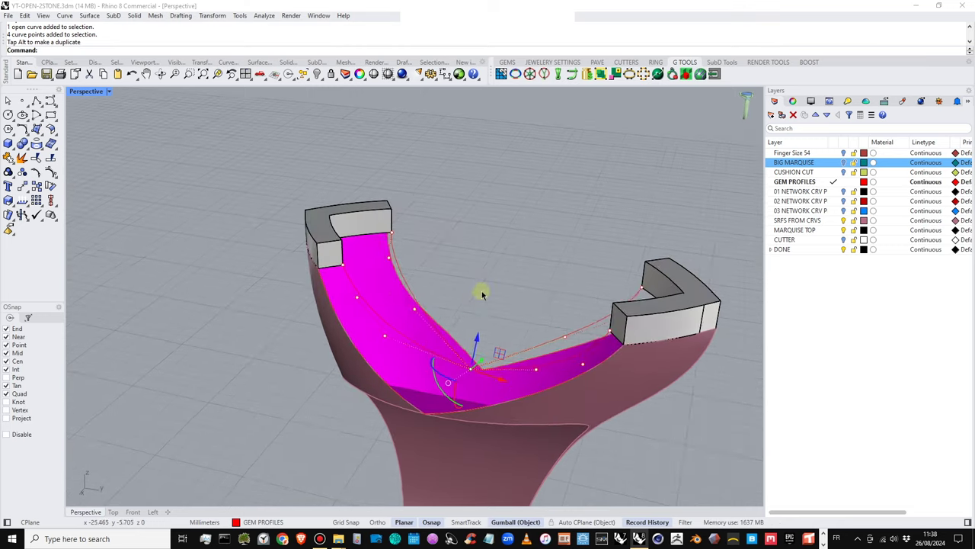
pyautogui.click(479, 304)
pyautogui.moveTo(488, 304); pyautogui.dragTo(546, 146, button='right')
pyautogui.moveTo(490, 254); pyautogui.dragTo(533, 251, button='right')
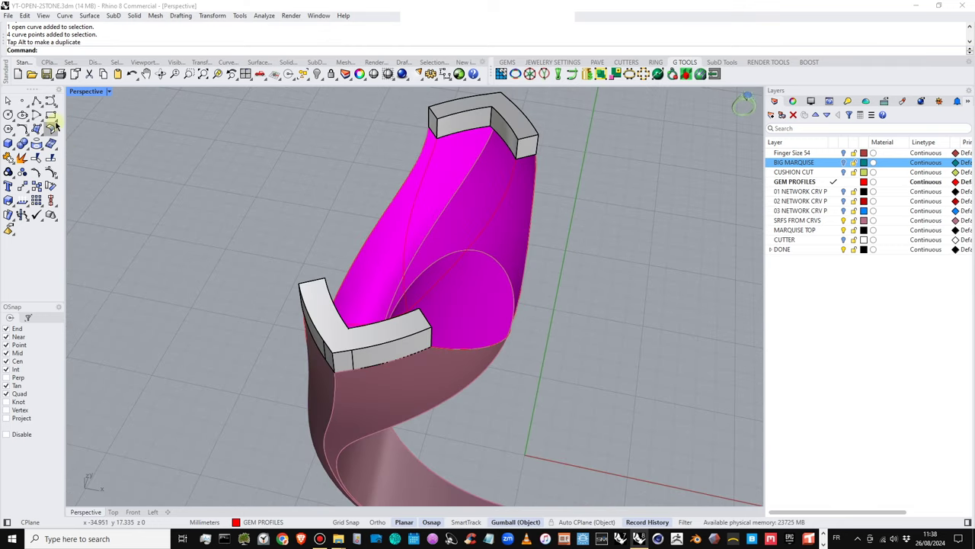
# Draw an interpolated curve from the prong's inner corner through two free points, without object snaps, to the V curves' shared tip
pyautogui.click(501, 200)
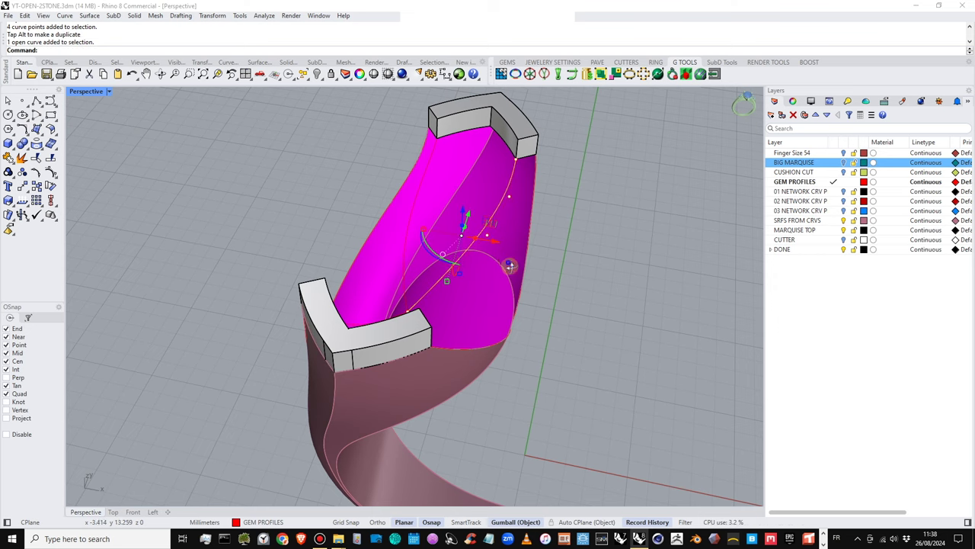
pyautogui.moveTo(509, 267); pyautogui.dragTo(515, 183, button='right')
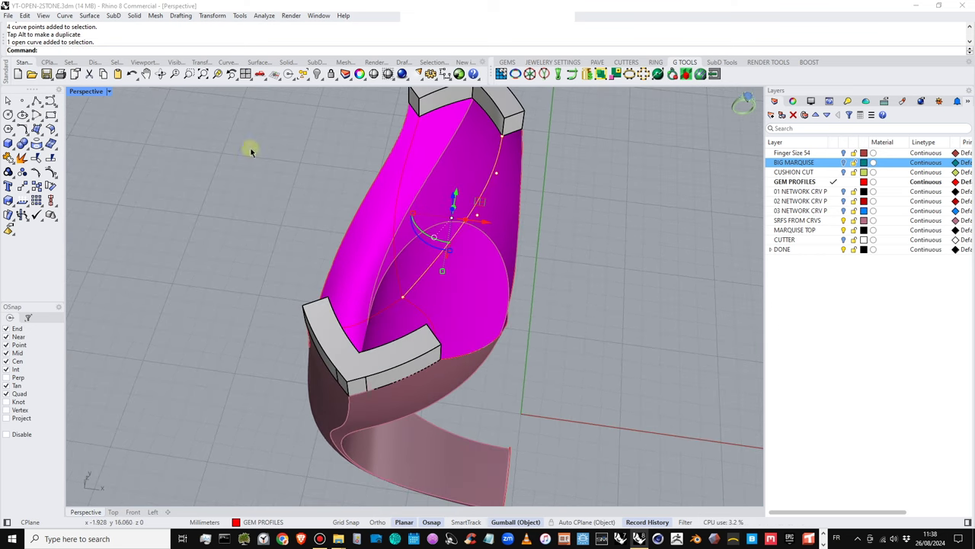
pyautogui.click(168, 138)
pyautogui.click(55, 111)
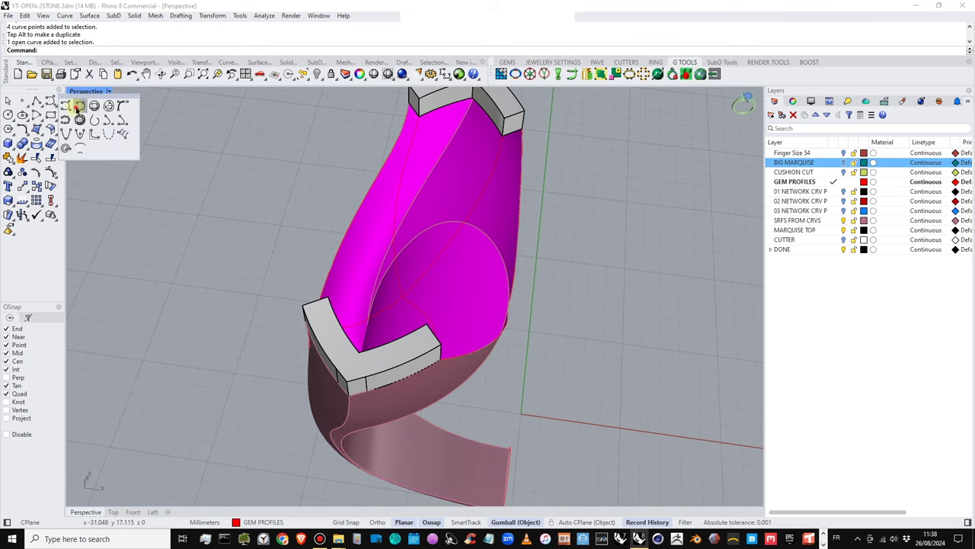
pyautogui.click(79, 107)
pyautogui.click(470, 99)
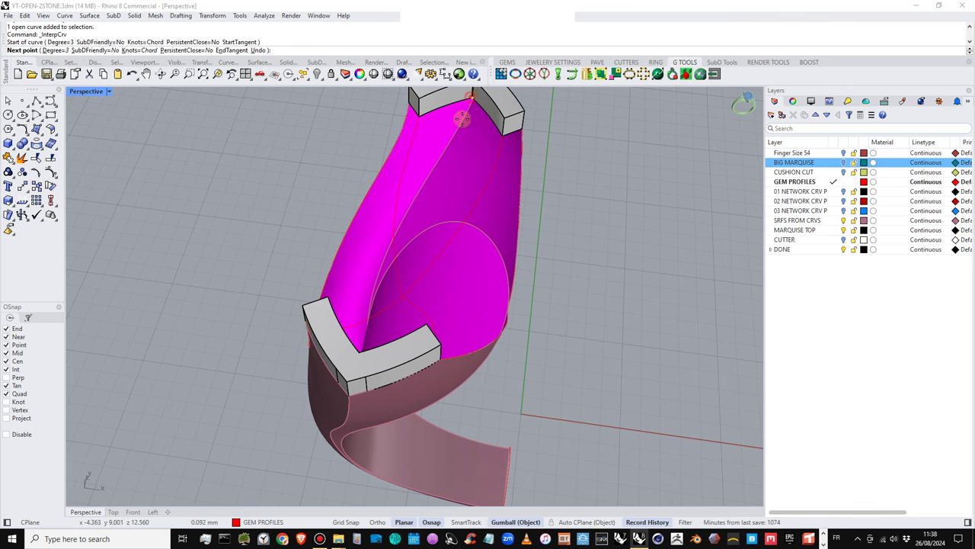
pyautogui.moveTo(461, 117); pyautogui.dragTo(518, 91, button='right')
pyautogui.scroll(8, 356, 148)
pyautogui.doubleClick(94, 92)
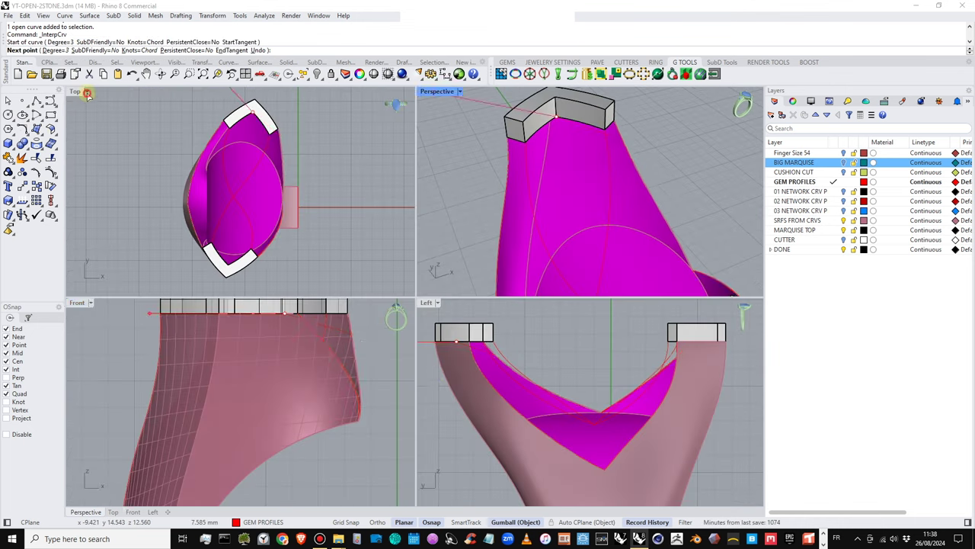
pyautogui.click(432, 522)
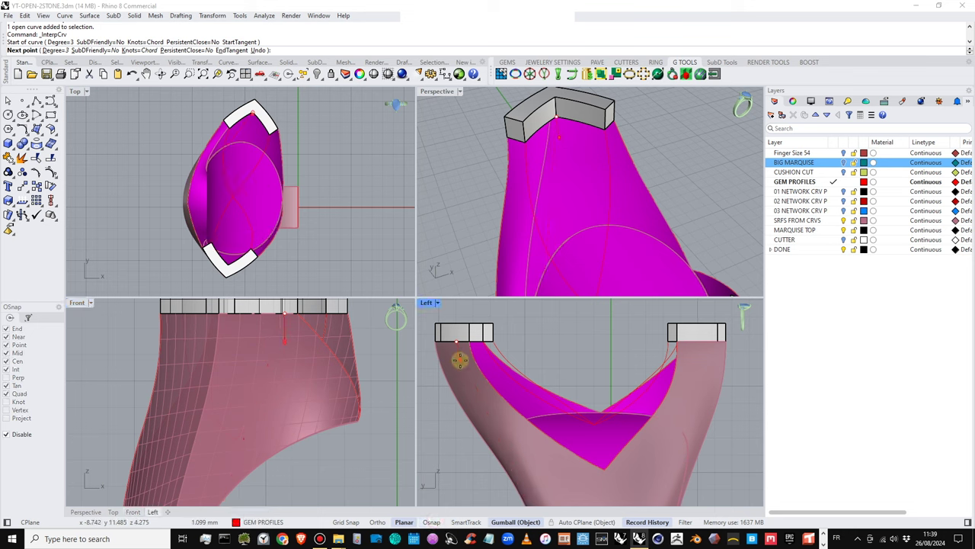
pyautogui.click(460, 361)
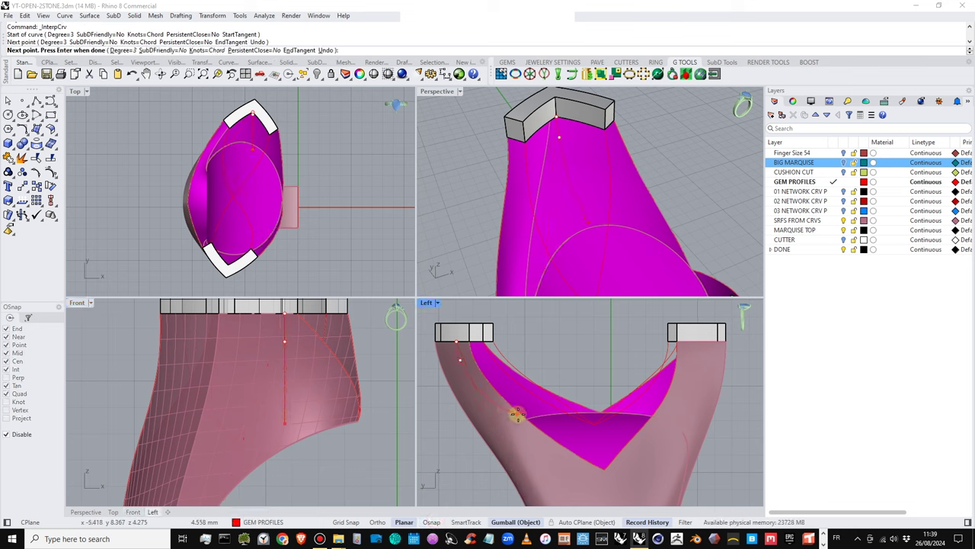
pyautogui.click(517, 414)
pyautogui.click(431, 522)
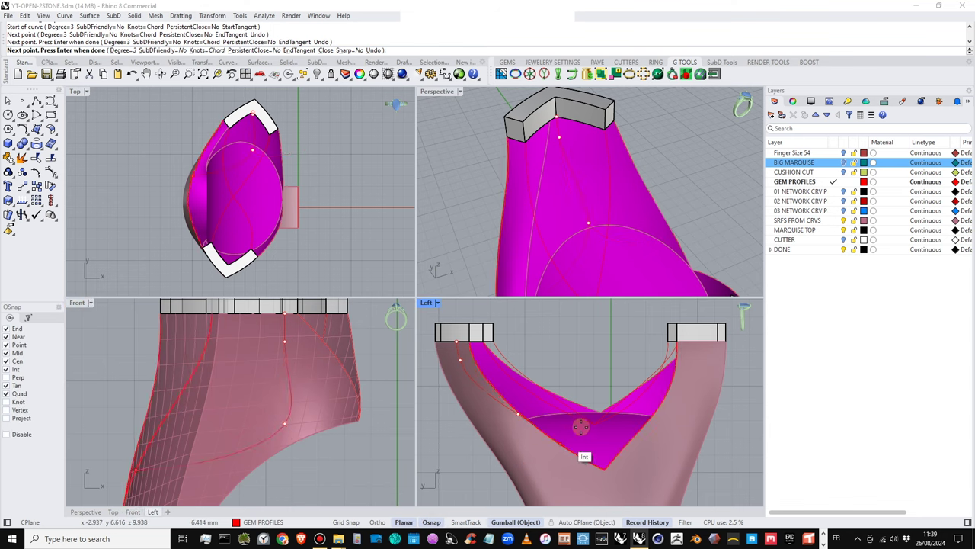
pyautogui.click(594, 424)
pyautogui.press('Return')
# Shift the new centre curve's middle control point sideways toward the line between the V curves
pyautogui.moveTo(558, 210); pyautogui.dragTo(599, 242, button='right')
pyautogui.click(599, 243)
pyautogui.scroll(2, 600, 242)
pyautogui.doubleClick(436, 91)
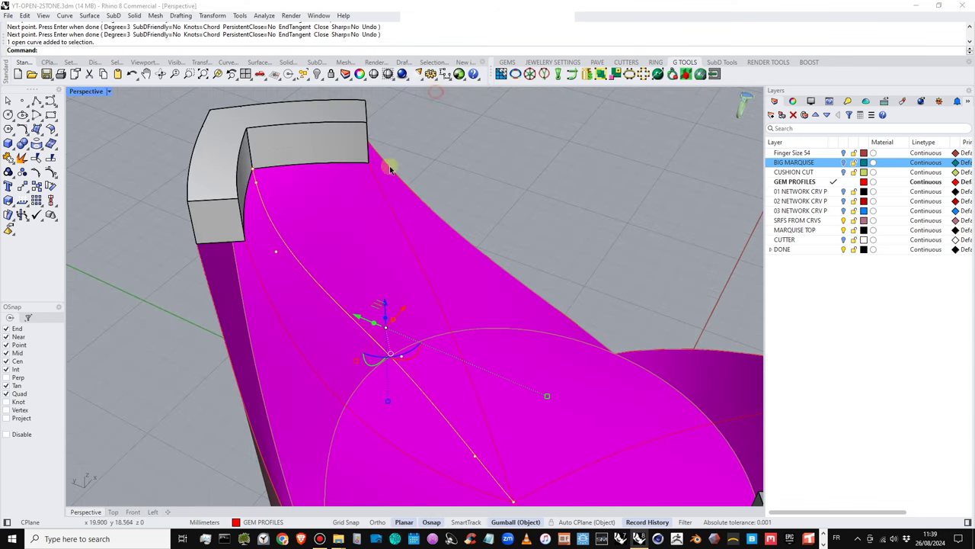
pyautogui.moveTo(390, 166); pyautogui.dragTo(442, 340, button='right')
pyautogui.click(429, 264)
pyautogui.click(461, 289)
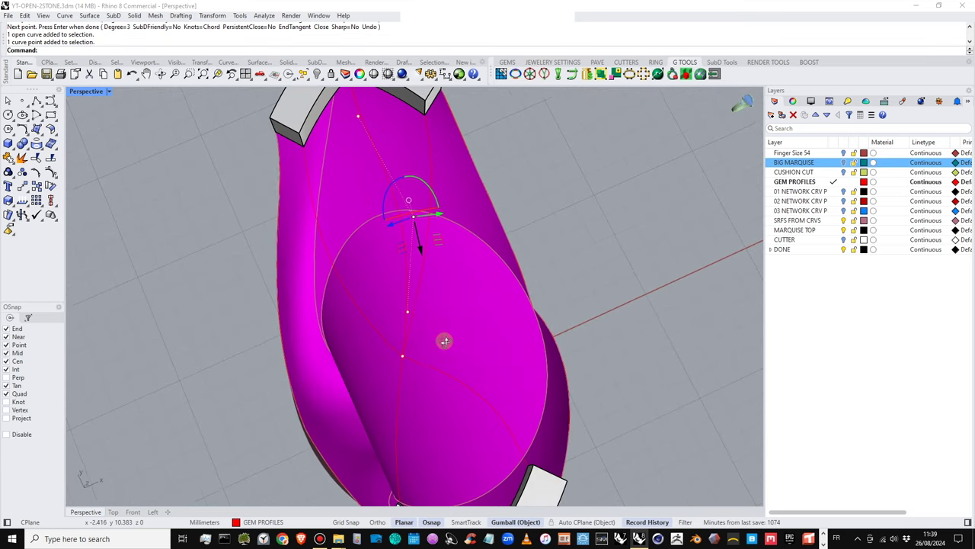
pyautogui.moveTo(393, 222); pyautogui.dragTo(358, 233)
# Reposition the centre curve's control point nearest the shared tip to smooth its run into the tip
pyautogui.click(409, 310)
pyautogui.click(436, 336)
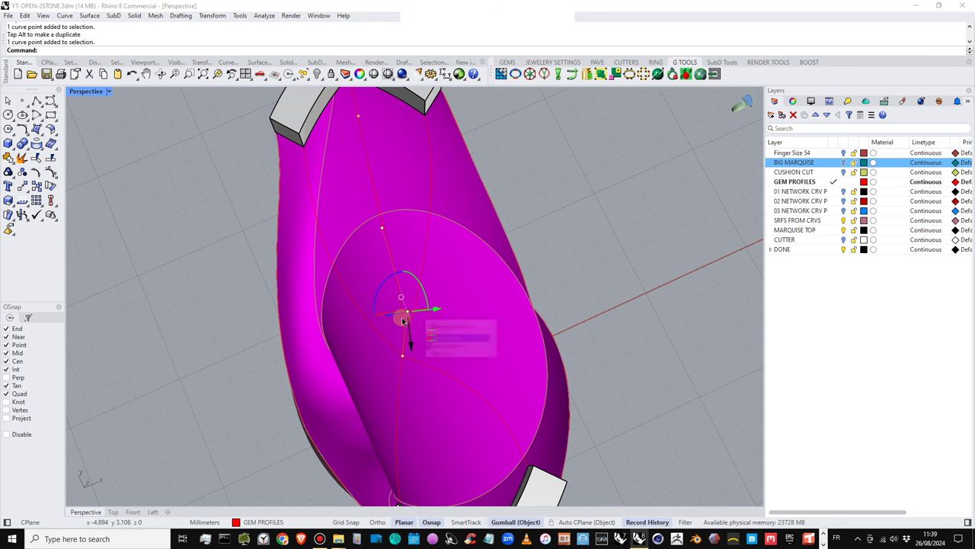
pyautogui.moveTo(404, 321); pyautogui.dragTo(416, 364)
pyautogui.moveTo(546, 278); pyautogui.dragTo(431, 342, button='right')
pyautogui.click(431, 342)
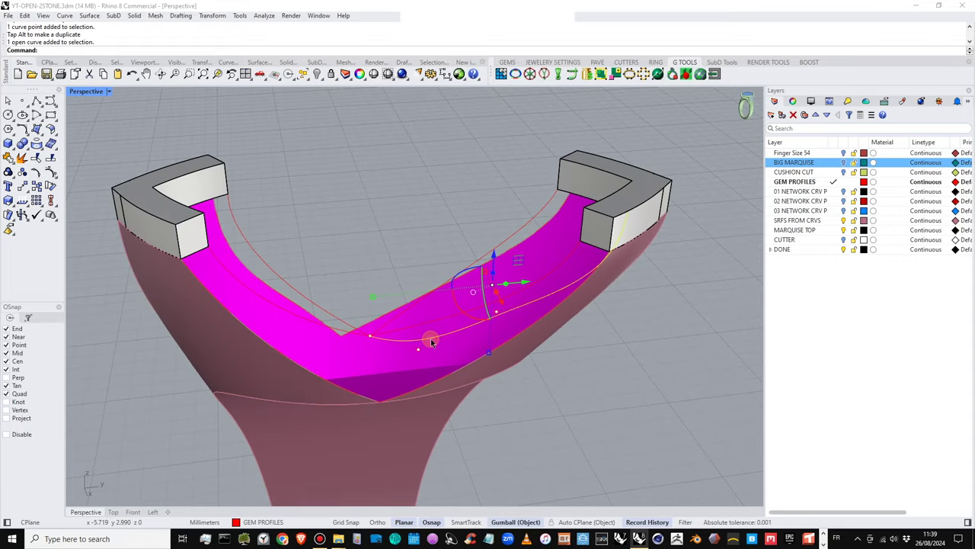
# Fine-tune the height of the centre curve's control point closest to the V curves' shared tip and deselect it
pyautogui.click(417, 353)
pyautogui.click(446, 371)
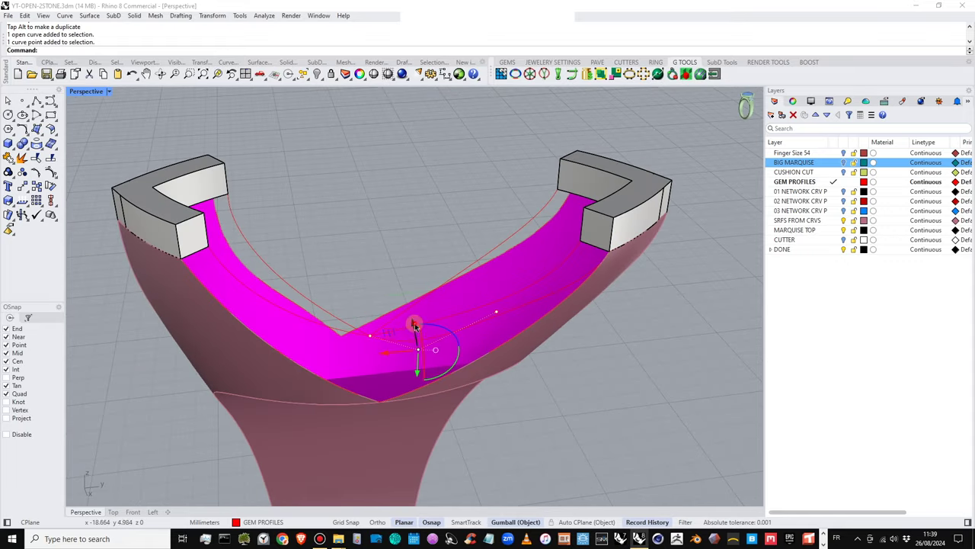
pyautogui.moveTo(412, 307); pyautogui.dragTo(414, 312)
pyautogui.press('Escape')
pyautogui.moveTo(386, 244); pyautogui.dragTo(272, 288, button='right')
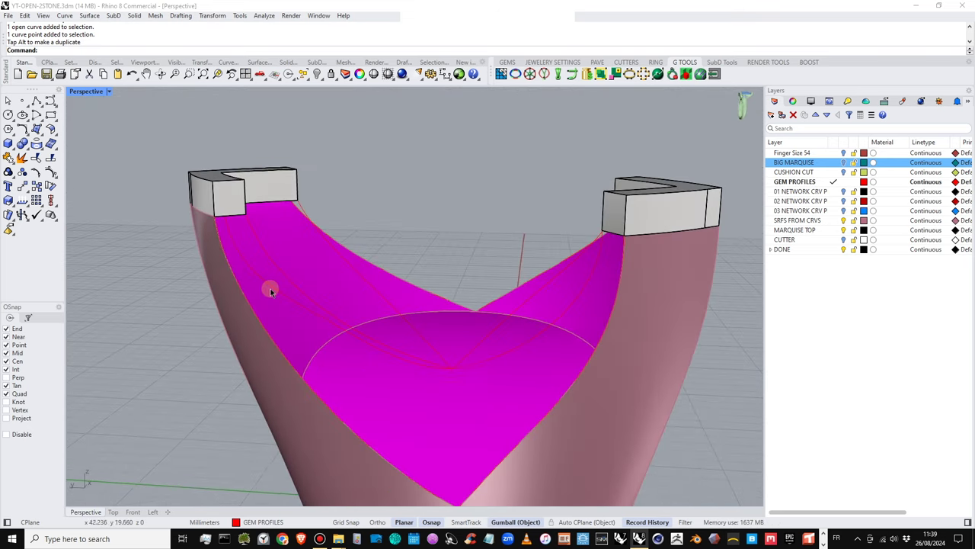
# Align the gumball to World and lower the middle control point of the centre curve
pyautogui.click(293, 309)
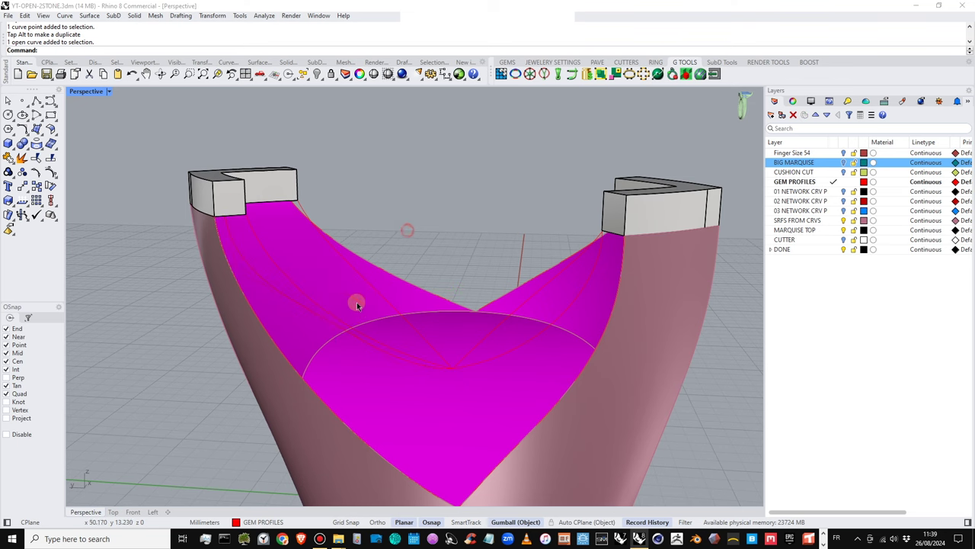
pyautogui.click(326, 324)
pyautogui.click(329, 306)
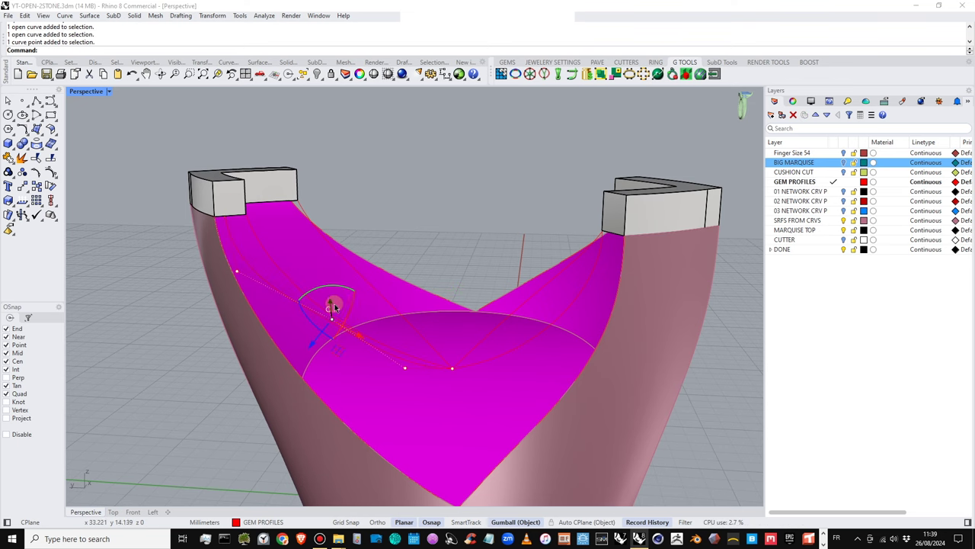
pyautogui.moveTo(331, 309); pyautogui.dragTo(317, 344, button='right')
pyautogui.click(329, 323)
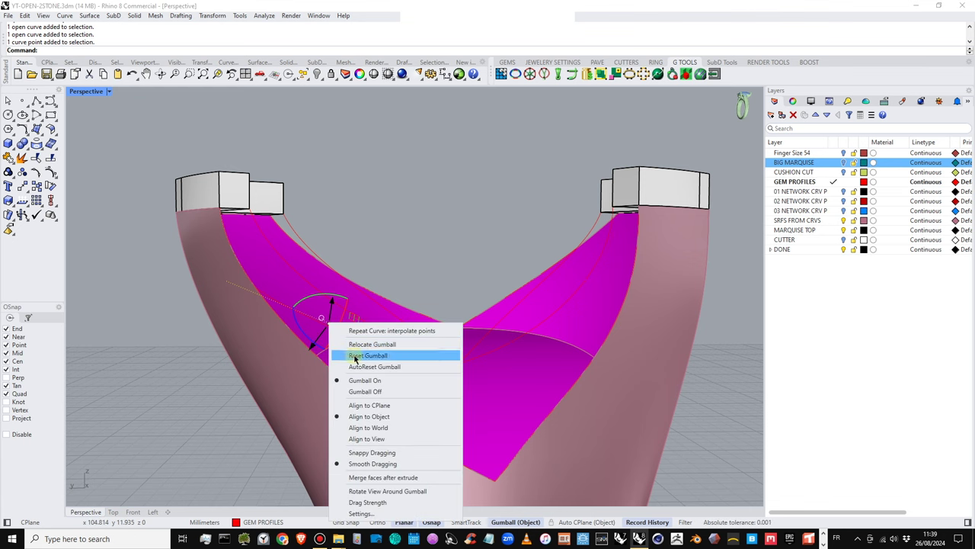
pyautogui.click(359, 427)
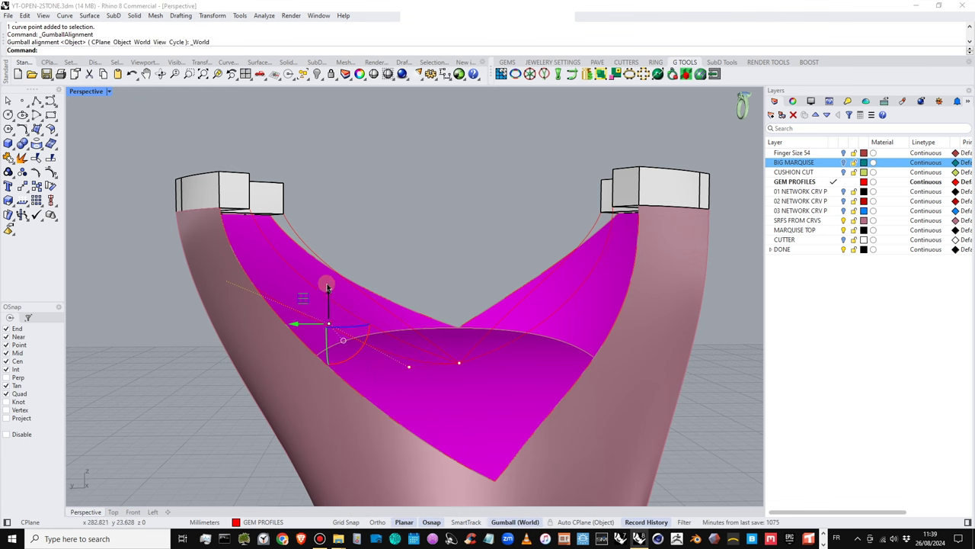
pyautogui.moveTo(327, 287); pyautogui.dragTo(330, 312)
pyautogui.moveTo(330, 313); pyautogui.dragTo(386, 321, button='right')
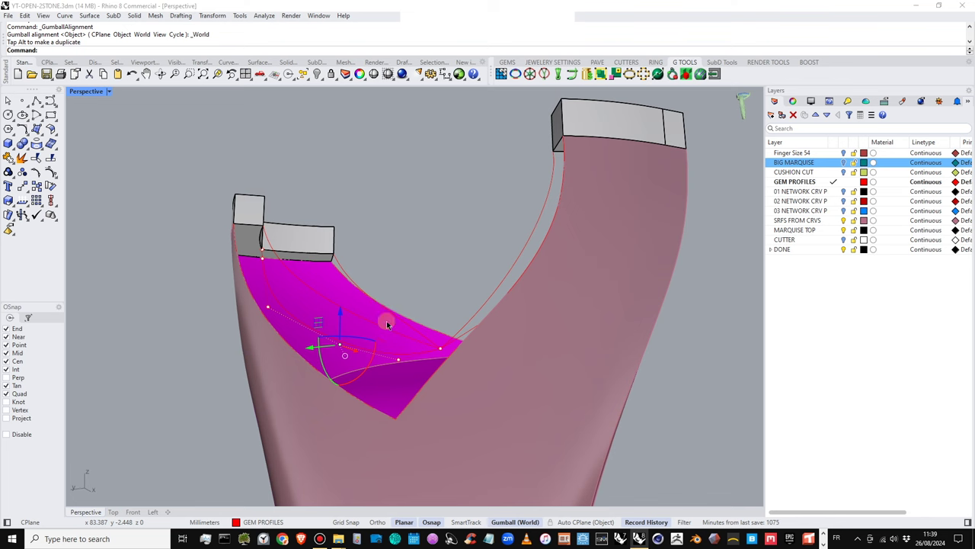
# Raise the centre curve's control point nearest the shared tip slightly along the world Z axis
pyautogui.click(399, 359)
pyautogui.click(419, 386)
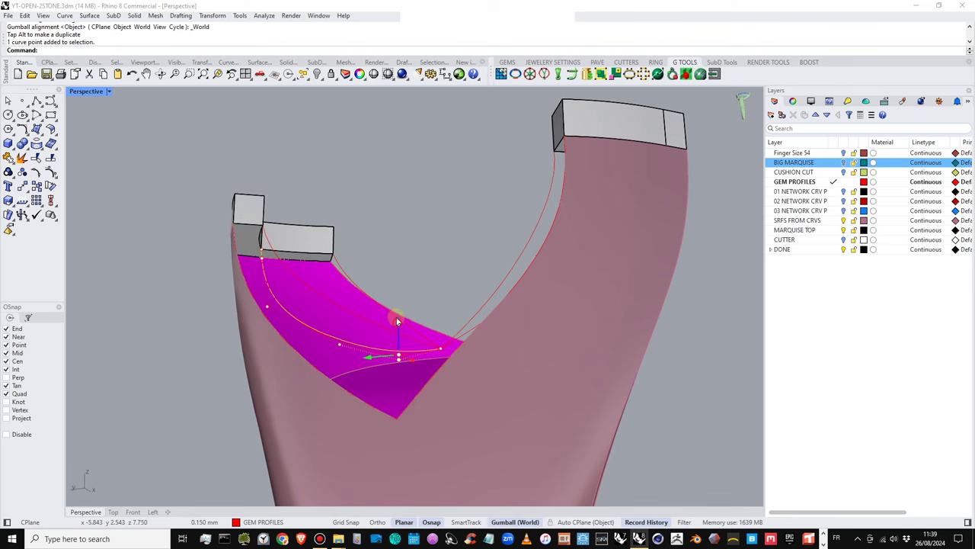
pyautogui.moveTo(397, 320); pyautogui.dragTo(437, 269)
pyautogui.moveTo(438, 270); pyautogui.dragTo(353, 330, button='right')
# Lower the control point nearest the shared tip on the V curve beside the centre curve
pyautogui.click(362, 329)
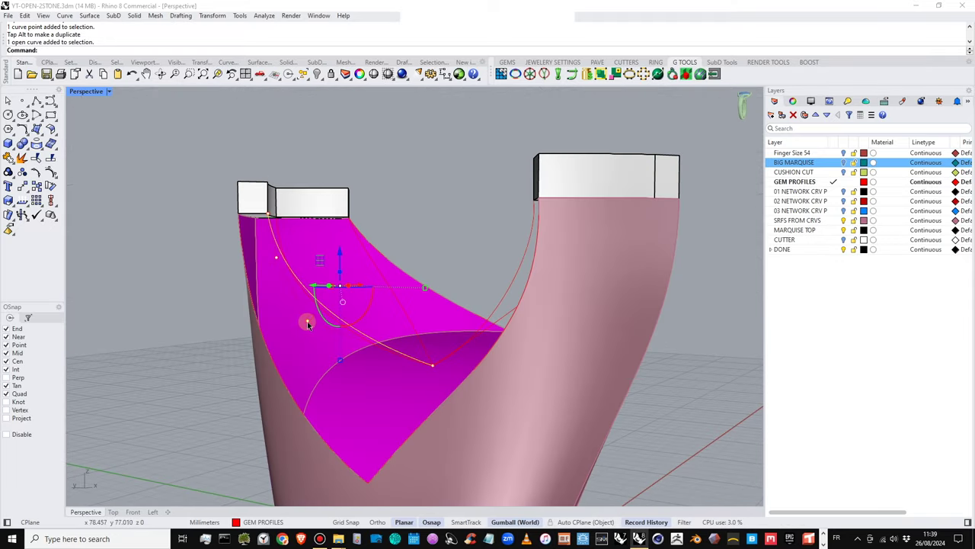
pyautogui.click(308, 323)
pyautogui.click(363, 354)
pyautogui.click(307, 323)
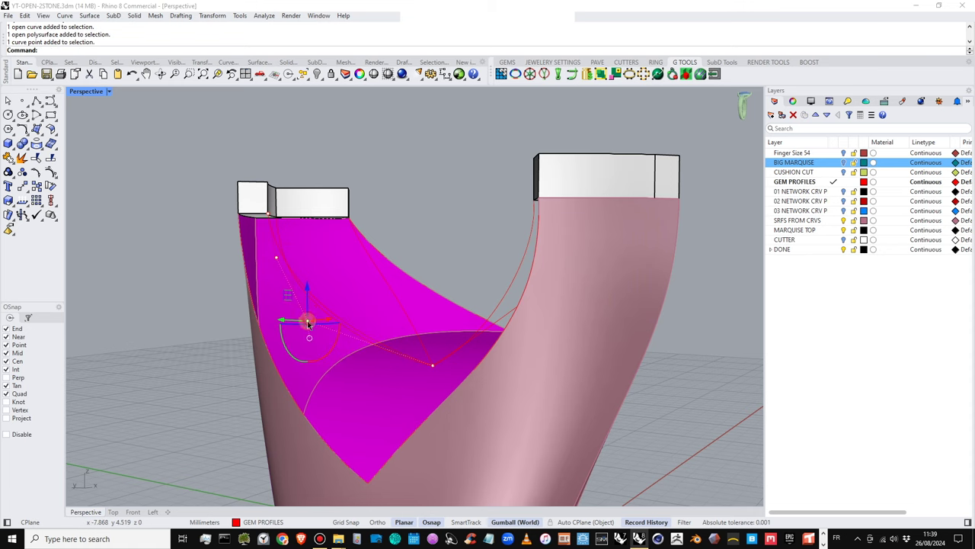
pyautogui.moveTo(301, 324); pyautogui.dragTo(301, 329)
pyautogui.click(401, 253)
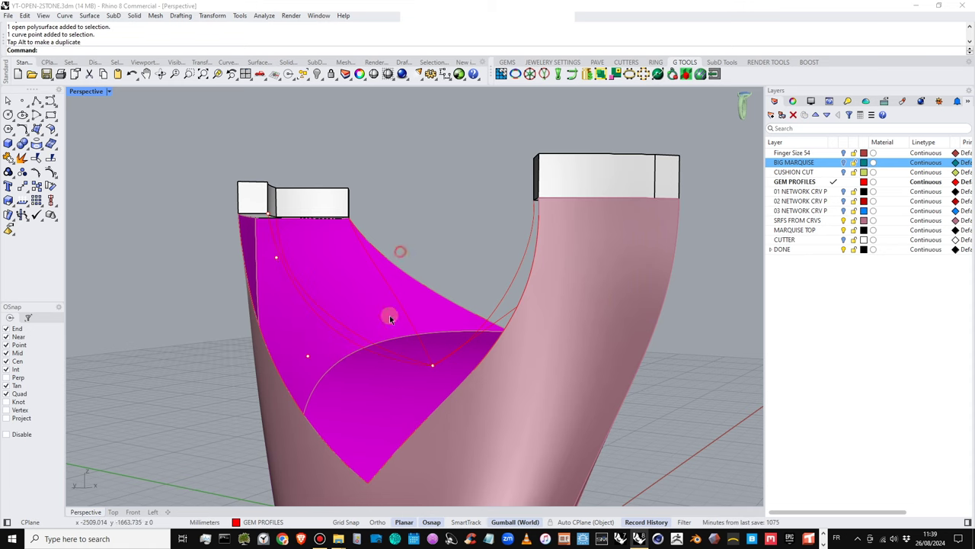
pyautogui.press('Escape')
# Nudge the centre curve's upper control point along the Y axis to refine its run below the prong
pyautogui.moveTo(390, 315); pyautogui.dragTo(270, 372, button='right')
pyautogui.click(321, 292)
pyautogui.click(266, 277)
pyautogui.click(288, 300)
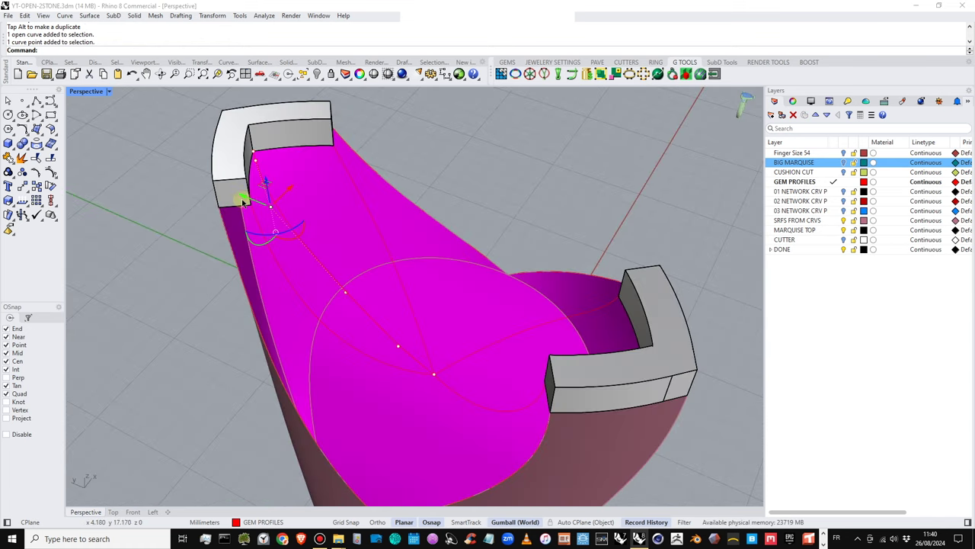
pyautogui.moveTo(242, 200); pyautogui.dragTo(245, 196)
pyautogui.moveTo(434, 292); pyautogui.dragTo(307, 252, button='right')
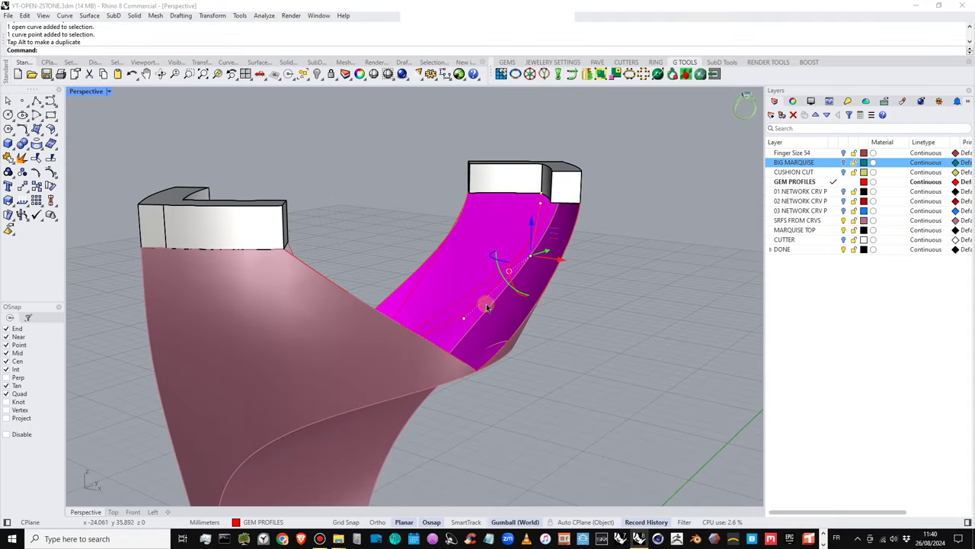
pyautogui.moveTo(488, 308); pyautogui.dragTo(436, 224, button='right')
# Lower both inner control points of the V curve that runs from the same prong's other end to the shared tip
pyautogui.click(435, 224)
pyautogui.moveTo(480, 250); pyautogui.dragTo(388, 256, button='right')
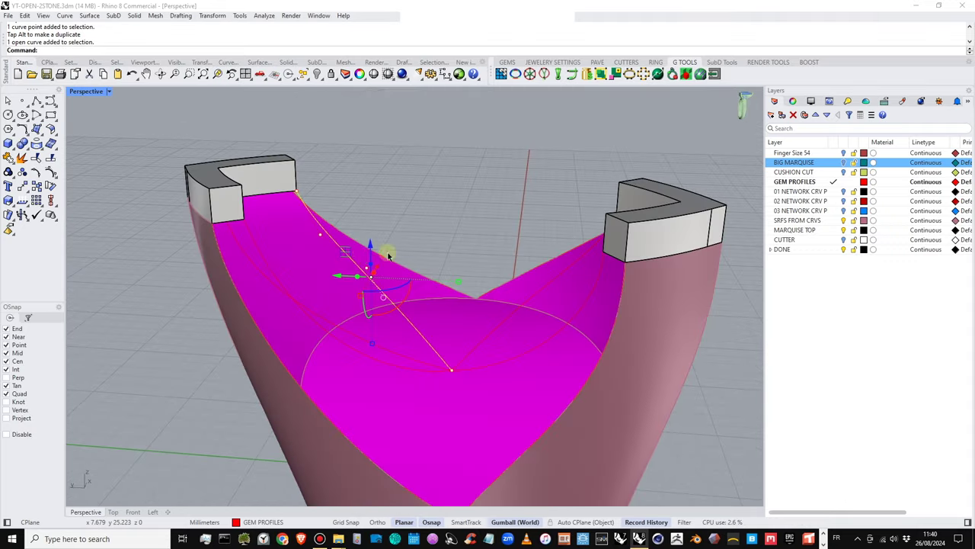
pyautogui.moveTo(350, 199); pyautogui.dragTo(400, 294)
pyautogui.moveTo(367, 239); pyautogui.dragTo(369, 263)
pyautogui.moveTo(479, 259); pyautogui.dragTo(367, 234, button='right')
pyautogui.click(331, 264)
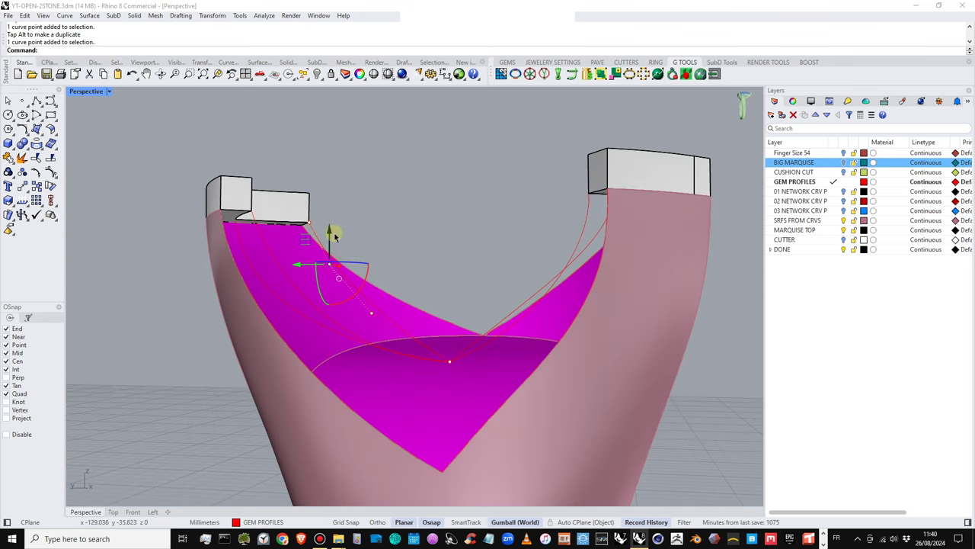
pyautogui.moveTo(331, 233); pyautogui.dragTo(328, 248)
# Shift that V curve's upper control point outward along the Y axis and deselect everything
pyautogui.moveTo(370, 242); pyautogui.dragTo(313, 189, button='right')
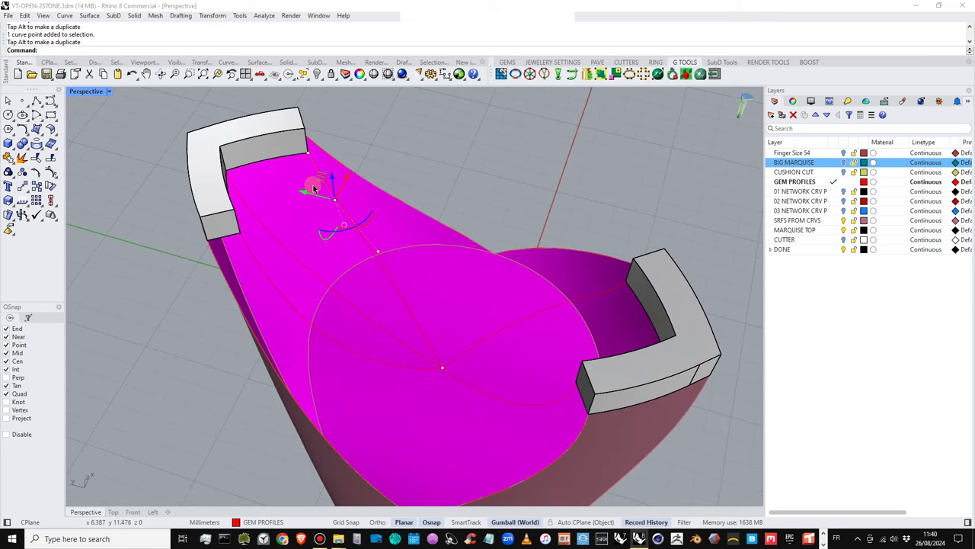
pyautogui.moveTo(307, 194); pyautogui.dragTo(297, 191)
pyautogui.press('Escape')
pyautogui.press('Escape')
pyautogui.moveTo(457, 259); pyautogui.dragTo(522, 262, button='right')
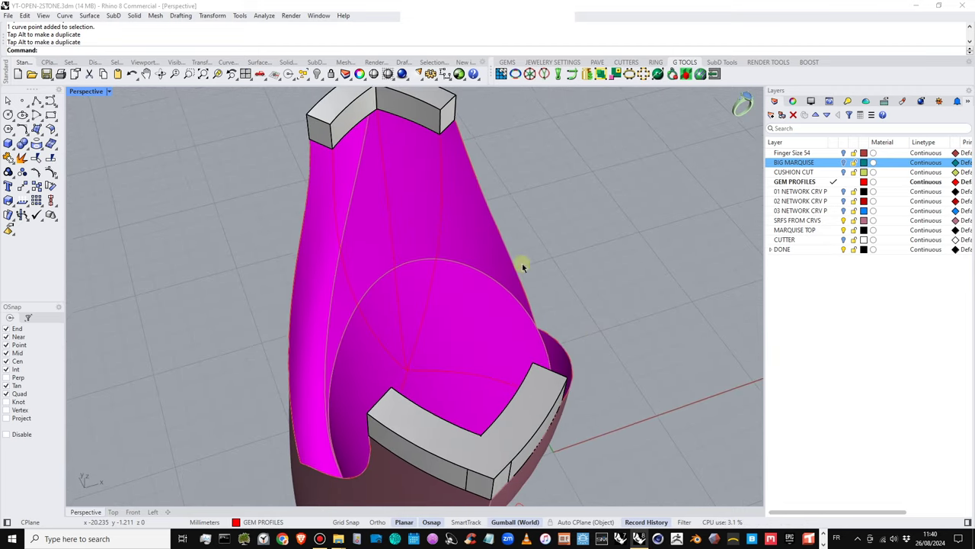
# Return to the four-viewport layout and inspect the opposite prong's V curve in the Top view
pyautogui.doubleClick(87, 91)
pyautogui.scroll(3, 245, 133)
pyautogui.scroll(-3, 252, 135)
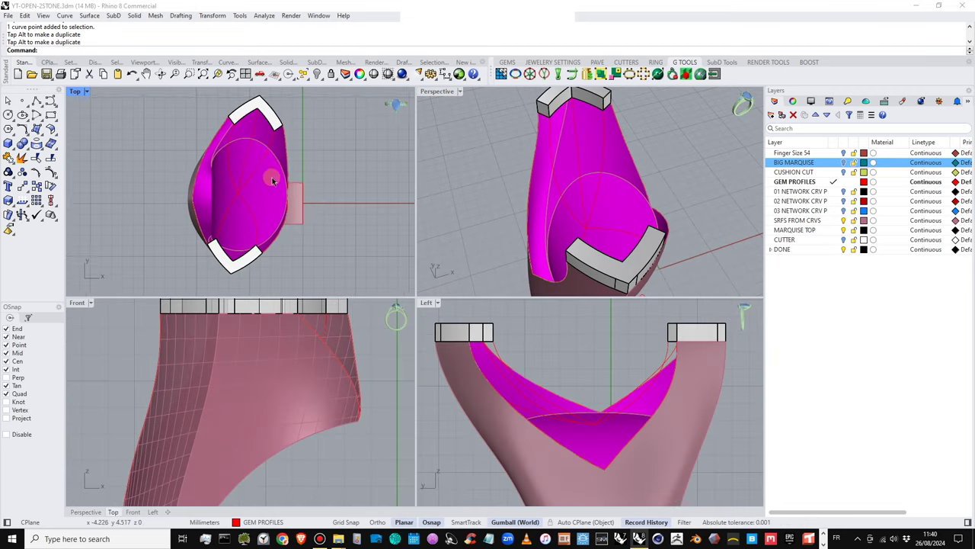
pyautogui.click(248, 210)
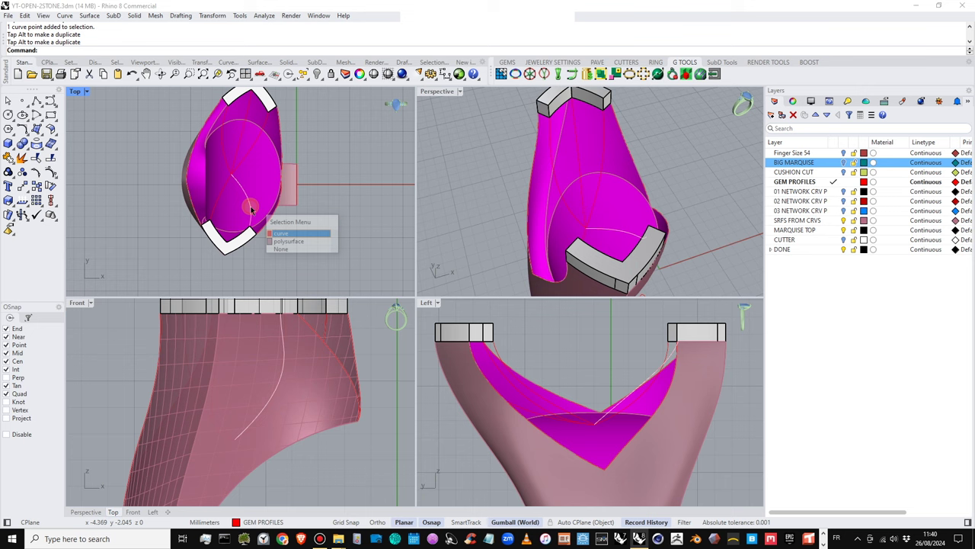
pyautogui.click(276, 233)
pyautogui.scroll(2, 266, 214)
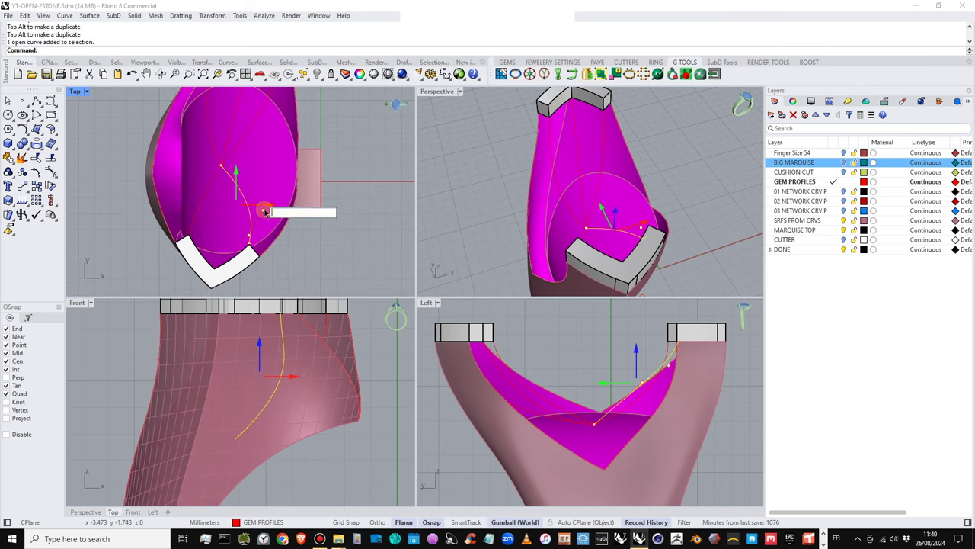
pyautogui.click(262, 217)
pyautogui.click(291, 244)
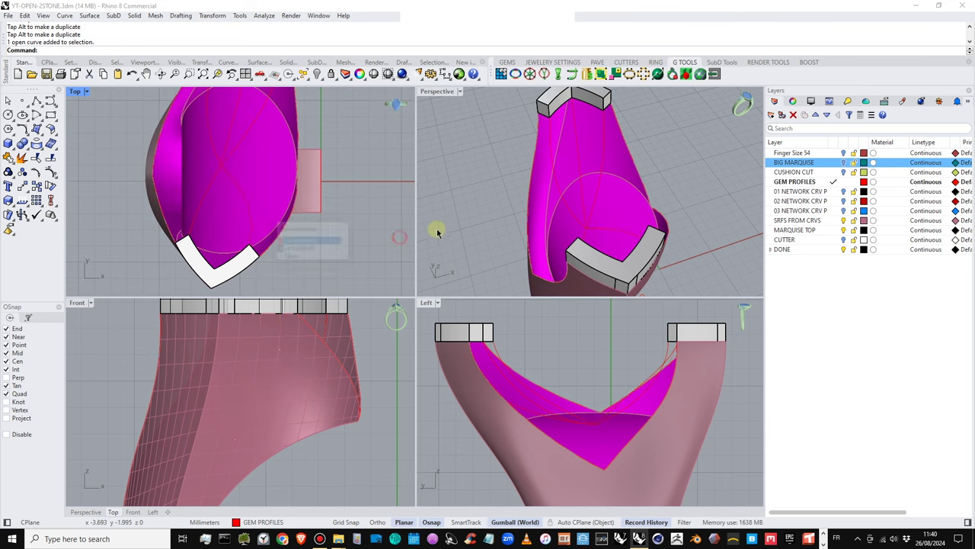
# Draw an interpolated centre curve from the opposite prong's inner corner through two free points, without object snaps, to the shared tip
pyautogui.rightClick(614, 150)
pyautogui.moveTo(599, 181)
pyautogui.mouseDown(button='right')
pyautogui.moveTo(660, 131)
pyautogui.moveTo(602, 186)
pyautogui.mouseUp(button='right')
pyautogui.scroll(3, 660, 126)
pyautogui.click(659, 122)
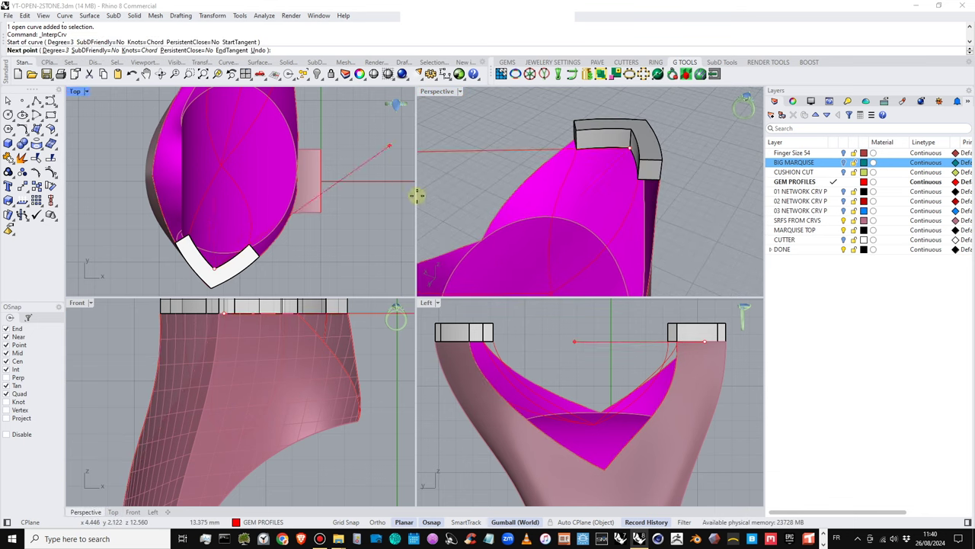
pyautogui.click(433, 522)
pyautogui.click(702, 370)
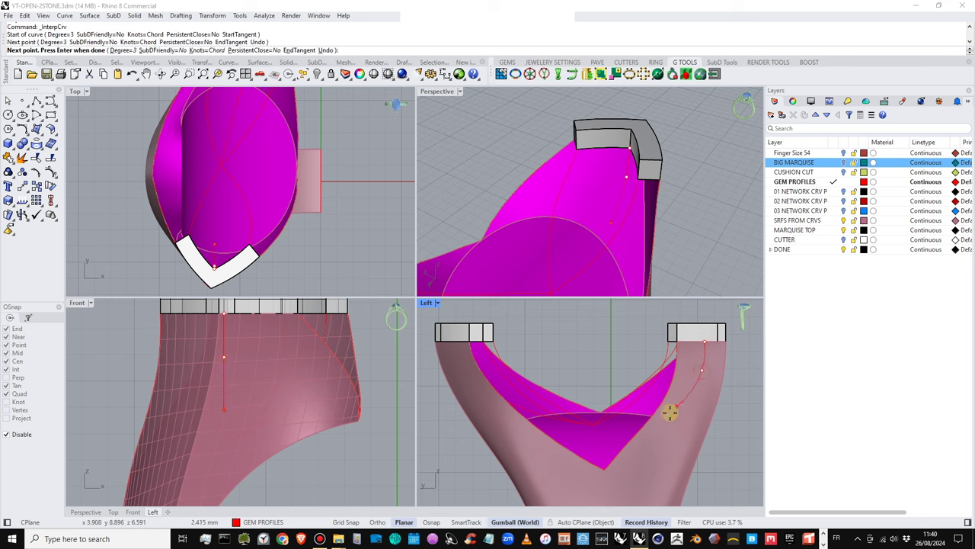
pyautogui.click(645, 411)
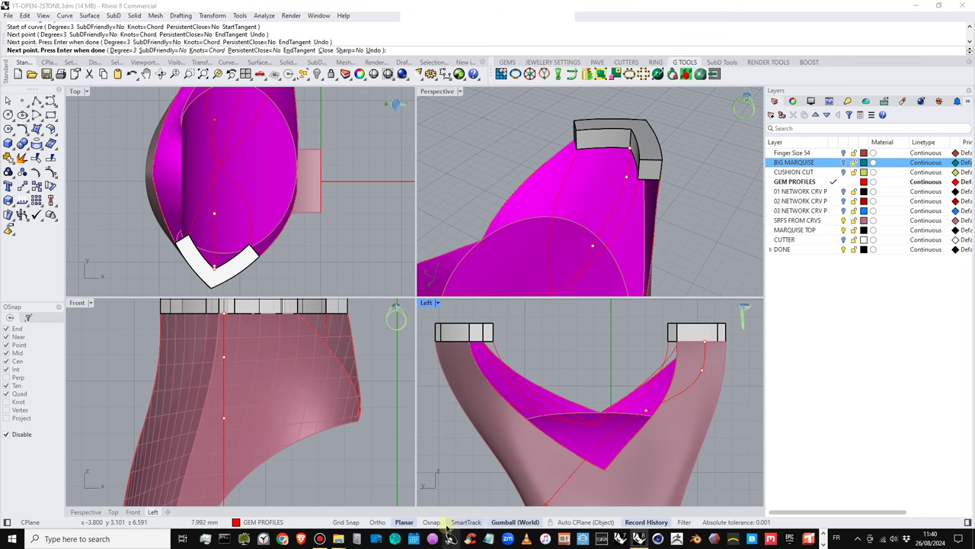
pyautogui.click(598, 422)
pyautogui.press('Return')
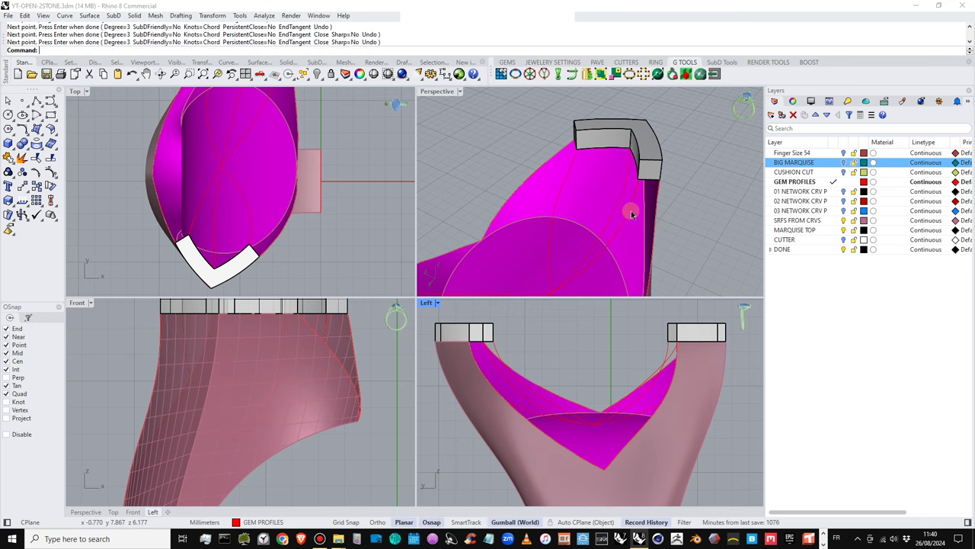
# Shift the new centre curve's two control points nearest the shared tip sideways along X toward the line between the V curves
pyautogui.moveTo(631, 207); pyautogui.dragTo(593, 210, button='right')
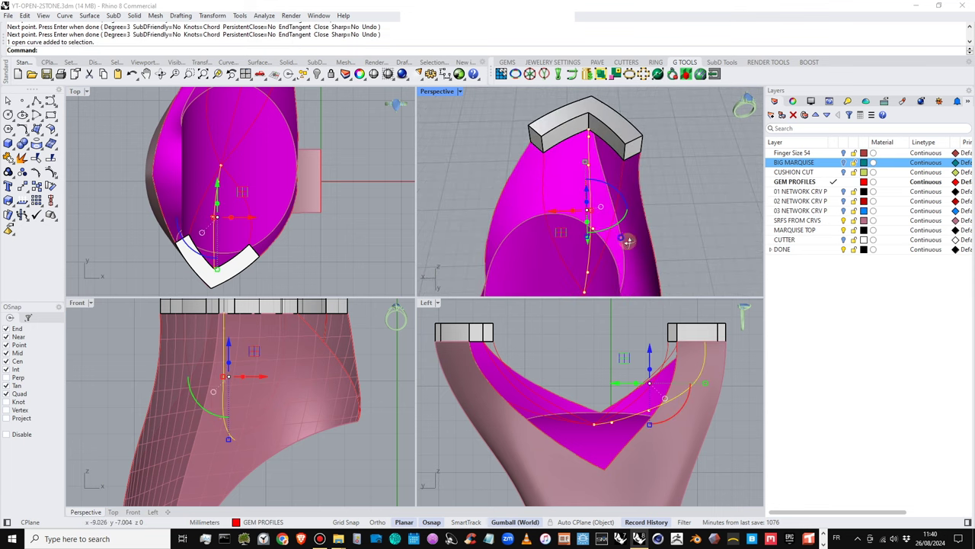
pyautogui.moveTo(627, 241); pyautogui.dragTo(602, 215, button='right')
pyautogui.click(591, 221)
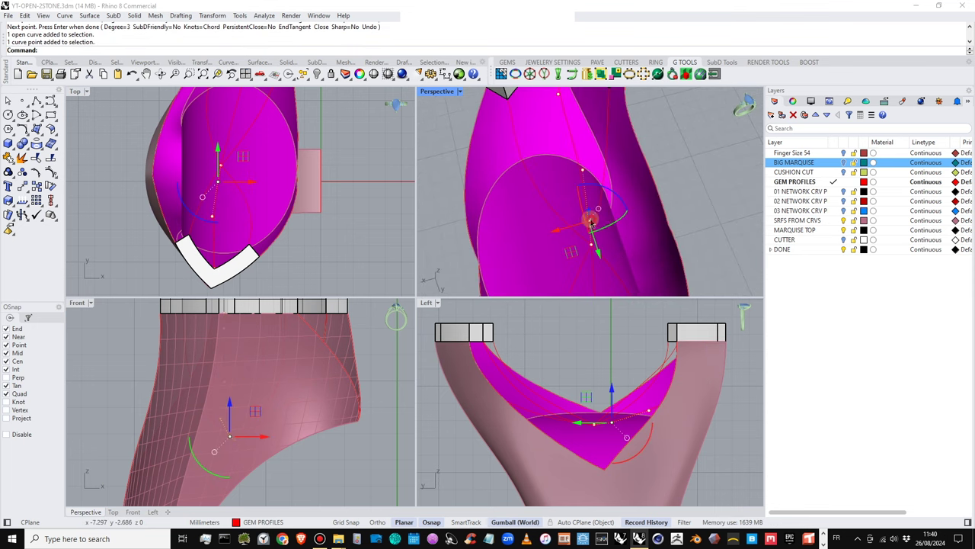
pyautogui.moveTo(571, 229); pyautogui.dragTo(566, 231)
pyautogui.click(582, 170)
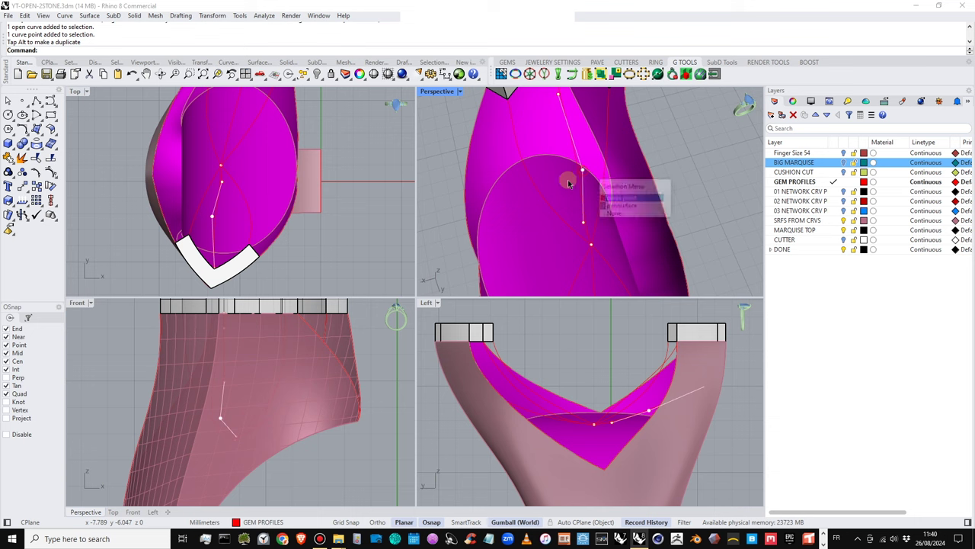
pyautogui.click(613, 198)
pyautogui.moveTo(228, 221); pyautogui.dragTo(239, 231)
pyautogui.moveTo(603, 177); pyautogui.dragTo(491, 136, button='right')
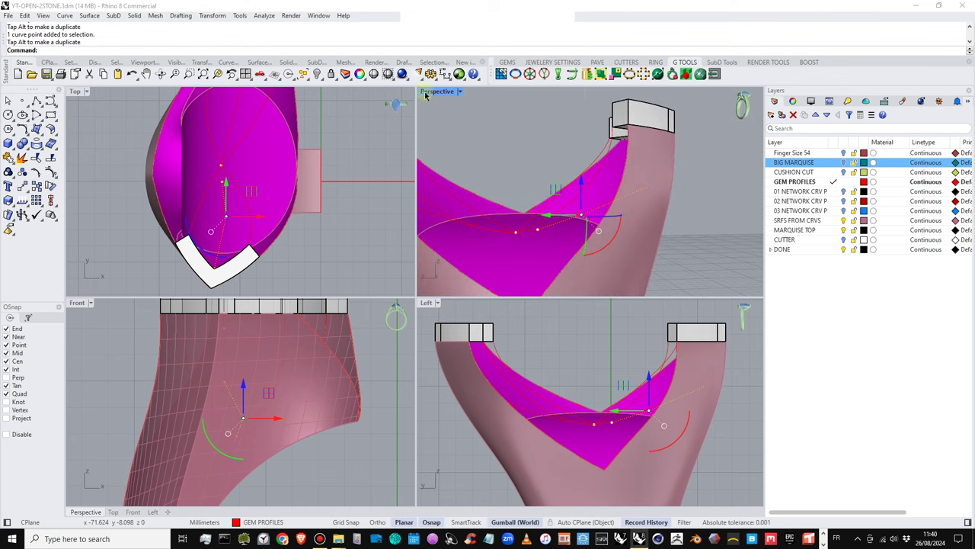
# Maximize the Perspective viewport and lower the middle control point of the opposite prong's V curve
pyautogui.doubleClick(434, 92)
pyautogui.keyDown('shift'); pyautogui.moveTo(452, 321); pyautogui.dragTo(358, 282, button='right'); pyautogui.keyUp('shift')
pyautogui.click(342, 269)
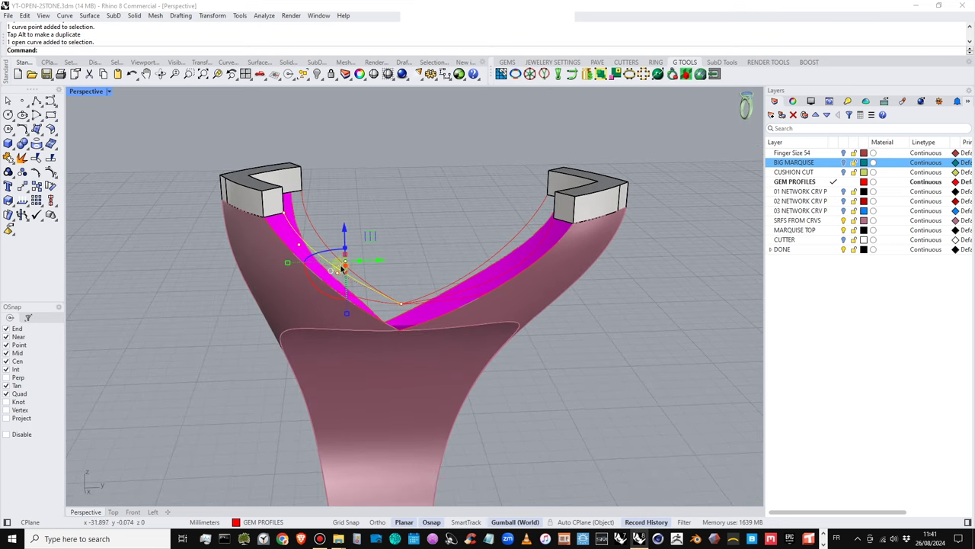
pyautogui.click(339, 274)
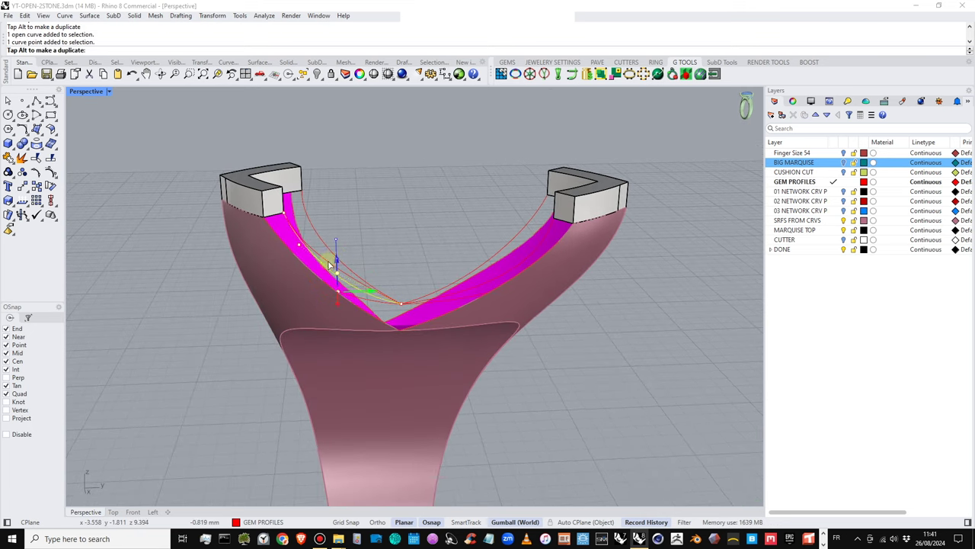
pyautogui.moveTo(329, 262); pyautogui.dragTo(329, 267)
# Select the opposite prong's curve running from the block's corner to the shared tip, with its control points displayed
pyautogui.click(351, 270)
pyautogui.moveTo(437, 267); pyautogui.dragTo(156, 273, button='right')
pyautogui.scroll(4, 480, 257)
pyautogui.click(495, 254)
pyautogui.click(533, 282)
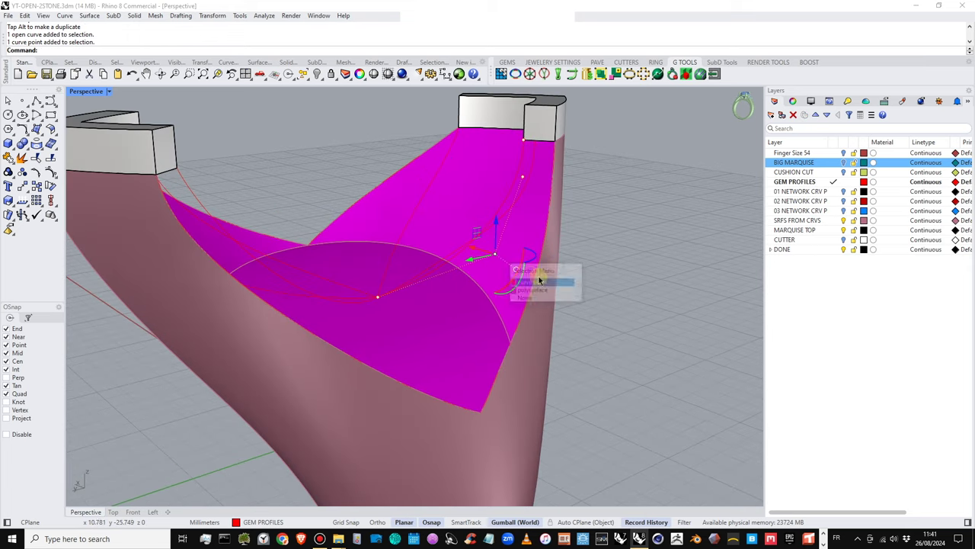
pyautogui.moveTo(534, 282); pyautogui.dragTo(603, 255, button='right')
pyautogui.moveTo(542, 265); pyautogui.dragTo(345, 181, button='right')
pyautogui.click(344, 180)
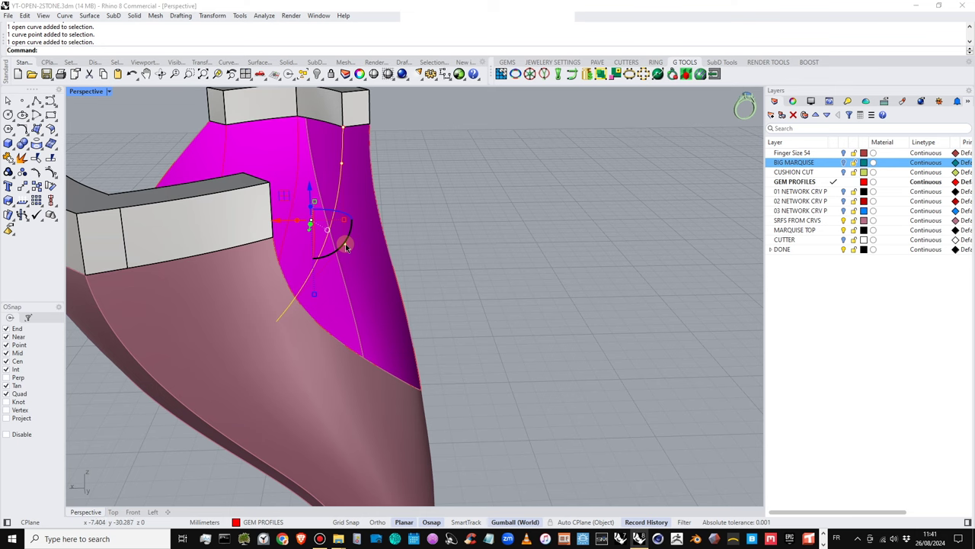
# Lower that curve's middle control point along Z, keeping the ring polysurface and its edge curve out of the selection
pyautogui.moveTo(438, 216); pyautogui.dragTo(329, 256)
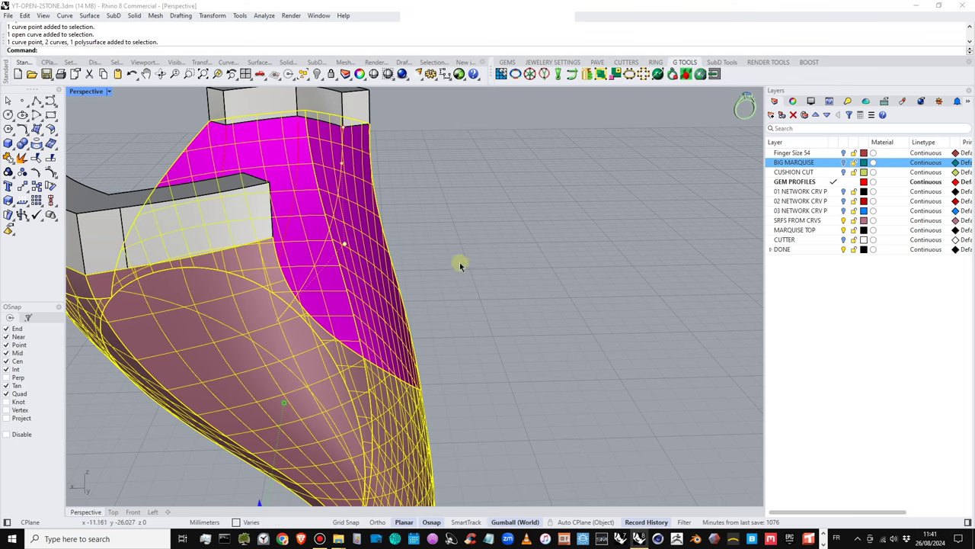
pyautogui.moveTo(462, 266); pyautogui.dragTo(423, 259, button='right')
pyautogui.keyDown('ctrl'); pyautogui.click(449, 277); pyautogui.keyUp('ctrl')
pyautogui.moveTo(423, 222); pyautogui.dragTo(424, 255, button='right')
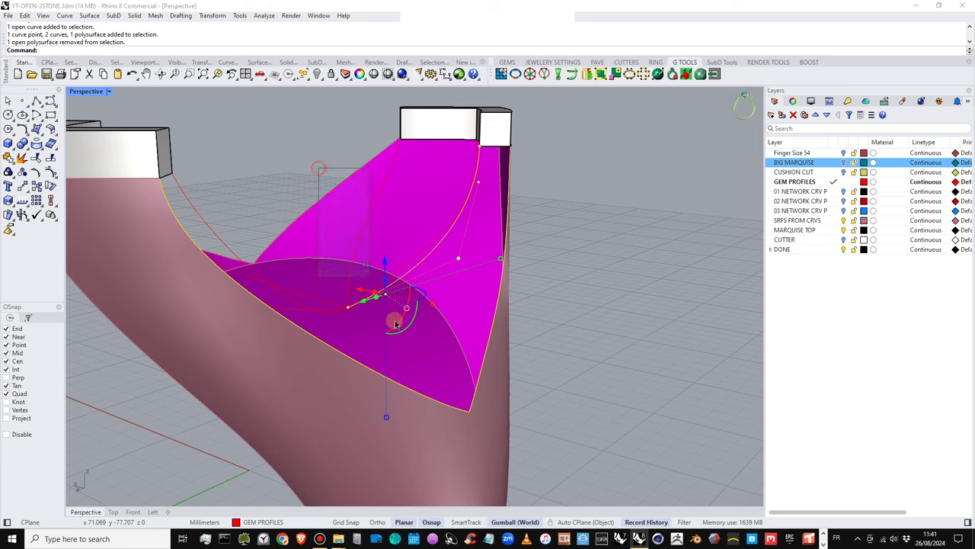
pyautogui.moveTo(396, 323); pyautogui.dragTo(435, 243)
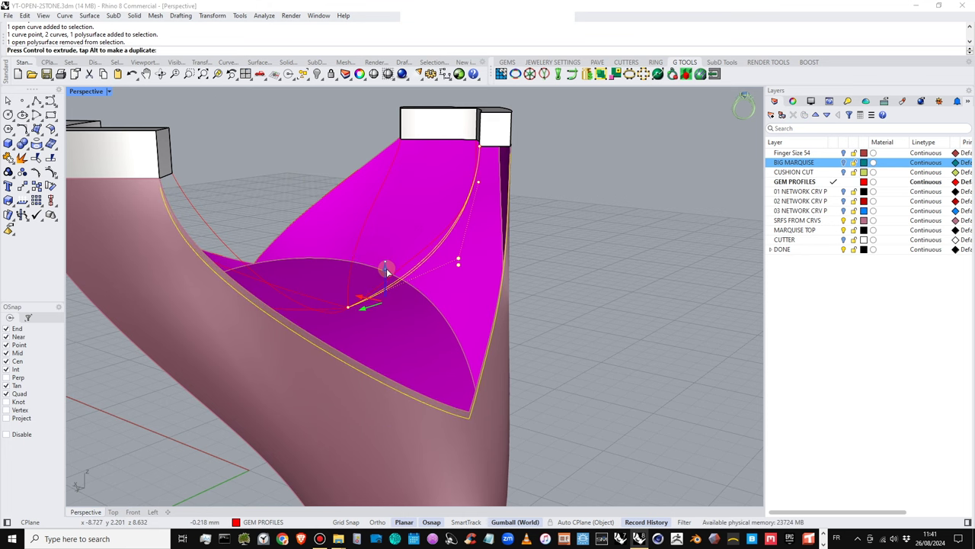
pyautogui.moveTo(388, 268); pyautogui.dragTo(505, 396)
pyautogui.keyDown('ctrl'); pyautogui.click(427, 363); pyautogui.keyUp('ctrl')
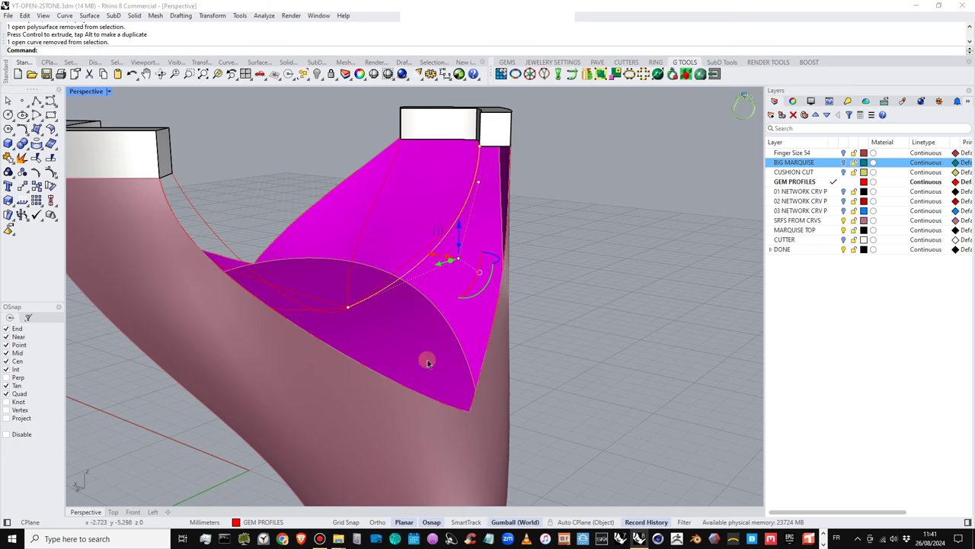
pyautogui.moveTo(458, 252); pyautogui.dragTo(450, 261)
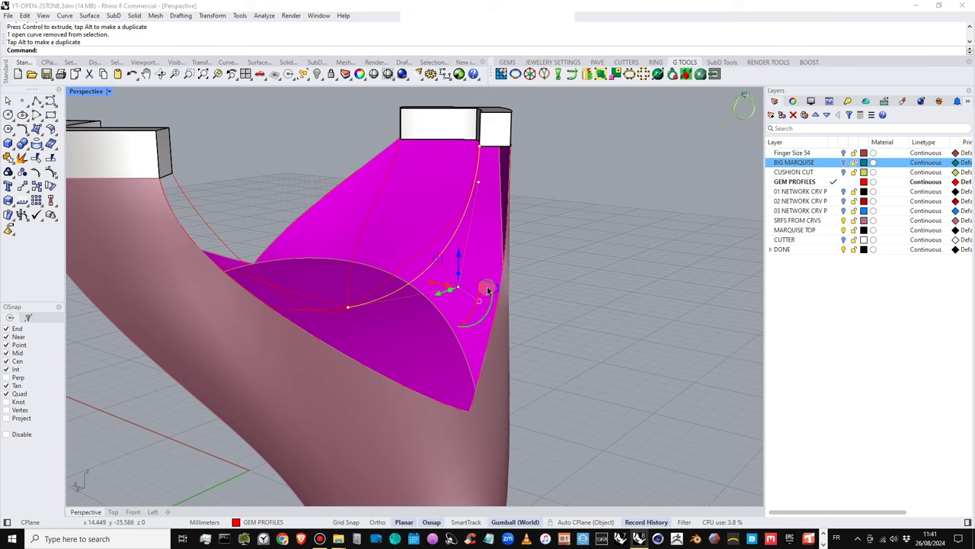
pyautogui.moveTo(480, 313); pyautogui.dragTo(396, 292, button='right')
pyautogui.scroll(-5, 396, 292)
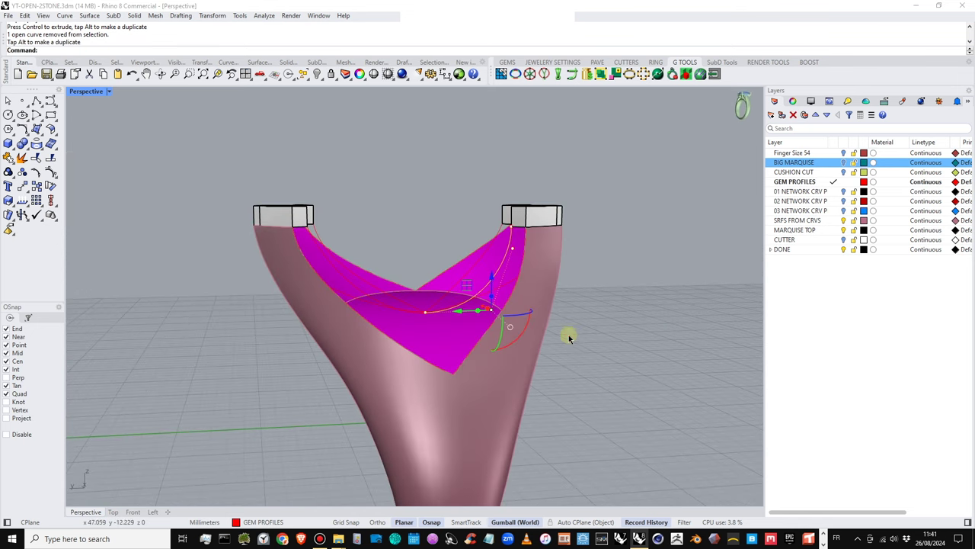
pyautogui.click(568, 335)
# Draw an interpolated curve from the near V opening's lowest corner to the shared tip, using the four-viewport layout
pyautogui.moveTo(375, 326); pyautogui.dragTo(457, 297, button='right')
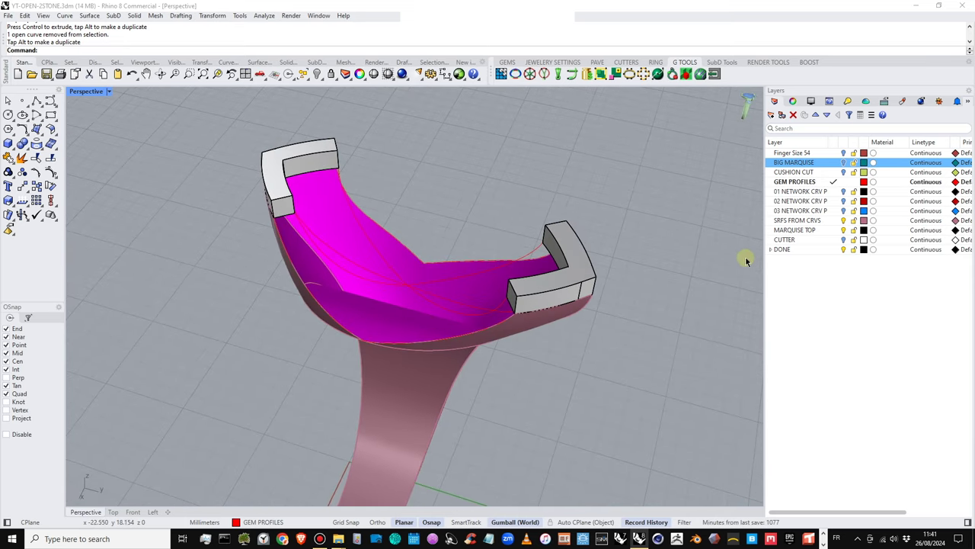
pyautogui.moveTo(396, 274); pyautogui.dragTo(343, 320, button='right')
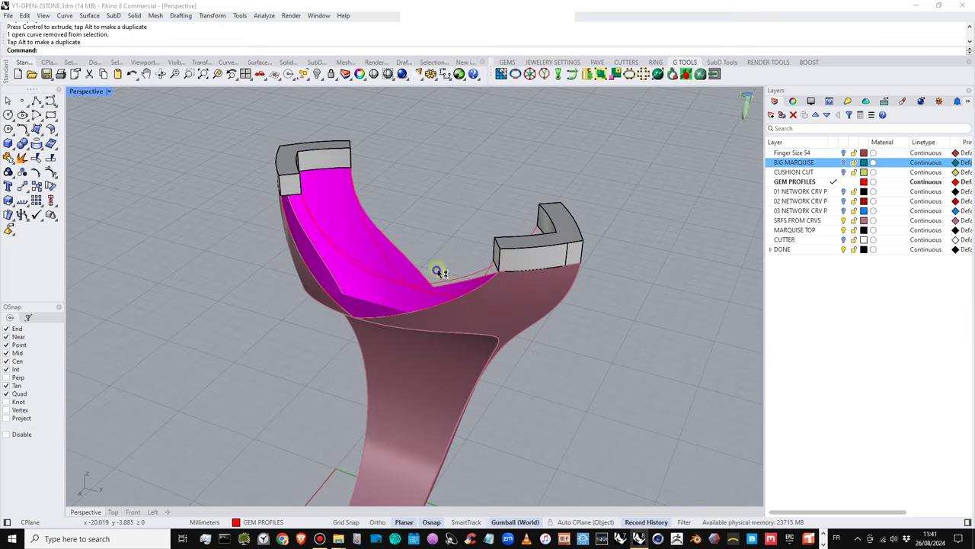
pyautogui.moveTo(437, 271); pyautogui.dragTo(457, 278, button='right')
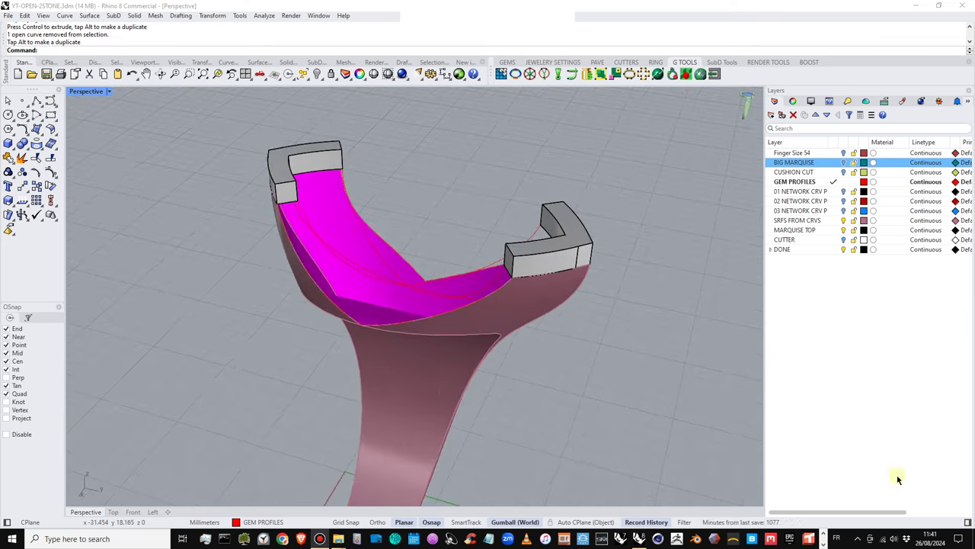
pyautogui.click(54, 109)
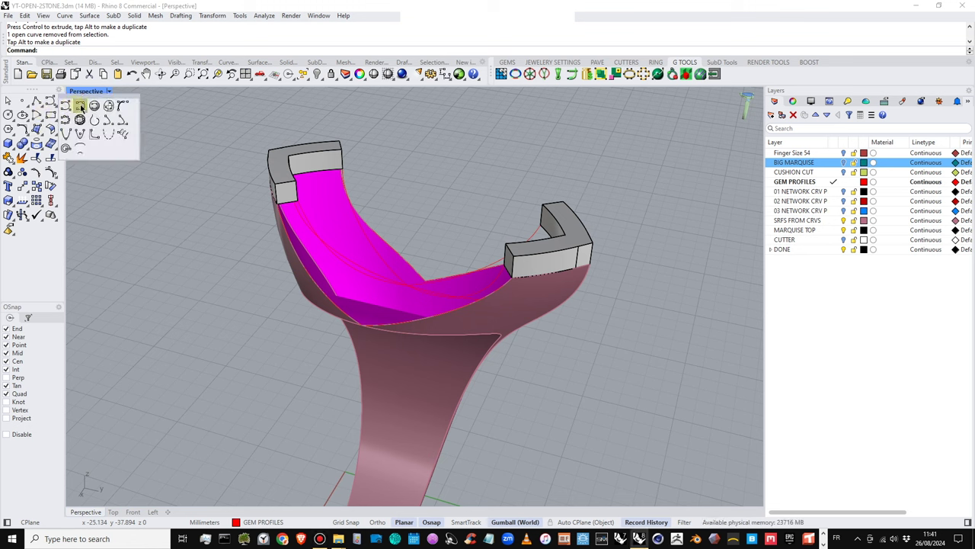
pyautogui.click(79, 105)
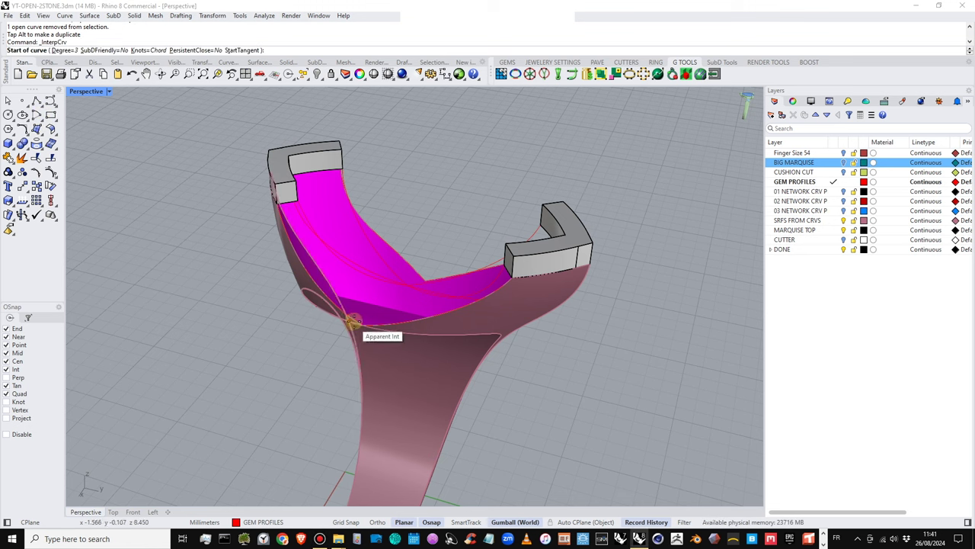
pyautogui.click(363, 324)
pyautogui.moveTo(373, 314); pyautogui.dragTo(339, 316, button='right')
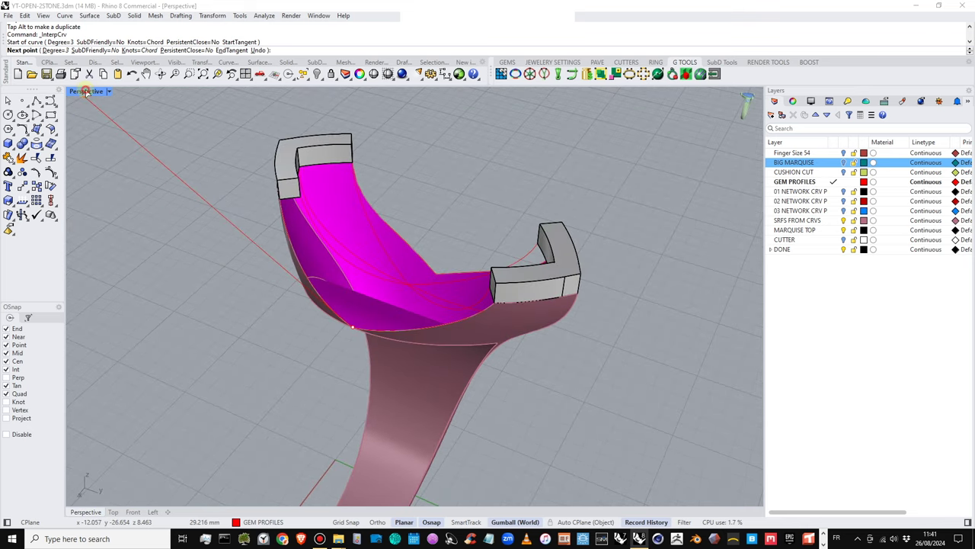
pyautogui.doubleClick(86, 91)
pyautogui.click(222, 168)
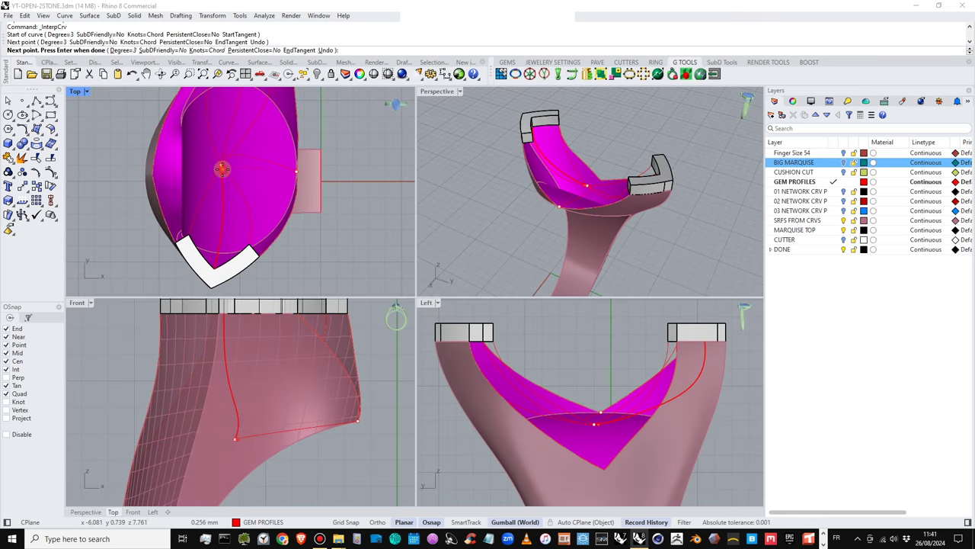
pyautogui.press('Escape')
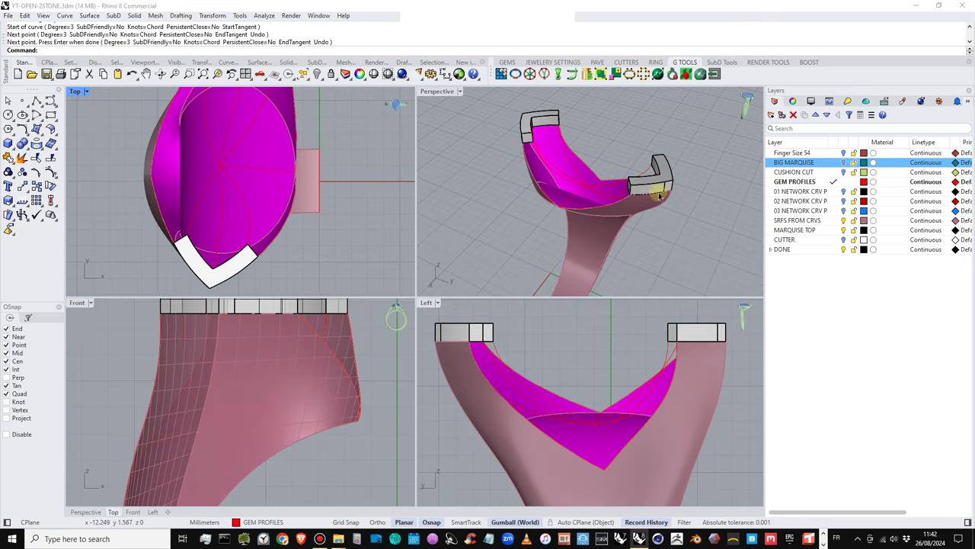
# Draw a second interpolated curve from the shared tip to the corner of the V opening on the far side
pyautogui.scroll(5, 660, 196)
pyautogui.press('Return')
pyautogui.click(609, 178)
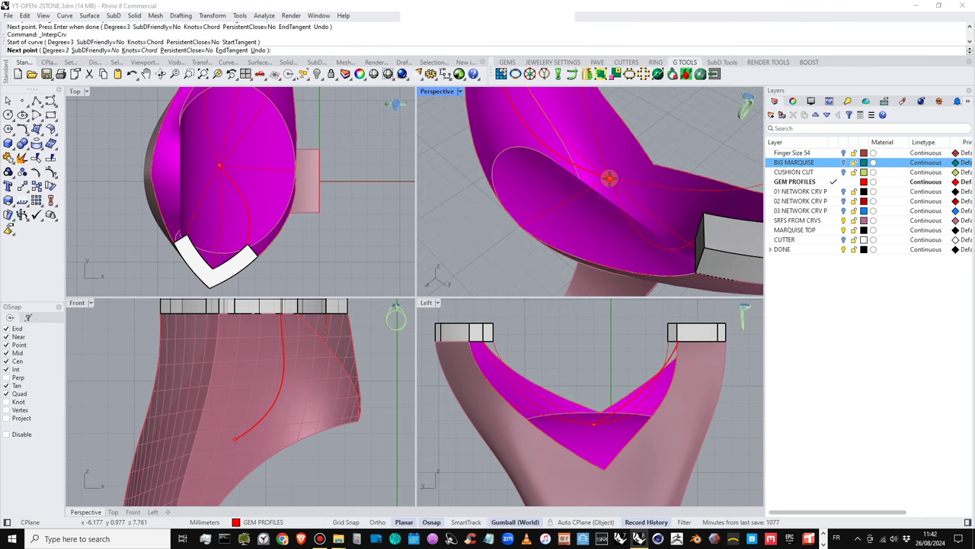
pyautogui.click(649, 165)
pyautogui.press('Return')
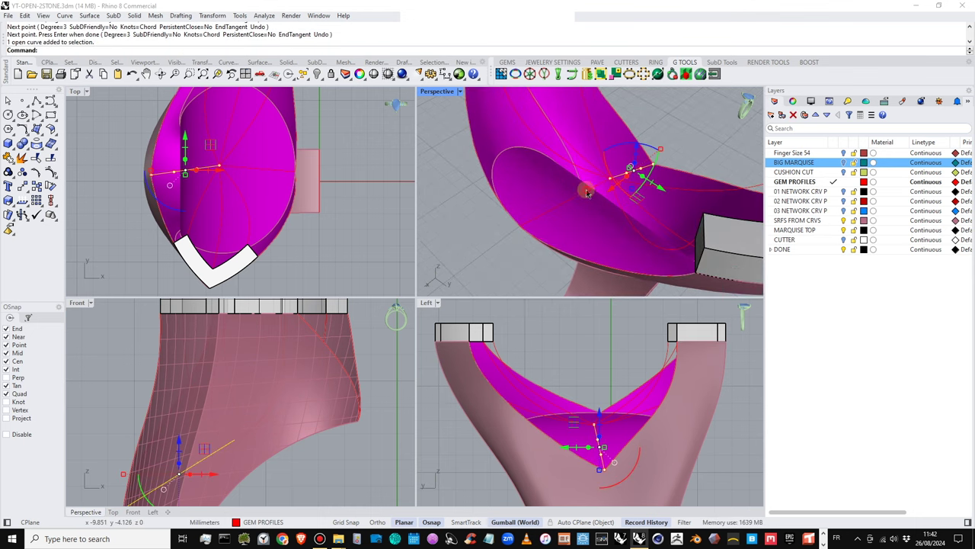
pyautogui.click(586, 192)
pyautogui.click(620, 217)
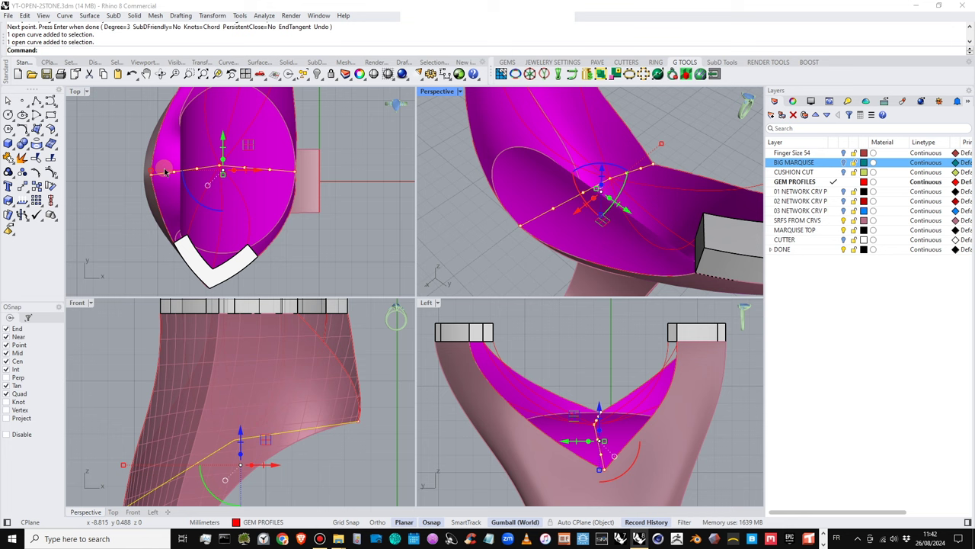
pyautogui.moveTo(144, 104); pyautogui.dragTo(176, 135)
pyautogui.keyDown('shift'); pyautogui.click(202, 176); pyautogui.keyUp('shift')
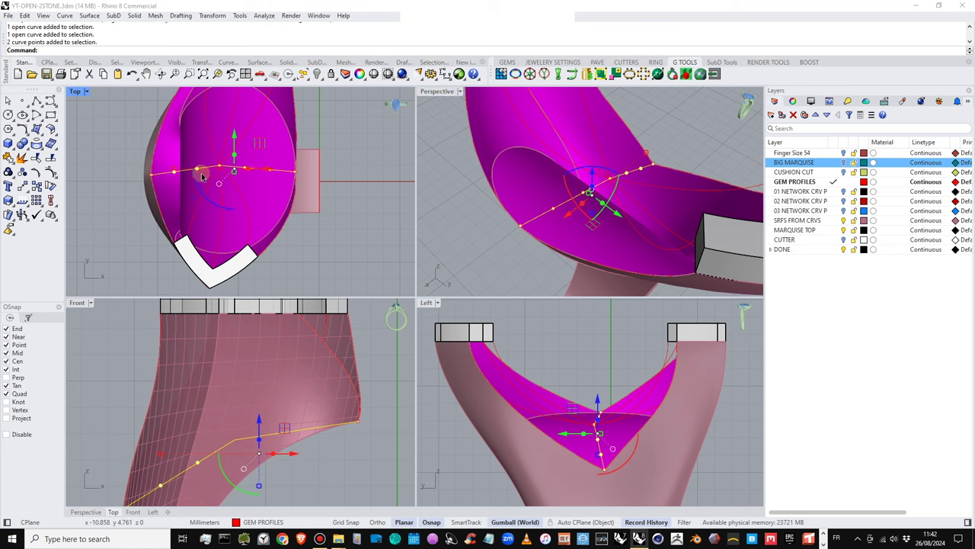
pyautogui.moveTo(575, 259); pyautogui.dragTo(657, 143, button='right')
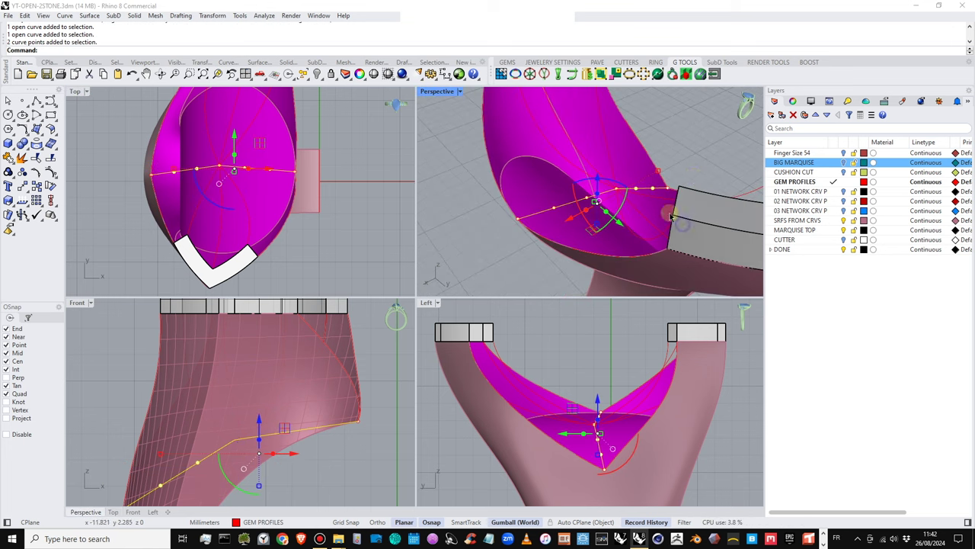
pyautogui.press('Escape')
# Raise the far-side tip curve's control point near the V corner along Z and shift it sideways
pyautogui.click(651, 195)
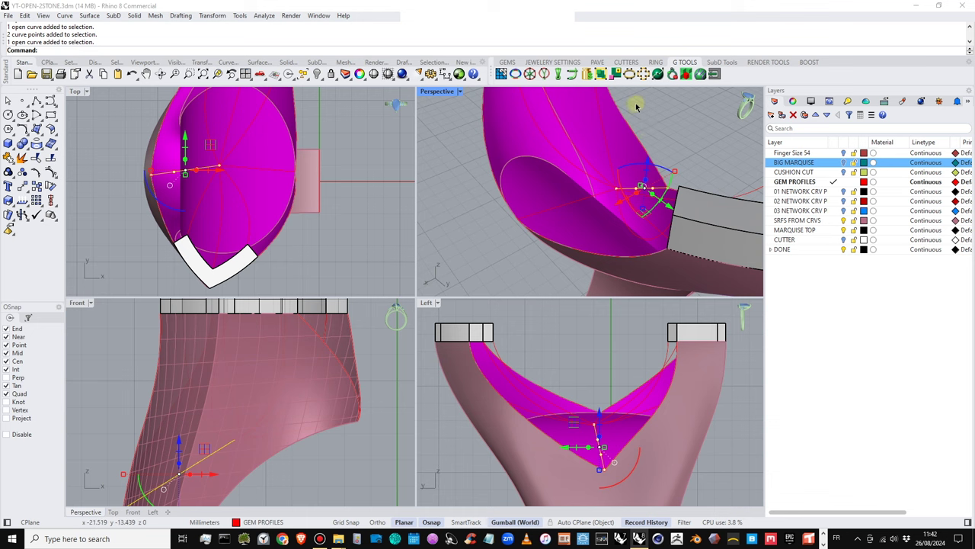
pyautogui.moveTo(637, 107); pyautogui.dragTo(661, 213)
pyautogui.moveTo(649, 177); pyautogui.dragTo(649, 148)
pyautogui.moveTo(649, 148); pyautogui.dragTo(614, 177, button='right')
pyautogui.moveTo(612, 148); pyautogui.dragTo(612, 134)
pyautogui.moveTo(612, 135); pyautogui.dragTo(619, 157, button='right')
pyautogui.moveTo(597, 149); pyautogui.dragTo(641, 165)
pyautogui.press('Escape')
pyautogui.press('Escape')
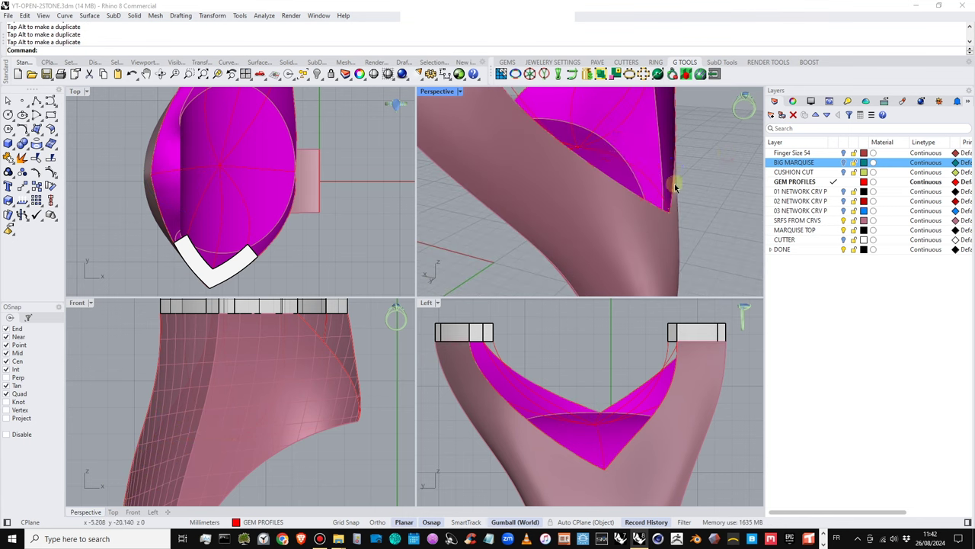
# Raise the near-side tip curve's control point next to the V corner along Z and adjust its position along X
pyautogui.moveTo(529, 170); pyautogui.dragTo(599, 189, button='right')
pyautogui.moveTo(466, 178); pyautogui.dragTo(592, 168, button='right')
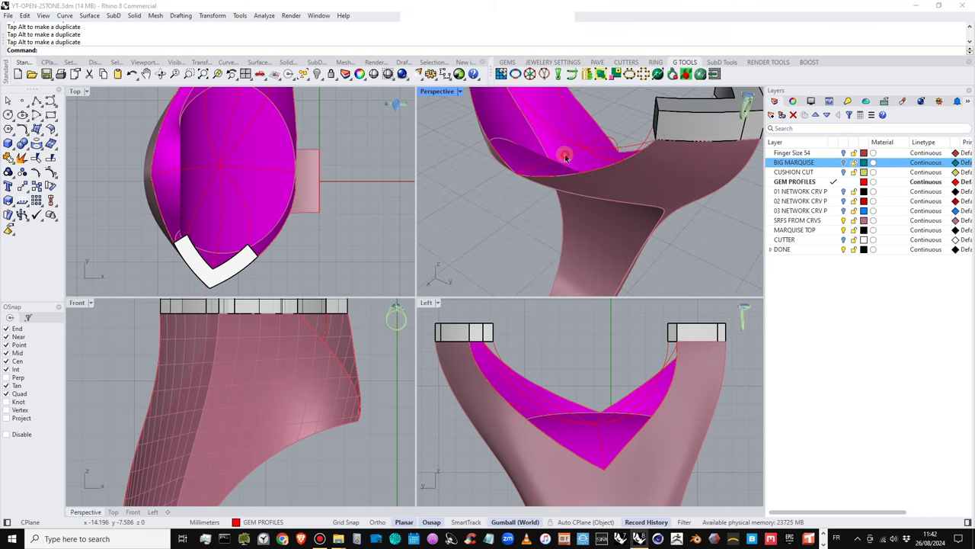
pyautogui.click(565, 157)
pyautogui.click(544, 172)
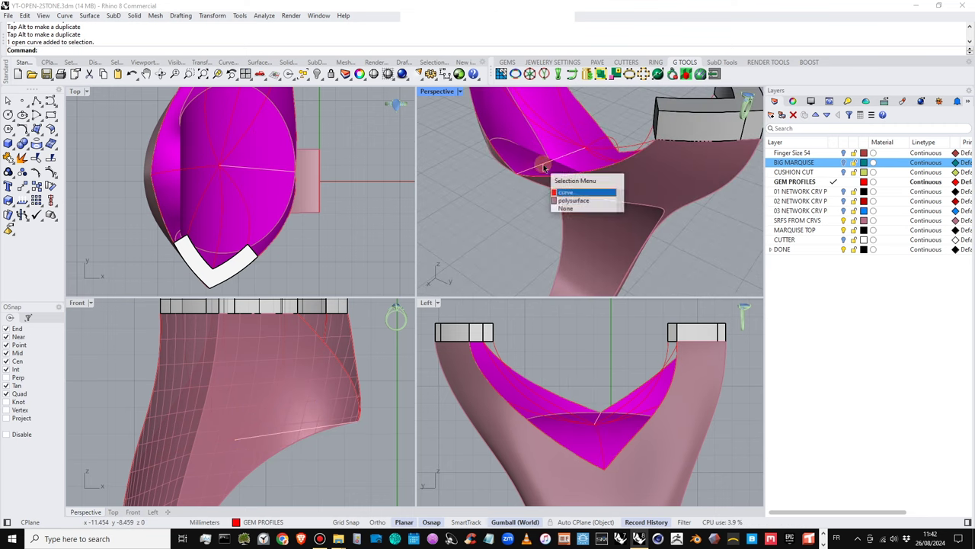
pyautogui.click(562, 191)
pyautogui.moveTo(544, 172); pyautogui.dragTo(536, 202, button='right')
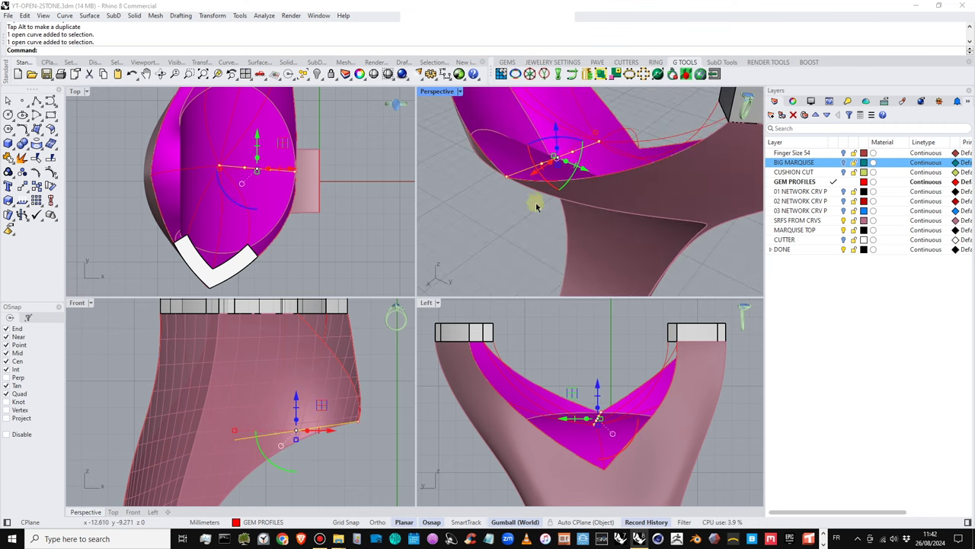
pyautogui.click(545, 151)
pyautogui.moveTo(538, 131); pyautogui.dragTo(538, 119)
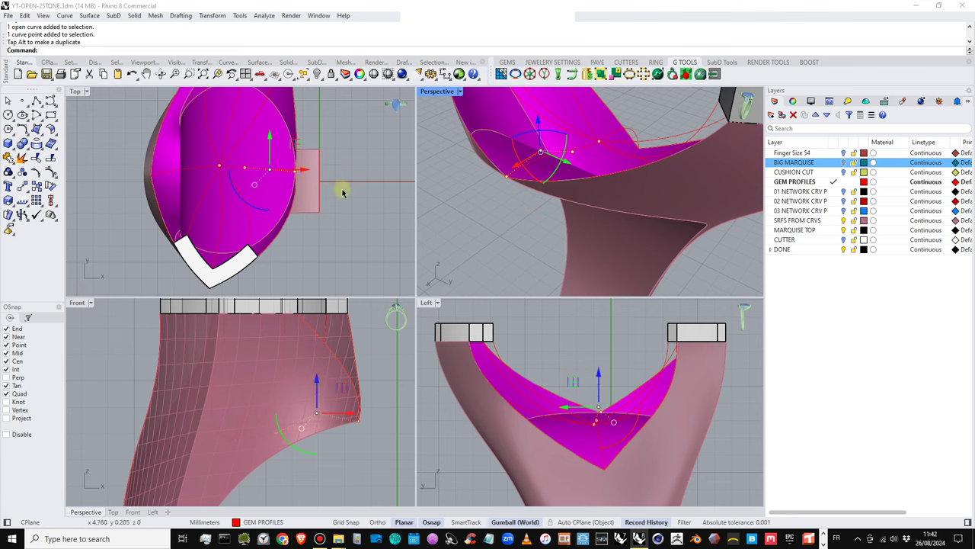
pyautogui.moveTo(298, 171); pyautogui.dragTo(327, 170)
pyautogui.moveTo(490, 190); pyautogui.dragTo(534, 149, button='right')
pyautogui.moveTo(518, 135); pyautogui.dragTo(517, 116)
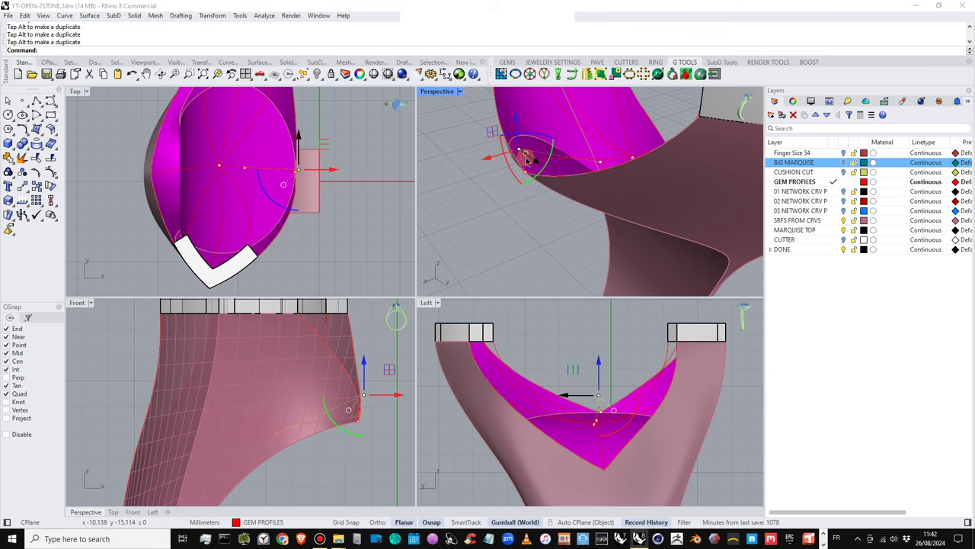
pyautogui.moveTo(493, 159); pyautogui.dragTo(519, 161)
# Move the near-side tip curve's control point nearest the shared tip toward the tip along X and fine-tune its height
pyautogui.moveTo(519, 161); pyautogui.dragTo(589, 169, button='right')
pyautogui.click(601, 153)
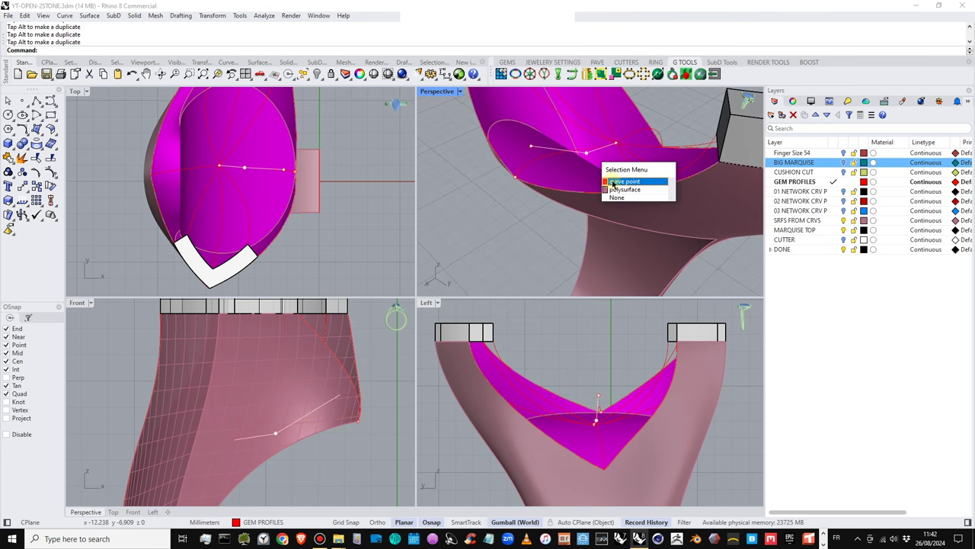
pyautogui.click(616, 172)
pyautogui.moveTo(560, 169); pyautogui.dragTo(602, 131)
pyautogui.moveTo(648, 145); pyautogui.dragTo(580, 174, button='right')
pyautogui.moveTo(632, 230); pyautogui.dragTo(498, 176, button='right')
pyautogui.scroll(-6, 499, 177)
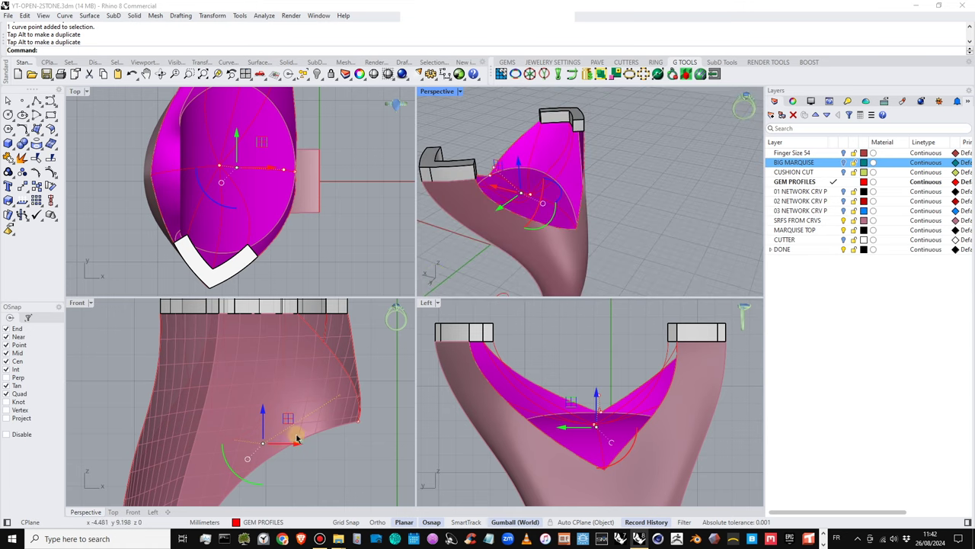
pyautogui.scroll(3, 276, 446)
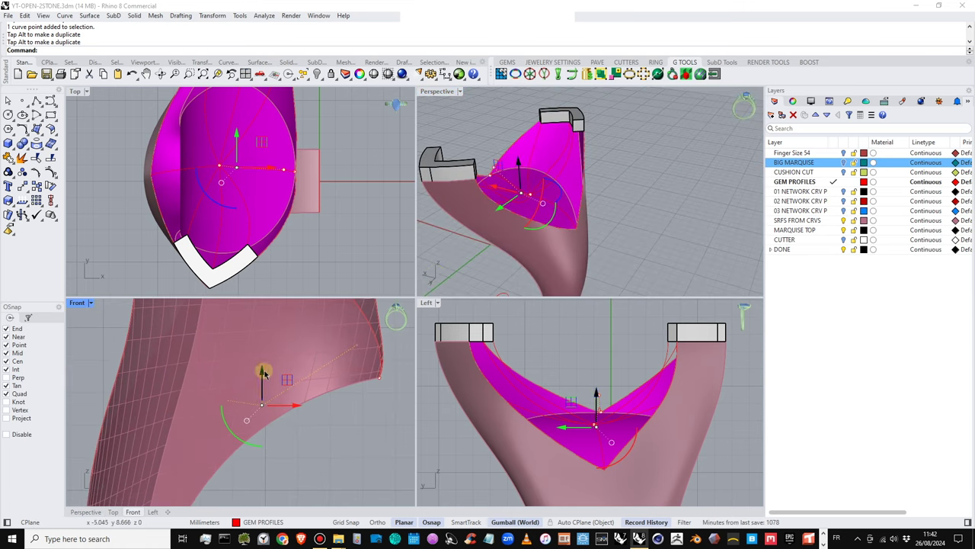
pyautogui.moveTo(263, 371); pyautogui.dragTo(262, 366)
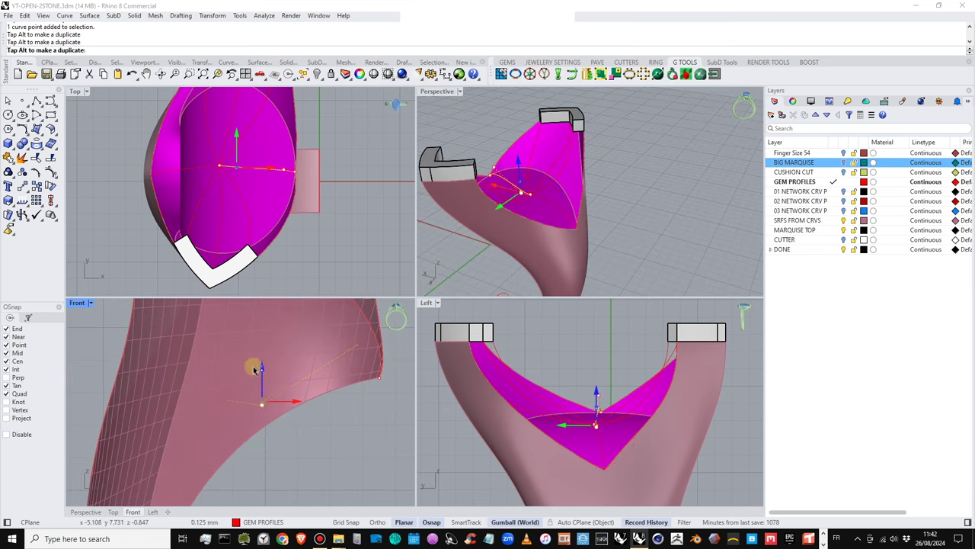
pyautogui.click(350, 433)
# Maximize the Perspective viewport and examine the tip curves and both V openings from several angles
pyautogui.scroll(-9, 292, 370)
pyautogui.moveTo(658, 201); pyautogui.dragTo(630, 226, button='right')
pyautogui.scroll(-5, 625, 222)
pyautogui.scroll(6, 629, 226)
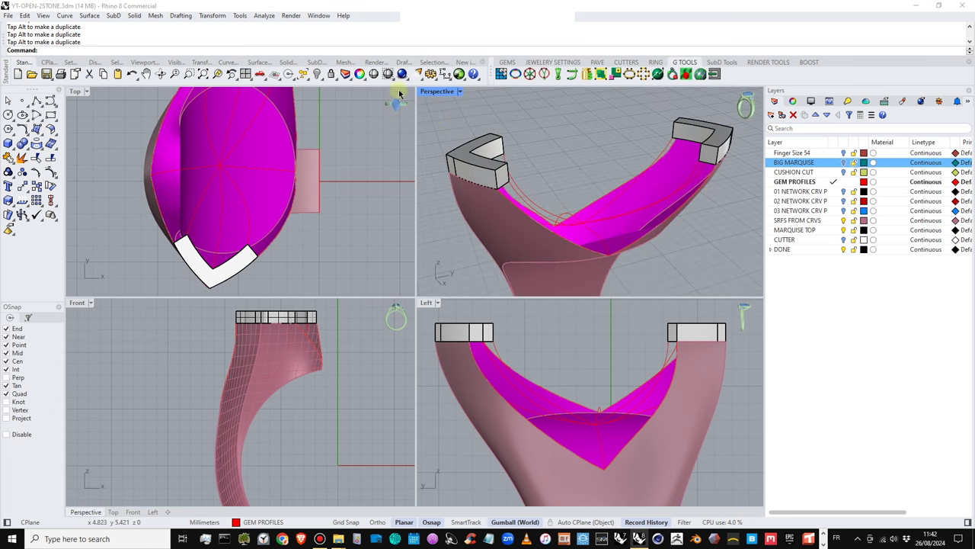
pyautogui.doubleClick(436, 90)
pyautogui.scroll(-6, 490, 183)
pyautogui.moveTo(525, 235); pyautogui.dragTo(447, 274, button='right')
pyautogui.keyDown('shift'); pyautogui.moveTo(468, 235); pyautogui.dragTo(449, 294, button='right'); pyautogui.keyUp('shift')
pyautogui.scroll(5, 442, 266)
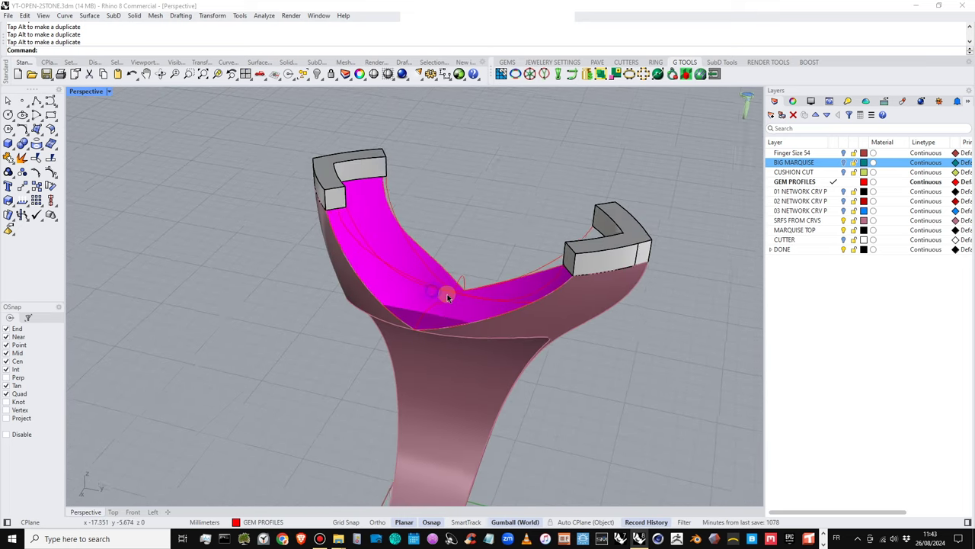
pyautogui.moveTo(604, 240); pyautogui.dragTo(419, 170, button='right')
pyautogui.scroll(6, 358, 169)
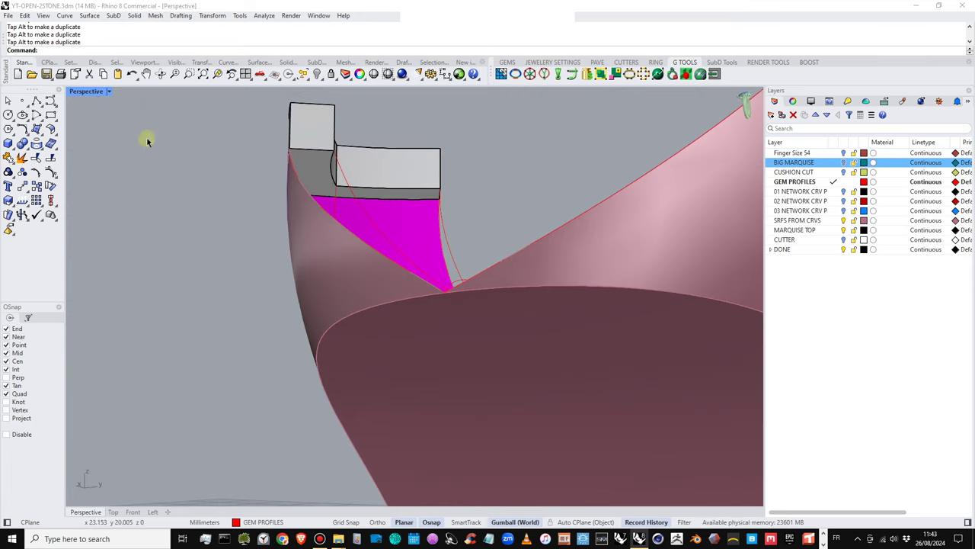
# Extract the bottom face from each of the two L-shaped prong blocks and delete both extracted faces
pyautogui.click(31, 148)
pyautogui.click(26, 148)
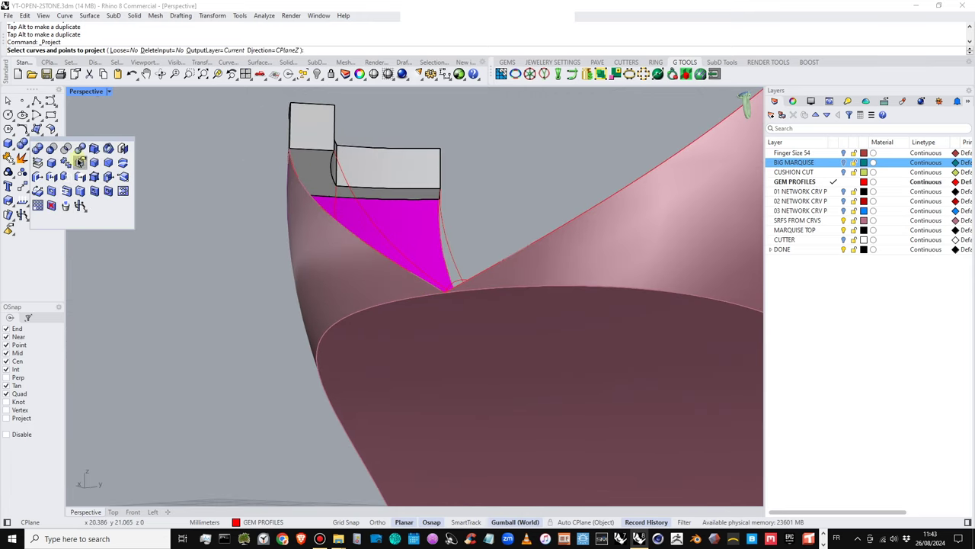
pyautogui.click(36, 162)
pyautogui.click(320, 160)
pyautogui.moveTo(320, 163); pyautogui.dragTo(476, 166, button='right')
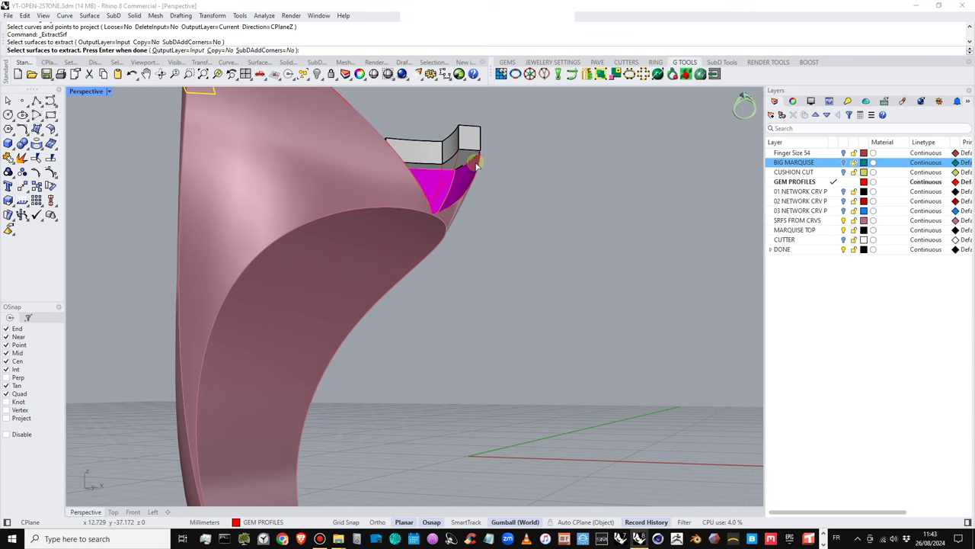
pyautogui.scroll(2, 476, 165)
pyautogui.click(461, 161)
pyautogui.click(482, 180)
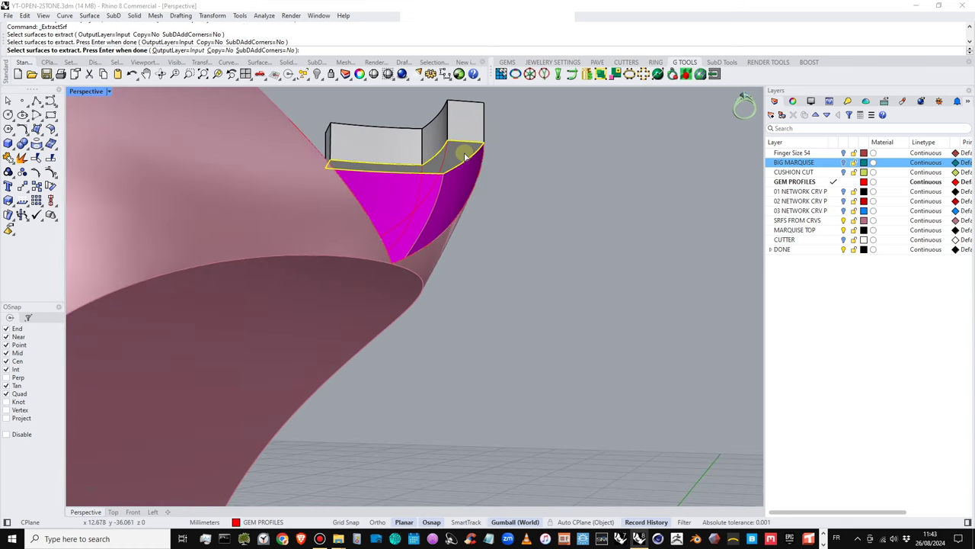
pyautogui.press('Return')
pyautogui.press('Delete')
pyautogui.moveTo(492, 182); pyautogui.dragTo(604, 193, button='right')
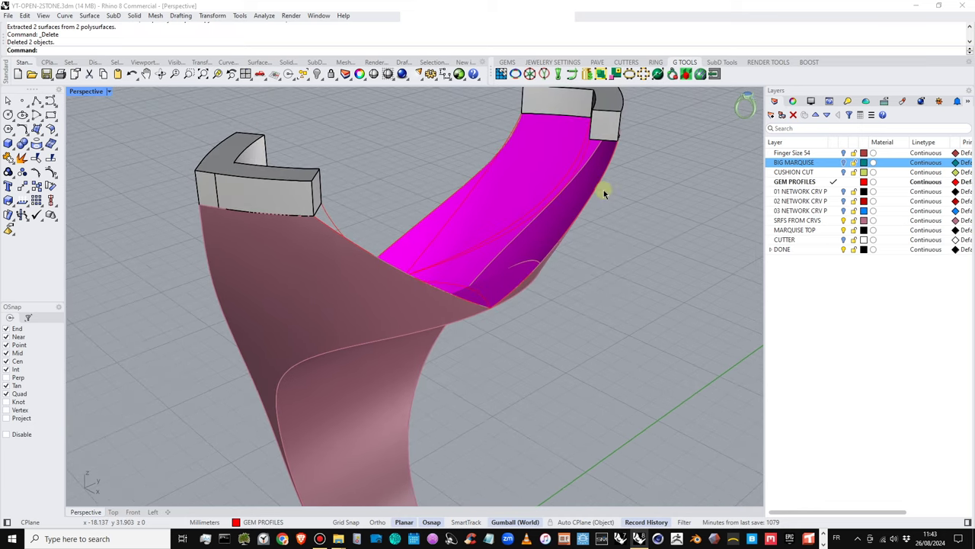
pyautogui.click(38, 132)
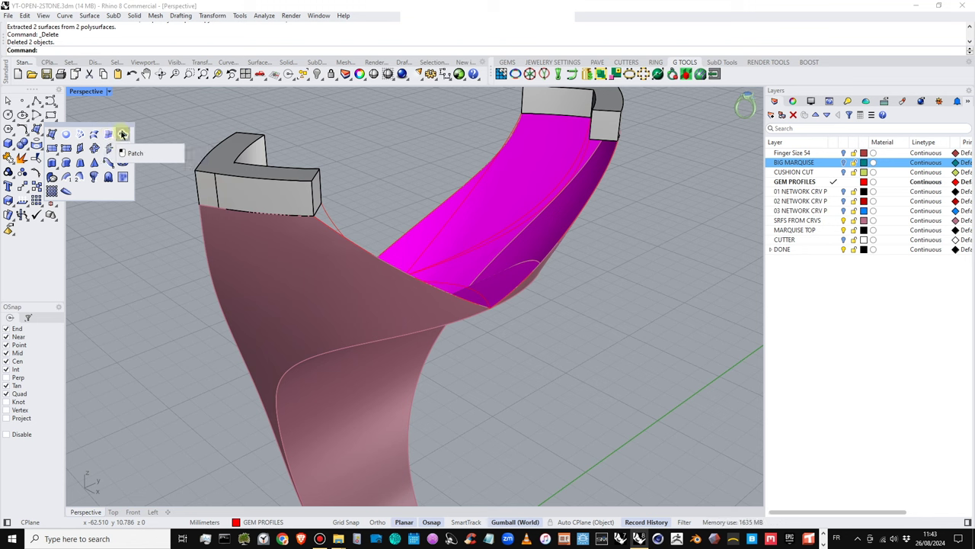
pyautogui.click(40, 146)
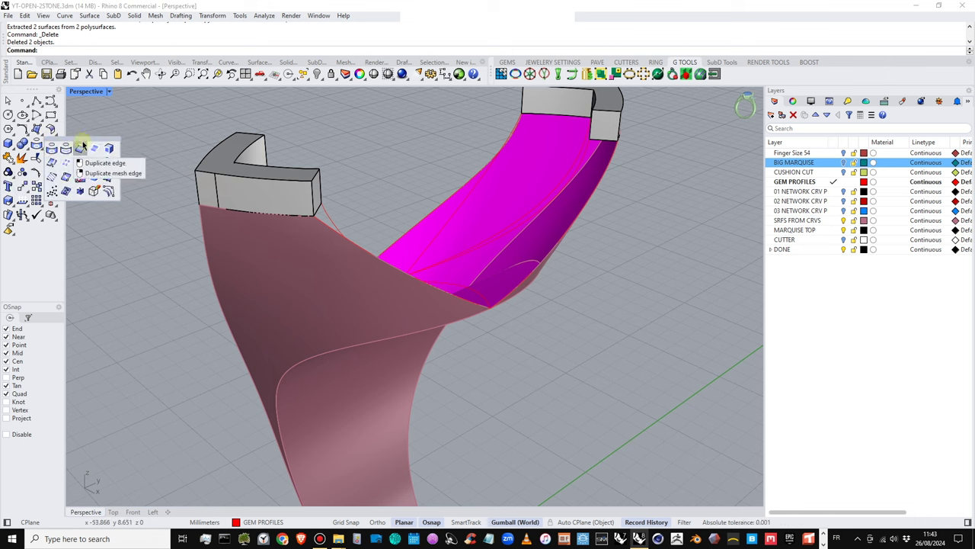
pyautogui.click(107, 122)
# Explode the V-shaped edge curves of both openings into separate segments
pyautogui.scroll(5, 608, 151)
pyautogui.moveTo(555, 152); pyautogui.dragTo(490, 275, button='right')
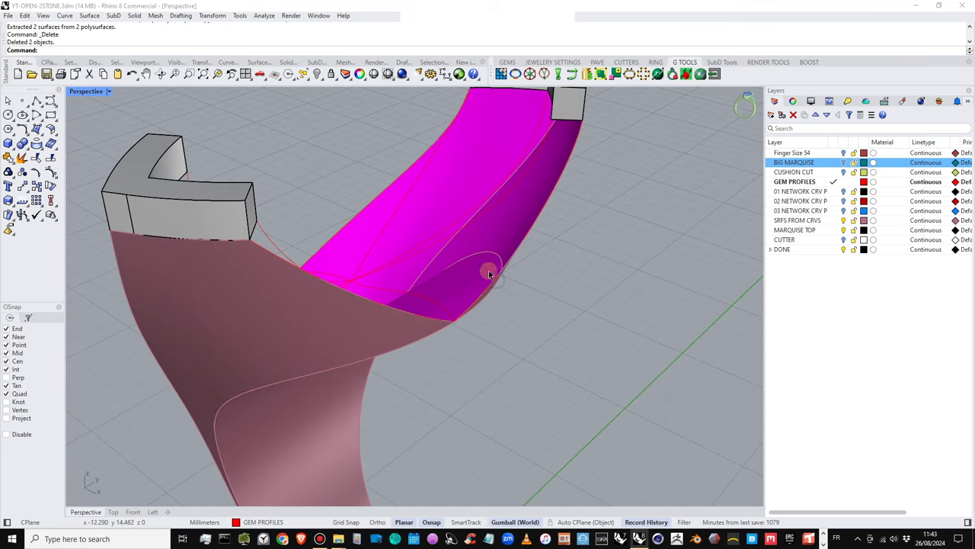
pyautogui.click(441, 324)
pyautogui.click(464, 344)
pyautogui.scroll(-3, 402, 262)
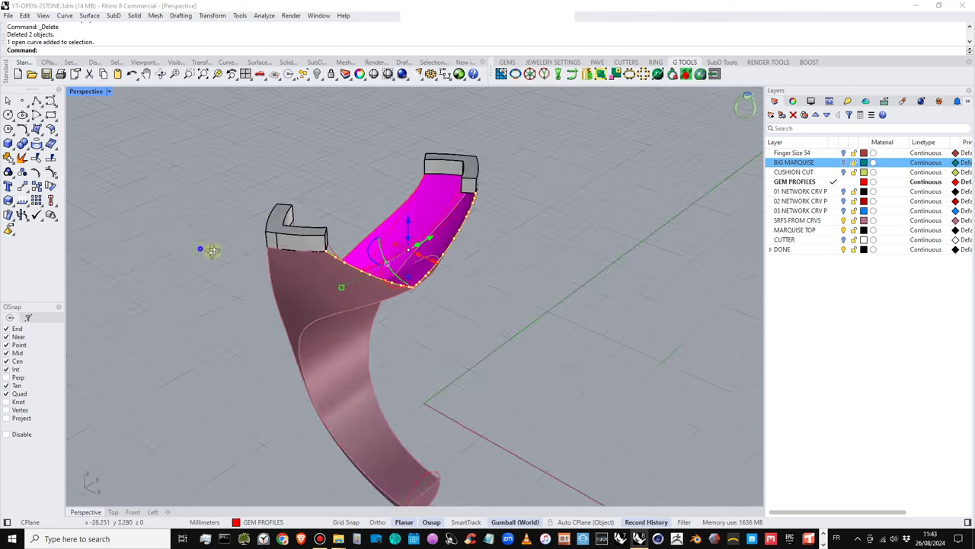
pyautogui.moveTo(212, 250); pyautogui.dragTo(404, 365, button='right')
pyautogui.click(379, 429)
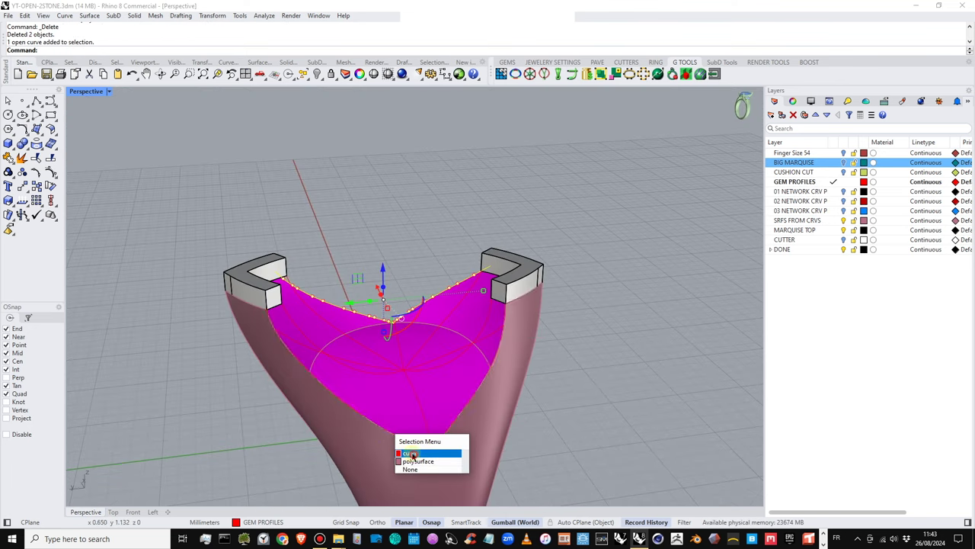
pyautogui.click(402, 451)
pyautogui.click(22, 158)
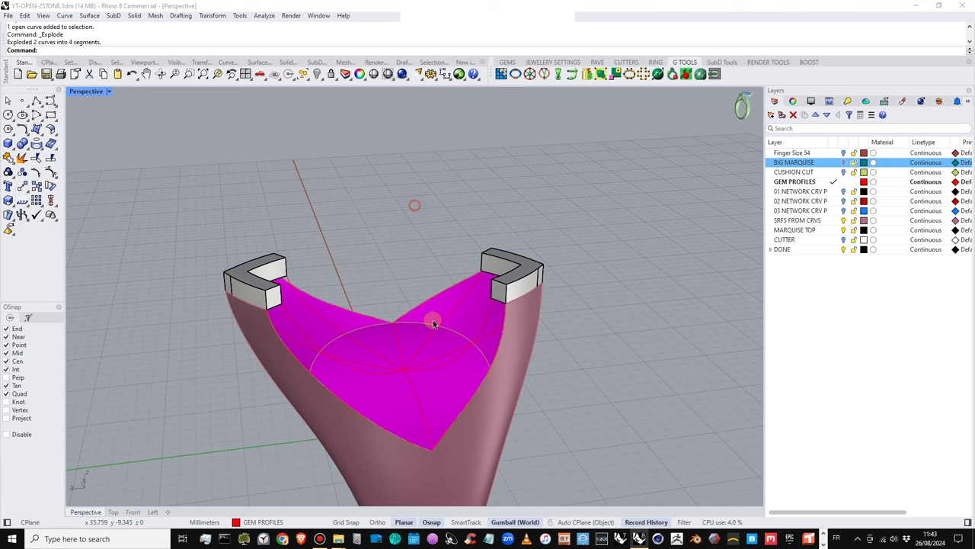
# Check the exploded V edge segments, a tip-to-V-corner curve and the inner prong curves by selecting them individually
pyautogui.click(429, 304)
pyautogui.click(457, 323)
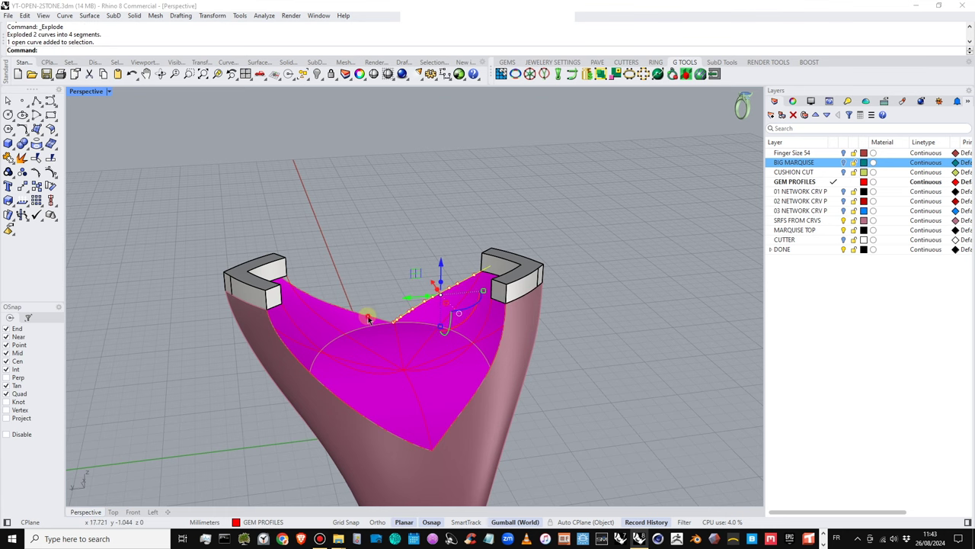
pyautogui.click(368, 315)
pyautogui.click(397, 343)
pyautogui.click(490, 360)
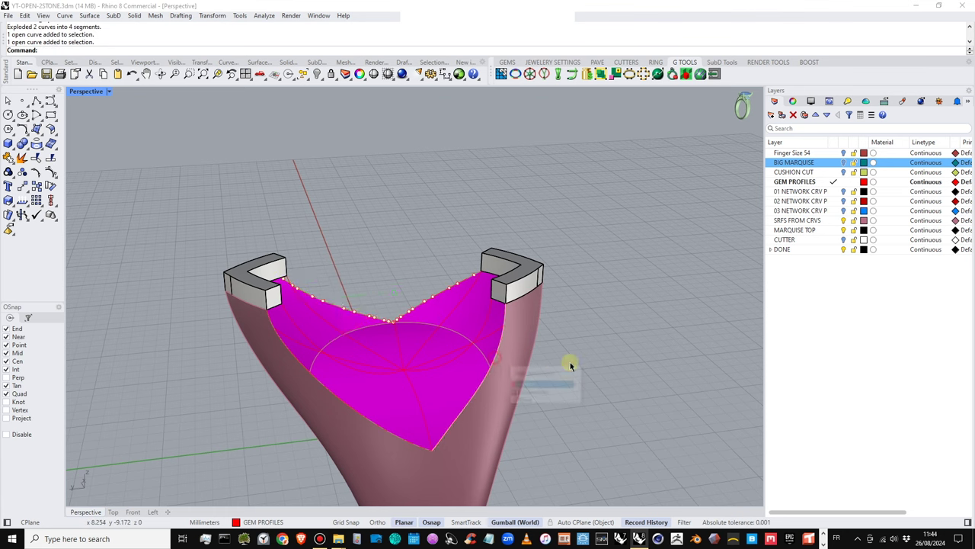
pyautogui.click(577, 336)
pyautogui.click(460, 356)
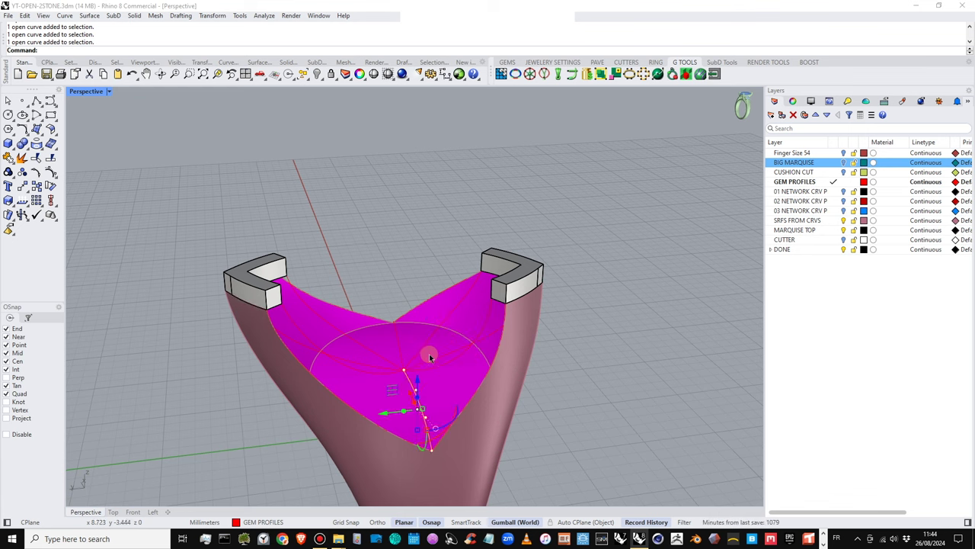
pyautogui.click(435, 359)
pyautogui.click(365, 365)
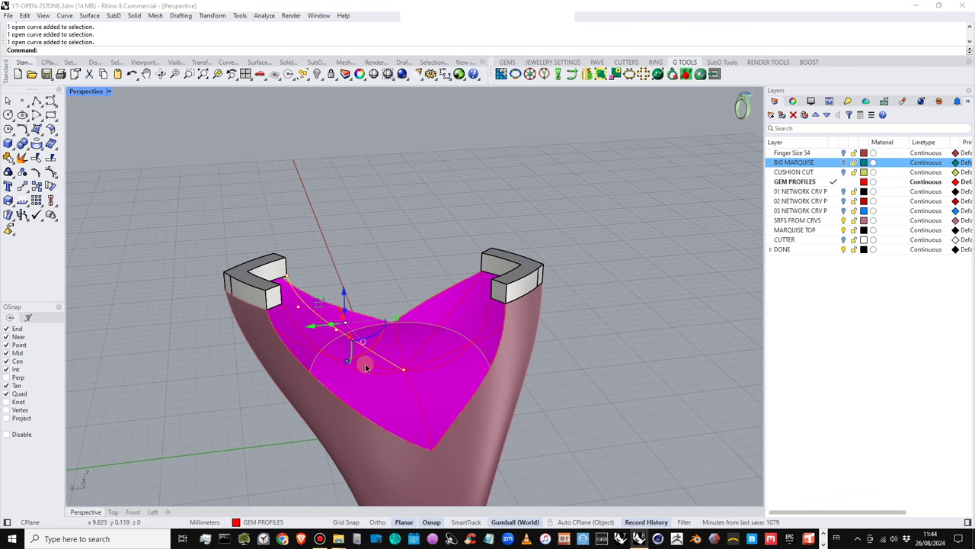
pyautogui.moveTo(381, 247); pyautogui.dragTo(488, 327, button='right')
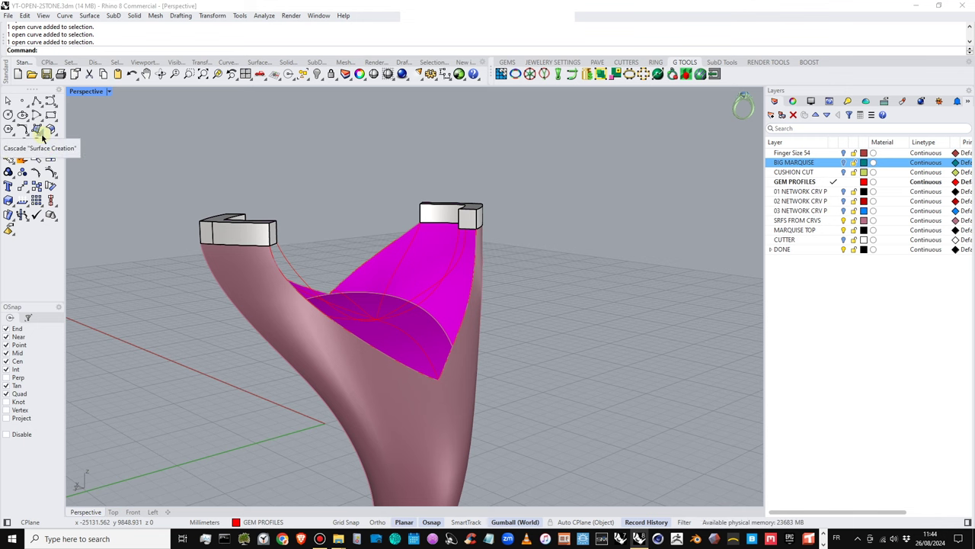
# Sweep 2 Rails along one V segment and its prong curve, using the prong's short bottom edge and the tip curve as unchanged cross sections
pyautogui.click(42, 136)
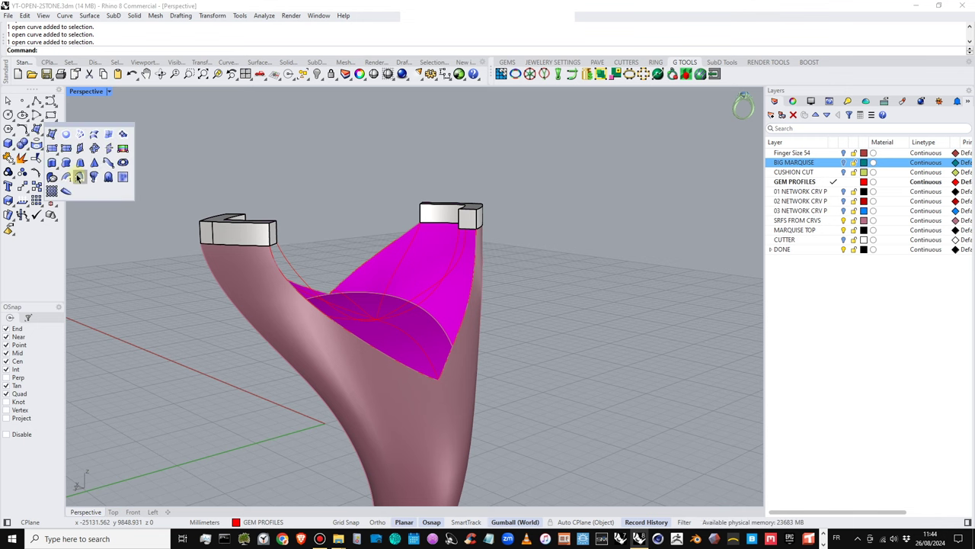
pyautogui.click(80, 176)
pyautogui.scroll(5, 457, 267)
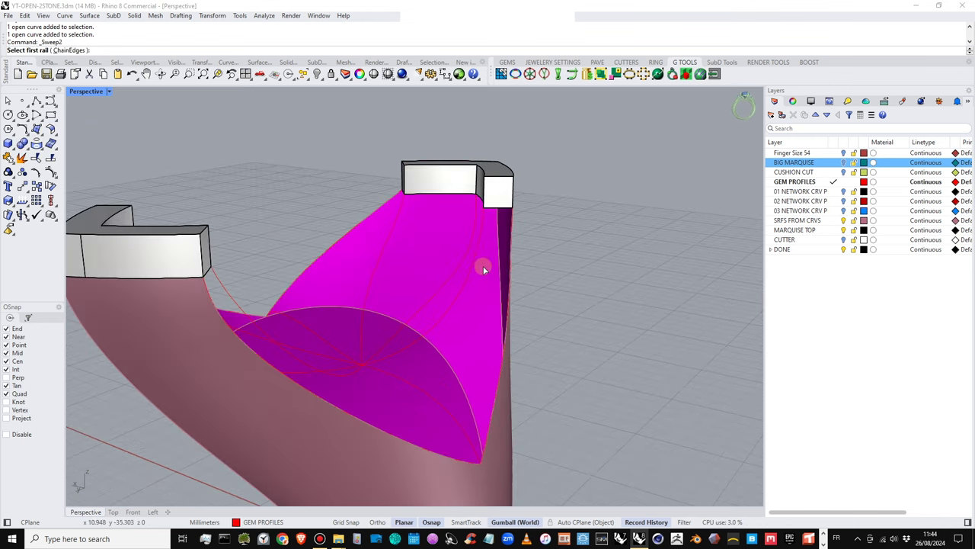
pyautogui.click(442, 226)
pyautogui.click(463, 192)
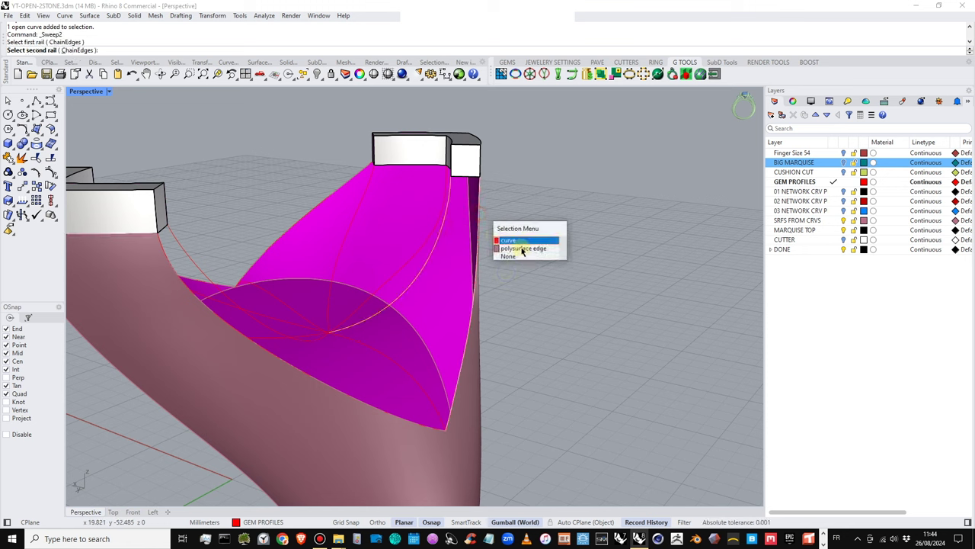
pyautogui.click(509, 240)
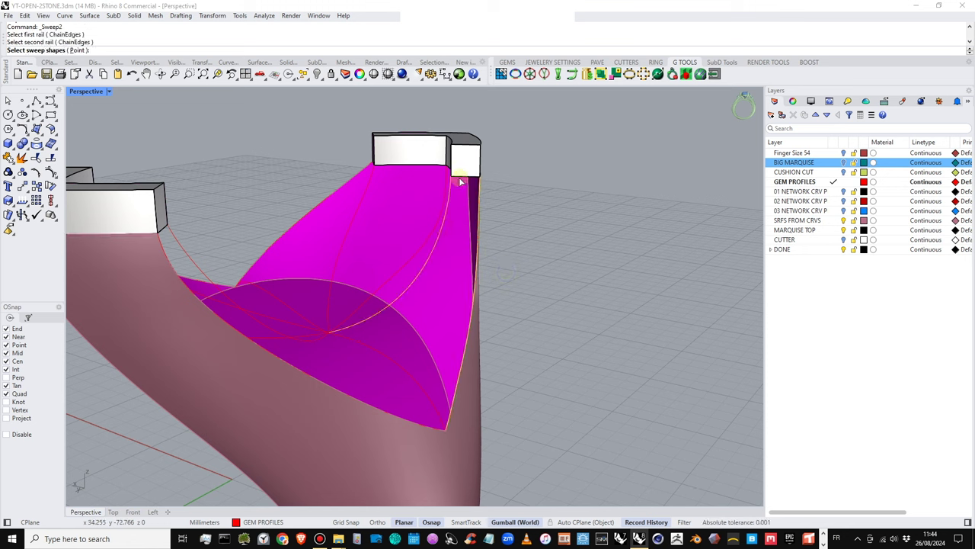
pyautogui.click(402, 369)
pyautogui.press('Return')
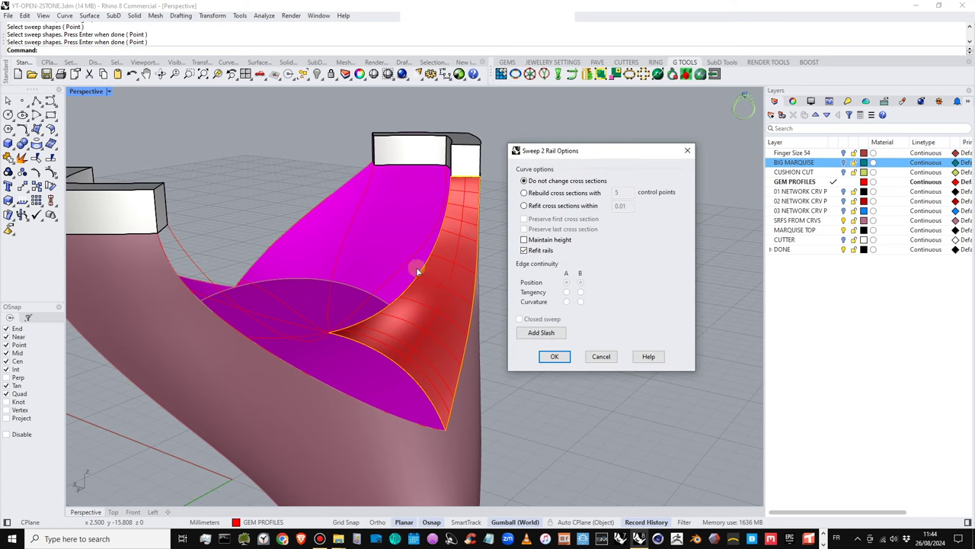
pyautogui.scroll(-3, 426, 281)
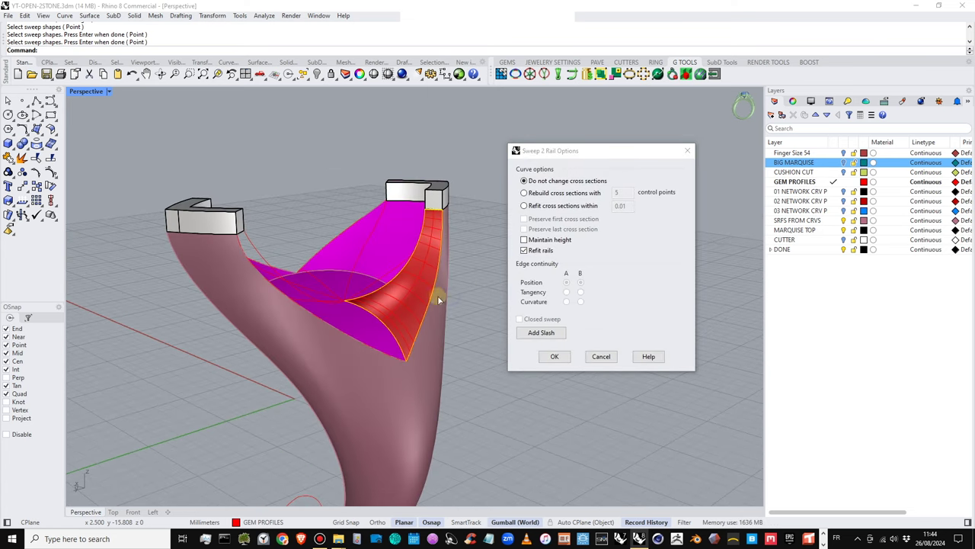
pyautogui.click(551, 358)
# Sweep the other half of the same V opening along its edge segment and prong curve, using the opposite prong's bottom edge and the tip curve
pyautogui.moveTo(479, 359); pyautogui.dragTo(309, 324, button='right')
pyautogui.rightClick(312, 322)
pyautogui.click(319, 322)
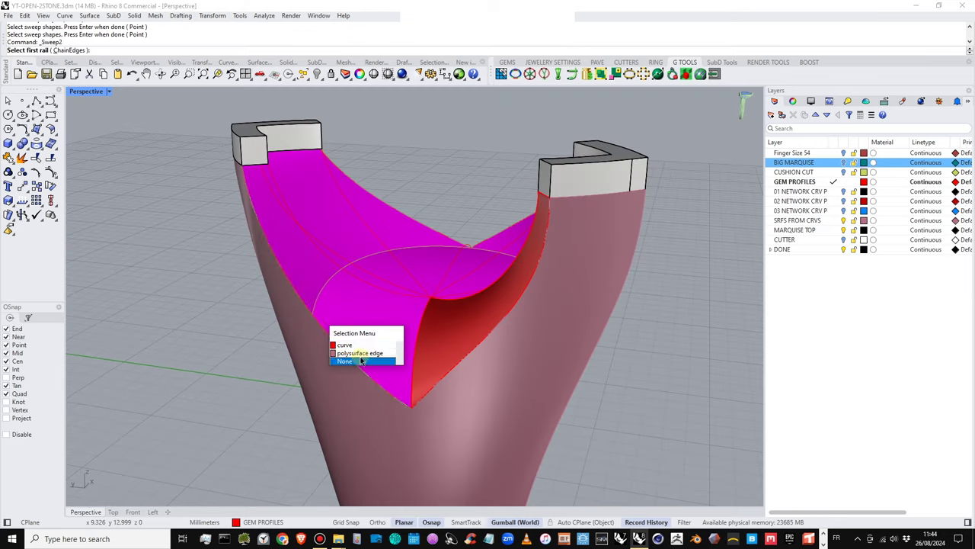
pyautogui.click(363, 345)
pyautogui.click(371, 285)
pyautogui.click(256, 171)
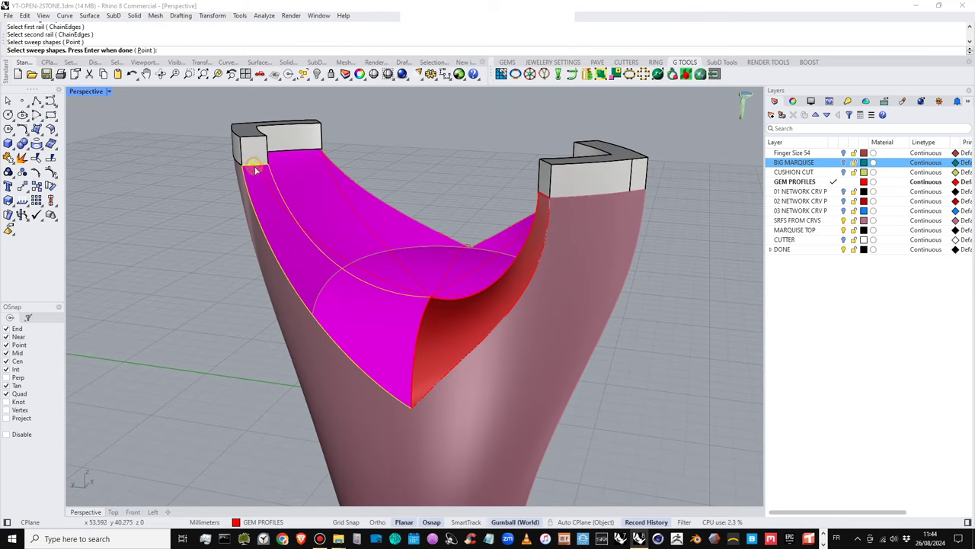
pyautogui.click(416, 343)
pyautogui.click(453, 369)
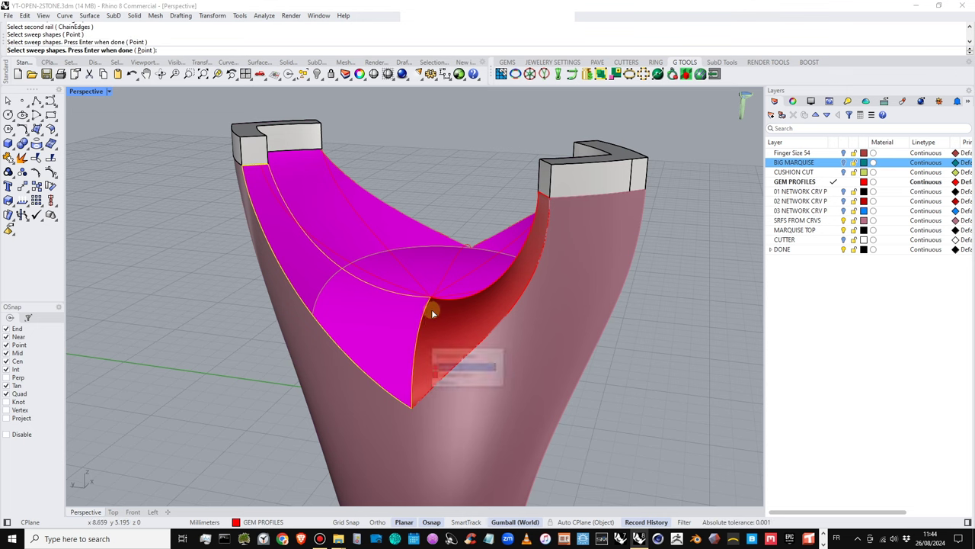
pyautogui.rightClick(428, 313)
pyautogui.click(560, 362)
# Sweep the first half of the opposite V opening along its edge segment and prong curve, with the prong's bottom edge and tip curve as shapes
pyautogui.scroll(-5, 423, 309)
pyautogui.moveTo(422, 309); pyautogui.dragTo(505, 302, button='right')
pyautogui.scroll(5, 453, 270)
pyautogui.moveTo(419, 260); pyautogui.dragTo(701, 316, button='right')
pyautogui.scroll(-3, 485, 273)
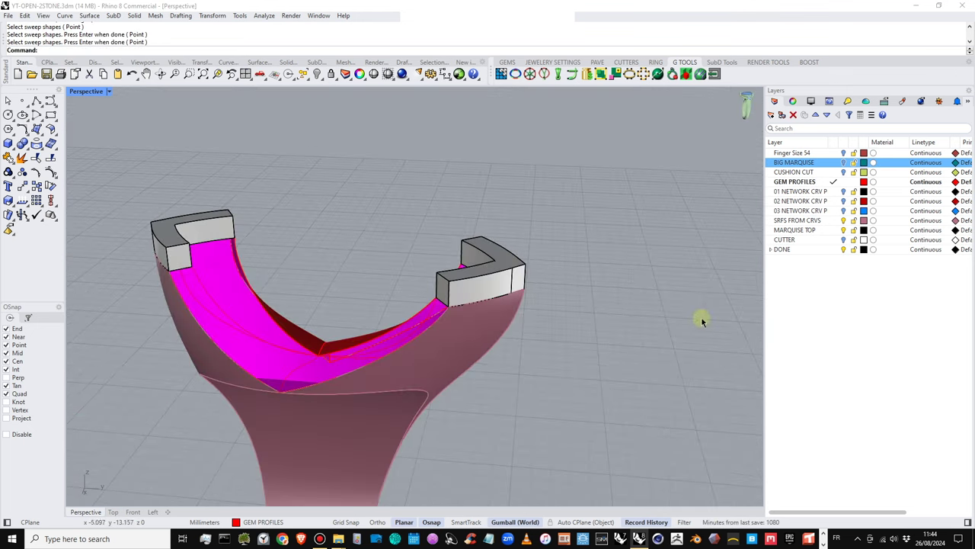
pyautogui.keyDown('shift'); pyautogui.moveTo(375, 353); pyautogui.dragTo(545, 290, button='right'); pyautogui.keyUp('shift')
pyautogui.scroll(2, 420, 292)
pyautogui.scroll(-2, 441, 256)
pyautogui.scroll(4, 432, 187)
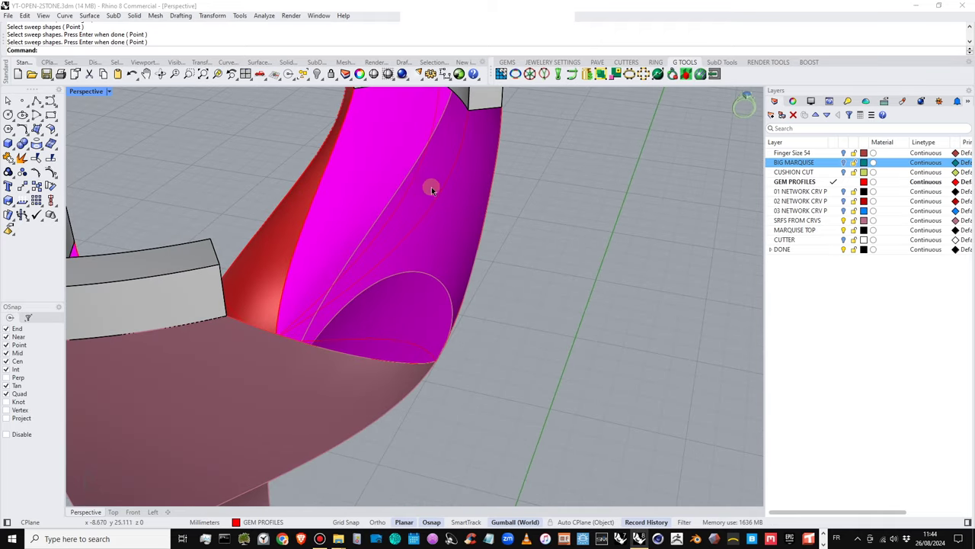
pyautogui.rightClick(431, 187)
pyautogui.click(443, 195)
pyautogui.click(481, 216)
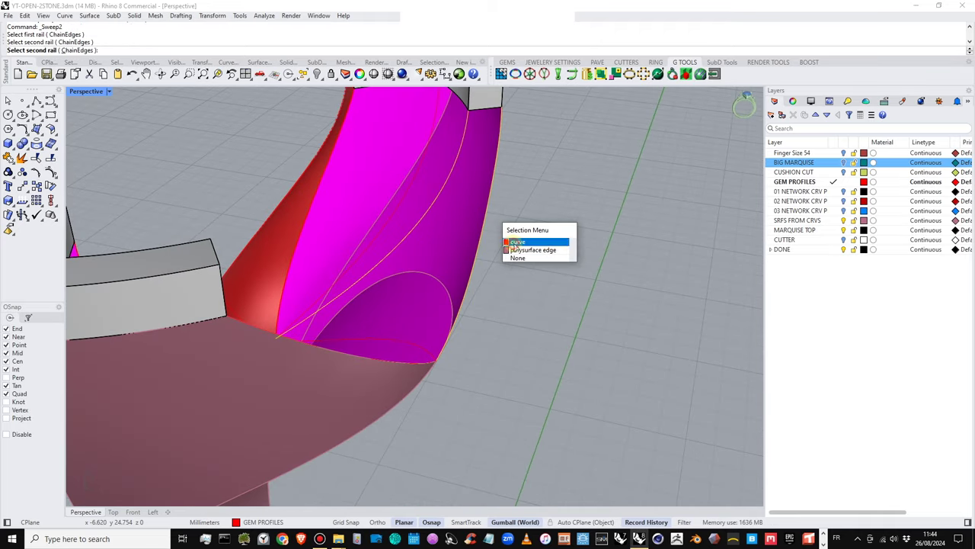
pyautogui.click(533, 248)
pyautogui.scroll(-3, 555, 272)
pyautogui.scroll(1, 536, 209)
pyautogui.click(535, 209)
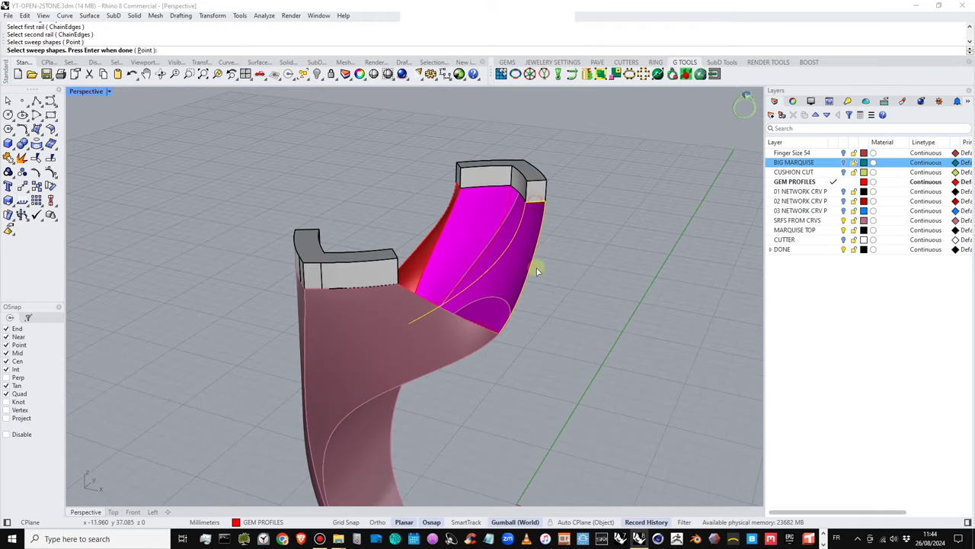
pyautogui.click(482, 325)
pyautogui.moveTo(531, 329); pyautogui.dragTo(352, 296, button='right')
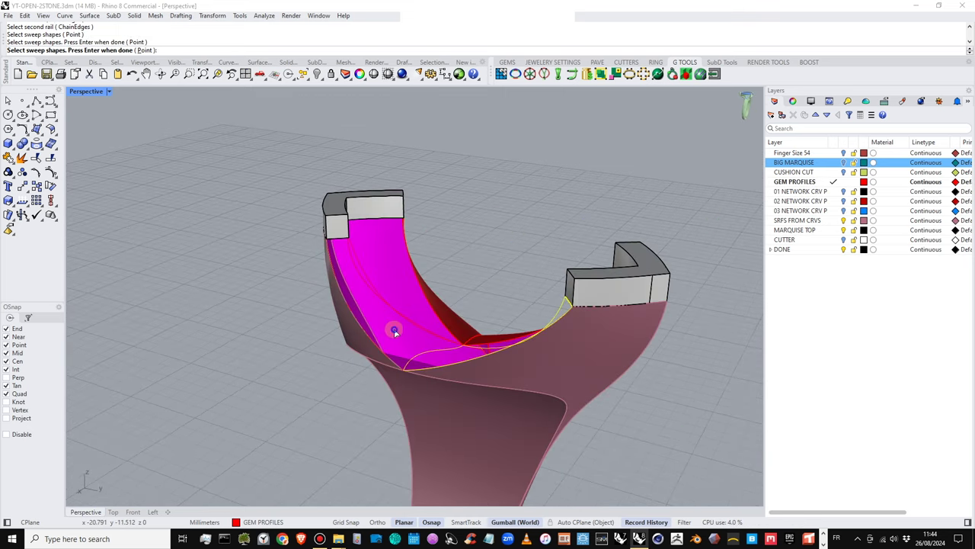
pyautogui.rightClick(394, 328)
pyautogui.moveTo(429, 366); pyautogui.dragTo(566, 358, button='right')
pyautogui.click(554, 357)
# Sweep the remaining half of the opposite V opening between its edge segment and prong curve, using the prong bottom edge and tip curve
pyautogui.moveTo(437, 301); pyautogui.dragTo(333, 297, button='right')
pyautogui.rightClick(344, 298)
pyautogui.click(363, 292)
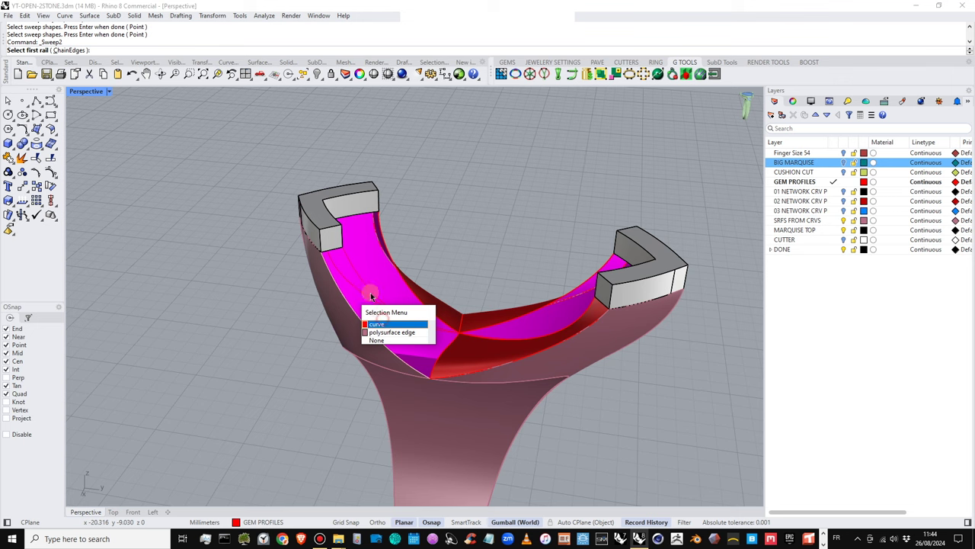
pyautogui.click(374, 324)
pyautogui.click(363, 286)
pyautogui.moveTo(361, 285); pyautogui.dragTo(340, 246, button='right')
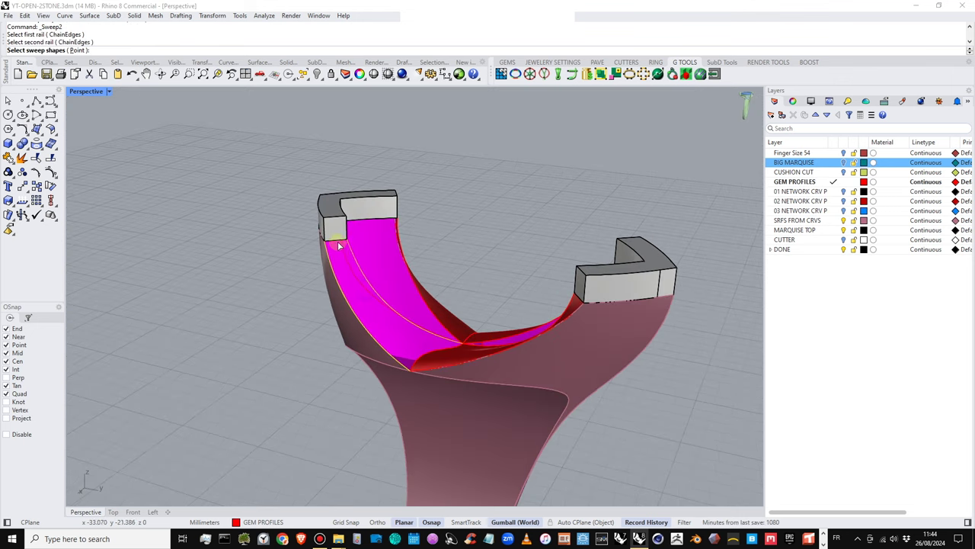
pyautogui.click(338, 241)
pyautogui.click(423, 356)
pyautogui.click(457, 389)
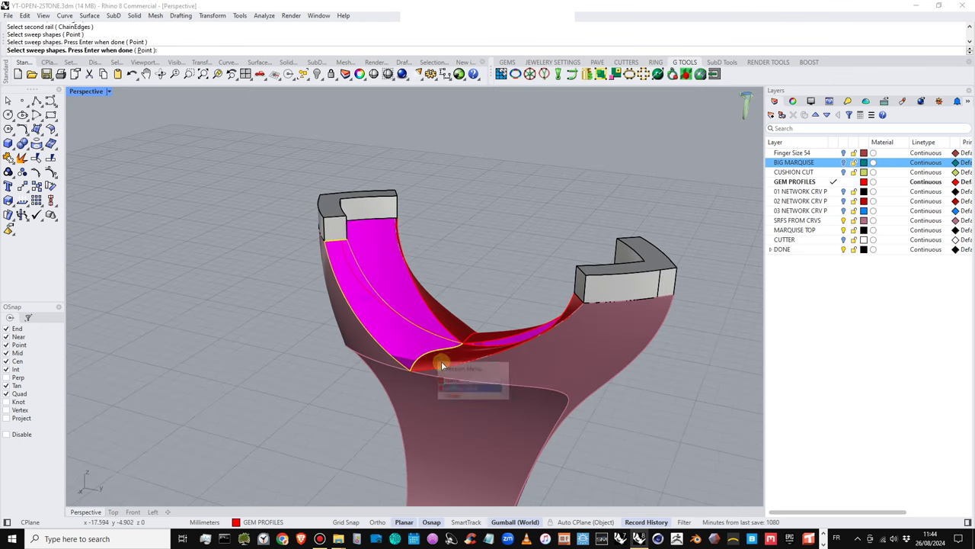
pyautogui.rightClick(496, 367)
pyautogui.click(551, 358)
# Sweep 2 Rails between the prong's inner corner curve and the adjacent V curve, using the short prong leg's inner bottom edge as cross section
pyautogui.moveTo(550, 359); pyautogui.dragTo(461, 251, button='right')
pyautogui.rightClick(463, 254)
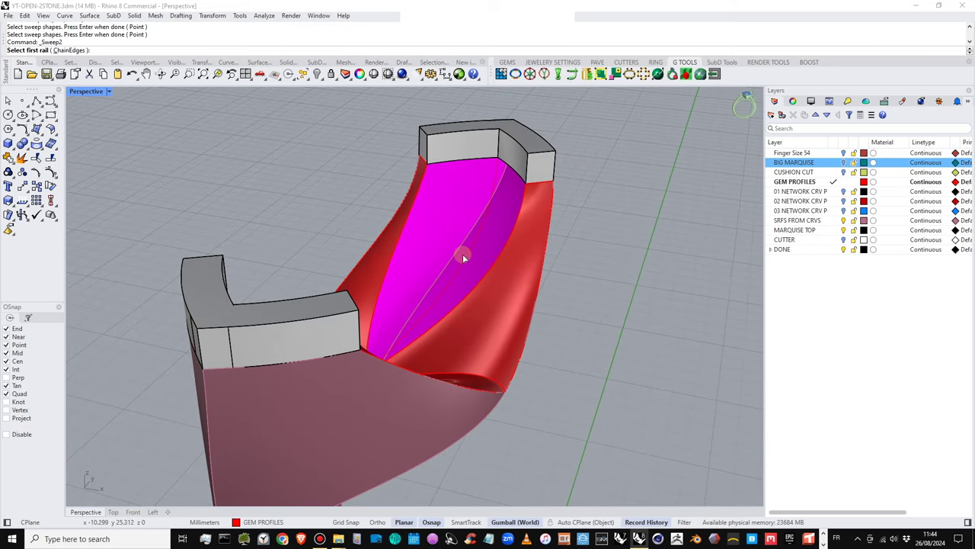
pyautogui.click(471, 270)
pyautogui.click(539, 267)
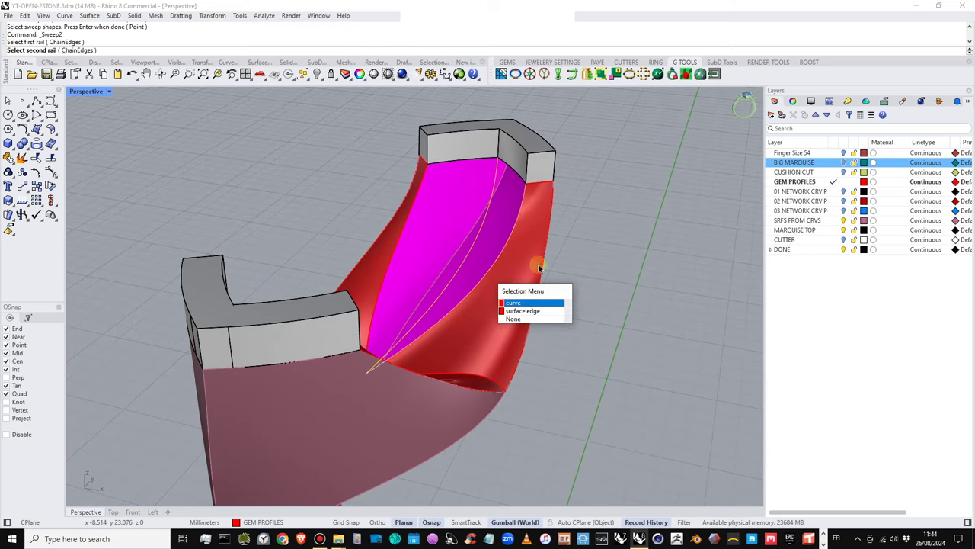
pyautogui.click(527, 304)
pyautogui.click(521, 179)
pyautogui.rightClick(506, 235)
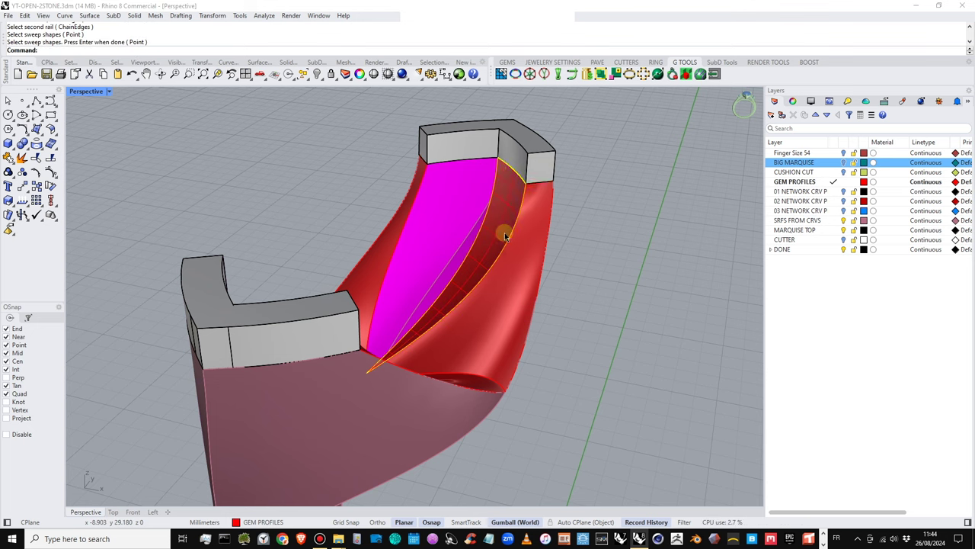
pyautogui.moveTo(578, 153); pyautogui.dragTo(671, 140)
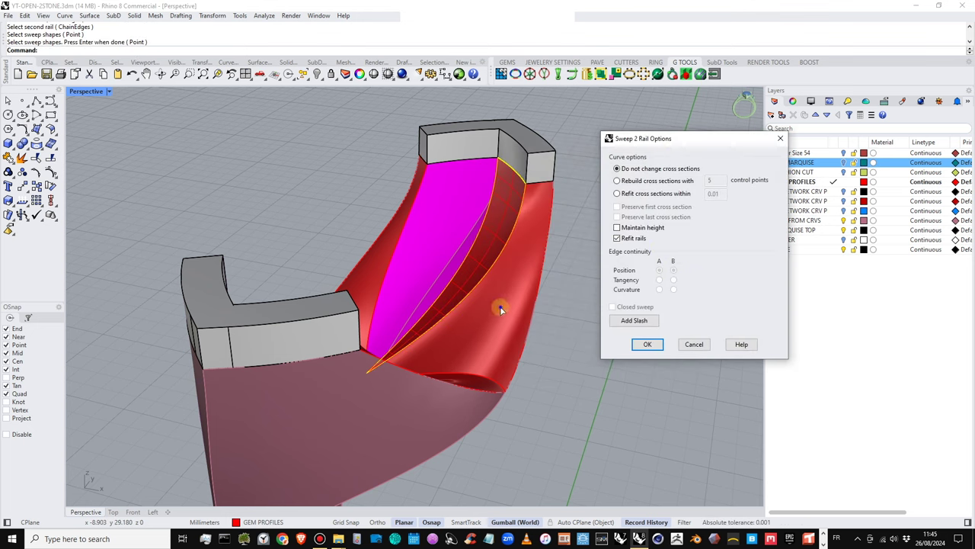
pyautogui.moveTo(501, 307); pyautogui.dragTo(472, 253, button='right')
pyautogui.click(648, 343)
# Sweep the neighbouring inner surface between its two prong curves, using the long prong leg's inner bottom edge as the unchanged cross section
pyautogui.rightClick(471, 253)
pyautogui.click(452, 222)
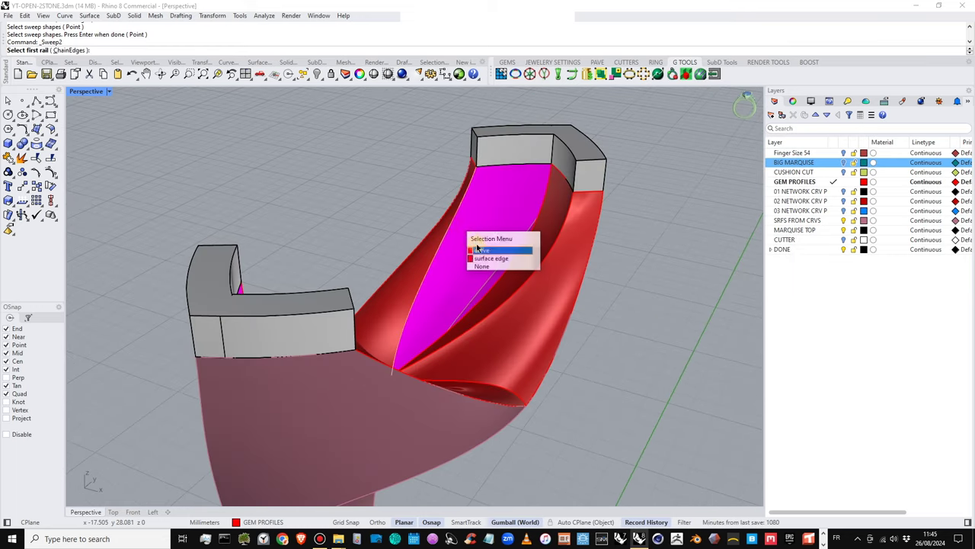
pyautogui.click(482, 250)
pyautogui.click(503, 267)
pyautogui.click(520, 275)
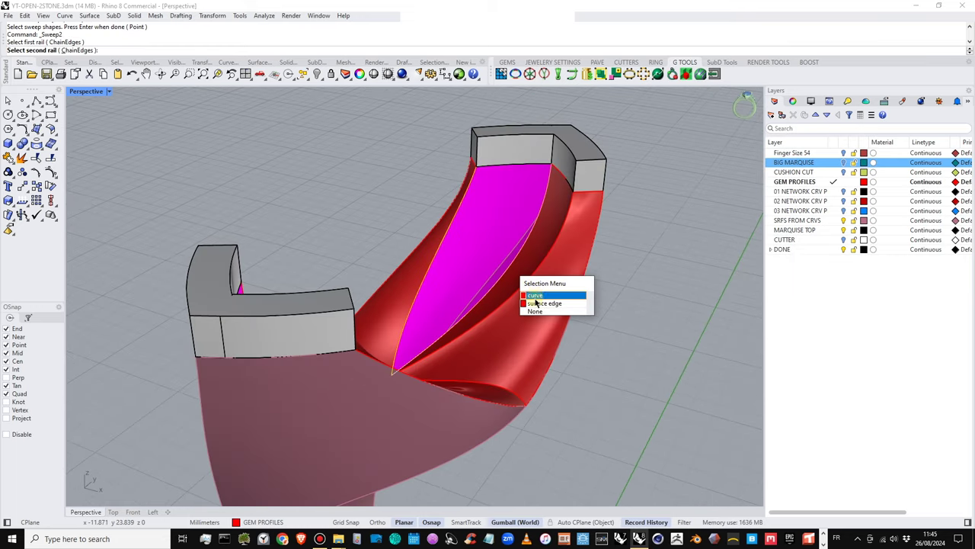
pyautogui.click(529, 302)
pyautogui.click(513, 165)
pyautogui.rightClick(512, 191)
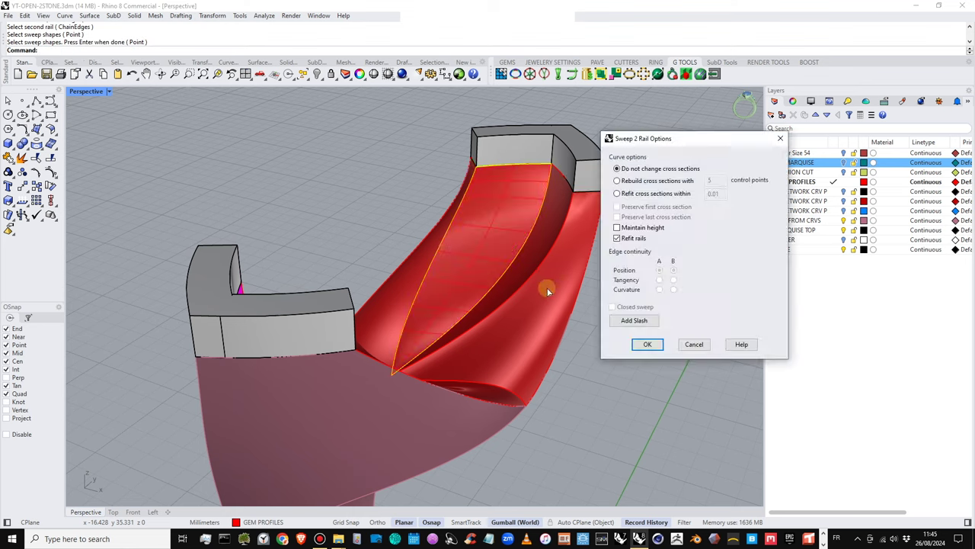
pyautogui.rightClick(547, 287)
# Sweep the opposite prong's larger inner surface along its two curves, with the long leg's inner bottom edge as the shape
pyautogui.moveTo(510, 298); pyautogui.dragTo(460, 282, button='right')
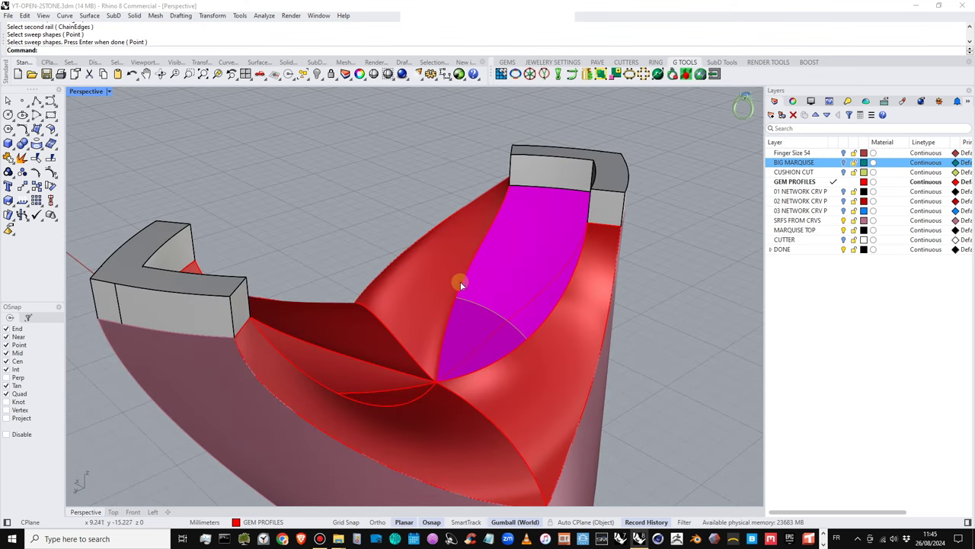
pyautogui.rightClick(460, 281)
pyautogui.click(477, 295)
pyautogui.click(523, 309)
pyautogui.click(536, 294)
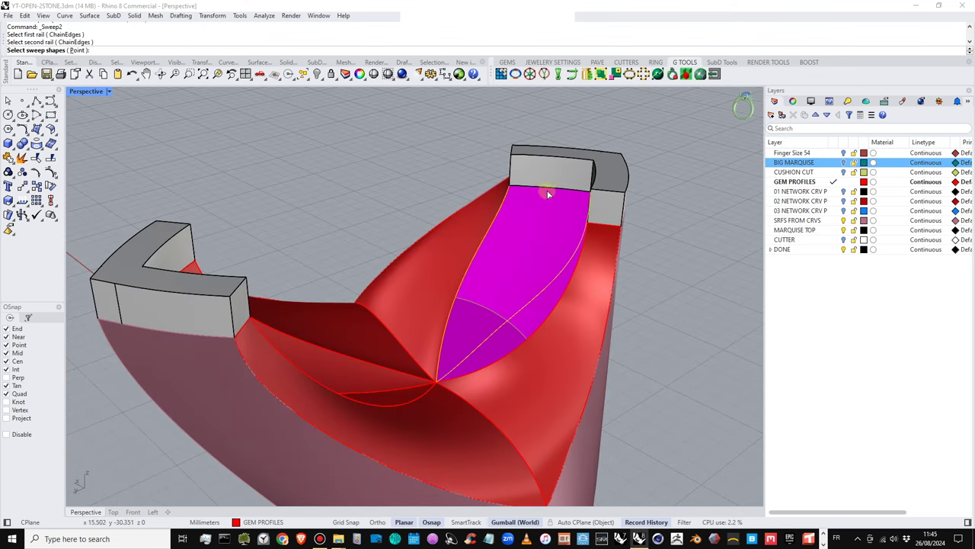
pyautogui.click(547, 194)
pyautogui.rightClick(546, 209)
pyautogui.rightClick(467, 303)
# Sweep the last inner surface beneath the opposite prong between its two remaining curves, using the short leg's inner bottom edge
pyautogui.moveTo(467, 303); pyautogui.dragTo(498, 295, button='right')
pyautogui.rightClick(498, 296)
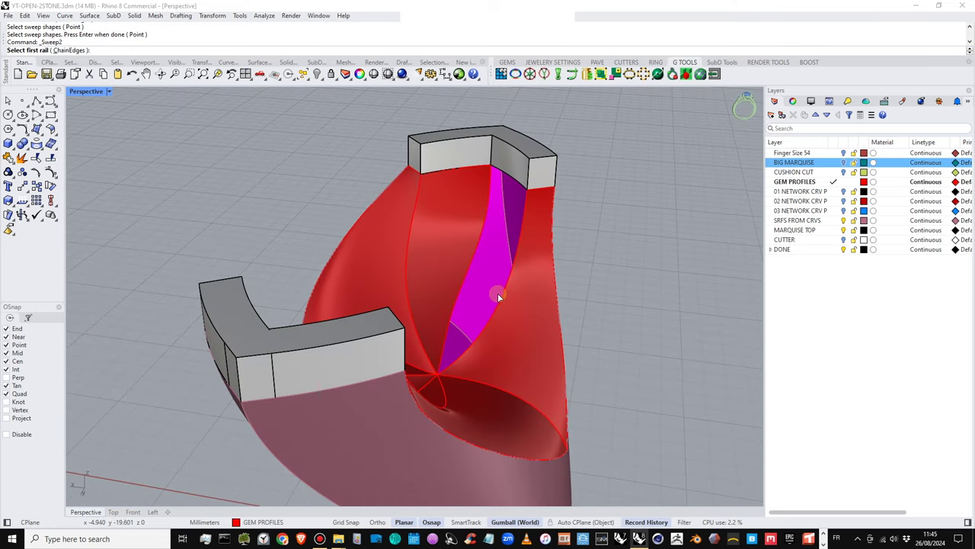
pyautogui.click(499, 298)
pyautogui.click(539, 326)
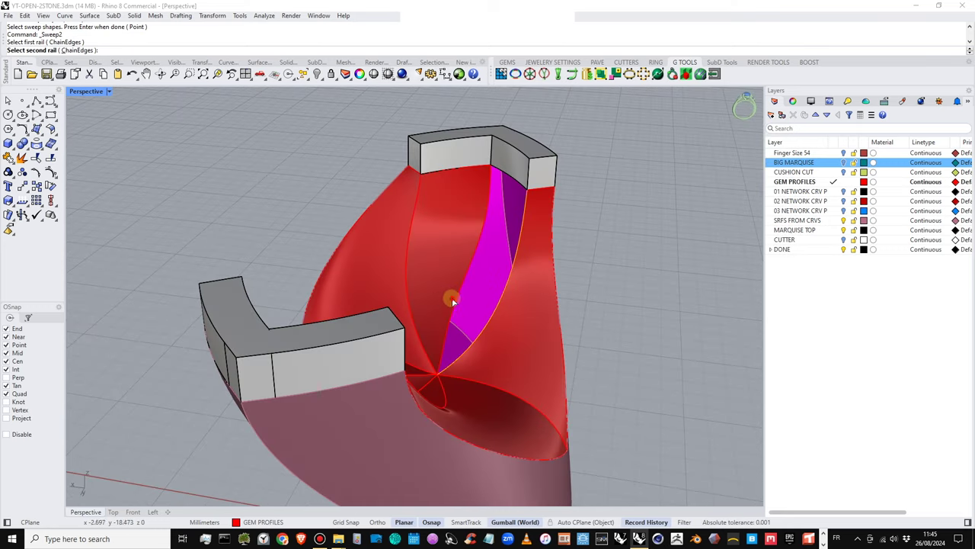
pyautogui.click(456, 301)
pyautogui.click(489, 327)
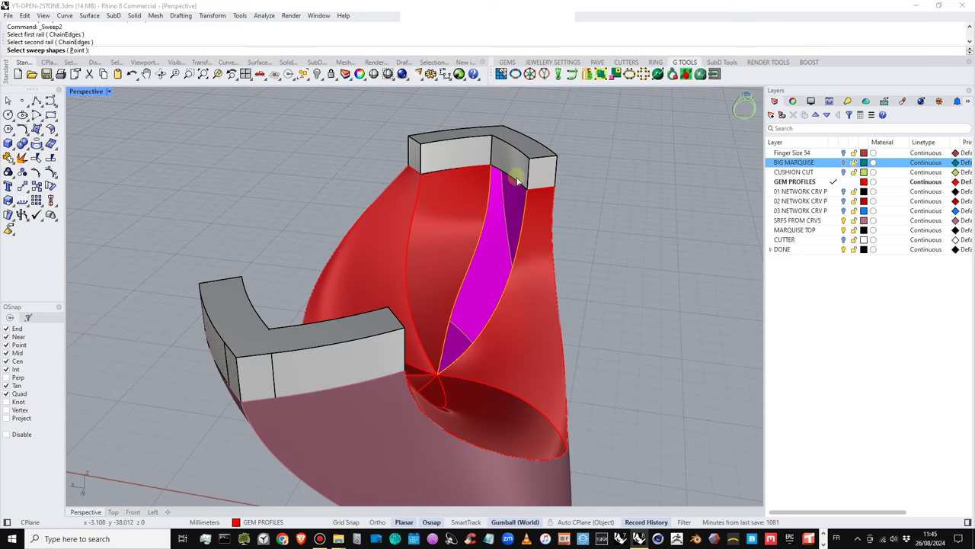
pyautogui.click(517, 179)
pyautogui.rightClick(534, 209)
pyautogui.click(643, 346)
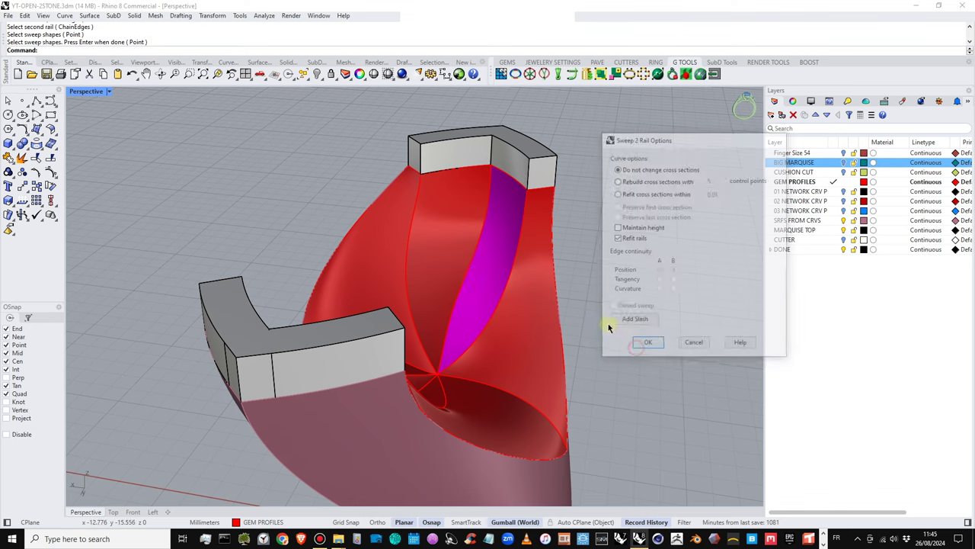
# Flip the direction of the last swept inner surface so its front side faces outward like its neighbours
pyautogui.click(495, 273)
pyautogui.write('Flip')
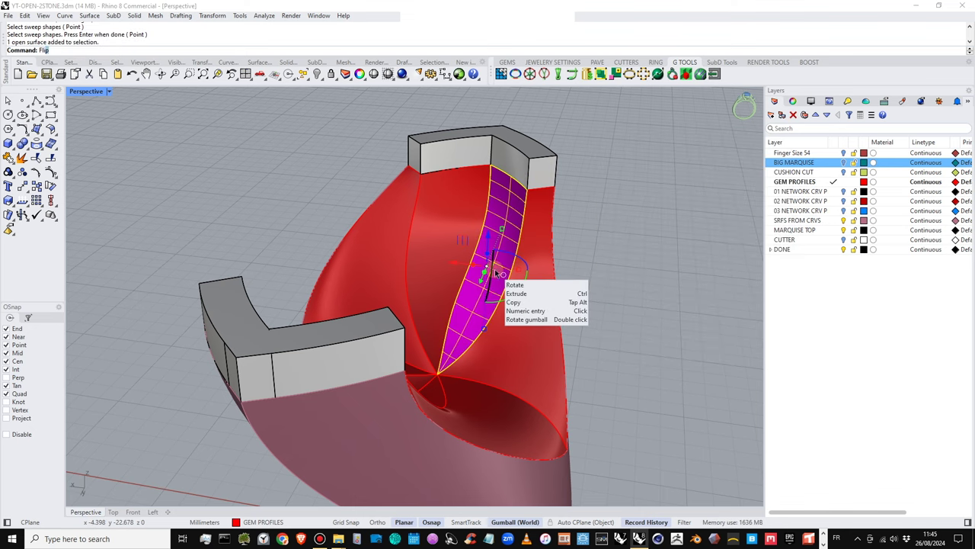
pyautogui.press('Return')
pyautogui.click(498, 298)
pyautogui.scroll(-8, 540, 274)
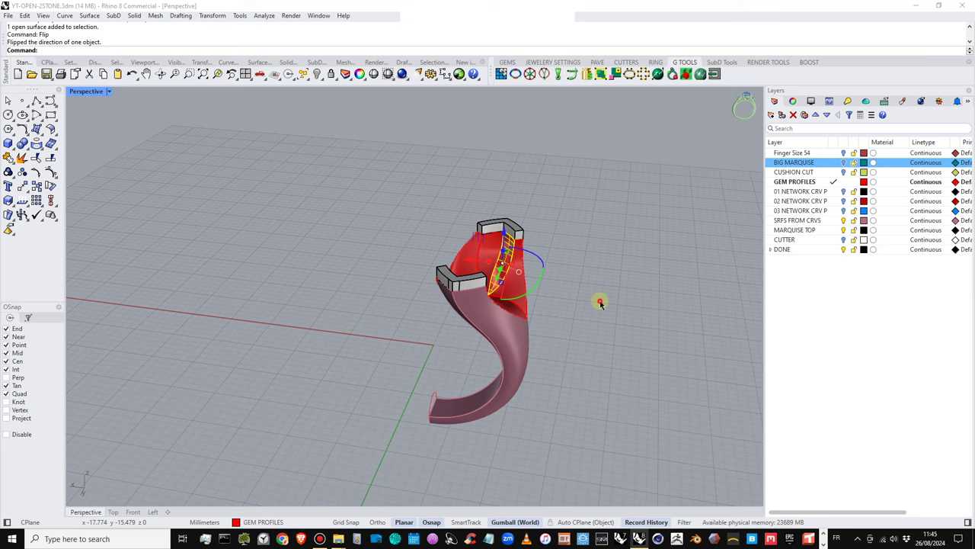
pyautogui.click(601, 303)
pyautogui.moveTo(601, 302); pyautogui.dragTo(469, 286, button='right')
pyautogui.scroll(4, 506, 305)
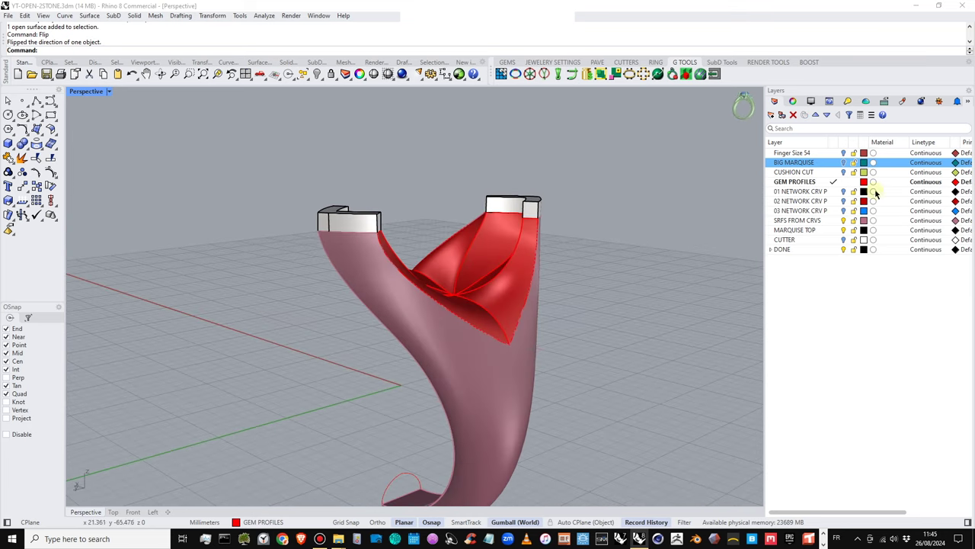
# Show the BIG MARQUISE layer and lower the marquise gem slightly between the prongs
pyautogui.click(842, 162)
pyautogui.moveTo(503, 249); pyautogui.dragTo(401, 211, button='right')
pyautogui.click(399, 209)
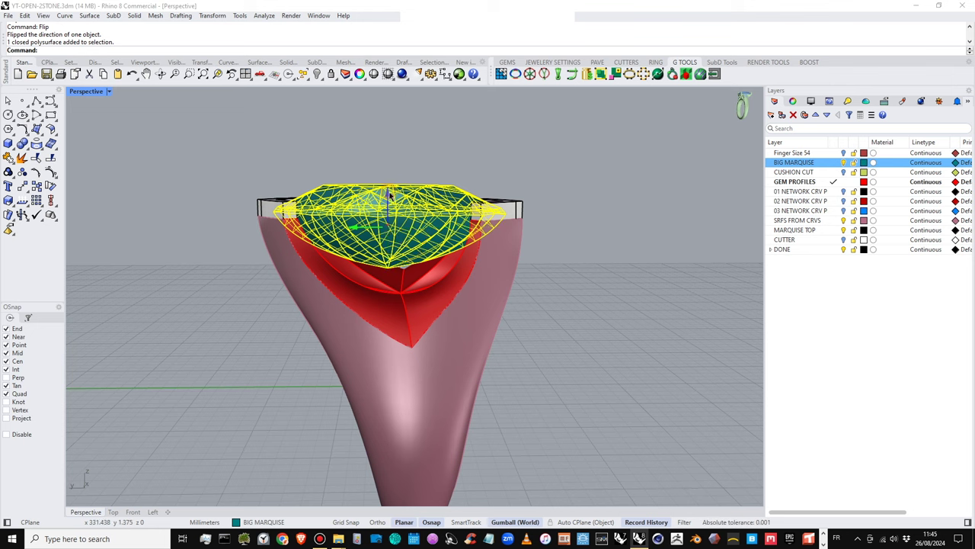
pyautogui.moveTo(390, 195); pyautogui.dragTo(392, 200)
pyautogui.click(455, 148)
# Raise the top faces of both marquise prongs together by about 0.1 mm
pyautogui.moveTo(454, 148); pyautogui.dragTo(551, 214, button='right')
pyautogui.scroll(5, 536, 220)
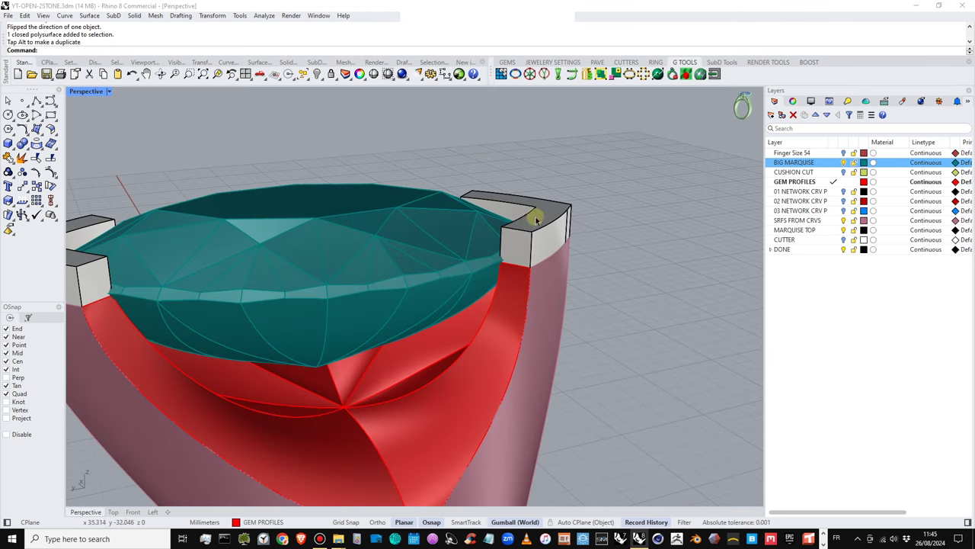
pyautogui.keyDown('shift'); pyautogui.moveTo(114, 229); pyautogui.dragTo(128, 232, button='right'); pyautogui.keyUp('shift')
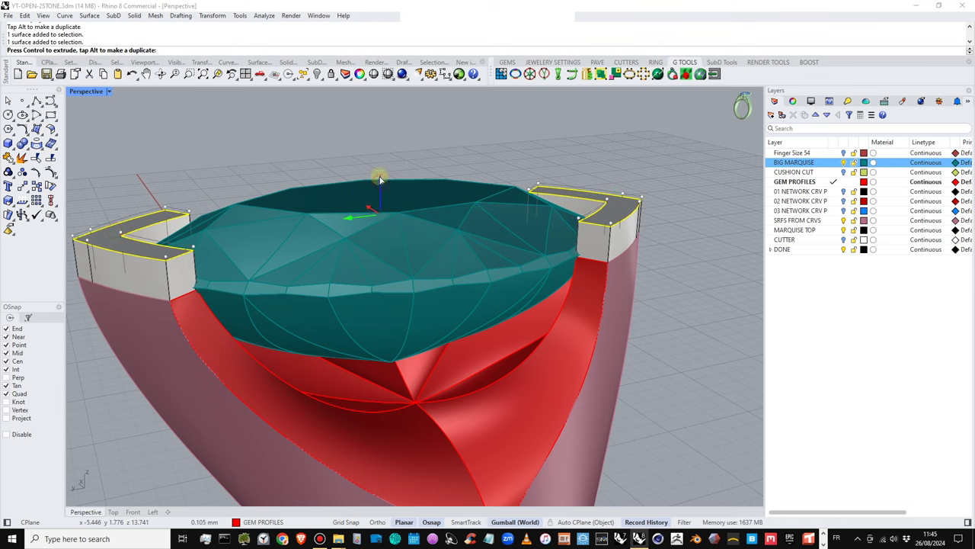
pyautogui.click(574, 144)
pyautogui.scroll(-6, 587, 146)
pyautogui.moveTo(599, 216); pyautogui.dragTo(507, 193, button='right')
pyautogui.scroll(4, 596, 199)
pyautogui.moveTo(525, 237); pyautogui.dragTo(477, 278, button='right')
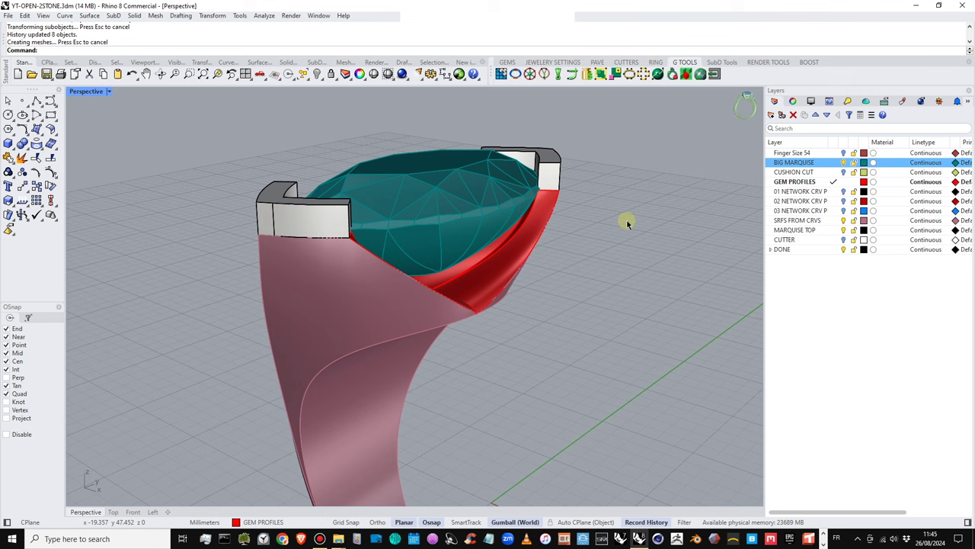
# Hide the BIG MARQUISE layer and join all surfaces and prongs of the marquise half into one polysurface
pyautogui.click(844, 162)
pyautogui.moveTo(557, 200); pyautogui.dragTo(482, 234, button='right')
pyautogui.moveTo(533, 126); pyautogui.dragTo(220, 333)
pyautogui.click(7, 158)
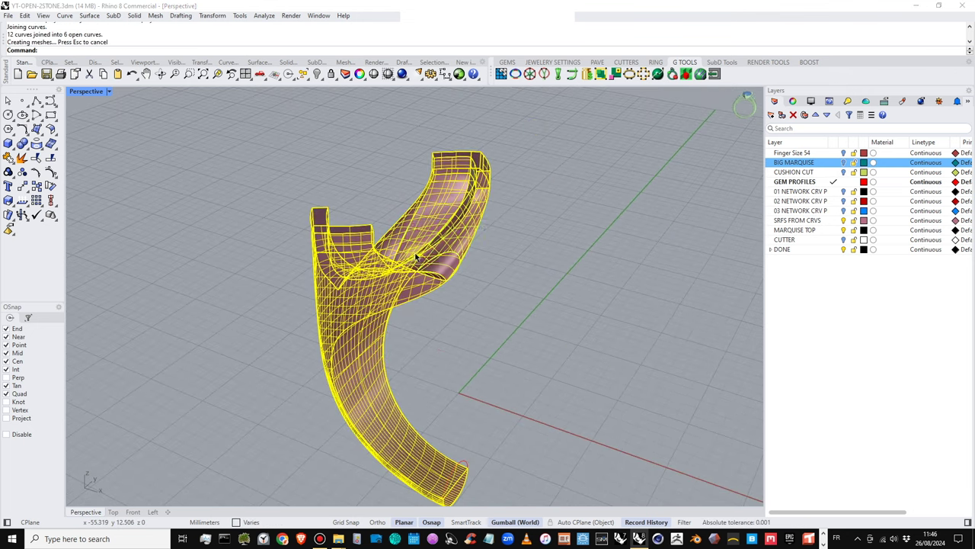
pyautogui.click(496, 299)
pyautogui.moveTo(481, 330); pyautogui.dragTo(462, 298, button='right')
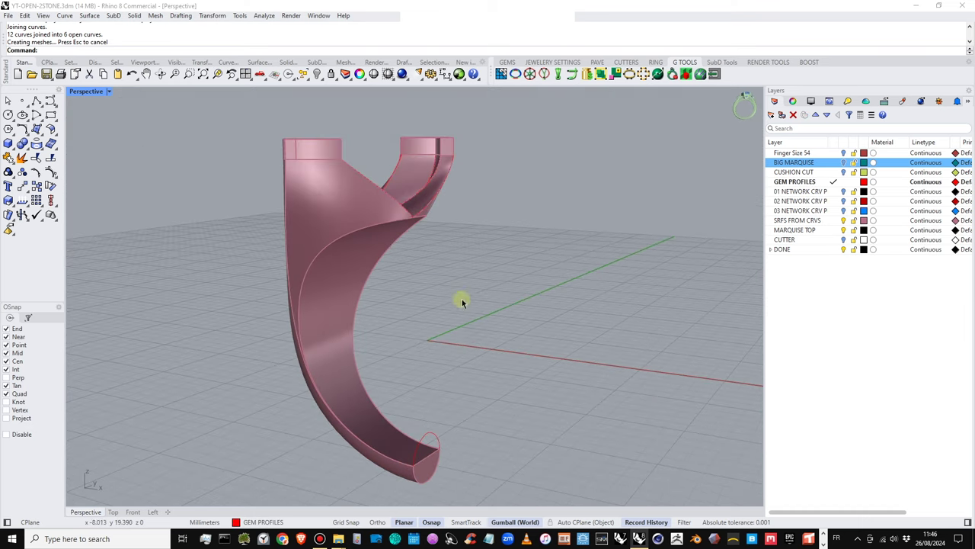
# Make SRFS FROM CRVS the current layer with GEM PROFILES hidden, and show the hidden other half of the ring
pyautogui.click(837, 220)
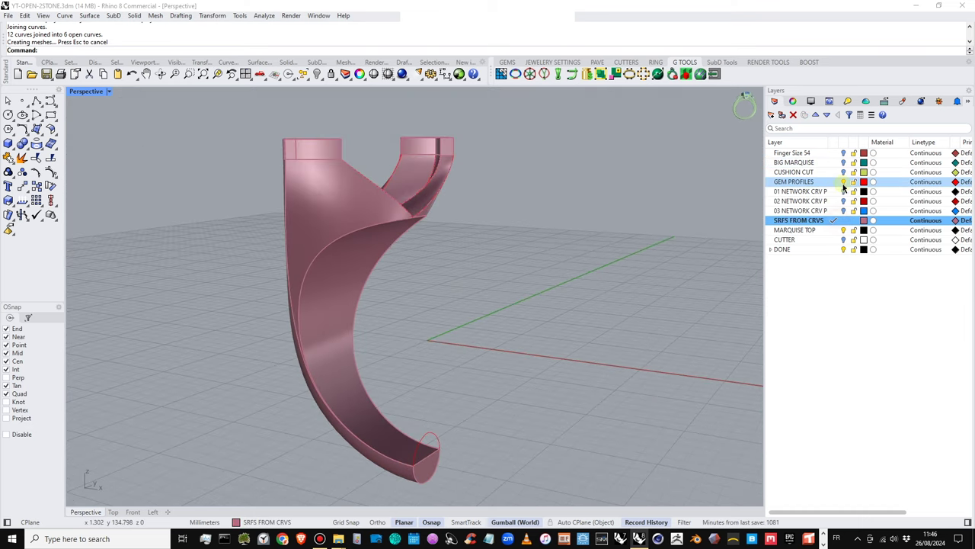
pyautogui.moveTo(396, 340); pyautogui.dragTo(422, 131, button='right')
pyautogui.click(318, 76)
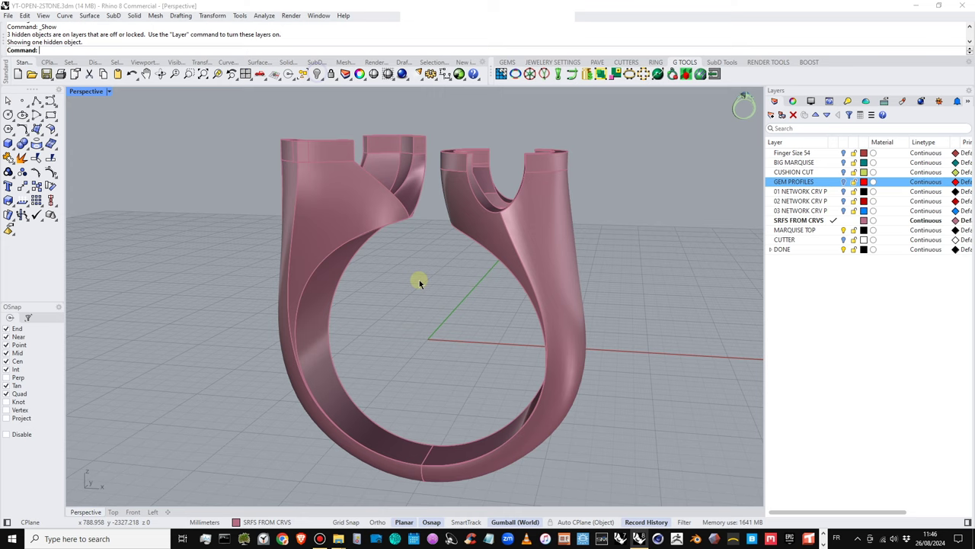
pyautogui.moveTo(477, 279); pyautogui.dragTo(479, 381, button='right')
# Move the other ring half away from the marquise half to inspect the mating shank ends, and undo the move
pyautogui.click(477, 423)
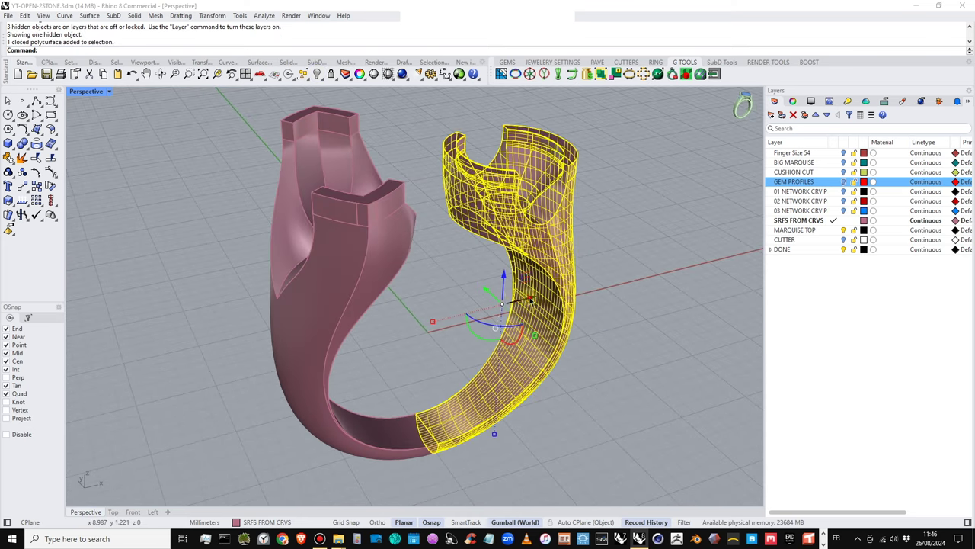
pyautogui.moveTo(531, 300); pyautogui.dragTo(582, 288)
pyautogui.click(610, 464)
pyautogui.moveTo(516, 429); pyautogui.dragTo(522, 405, button='right')
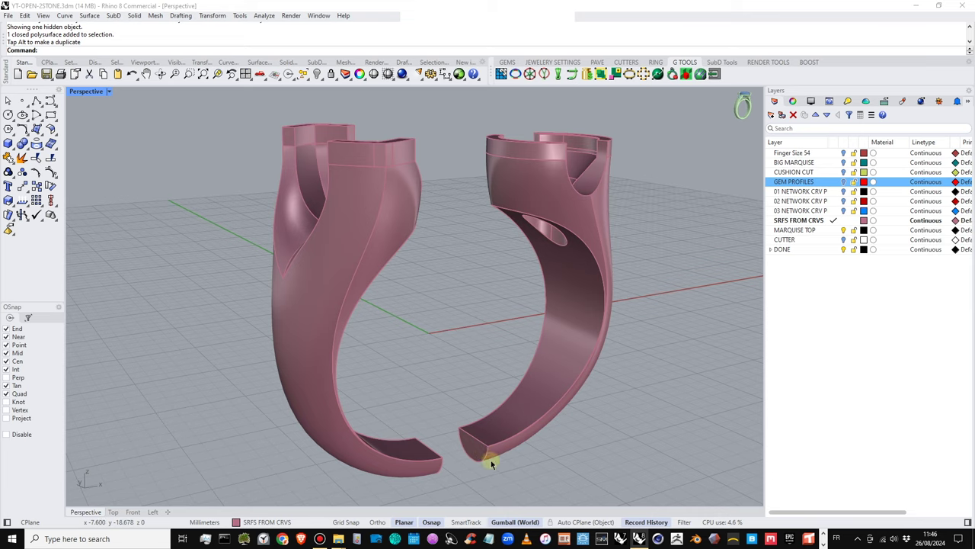
pyautogui.scroll(8, 481, 454)
pyautogui.moveTo(486, 437); pyautogui.dragTo(510, 423, button='right')
pyautogui.scroll(-6, 479, 418)
pyautogui.scroll(-8, 479, 417)
pyautogui.hotkey('ctrl', 'z')
pyautogui.scroll(5, 496, 342)
pyautogui.click(438, 391)
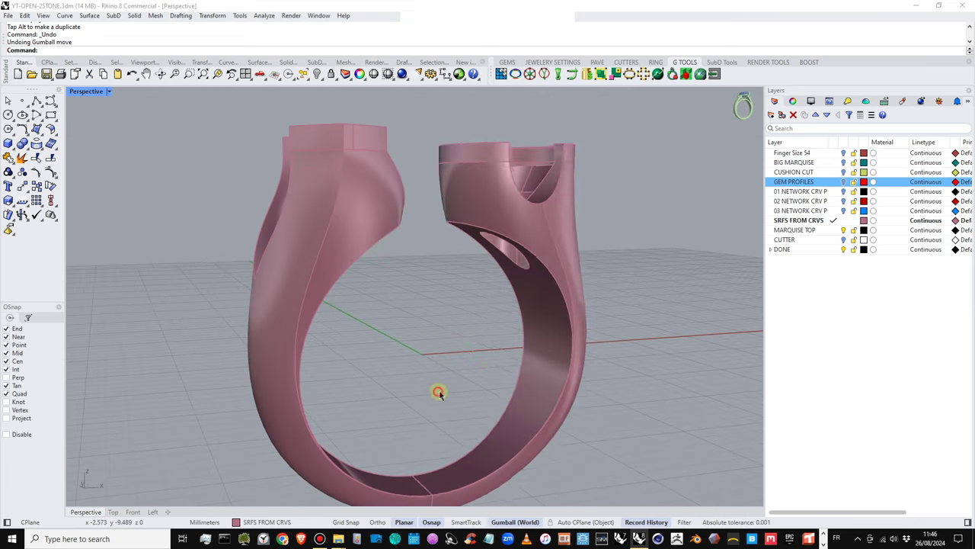
# Boolean union the marquise half and the other ring half into a single solid
pyautogui.moveTo(438, 392); pyautogui.dragTo(466, 370, button='right')
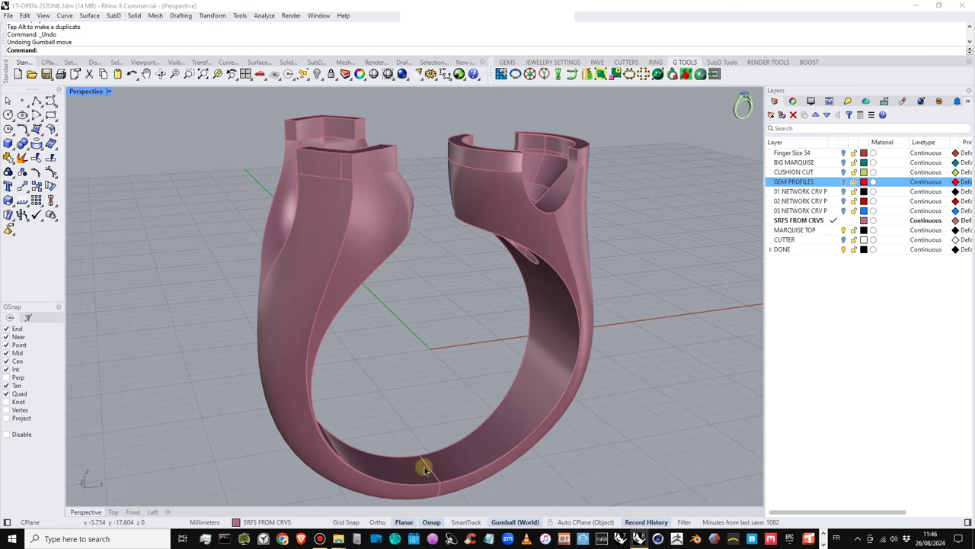
pyautogui.keyDown('shift'); pyautogui.moveTo(450, 467); pyautogui.dragTo(440, 454, button='right'); pyautogui.keyUp('shift')
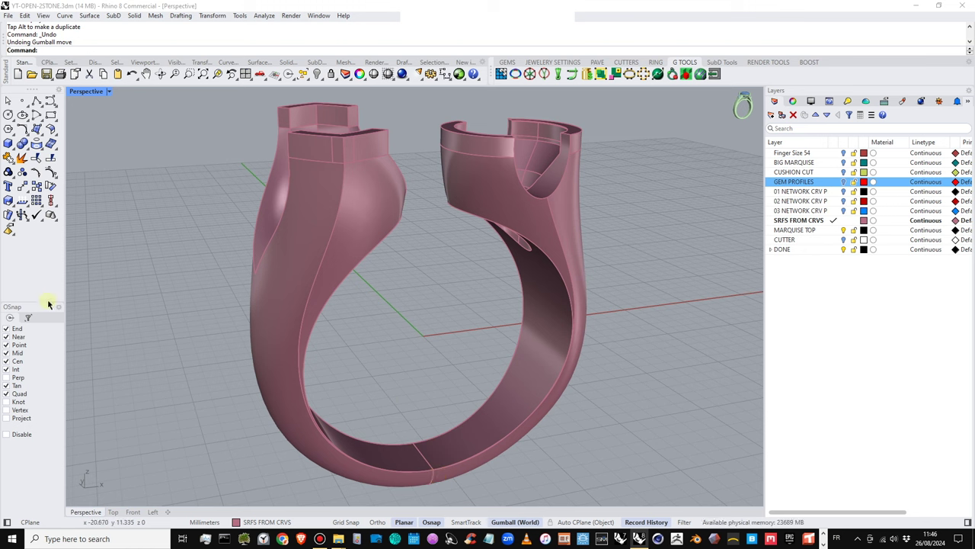
pyautogui.click(23, 146)
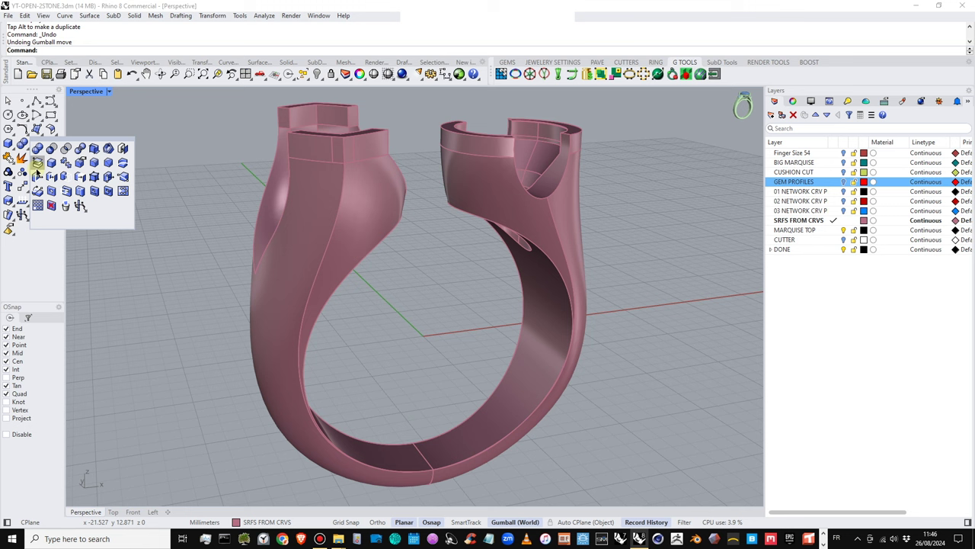
pyautogui.click(431, 415)
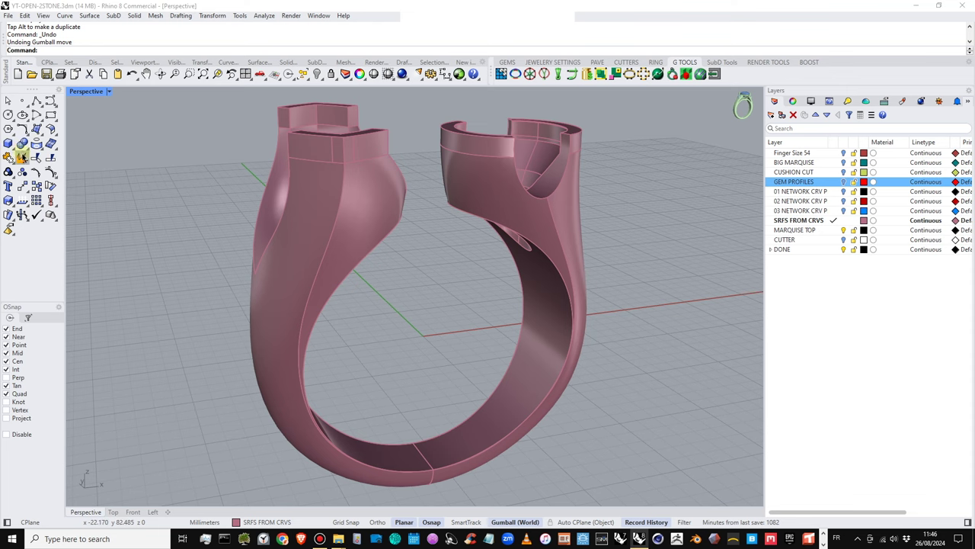
pyautogui.click(335, 178)
pyautogui.click(508, 196)
pyautogui.press('Return')
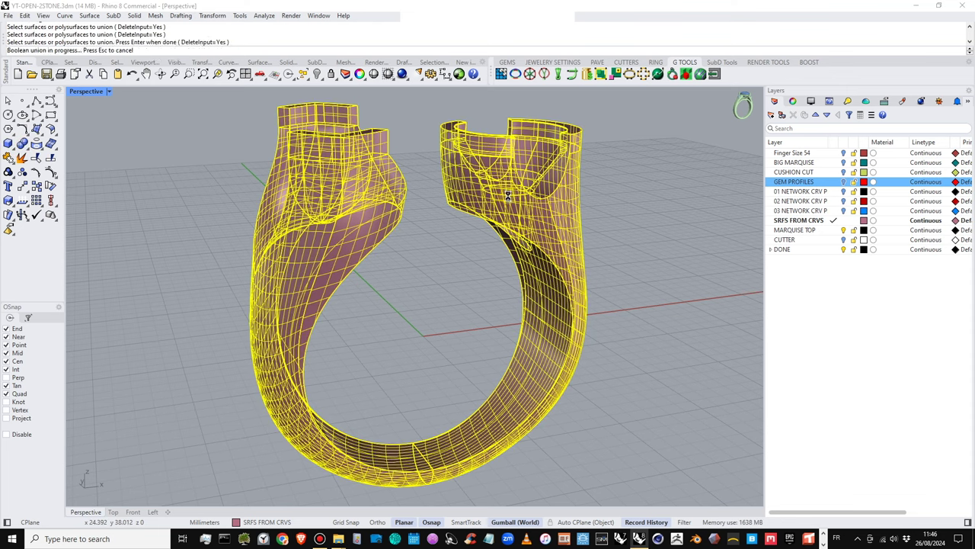
pyautogui.press('Return')
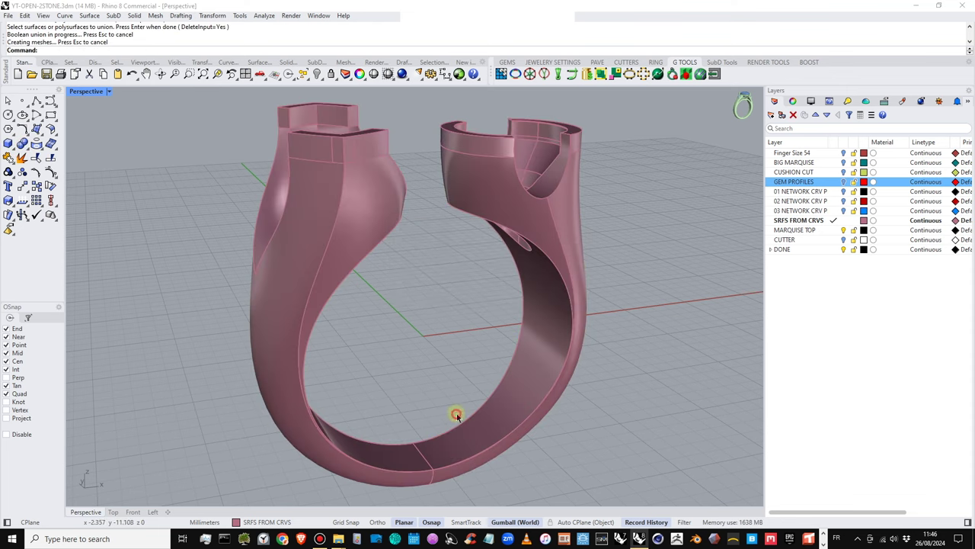
pyautogui.click(460, 419)
pyautogui.click(409, 379)
# Set the Perspective viewport to Ghosted display and examine the seam at the base of the shank
pyautogui.click(108, 92)
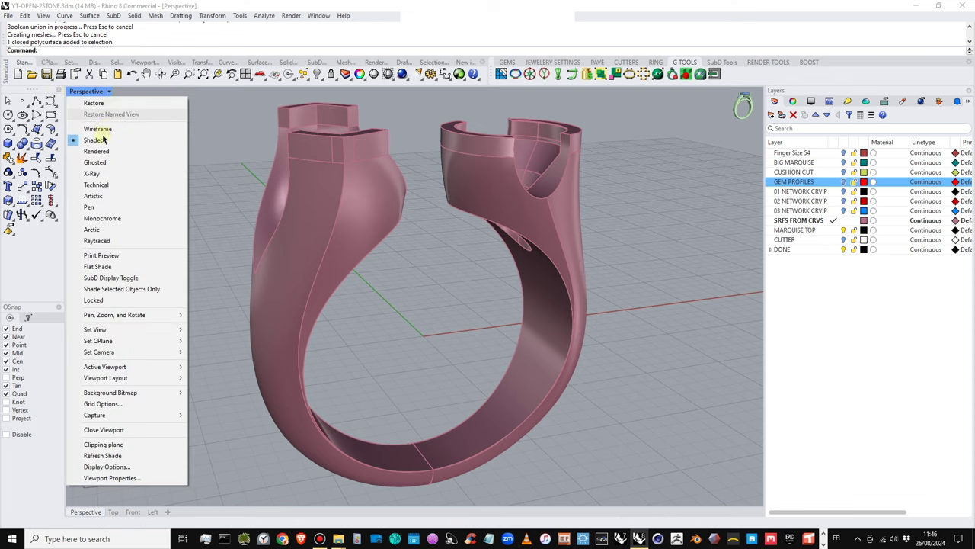
pyautogui.click(104, 161)
pyautogui.scroll(10, 404, 463)
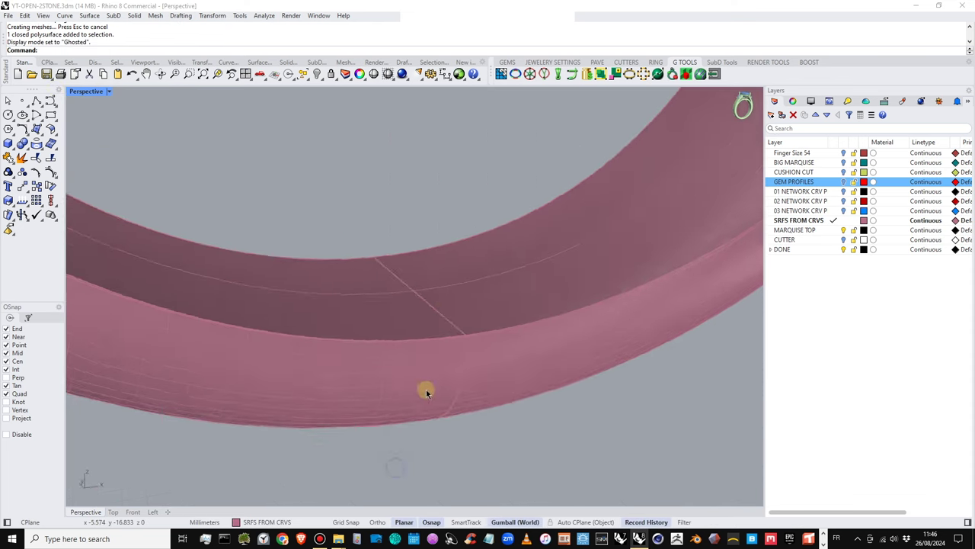
# Set the Perspective viewport to Shaded display and inspect both stone heads of the united ring
pyautogui.scroll(10, 485, 354)
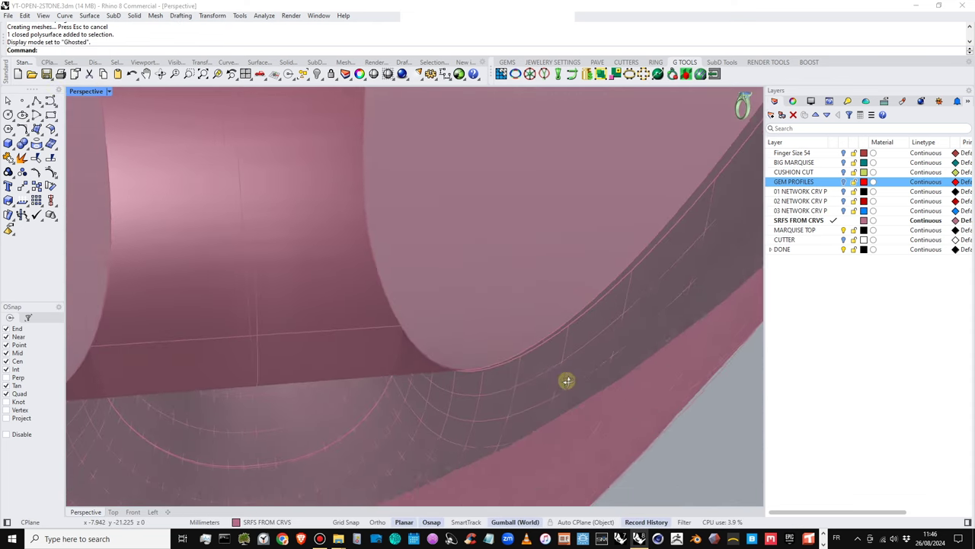
pyautogui.moveTo(330, 473); pyautogui.dragTo(473, 404, button='right')
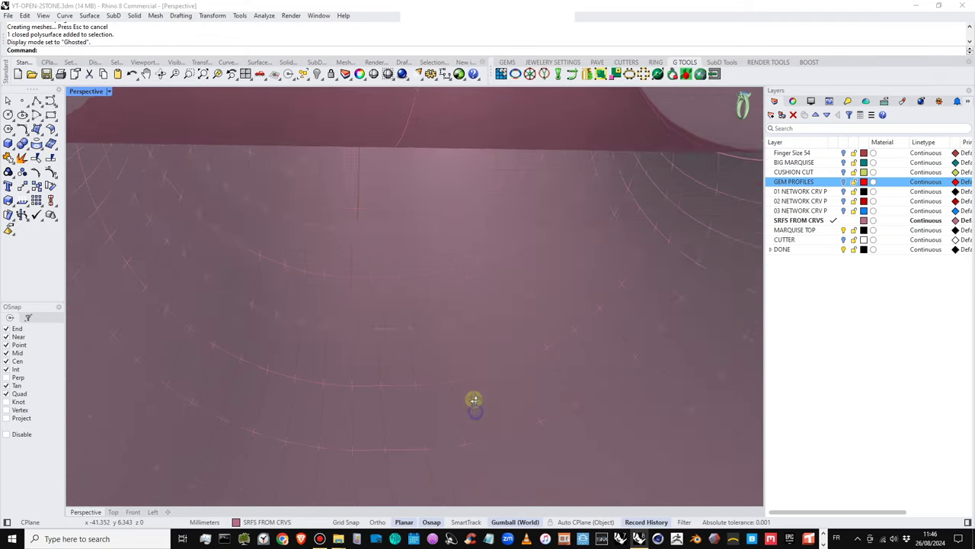
pyautogui.click(109, 91)
pyautogui.click(102, 139)
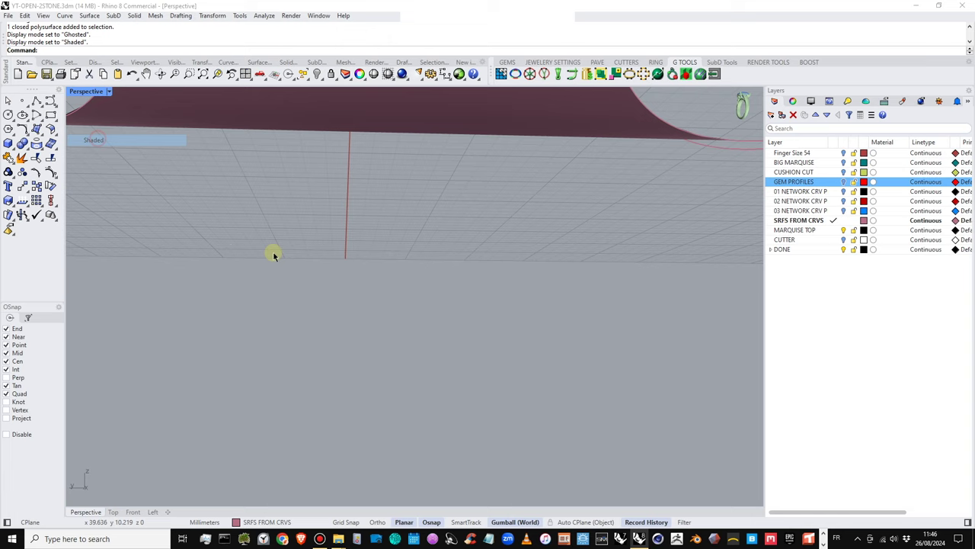
pyautogui.moveTo(274, 252)
pyautogui.mouseDown(button='right')
pyautogui.moveTo(409, 333)
pyautogui.moveTo(388, 311)
pyautogui.moveTo(327, 342)
pyautogui.moveTo(386, 414)
pyautogui.moveTo(424, 317)
pyautogui.moveTo(276, 183)
pyautogui.moveTo(449, 191)
pyautogui.moveTo(599, 259)
pyautogui.moveTo(440, 268)
pyautogui.moveTo(518, 254)
pyautogui.moveTo(492, 279)
pyautogui.moveTo(437, 232)
pyautogui.mouseUp(button='right')
pyautogui.scroll(5, 322, 196)
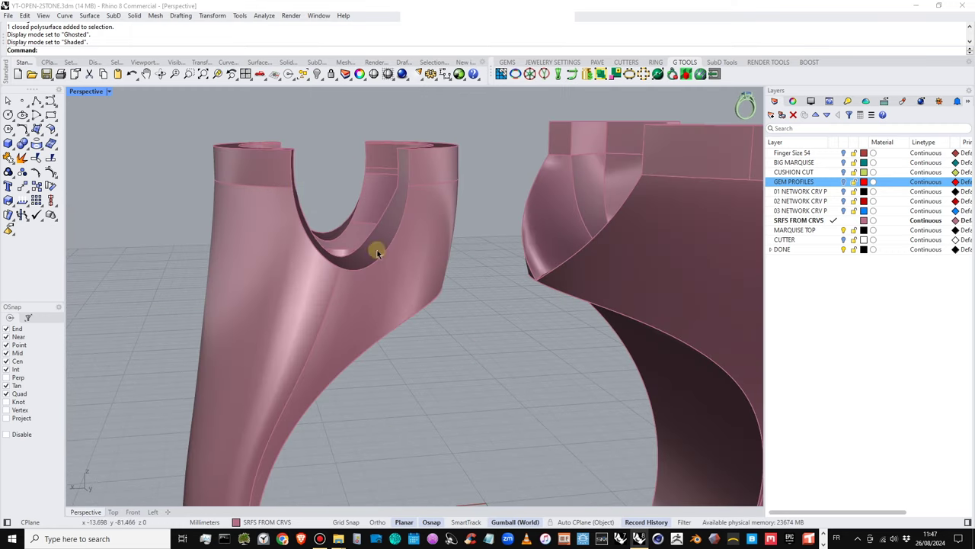
pyautogui.scroll(-4, 358, 236)
pyautogui.moveTo(327, 223); pyautogui.dragTo(666, 288, button='right')
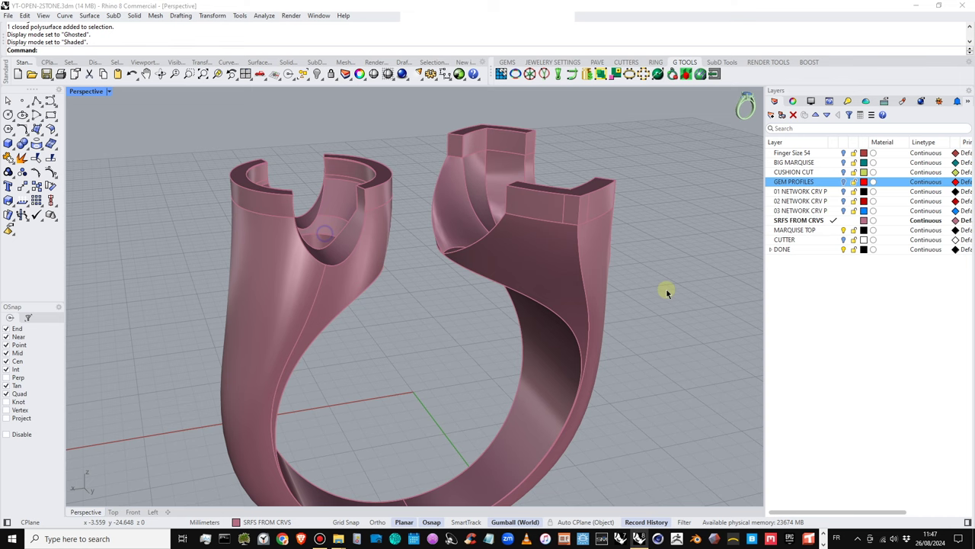
# Show the CUTTER layer and examine its curves around the two heads
pyautogui.click(770, 249)
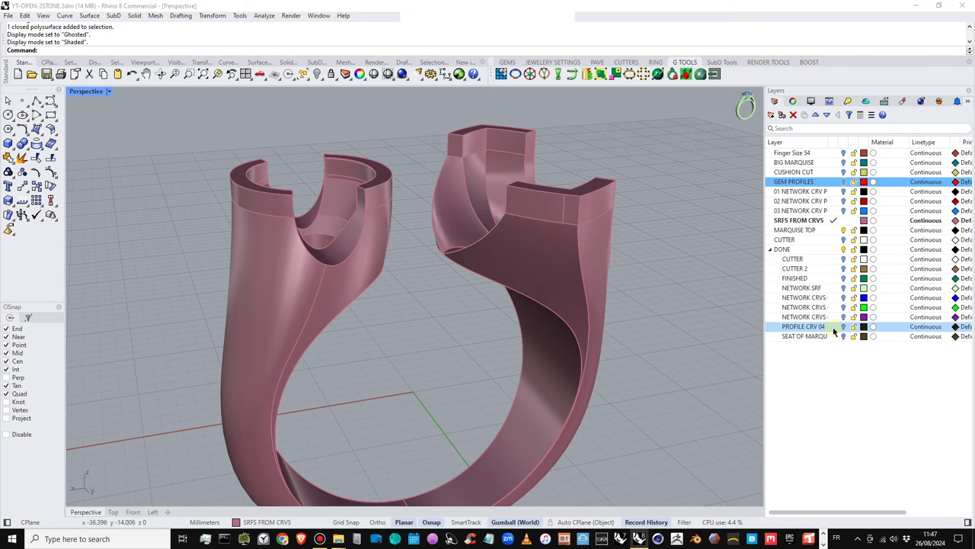
pyautogui.click(770, 250)
pyautogui.click(842, 240)
pyautogui.moveTo(229, 215); pyautogui.dragTo(567, 156, button='right')
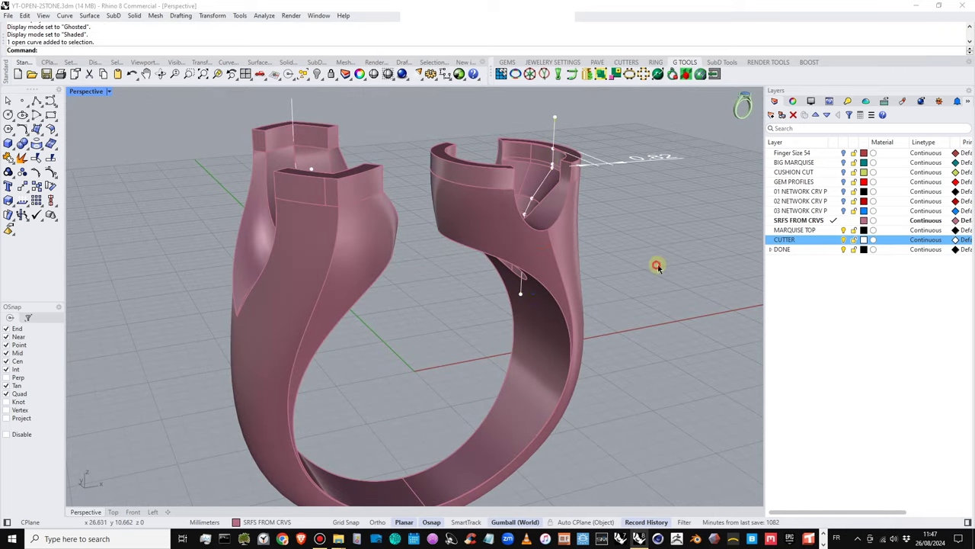
pyautogui.moveTo(657, 266); pyautogui.dragTo(488, 298, button='right')
# Hide the CUTTER layer and show the gems on the BIG MARQUISE and CUSHION CUT layers
pyautogui.keyDown('ctrl'); pyautogui.click(833, 230); pyautogui.keyUp('ctrl')
pyautogui.click(843, 163)
pyautogui.click(843, 172)
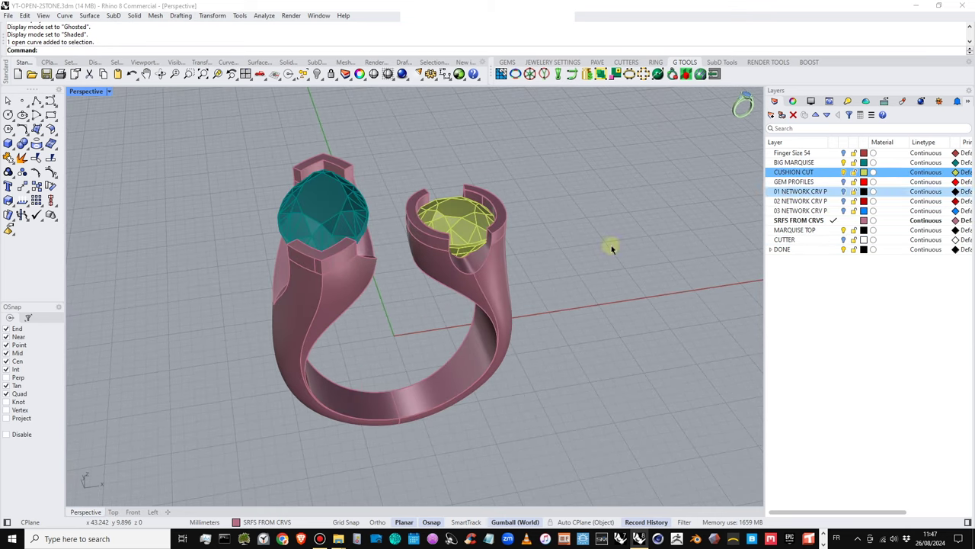
# Raise the cushion-cut gem slightly along the vertical axis in its head
pyautogui.click(486, 244)
pyautogui.click(447, 205)
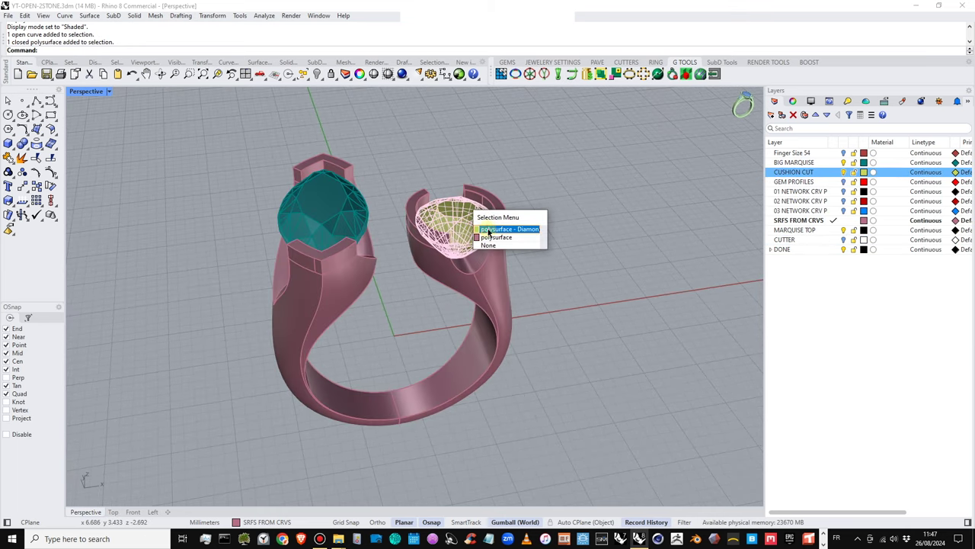
pyautogui.click(461, 221)
pyautogui.scroll(3, 462, 205)
pyautogui.moveTo(454, 212); pyautogui.dragTo(454, 206)
pyautogui.click(554, 163)
pyautogui.scroll(-6, 359, 201)
pyautogui.moveTo(366, 213); pyautogui.dragTo(414, 285, button='right')
pyautogui.keyDown('shift'); pyautogui.moveTo(356, 304); pyautogui.dragTo(355, 213, button='right'); pyautogui.keyUp('shift')
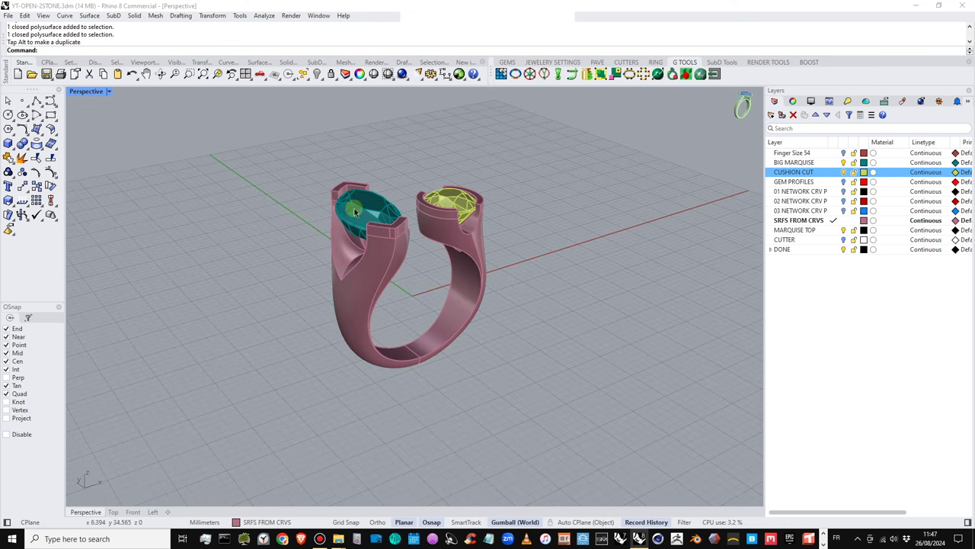
# Raise the marquise gem slightly along the vertical axis in its head
pyautogui.scroll(2, 375, 208)
pyautogui.click(374, 206)
pyautogui.click(401, 232)
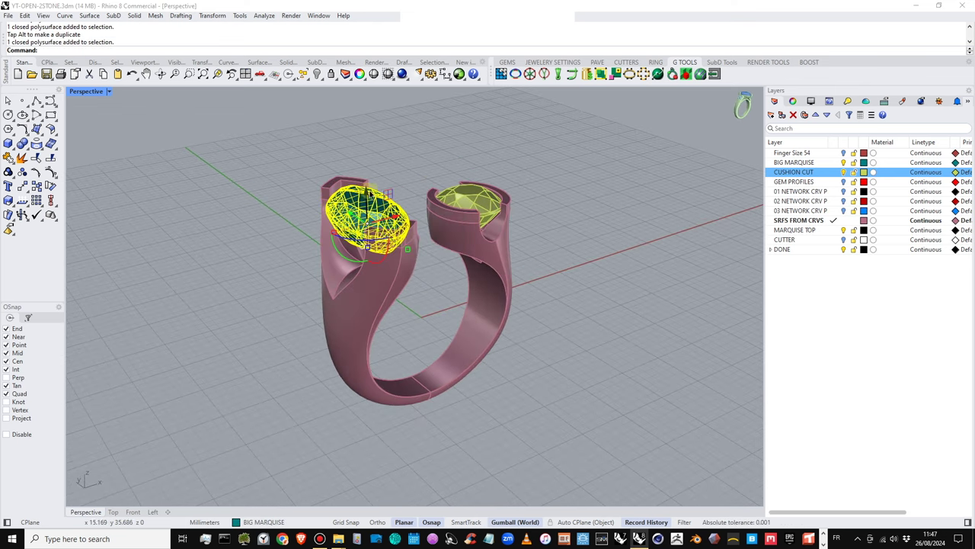
pyautogui.moveTo(365, 191); pyautogui.dragTo(366, 188)
pyautogui.click(416, 159)
pyautogui.scroll(-3, 430, 180)
pyautogui.moveTo(412, 199); pyautogui.dragTo(490, 284, button='right')
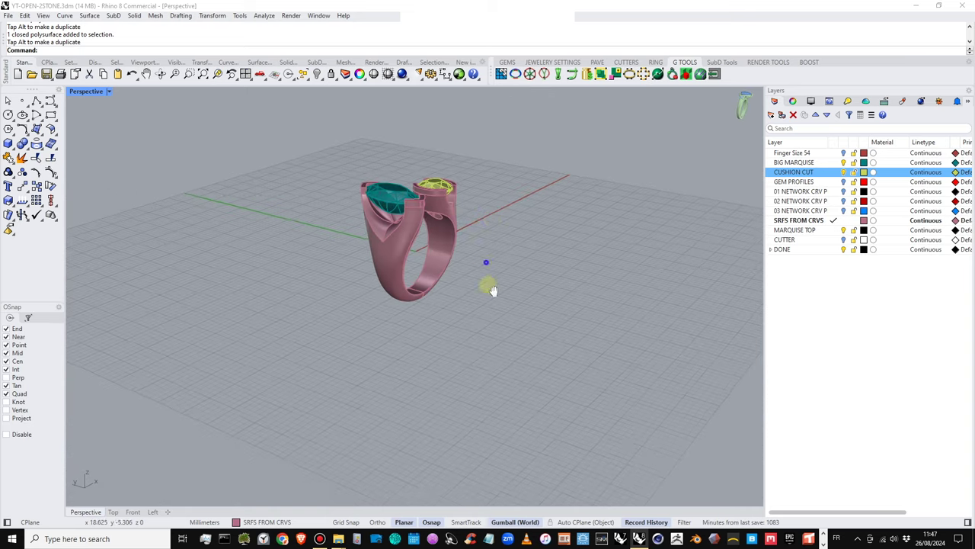
# Examine the finished ring with both stones from several sides in Shaded and Raytraced display
pyautogui.scroll(3, 402, 295)
pyautogui.moveTo(402, 297); pyautogui.dragTo(655, 233, button='right')
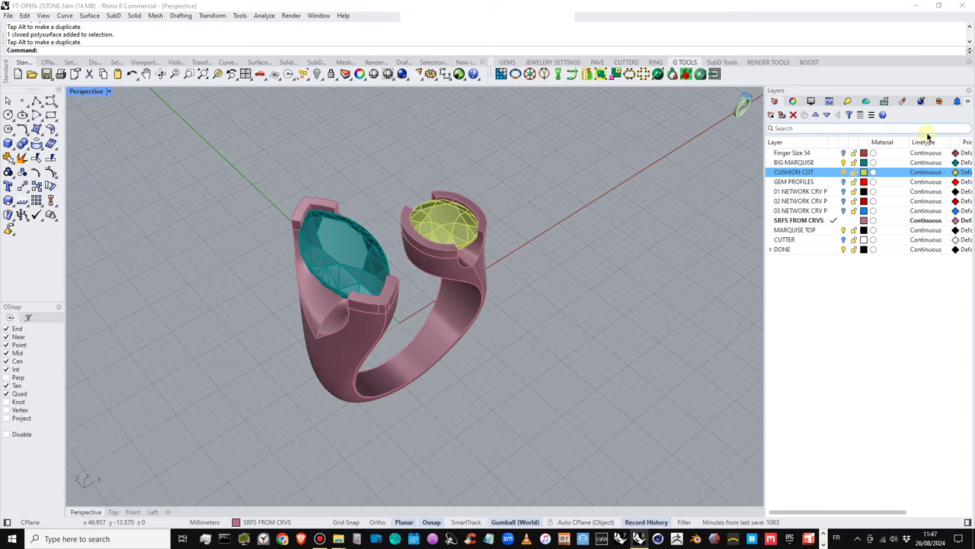
pyautogui.moveTo(548, 286); pyautogui.dragTo(461, 356, button='right')
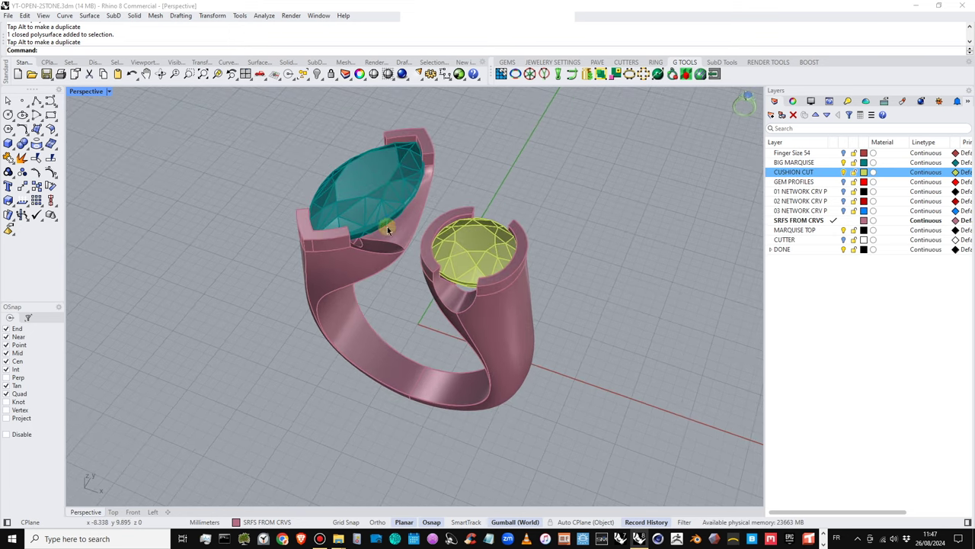
pyautogui.moveTo(356, 241); pyautogui.dragTo(448, 251, button='right')
pyautogui.moveTo(458, 284); pyautogui.dragTo(559, 291, button='right')
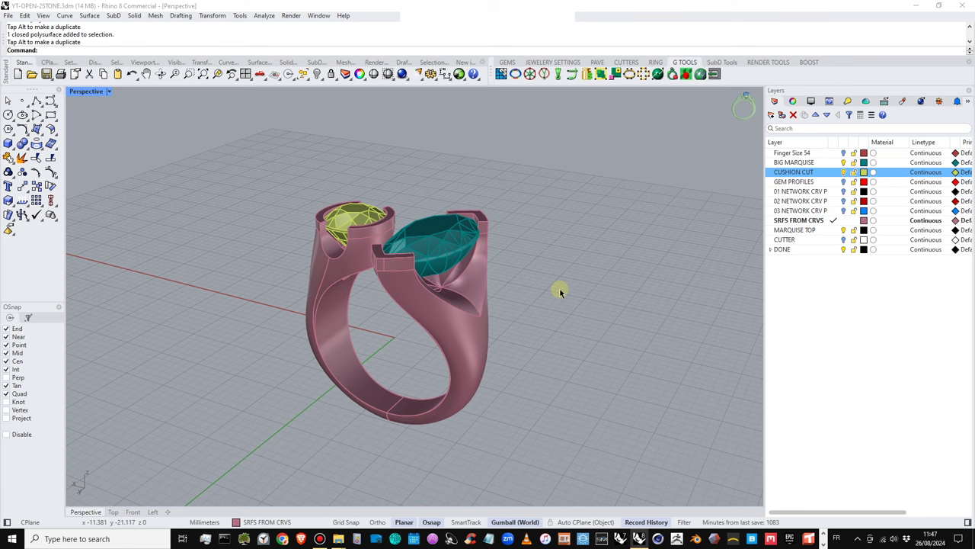
pyautogui.moveTo(467, 306); pyautogui.dragTo(479, 335, button='right')
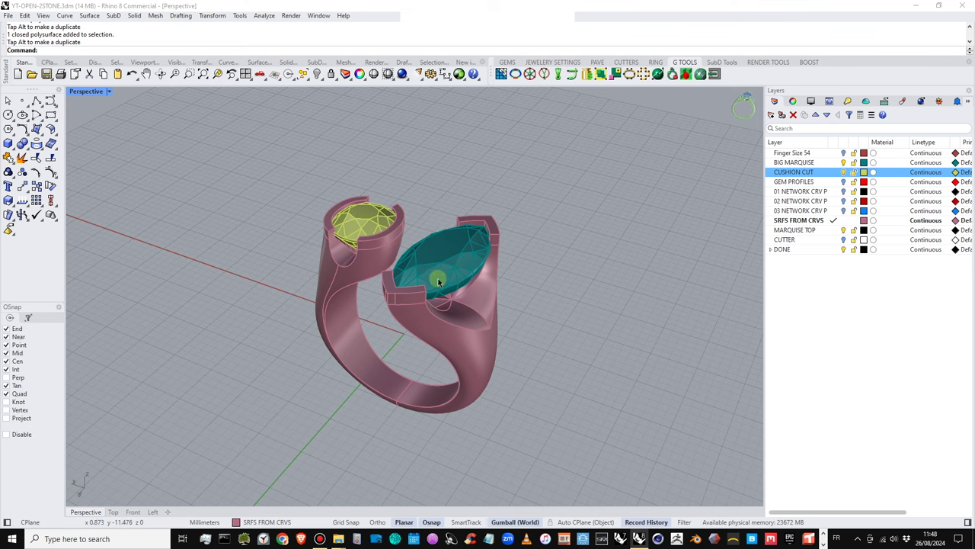
pyautogui.moveTo(439, 282); pyautogui.dragTo(452, 283, button='right')
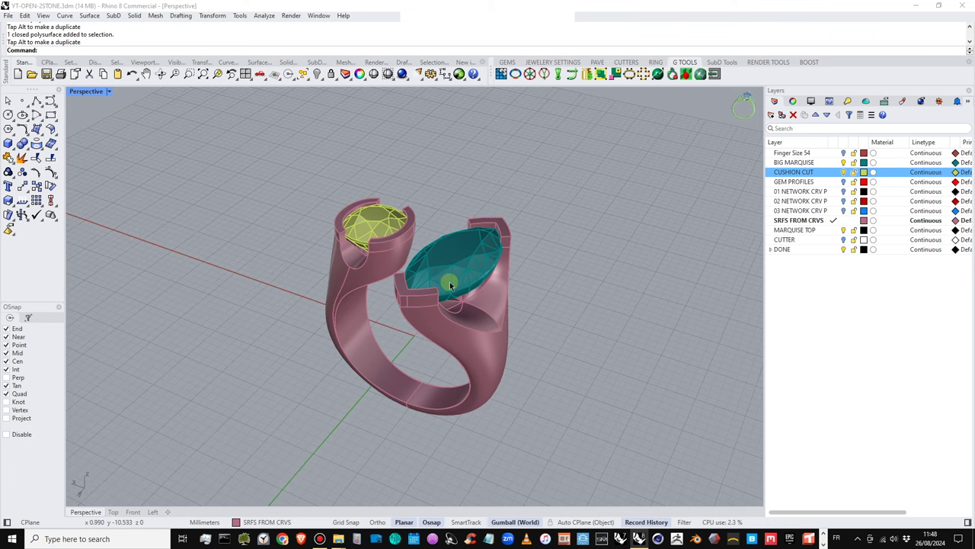
pyautogui.moveTo(426, 284)
pyautogui.mouseDown(button='right')
pyautogui.moveTo(432, 252)
pyautogui.moveTo(440, 297)
pyautogui.mouseUp(button='right')
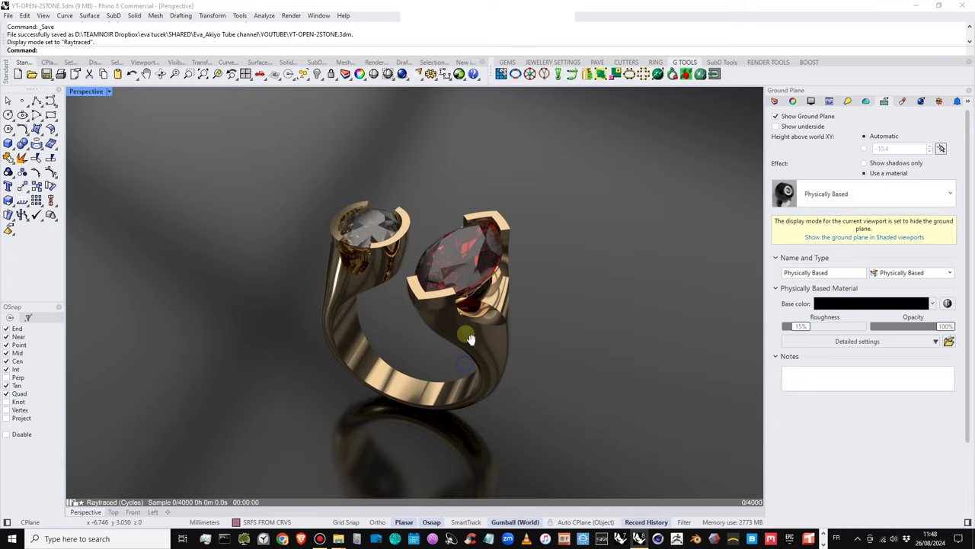
pyautogui.moveTo(468, 339); pyautogui.dragTo(432, 355, button='right')
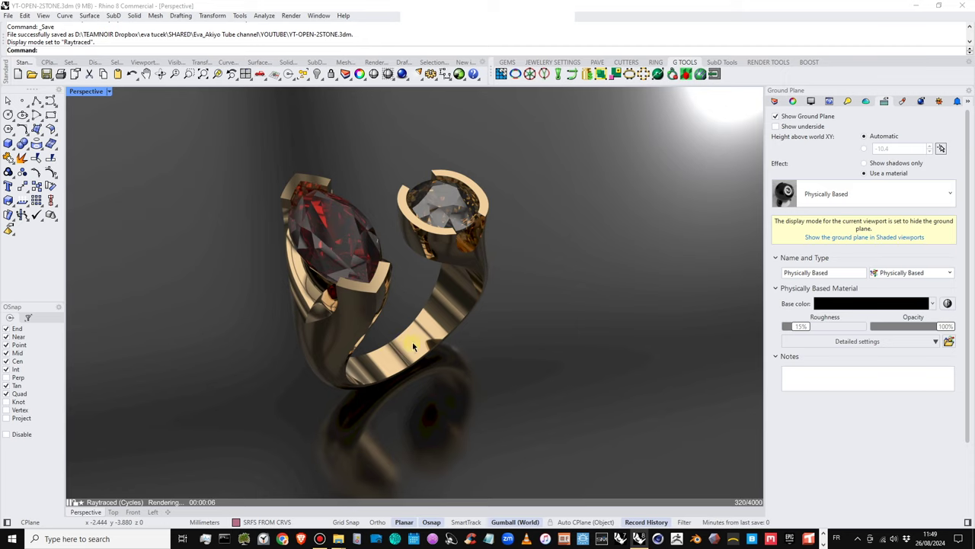
pyautogui.moveTo(402, 315); pyautogui.dragTo(390, 333, button='right')
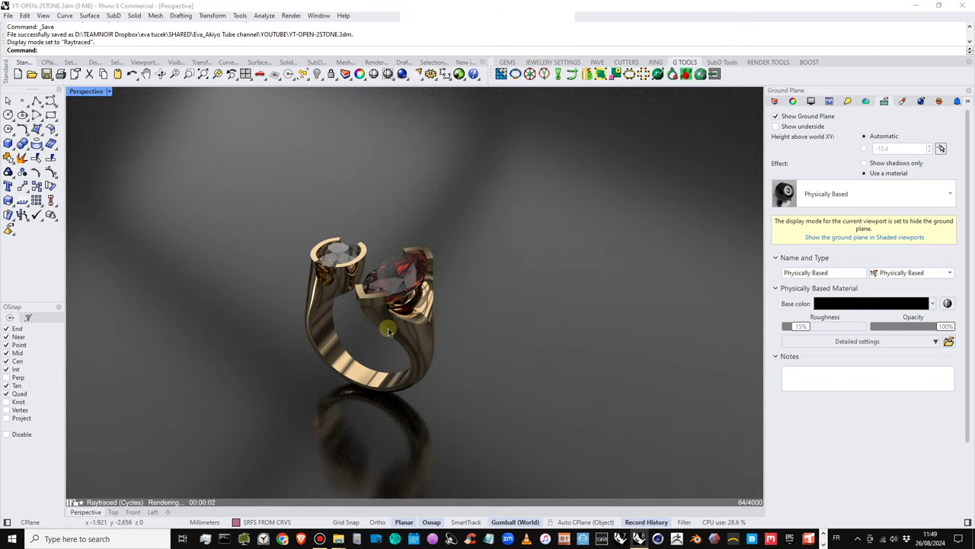